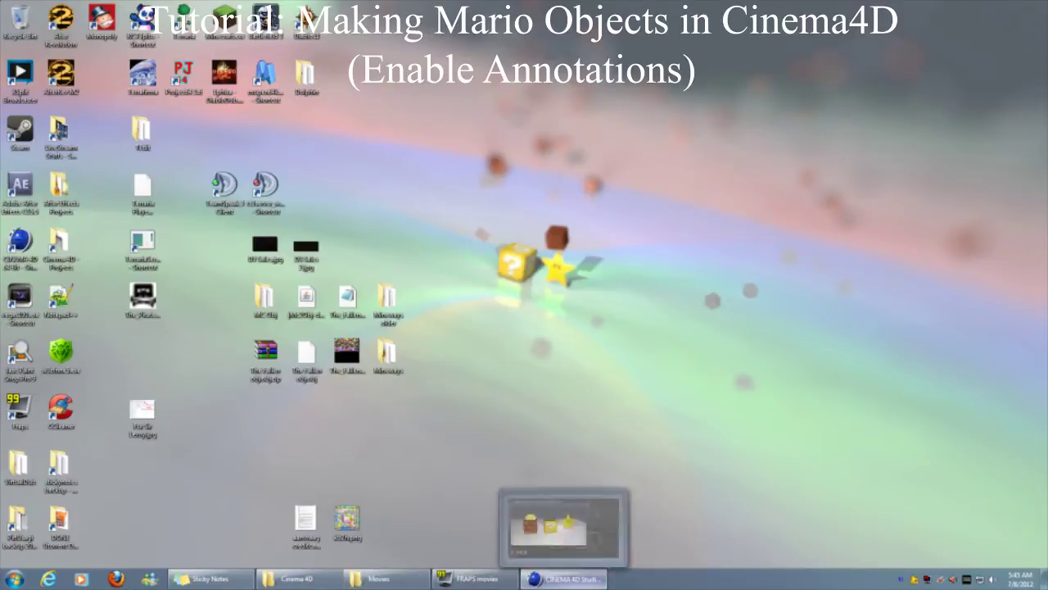
Switch to CINEMA 4D and create a new empty project
{"action": "left_click", "coordinate": [565, 579]}
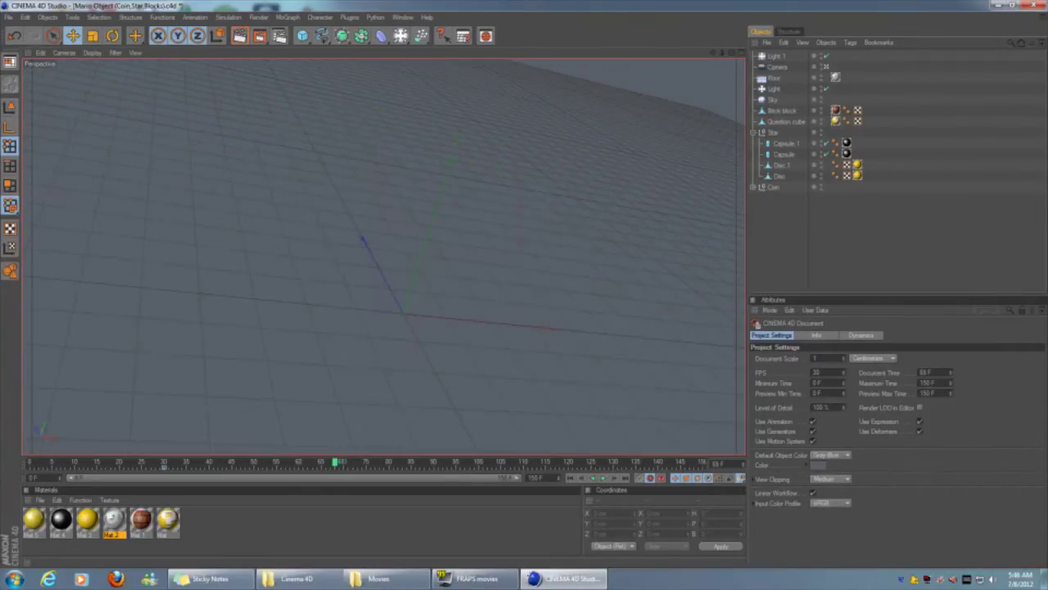
{"action": "key", "text": "alt+f"}
{"action": "key", "text": "Down"}
{"action": "key", "text": "Return"}
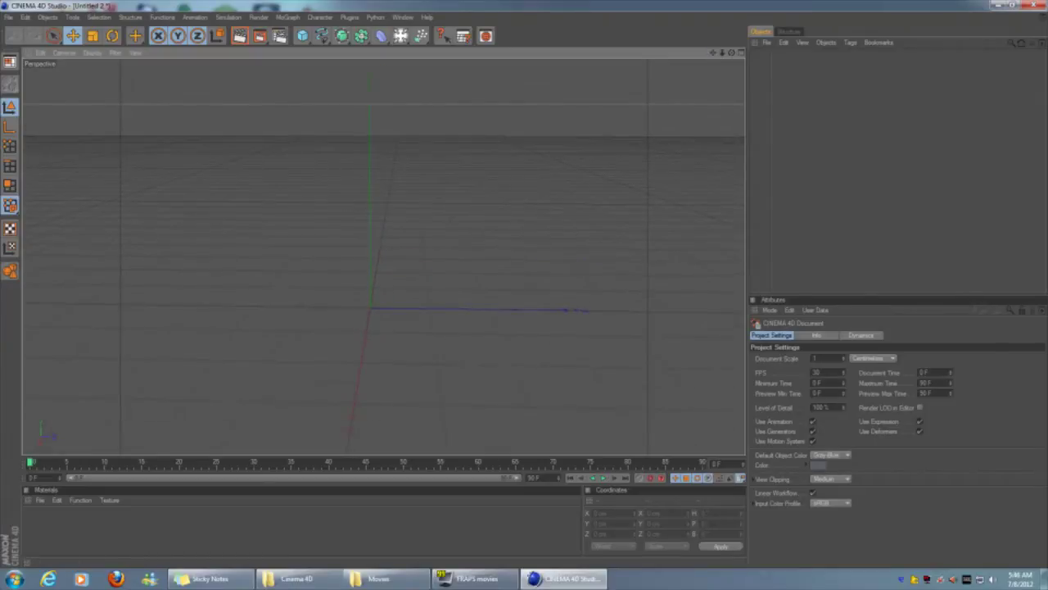
Add a disc primitive, raise it to a height of about 164 cm and rotate it 90° so it stands upright
{"action": "left_click_drag", "start_coordinate": [303, 36], "coordinate": [461, 66]}
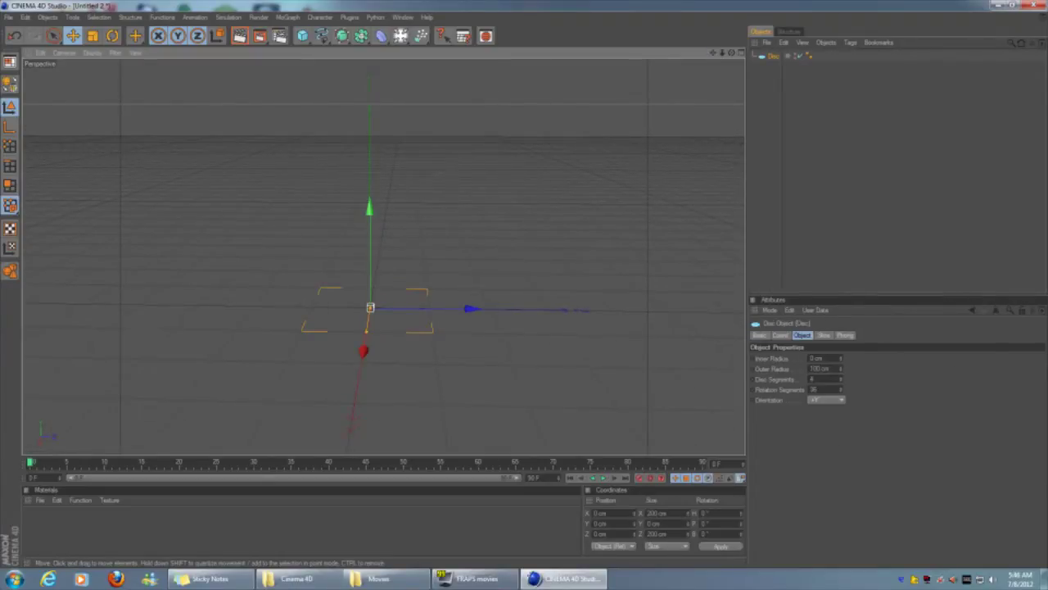
{"action": "left_click_drag", "start_coordinate": [370, 208], "coordinate": [370, 110]}
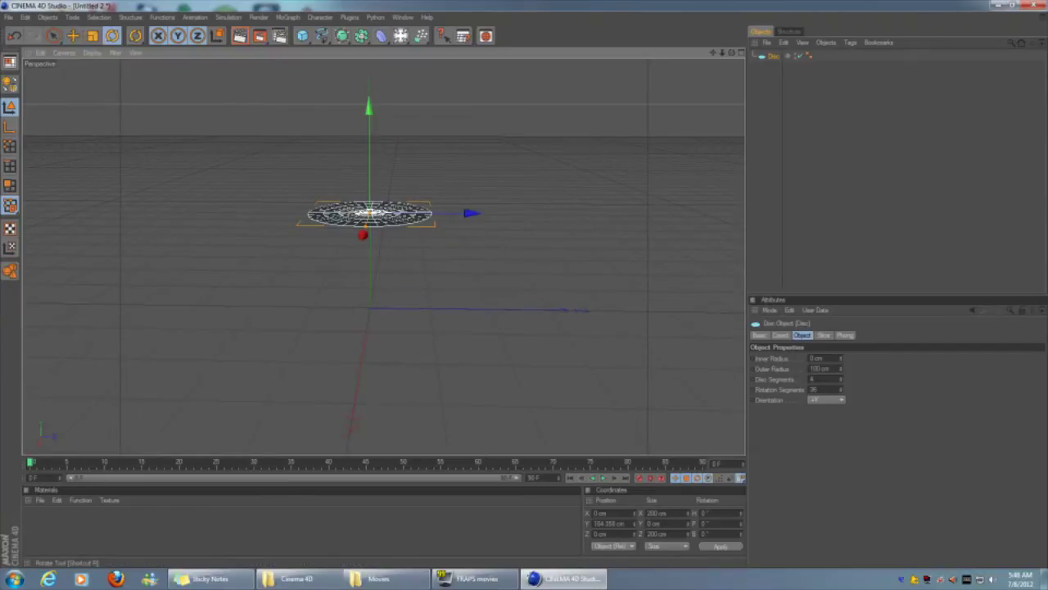
{"action": "left_click", "coordinate": [112, 35]}
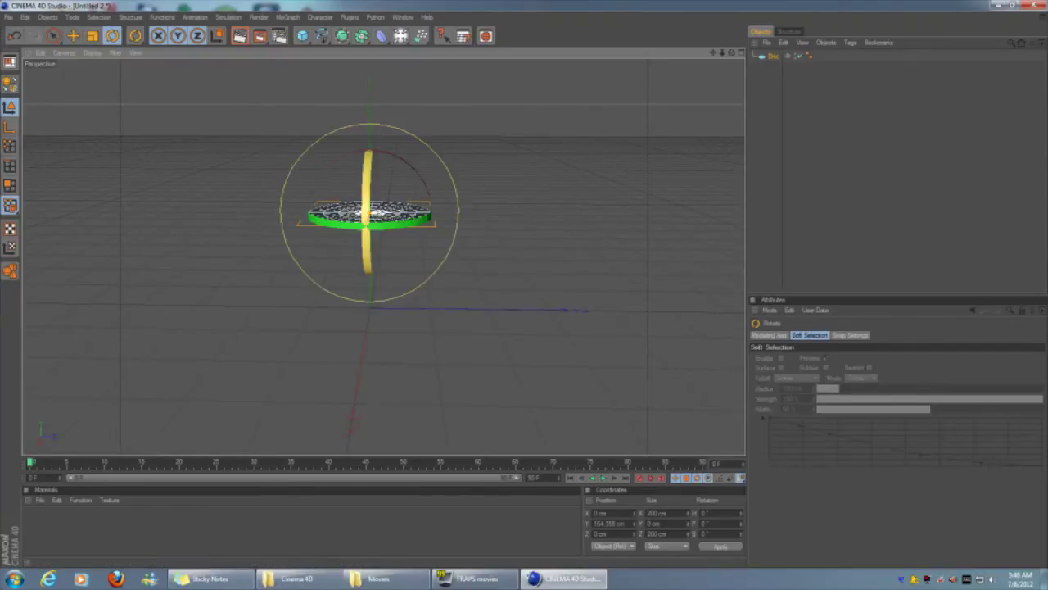
{"action": "left_click_drag", "start_coordinate": [369, 246], "coordinate": [369, 218]}
{"action": "left_click", "coordinate": [819, 164]}
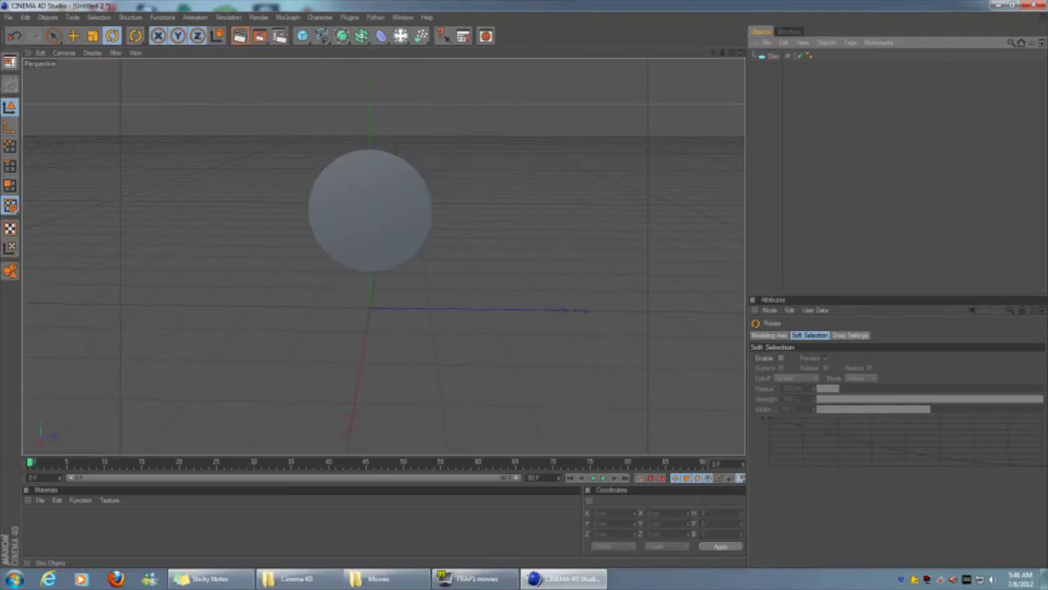
Set the disc to 10 rotation segments and 1 disc segment
{"action": "left_click", "coordinate": [773, 56]}
{"action": "double_click", "coordinate": [824, 389]}
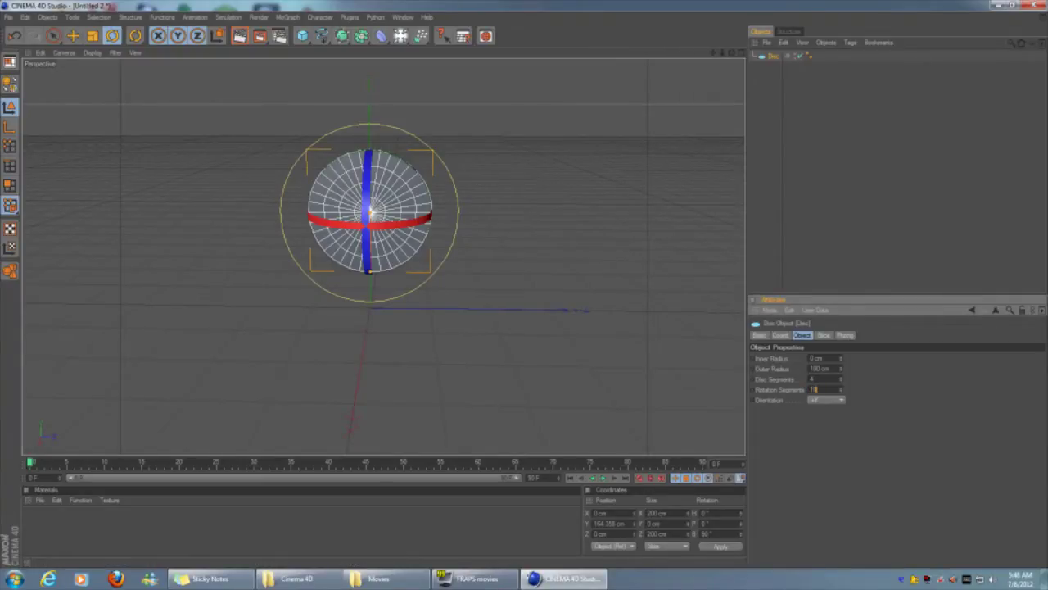
{"action": "type", "text": "10"}
{"action": "key", "text": "Return"}
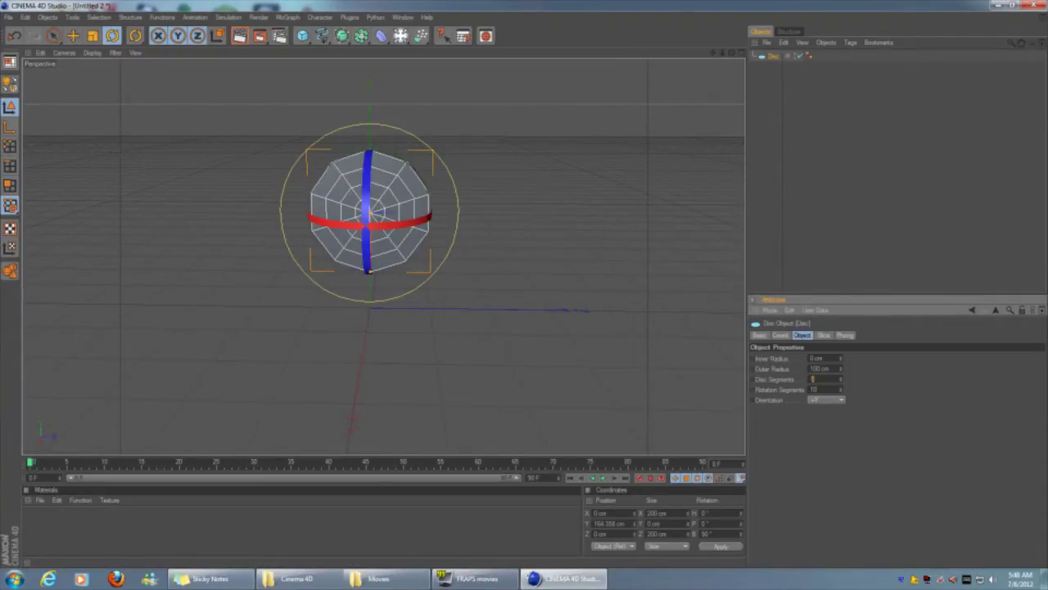
{"action": "type", "text": "1"}
{"action": "key", "text": "Return"}
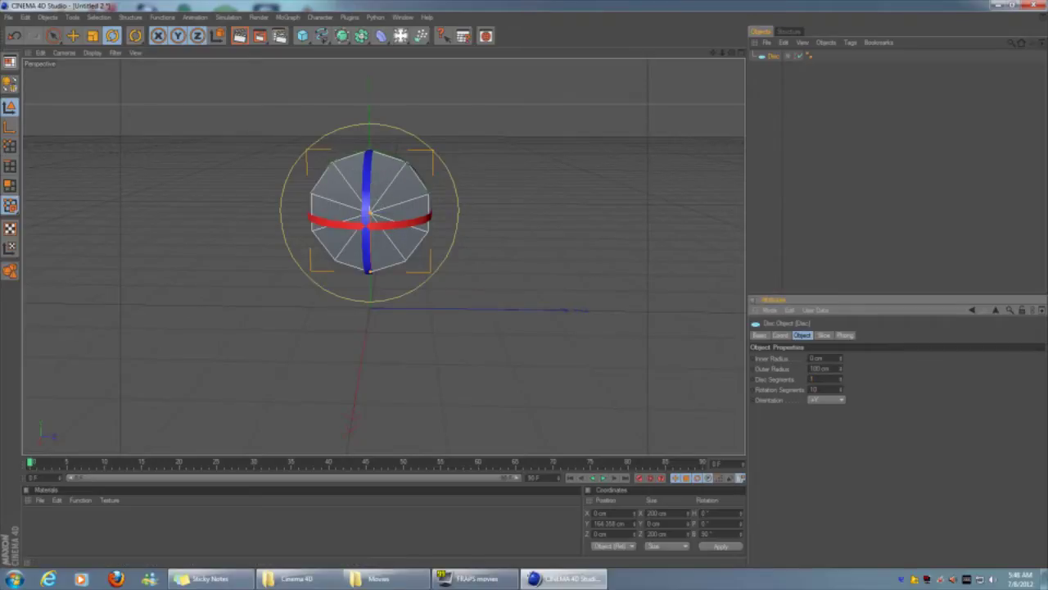
{"action": "key", "text": "ctrl+shift+a"}
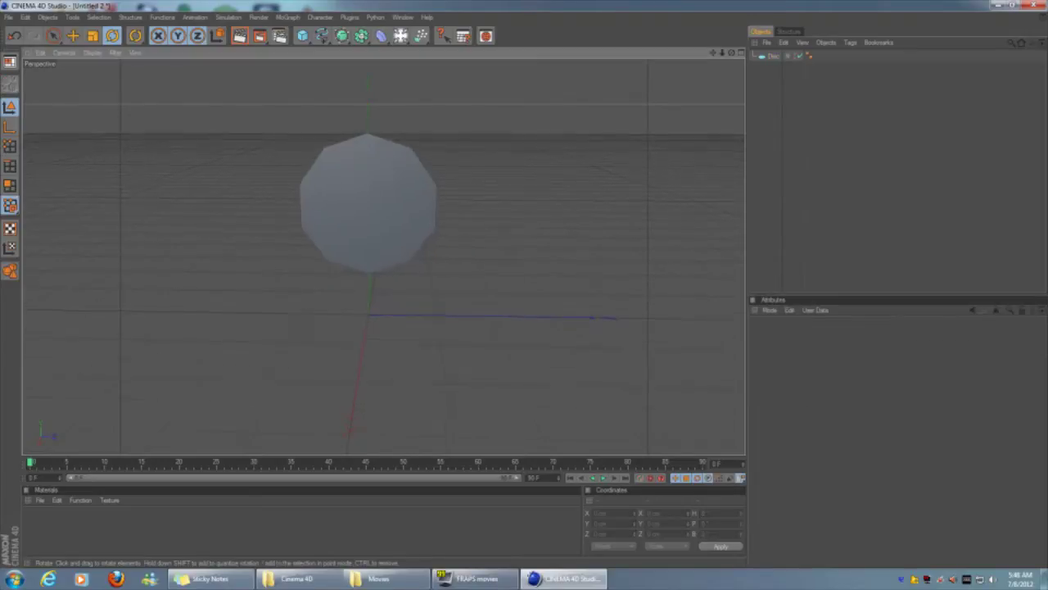
Make the disc editable and set up point editing in the Right view
{"action": "key", "text": "F5"}
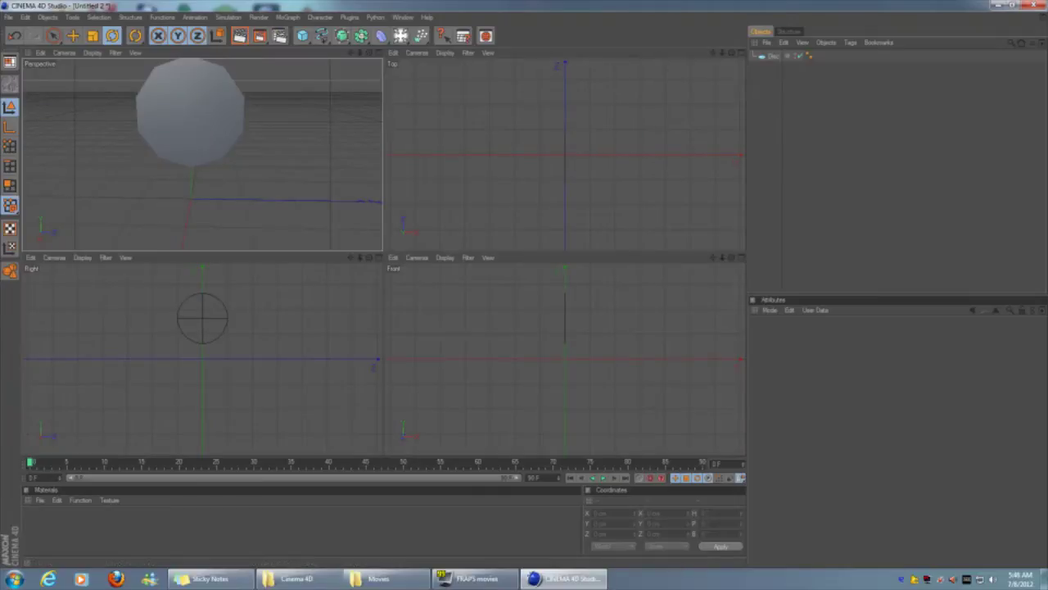
{"action": "key", "text": "F3"}
{"action": "scroll", "coordinate": [383, 254], "scroll_direction": "up", "scroll_amount": 2}
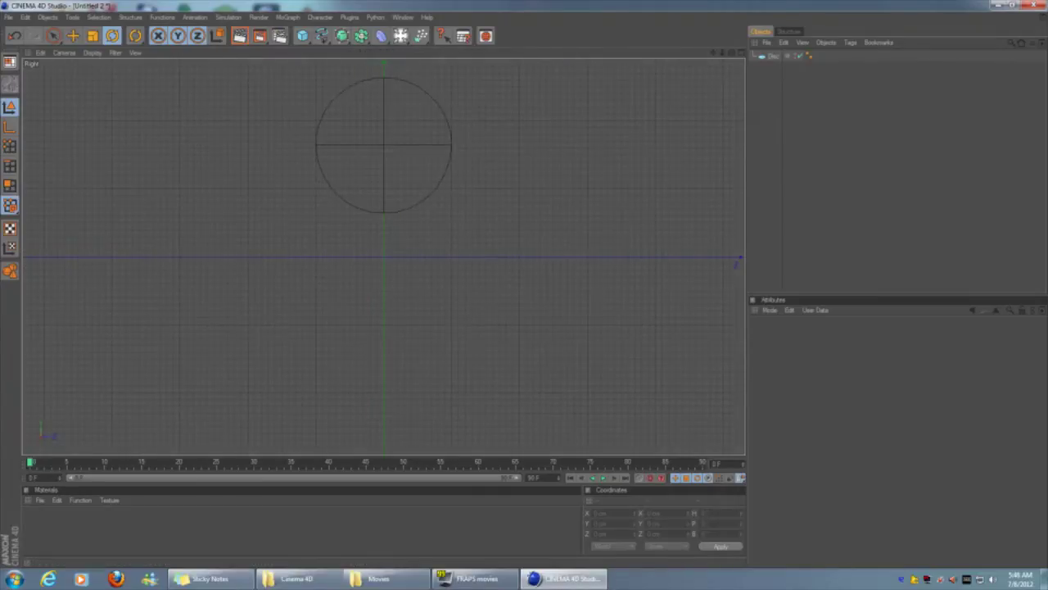
{"action": "left_click_drag", "start_coordinate": [714, 52], "coordinate": [729, 115]}
{"action": "scroll", "coordinate": [383, 255], "scroll_direction": "up", "scroll_amount": 3}
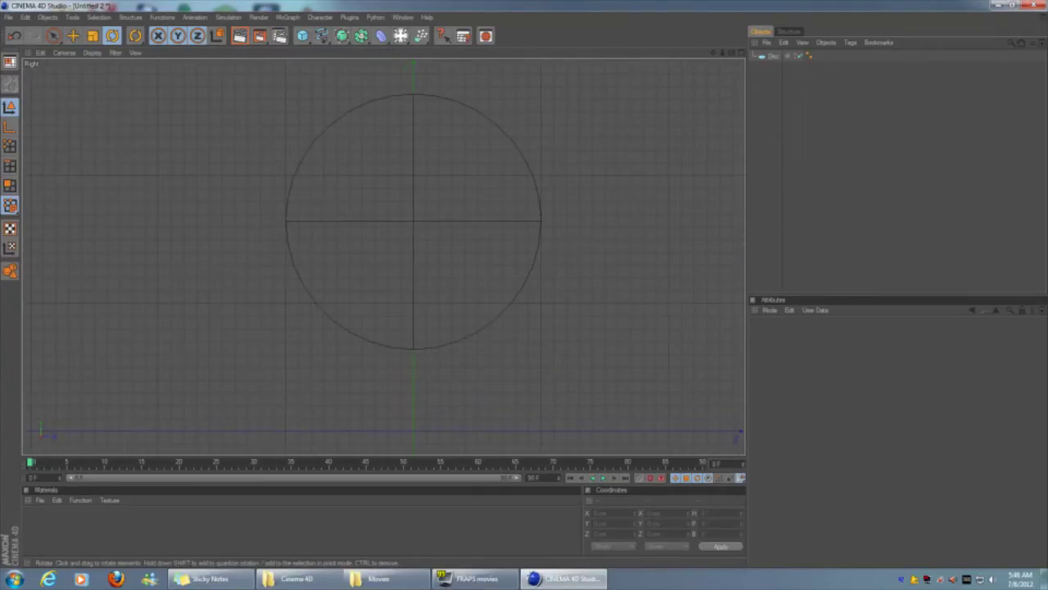
{"action": "left_click", "coordinate": [10, 146]}
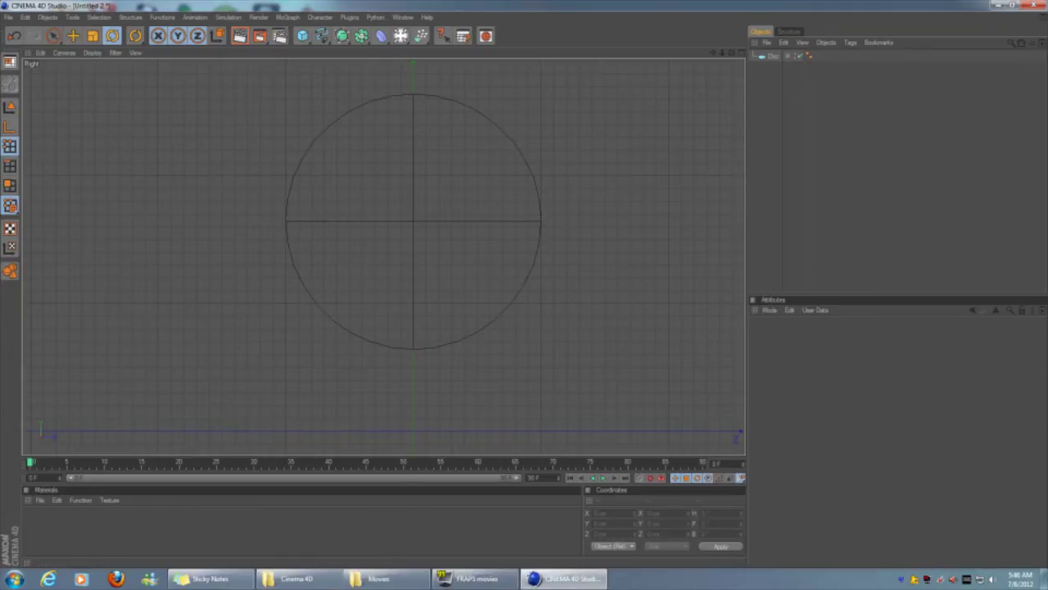
{"action": "left_click", "coordinate": [770, 55]}
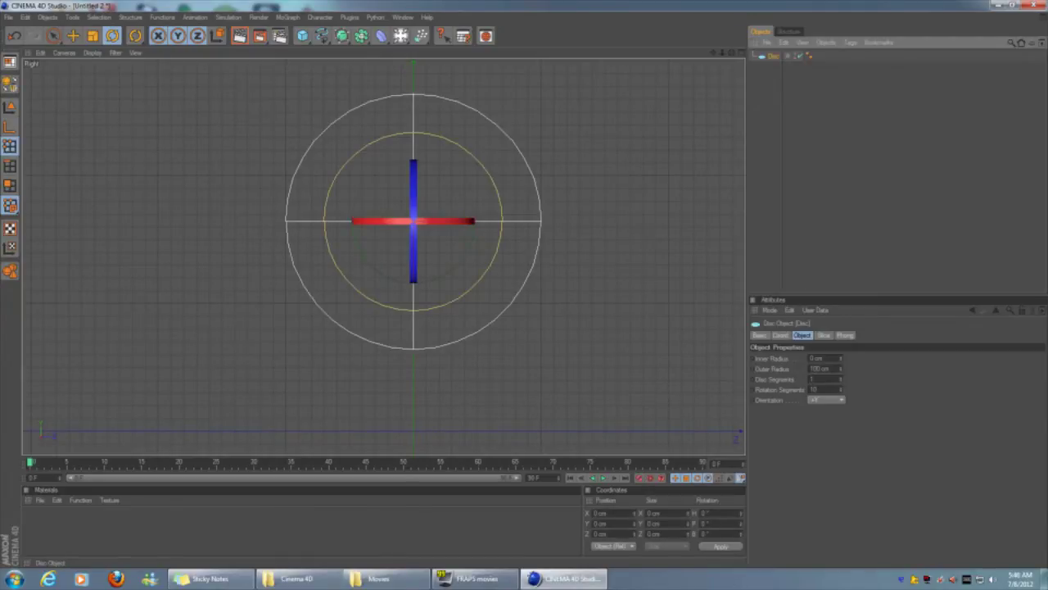
{"action": "right_click", "coordinate": [770, 56]}
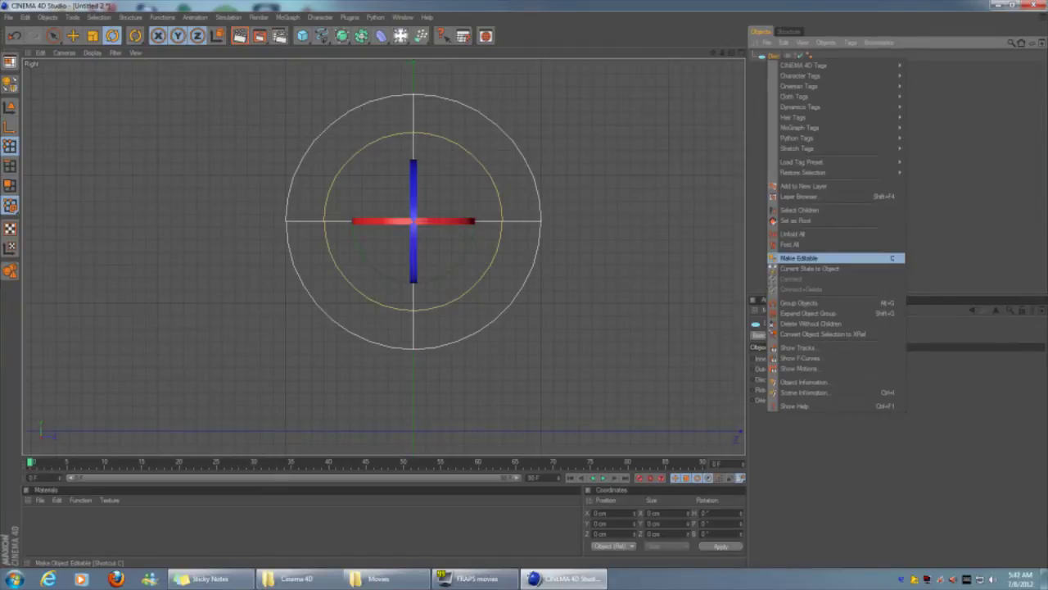
{"action": "left_click", "coordinate": [798, 258]}
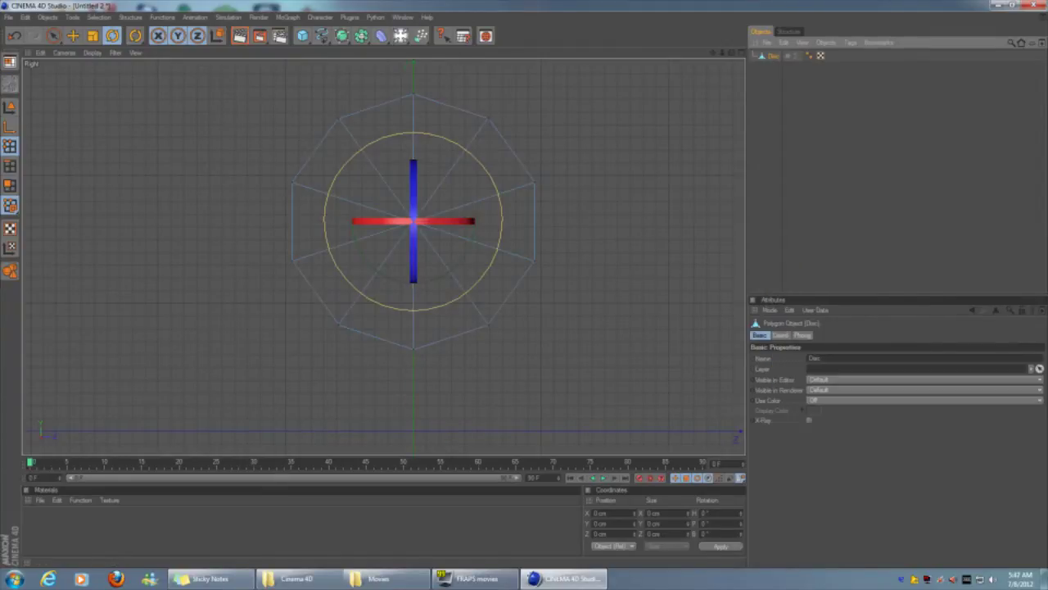
Move the disc's two outline points beside the top point symmetrically toward the centre to shape the star's upper arm
{"action": "left_click", "coordinate": [488, 119]}
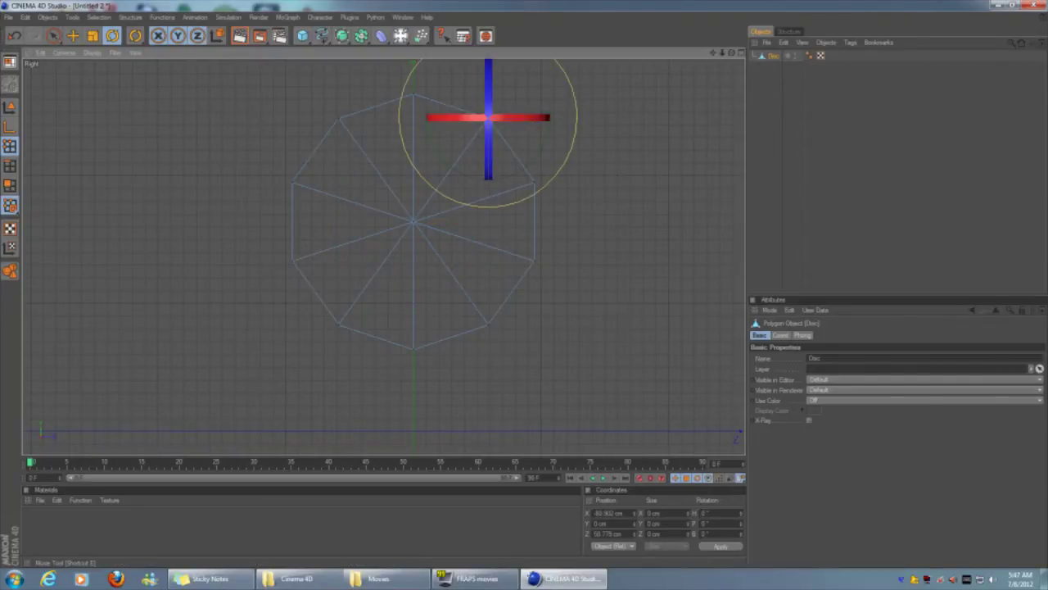
{"action": "key", "text": "e"}
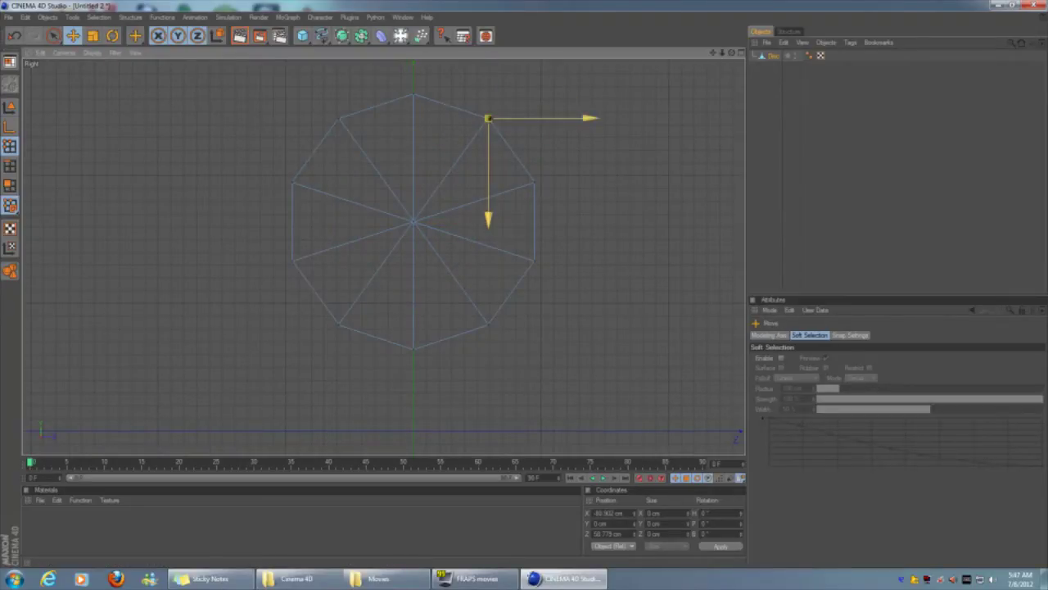
{"action": "left_click_drag", "start_coordinate": [486, 119], "coordinate": [450, 169]}
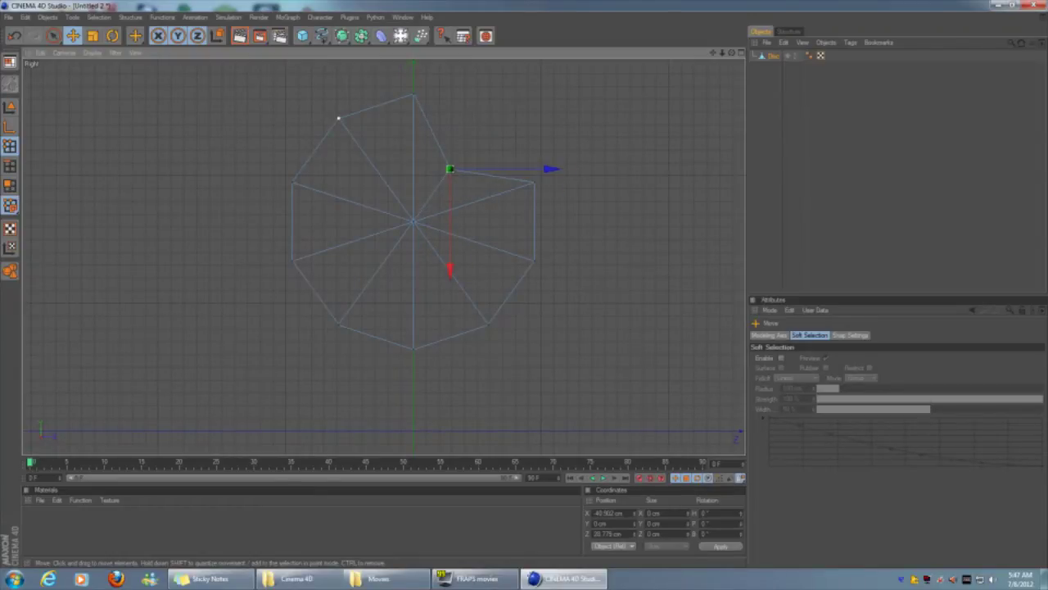
{"action": "left_click", "coordinate": [338, 118]}
{"action": "left_click_drag", "start_coordinate": [339, 118], "coordinate": [375, 168]}
Move the lower-left, bottom and lower-right inner points toward the centre to complete the five-pointed star, and return to the Perspective view
{"action": "left_click", "coordinate": [292, 260]}
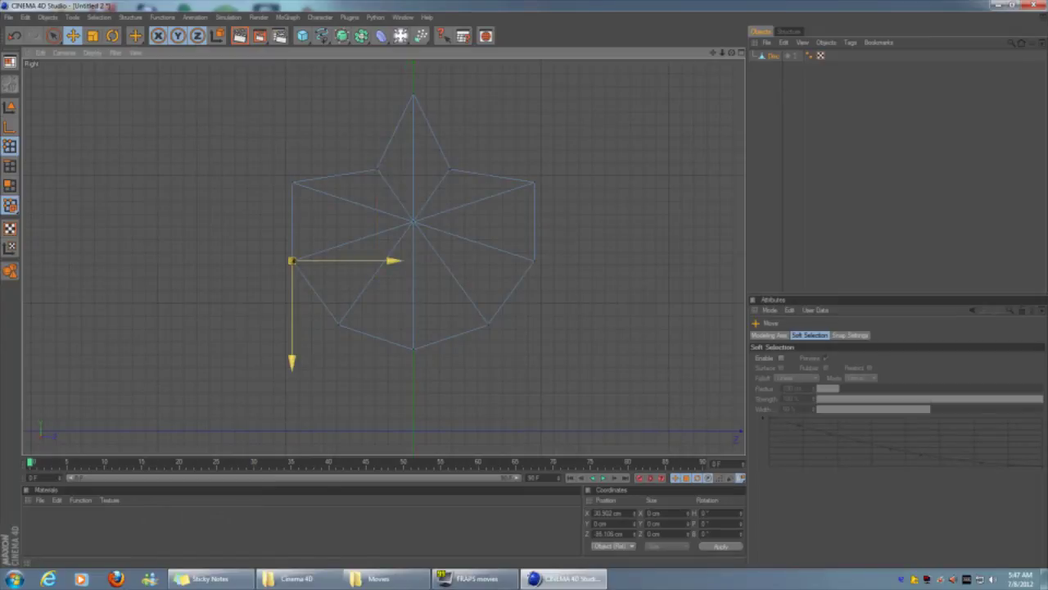
{"action": "left_click_drag", "start_coordinate": [293, 261], "coordinate": [356, 235]}
{"action": "left_click", "coordinate": [413, 349]}
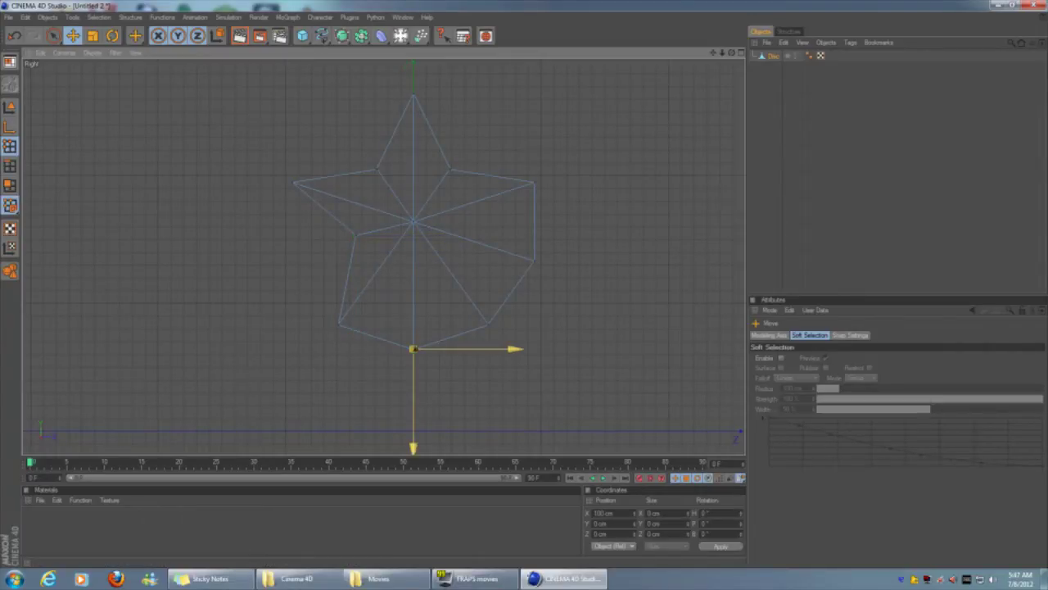
{"action": "left_click_drag", "start_coordinate": [413, 349], "coordinate": [413, 310]}
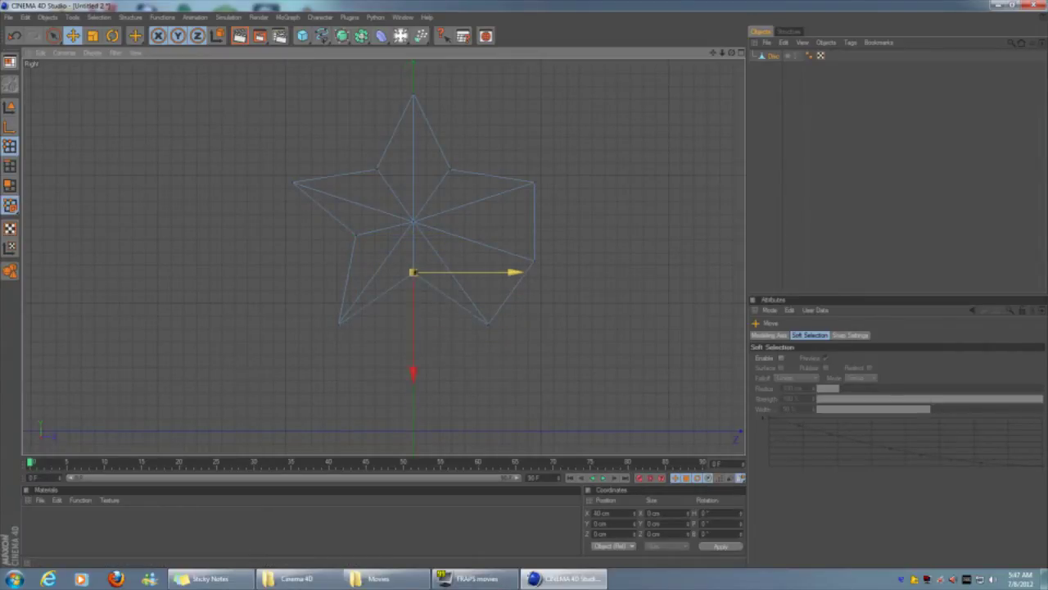
{"action": "left_click_drag", "start_coordinate": [413, 272], "coordinate": [413, 272]}
{"action": "left_click_drag", "start_coordinate": [534, 261], "coordinate": [471, 236]}
{"action": "scroll", "coordinate": [470, 236], "scroll_direction": "up", "scroll_amount": 4}
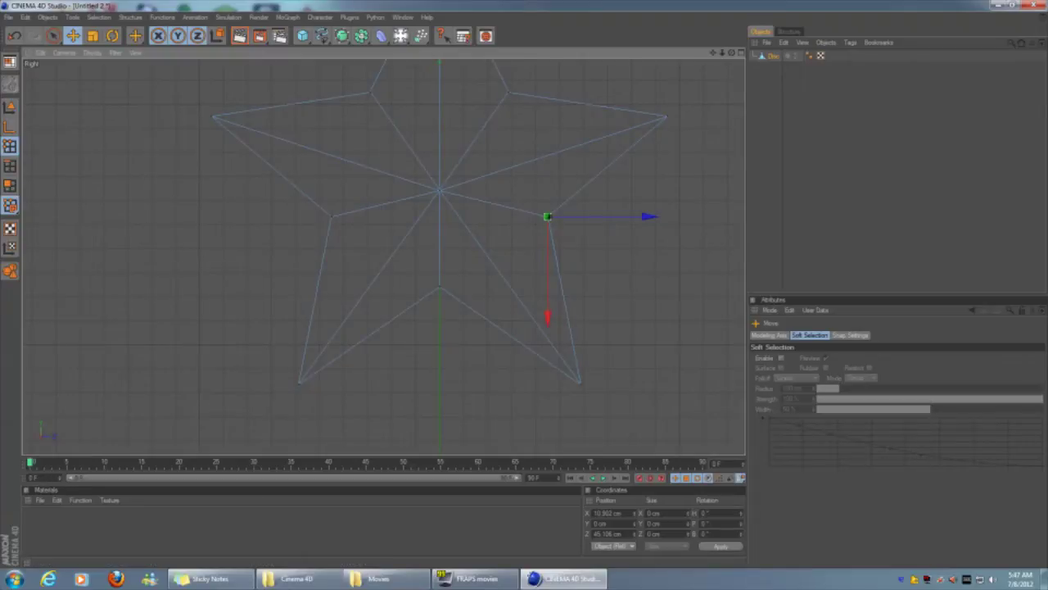
{"action": "left_click_drag", "start_coordinate": [712, 52], "coordinate": [670, 102]}
{"action": "scroll", "coordinate": [384, 255], "scroll_direction": "down", "scroll_amount": 4}
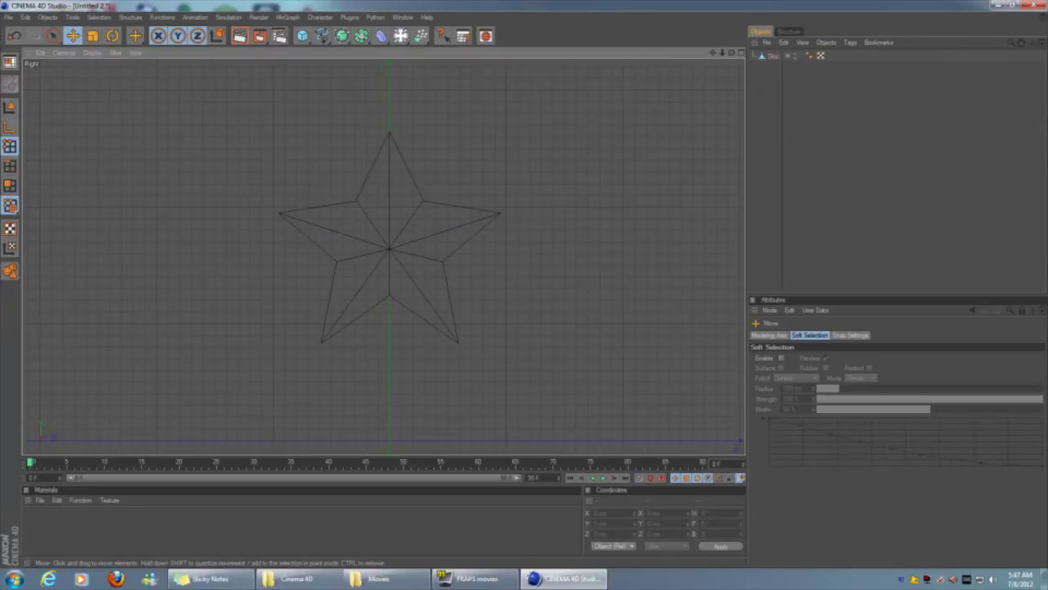
{"action": "key", "text": "F5"}
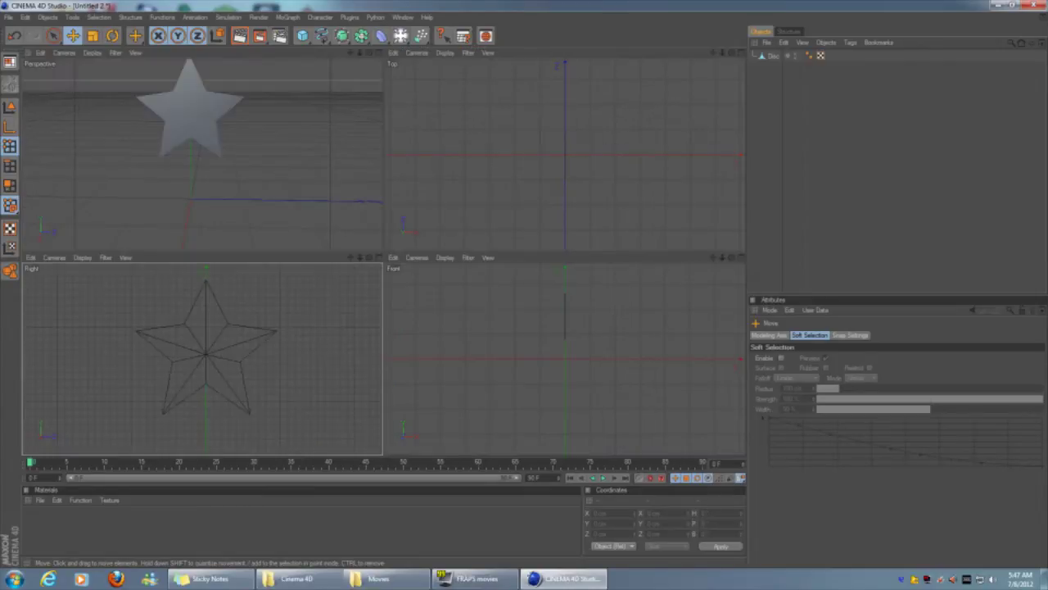
{"action": "key", "text": "F1"}
{"action": "left_click_drag", "start_coordinate": [384, 255], "coordinate": [188, 283], "text": "alt"}
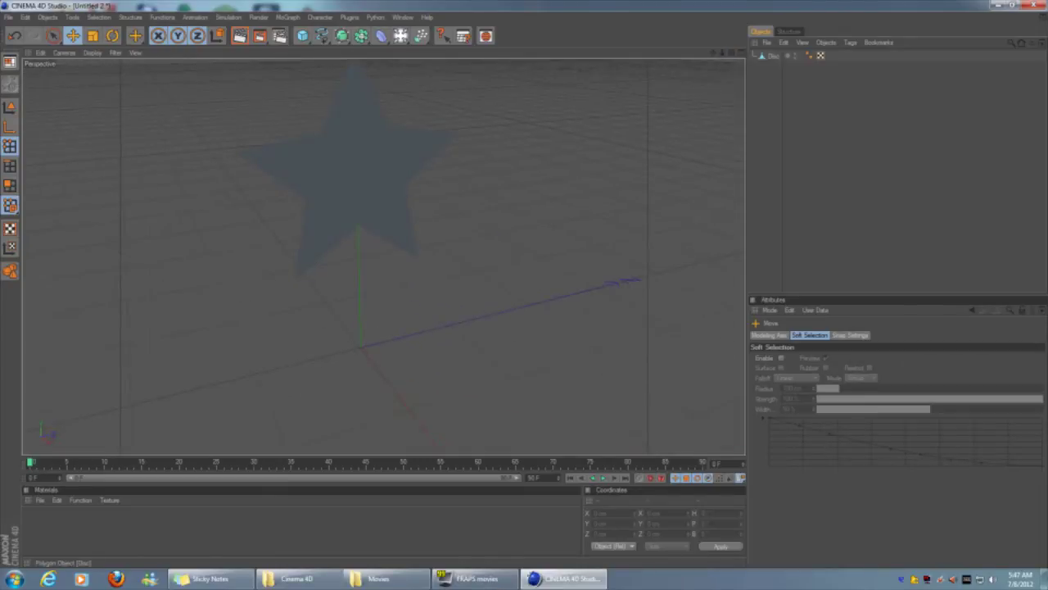
{"action": "left_click", "coordinate": [404, 185]}
{"action": "left_click", "coordinate": [388, 126]}
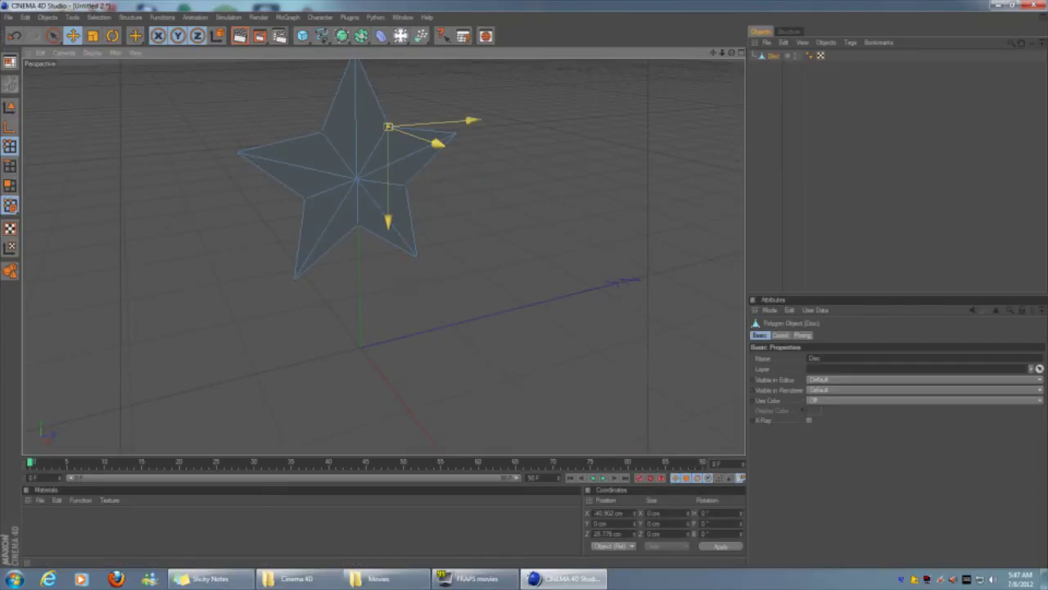
{"action": "left_click_drag", "start_coordinate": [388, 127], "coordinate": [372, 142]}
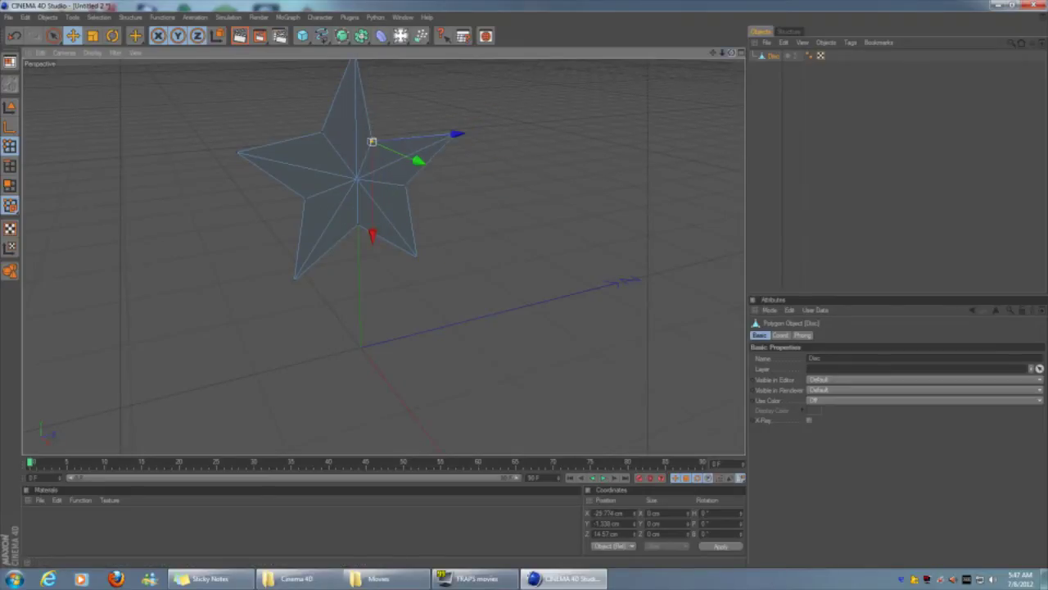
{"action": "left_click_drag", "start_coordinate": [732, 53], "coordinate": [687, 98]}
{"action": "left_click_drag", "start_coordinate": [372, 142], "coordinate": [425, 138]}
{"action": "left_click_drag", "start_coordinate": [731, 53], "coordinate": [647, 54]}
{"action": "key", "text": "ctrl+z"}
{"action": "key", "text": "ctrl+z"}
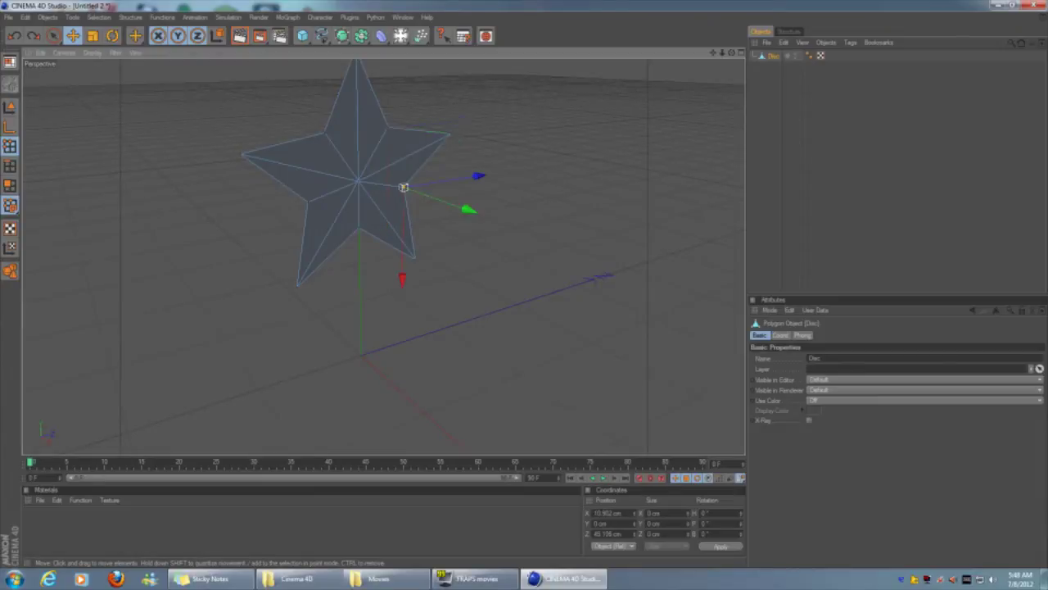
Pull the star's centre point out of the face along its Y axis to about 10 cm
{"action": "key", "text": "ctrl+shift+a"}
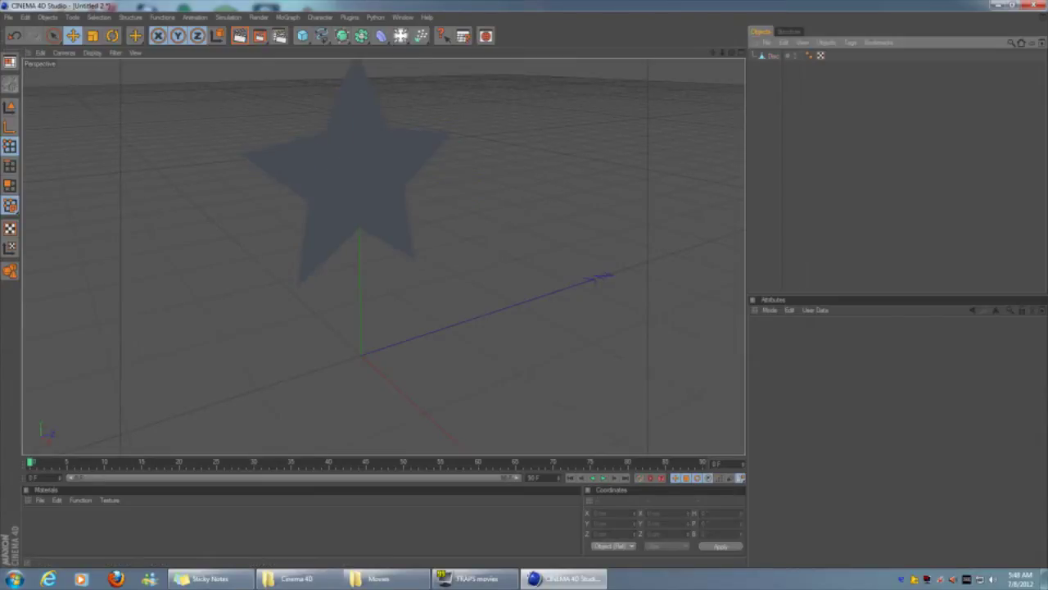
{"action": "left_click_drag", "start_coordinate": [732, 53], "coordinate": [732, 90]}
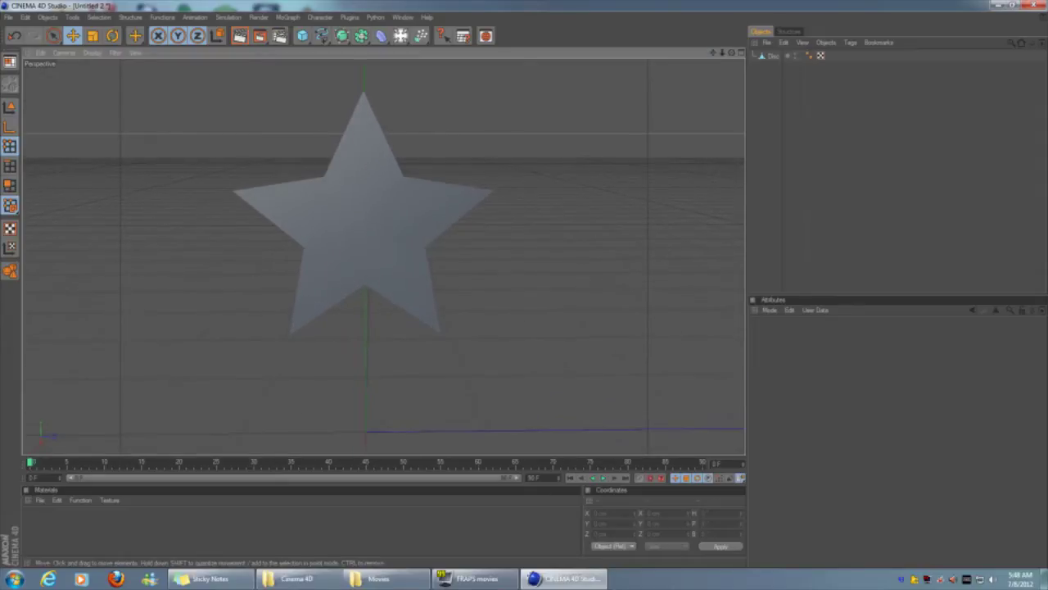
{"action": "left_click", "coordinate": [364, 229]}
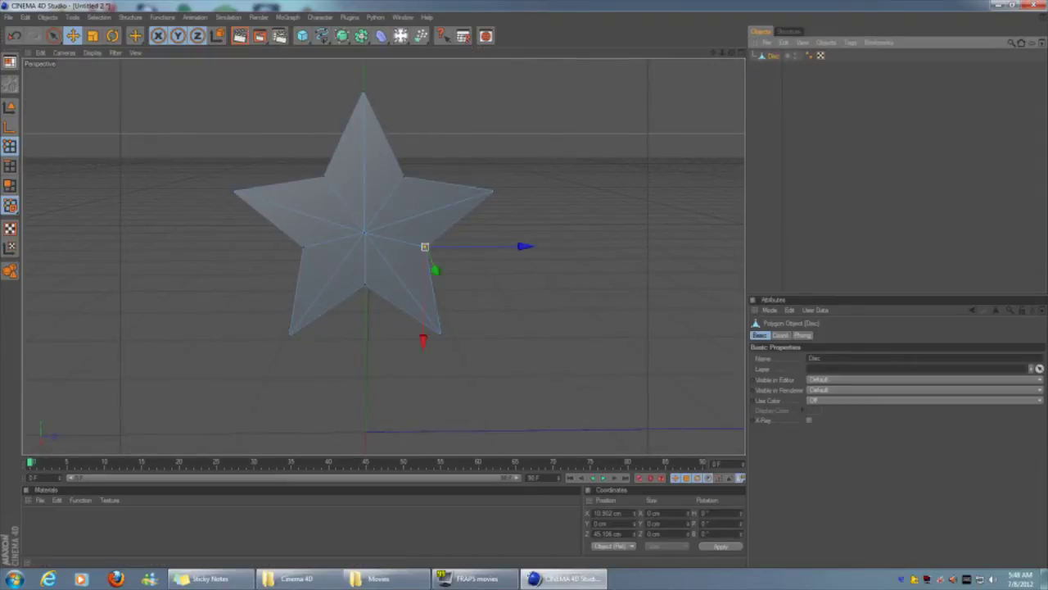
{"action": "left_click_drag", "start_coordinate": [731, 53], "coordinate": [709, 52]}
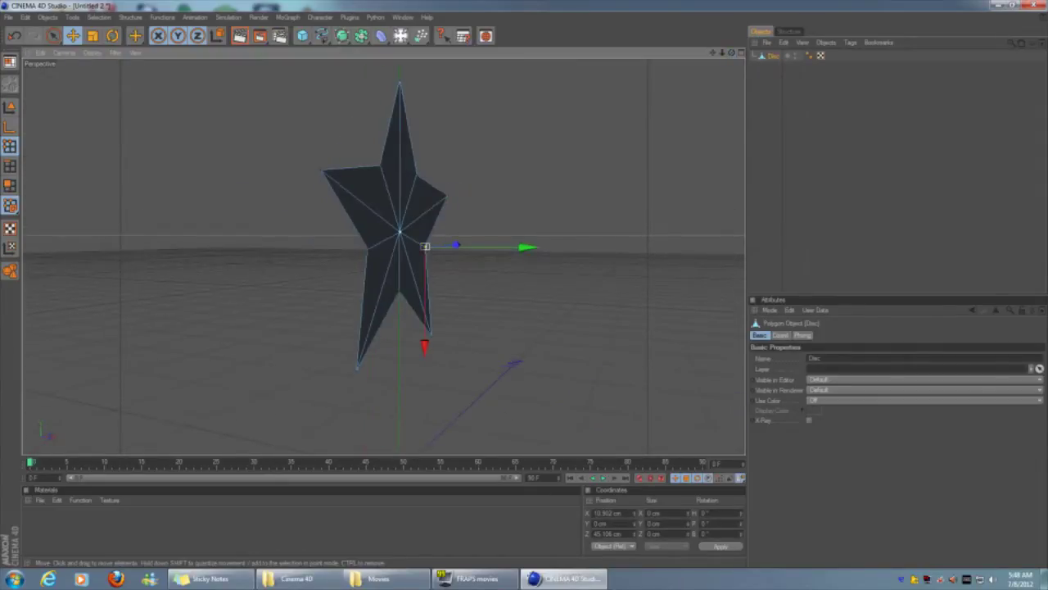
{"action": "left_click_drag", "start_coordinate": [425, 246], "coordinate": [401, 232]}
{"action": "left_click_drag", "start_coordinate": [491, 231], "coordinate": [504, 231]}
{"action": "left_click_drag", "start_coordinate": [709, 52], "coordinate": [678, 53]}
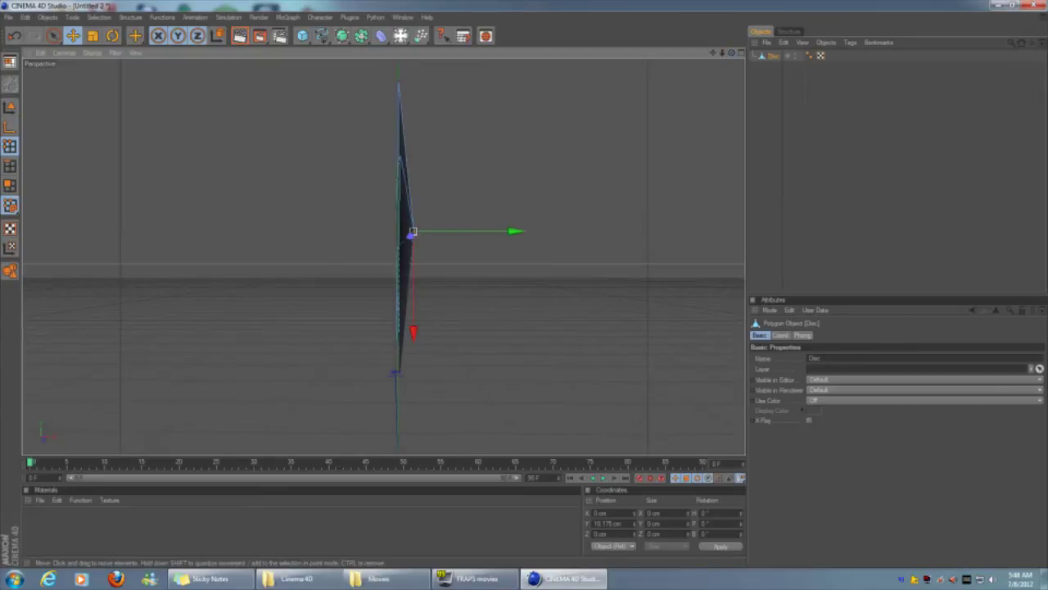
Pull the star's centre point farther out along Y to about 16 cm and duplicate the disc object
{"action": "left_click_drag", "start_coordinate": [483, 230], "coordinate": [492, 231]}
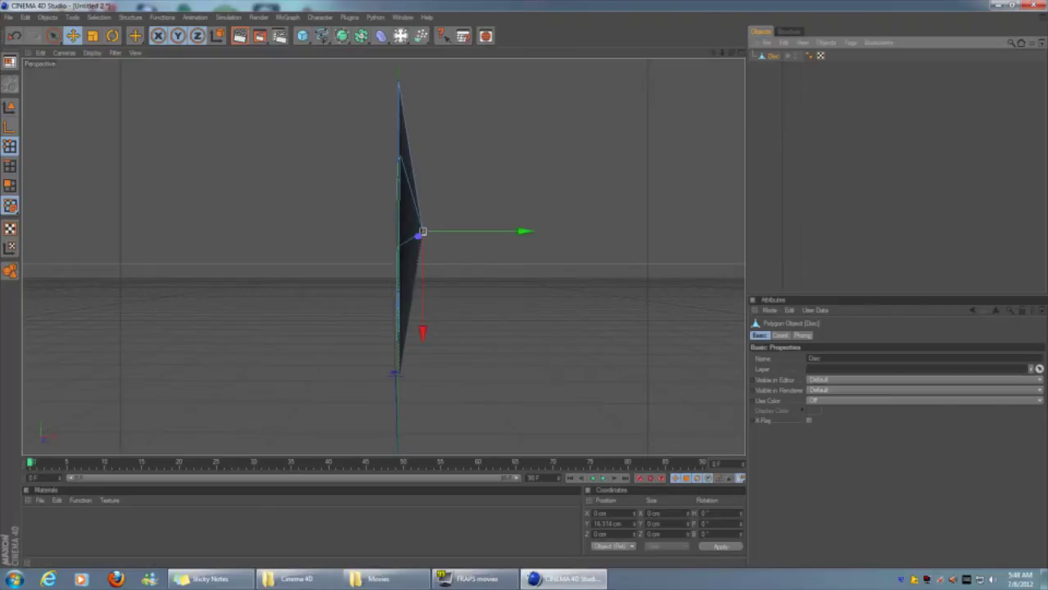
{"action": "key", "text": "ctrl+shift+a"}
{"action": "left_click_drag", "start_coordinate": [731, 52], "coordinate": [704, 50]}
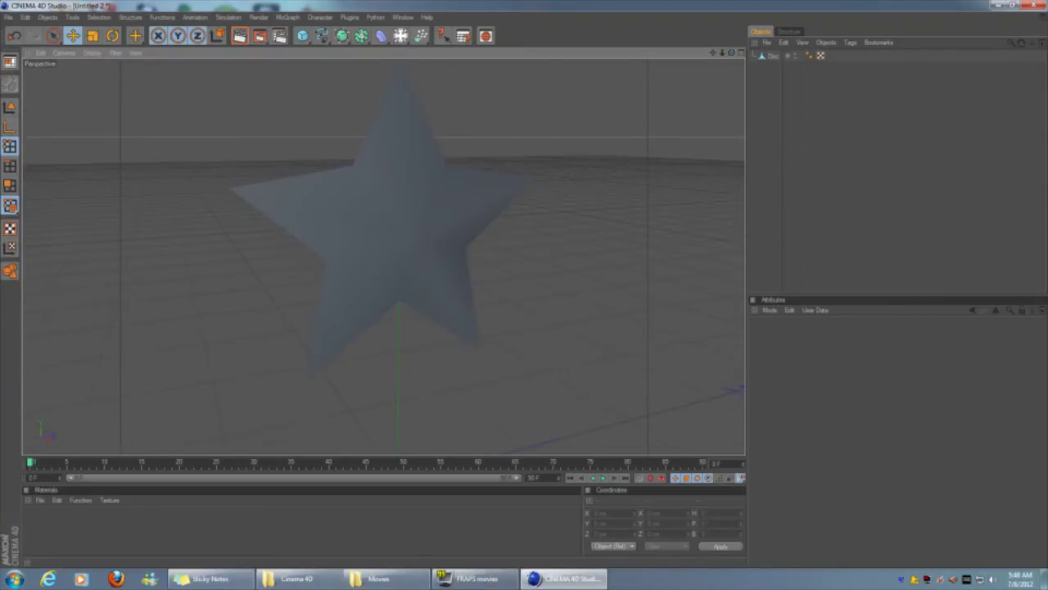
{"action": "left_click", "coordinate": [773, 55]}
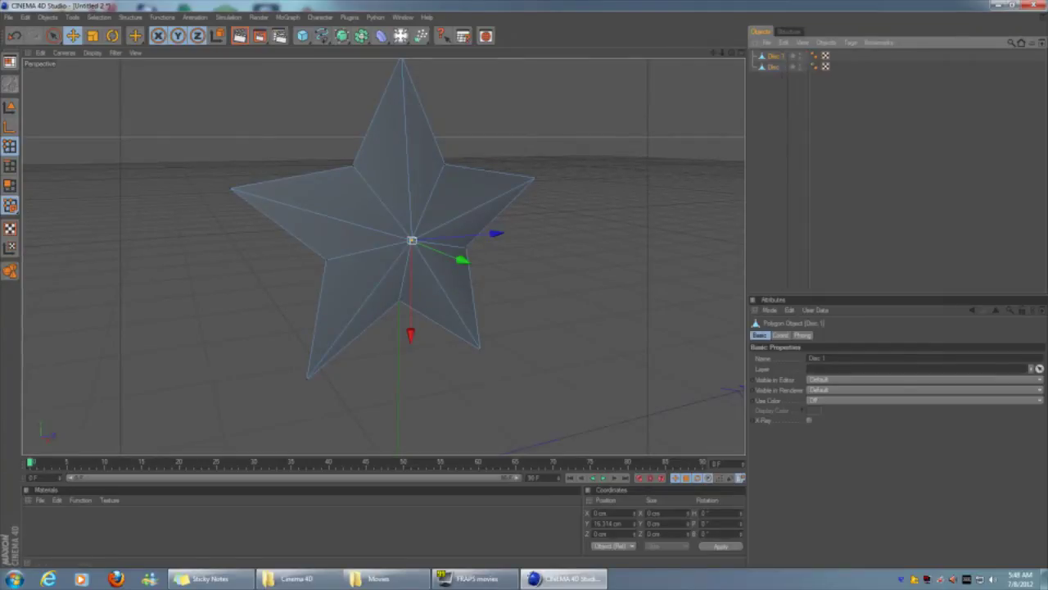
Try to rotate the duplicated star disc around its centre point
{"action": "left_click_drag", "start_coordinate": [731, 52], "coordinate": [673, 52]}
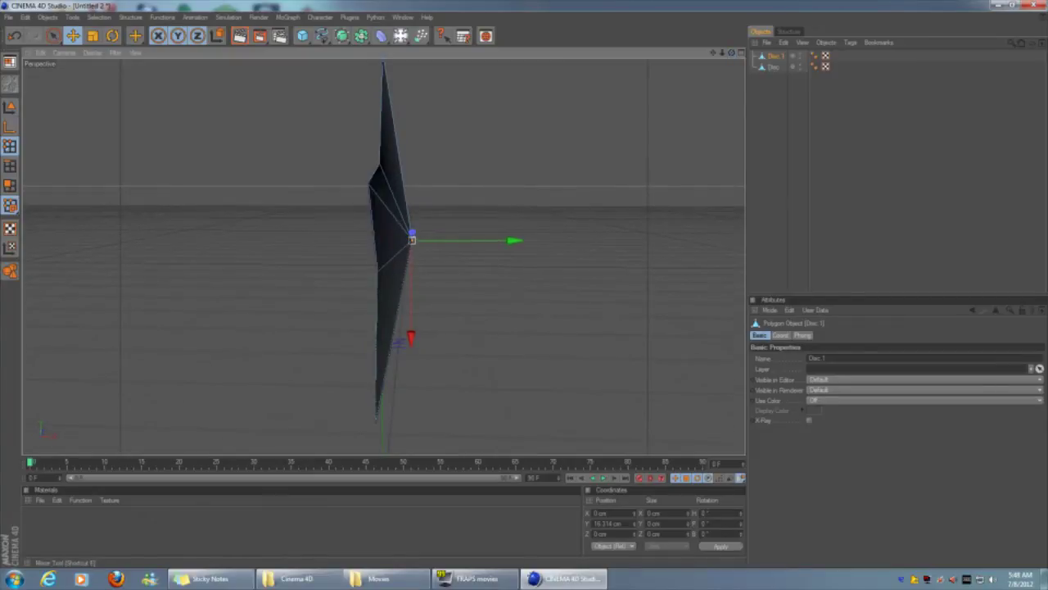
{"action": "key", "text": "r"}
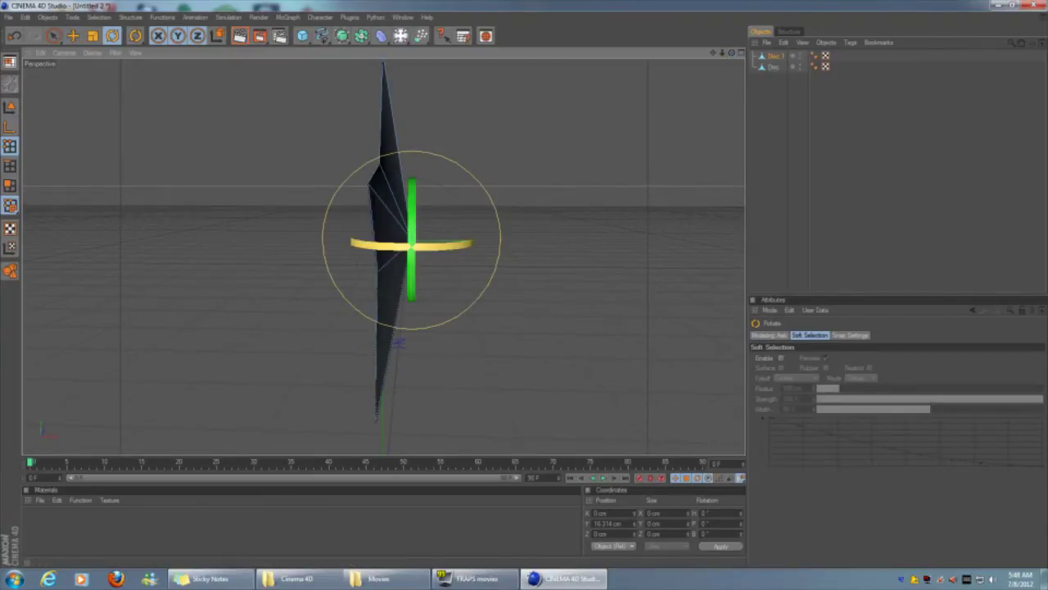
{"action": "left_click_drag", "start_coordinate": [385, 244], "coordinate": [486, 244]}
{"action": "left_click", "coordinate": [901, 164]}
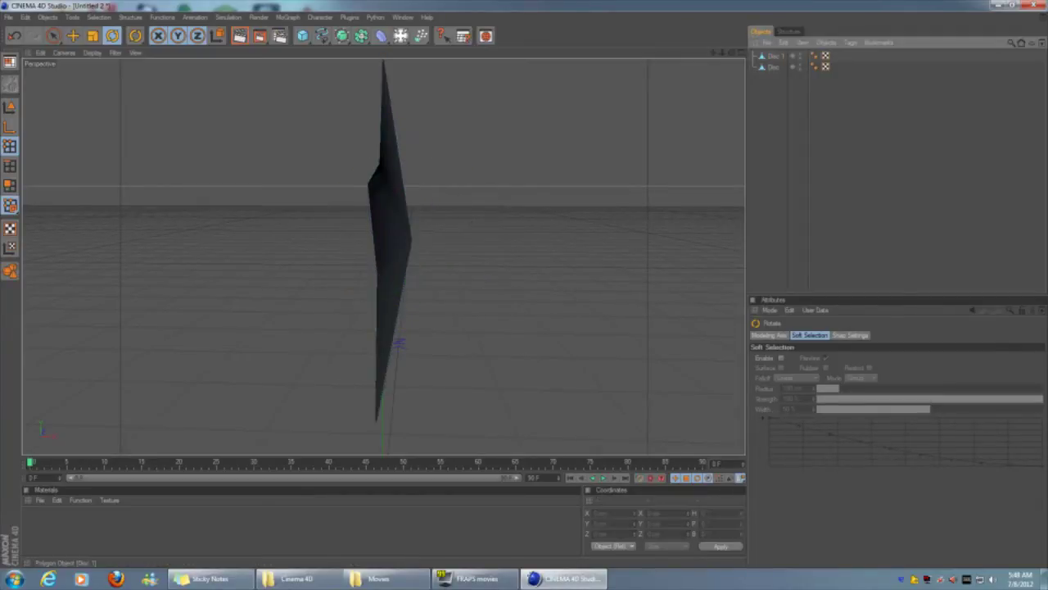
Pull the duplicate's centre point through to the opposite side along Y, to about -21 cm
{"action": "left_click", "coordinate": [773, 56]}
{"action": "key", "text": "e"}
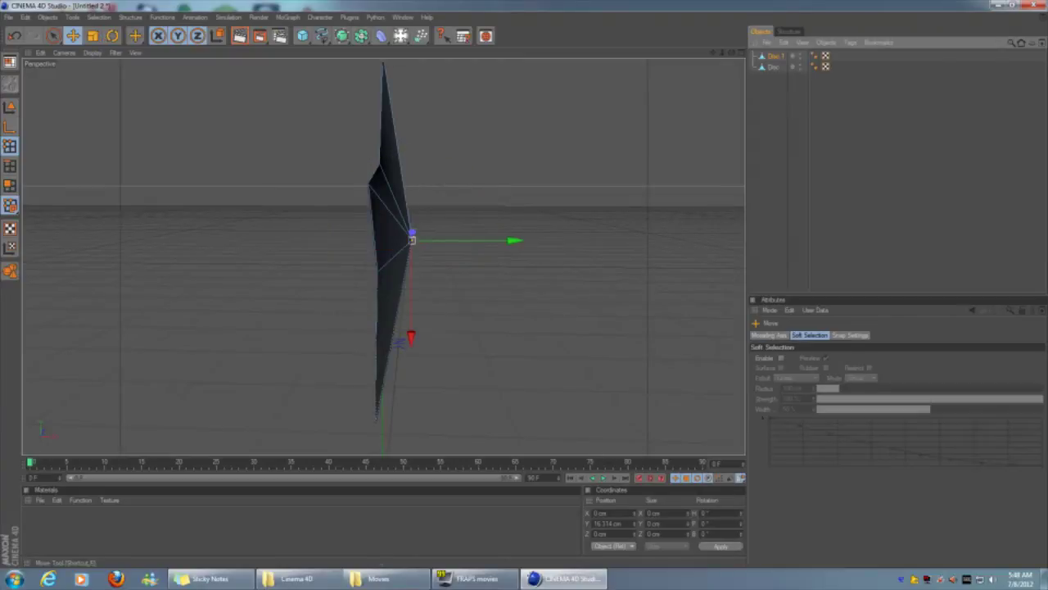
{"action": "left_click_drag", "start_coordinate": [509, 240], "coordinate": [499, 240]}
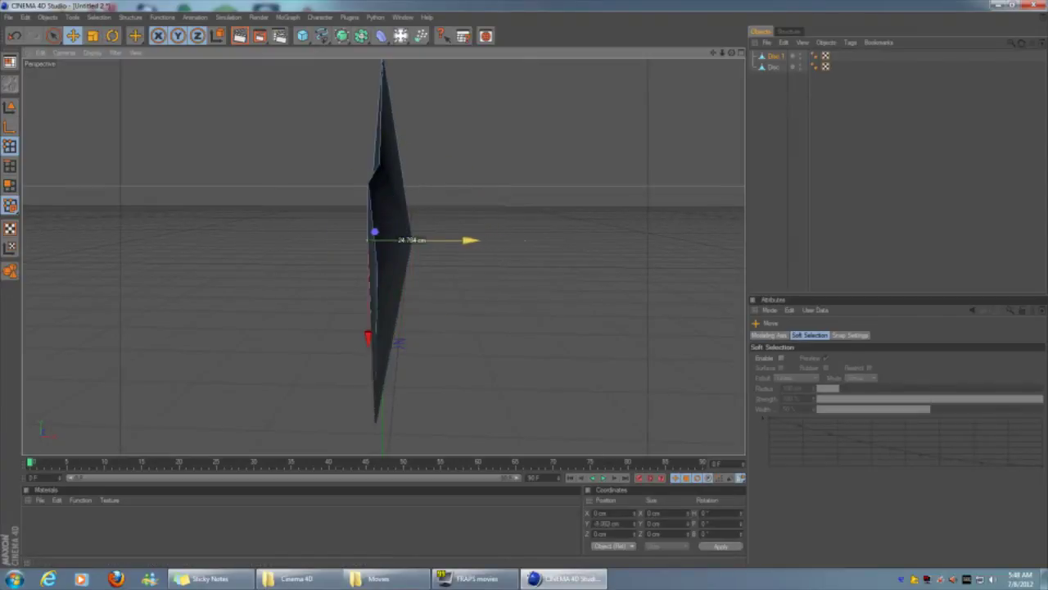
{"action": "mouse_move", "coordinate": [464, 240]}
{"action": "left_mouse_down"}
{"action": "mouse_move", "coordinate": [430, 240]}
{"action": "mouse_move", "coordinate": [444, 240]}
{"action": "left_mouse_up"}
In the Top view, move the duplicate's centre point to about -16 cm along Y to mirror the other half, and return to Perspective
{"action": "key", "text": "F5"}
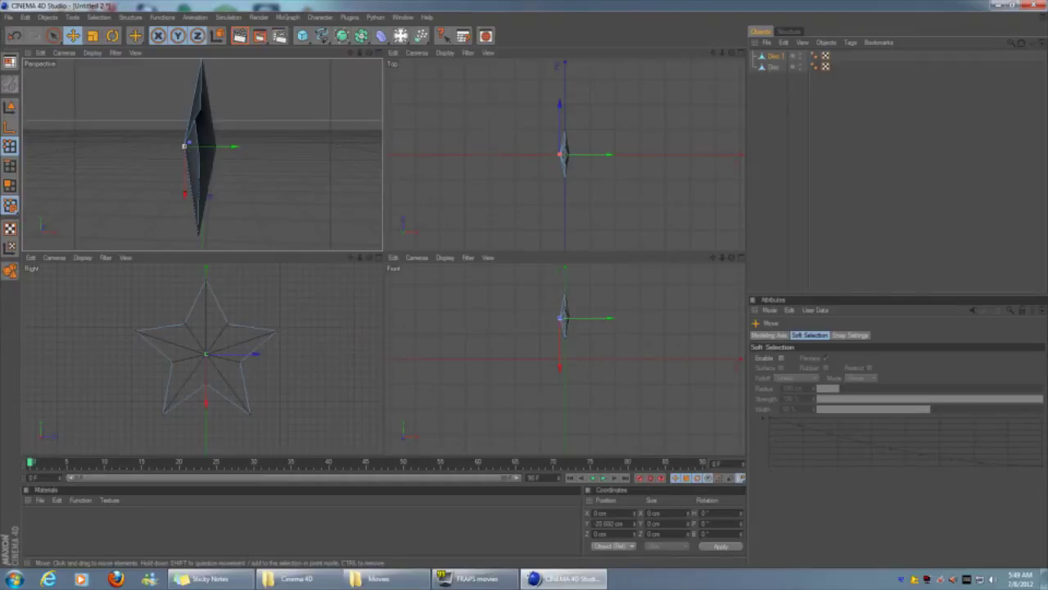
{"action": "key", "text": "F2"}
{"action": "scroll", "coordinate": [384, 256], "scroll_direction": "up", "scroll_amount": 5}
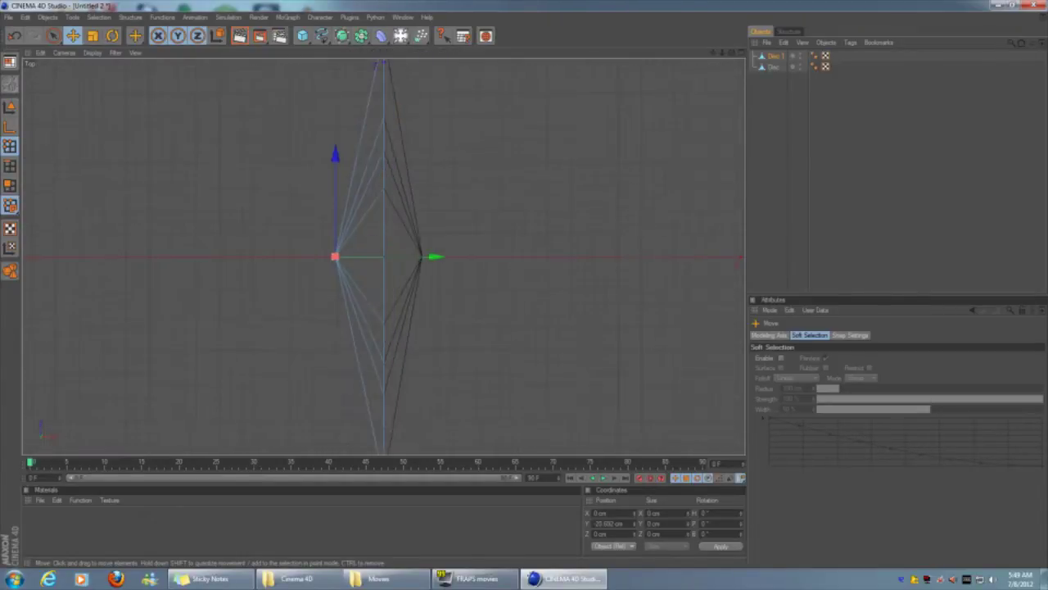
{"action": "scroll", "coordinate": [384, 256], "scroll_direction": "up", "scroll_amount": 5}
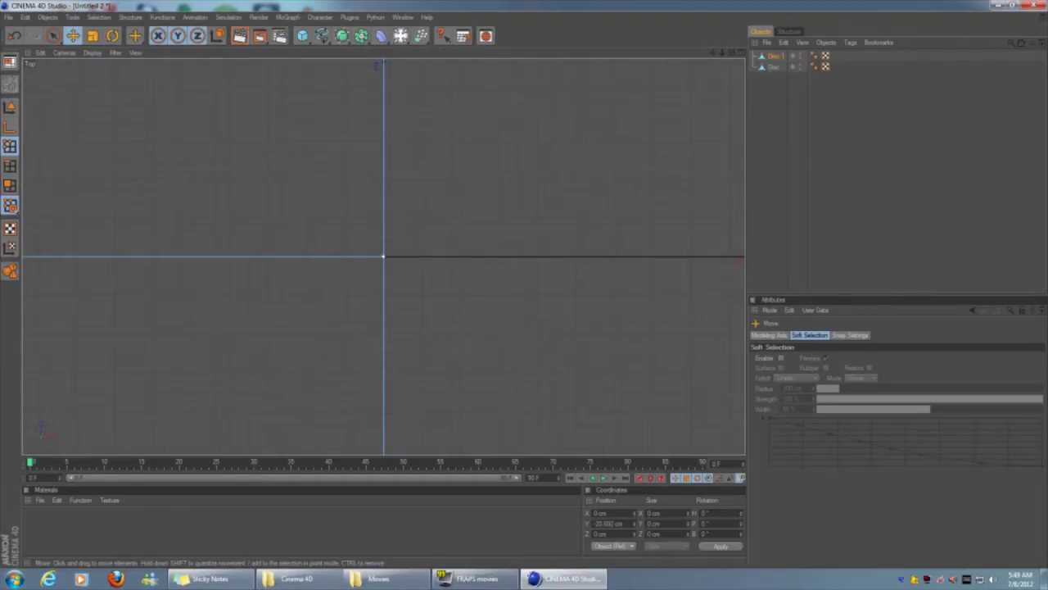
{"action": "scroll", "coordinate": [383, 256], "scroll_direction": "down", "scroll_amount": 6}
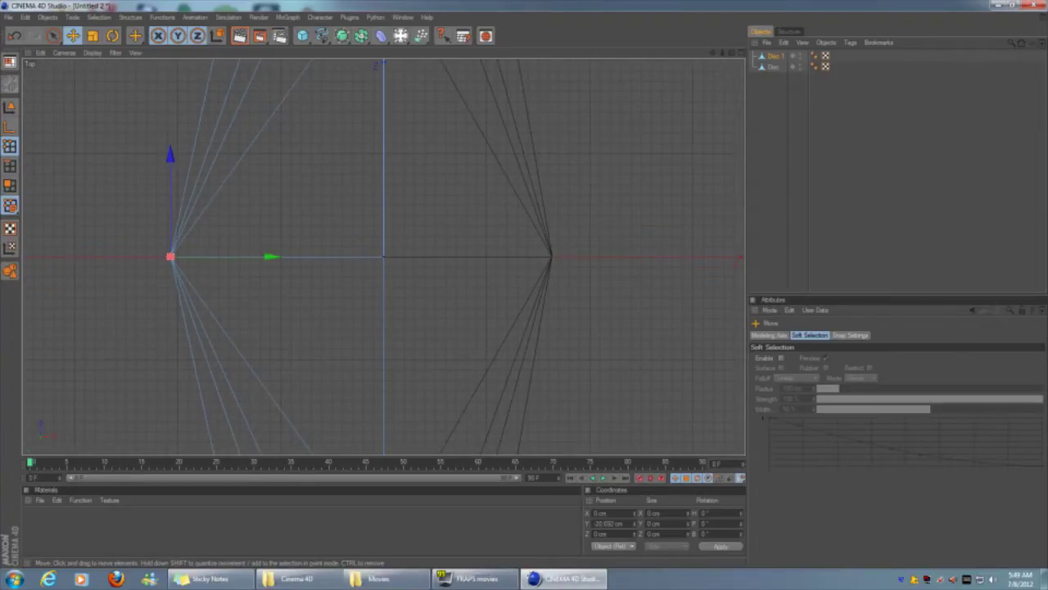
{"action": "left_click_drag", "start_coordinate": [271, 256], "coordinate": [321, 257]}
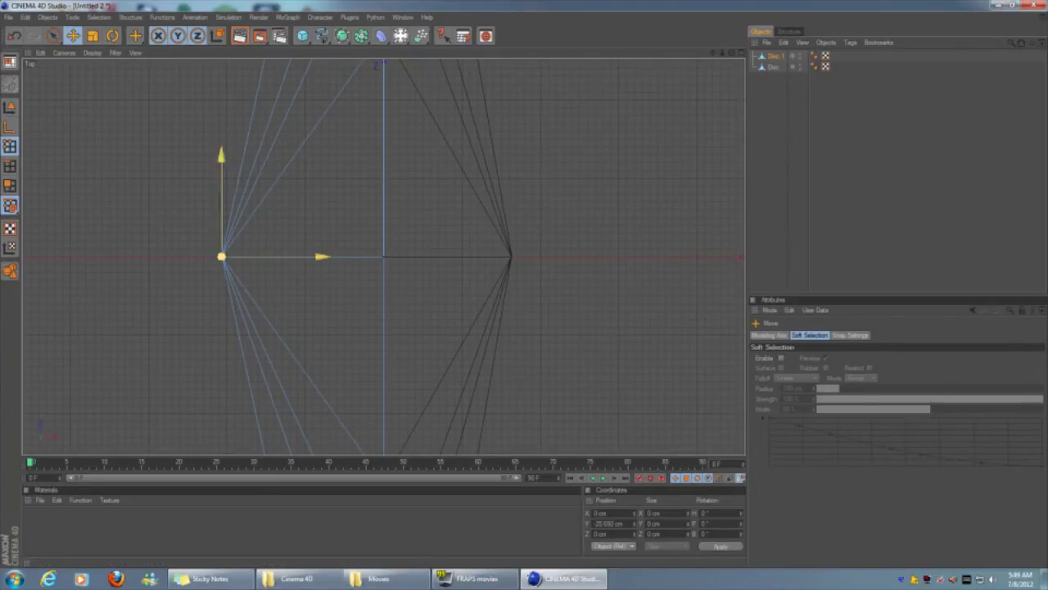
{"action": "left_click_drag", "start_coordinate": [322, 257], "coordinate": [418, 256]}
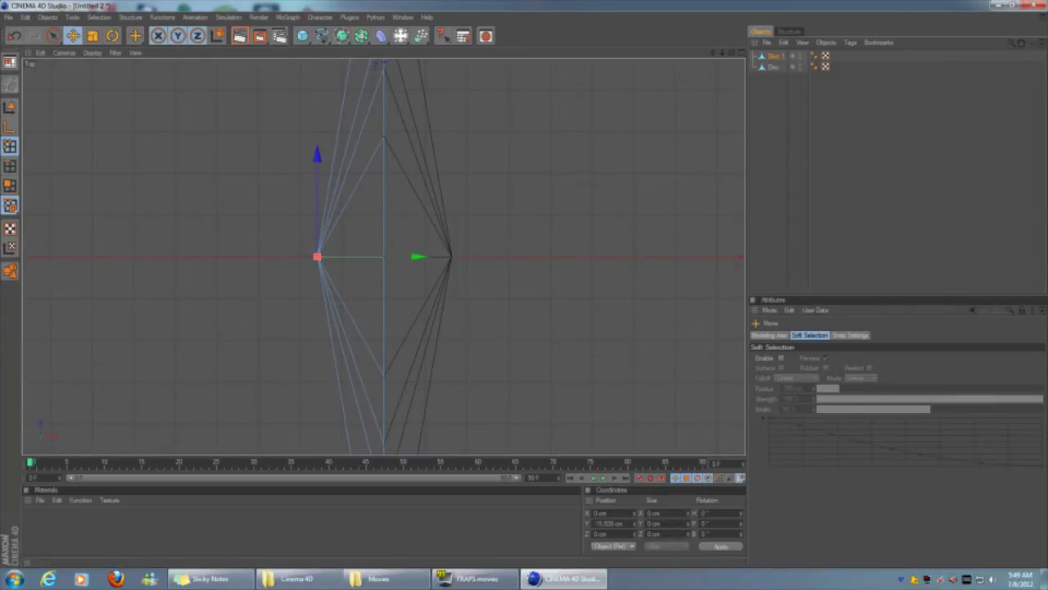
{"action": "left_click", "coordinate": [892, 164]}
{"action": "scroll", "coordinate": [383, 256], "scroll_direction": "down", "scroll_amount": 4}
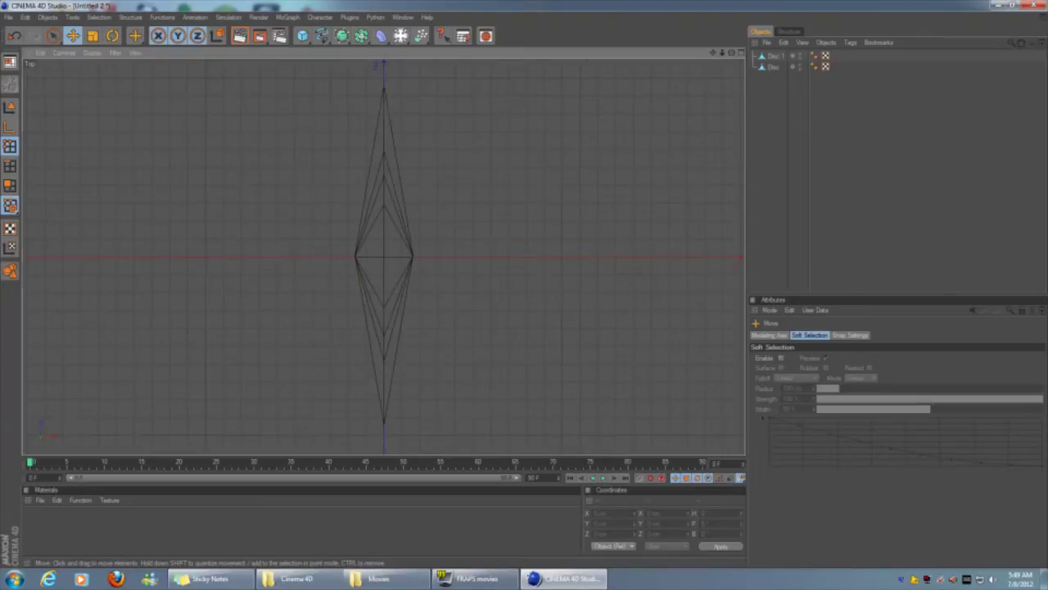
{"action": "key", "text": "F5"}
{"action": "key", "text": "F1"}
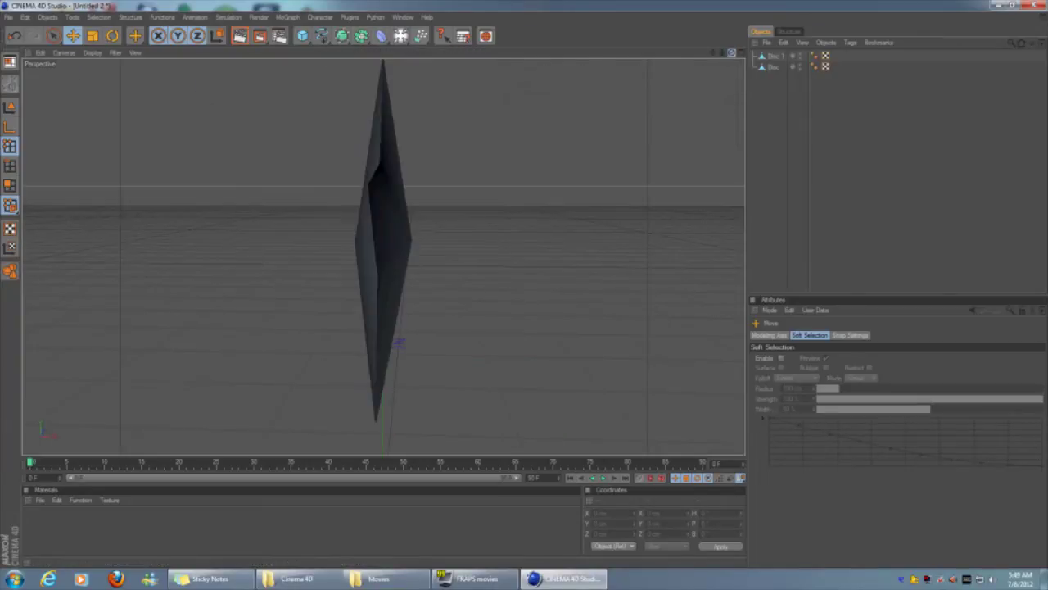
{"action": "left_click_drag", "start_coordinate": [383, 257], "coordinate": [536, 255], "text": "alt"}
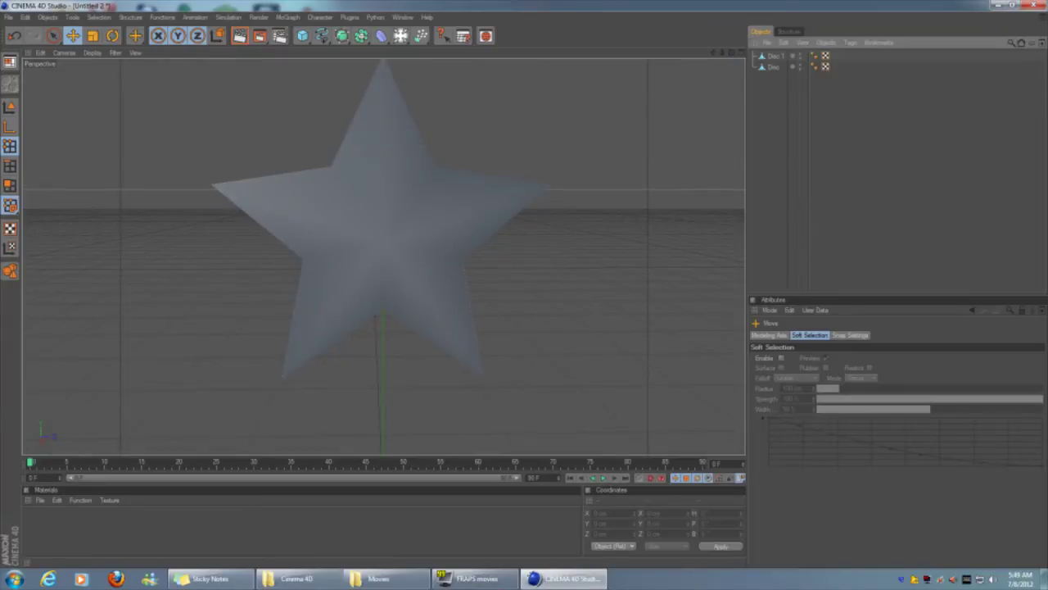
Create a new material and set its colour to golden yellow, RGB 216, 178, 25
{"action": "key", "text": "ctrl+n"}
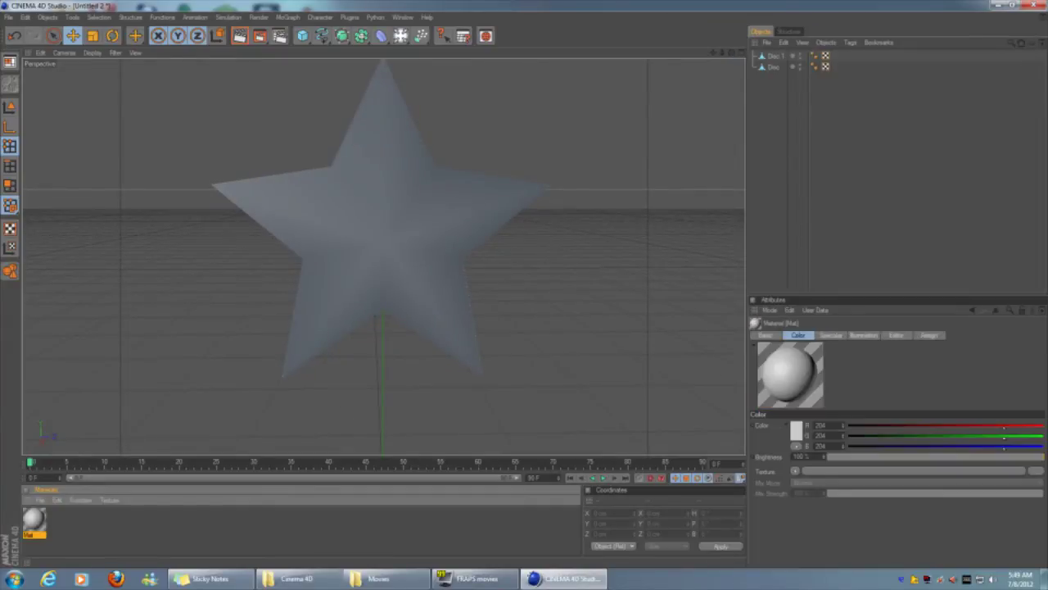
{"action": "left_click", "coordinate": [39, 500]}
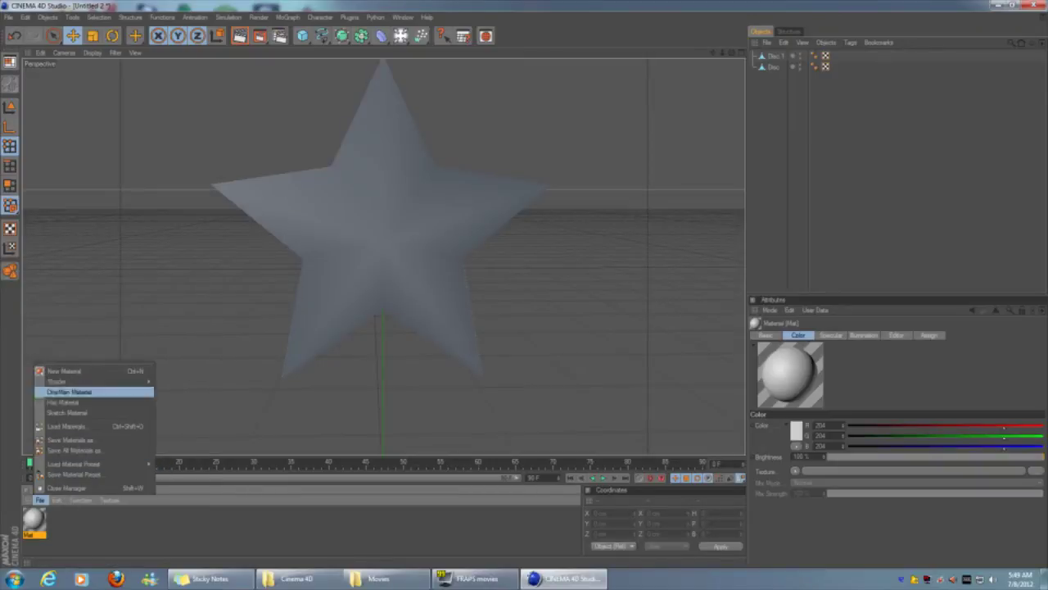
{"action": "key", "text": "Escape"}
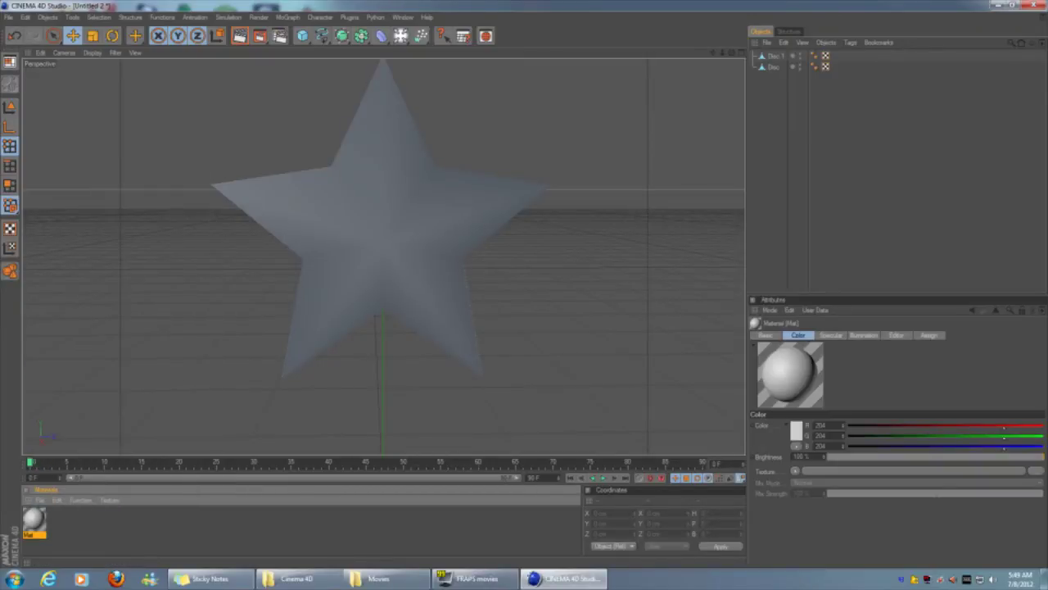
{"action": "double_click", "coordinate": [34, 518]}
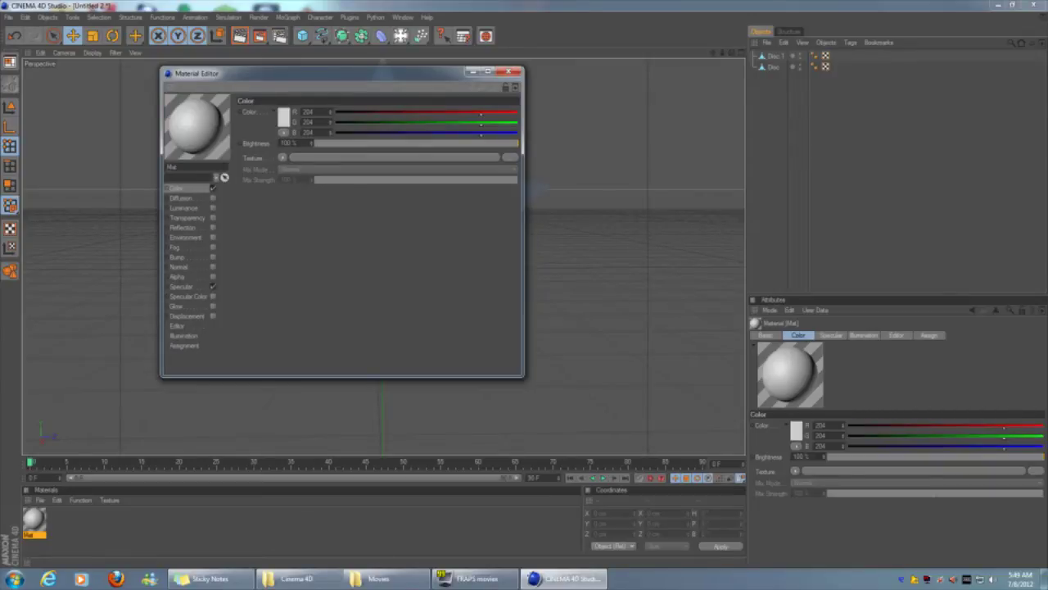
{"action": "left_click", "coordinate": [283, 117]}
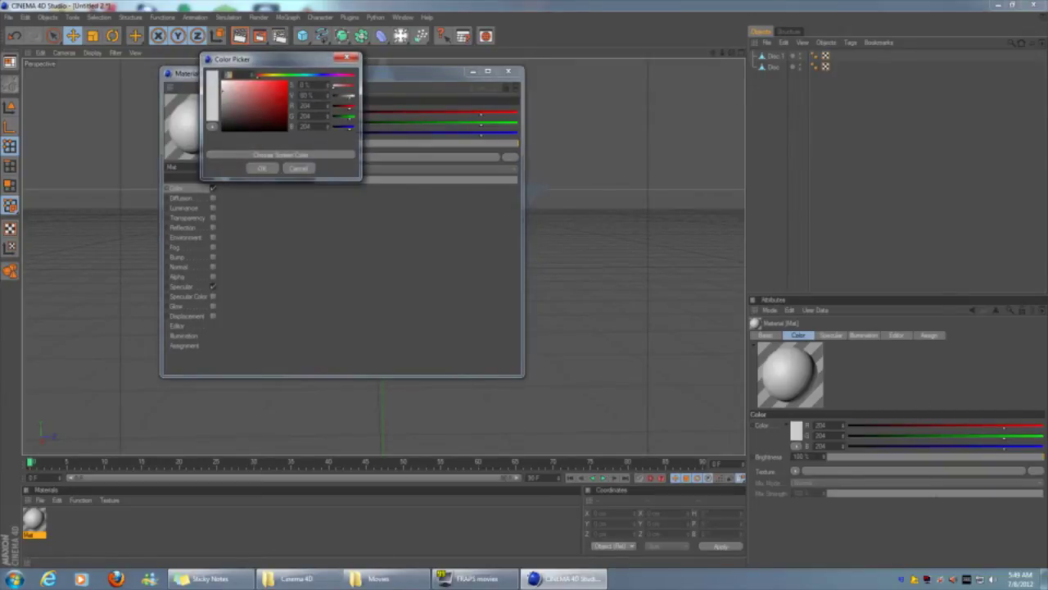
{"action": "left_click_drag", "start_coordinate": [256, 75], "coordinate": [264, 75]}
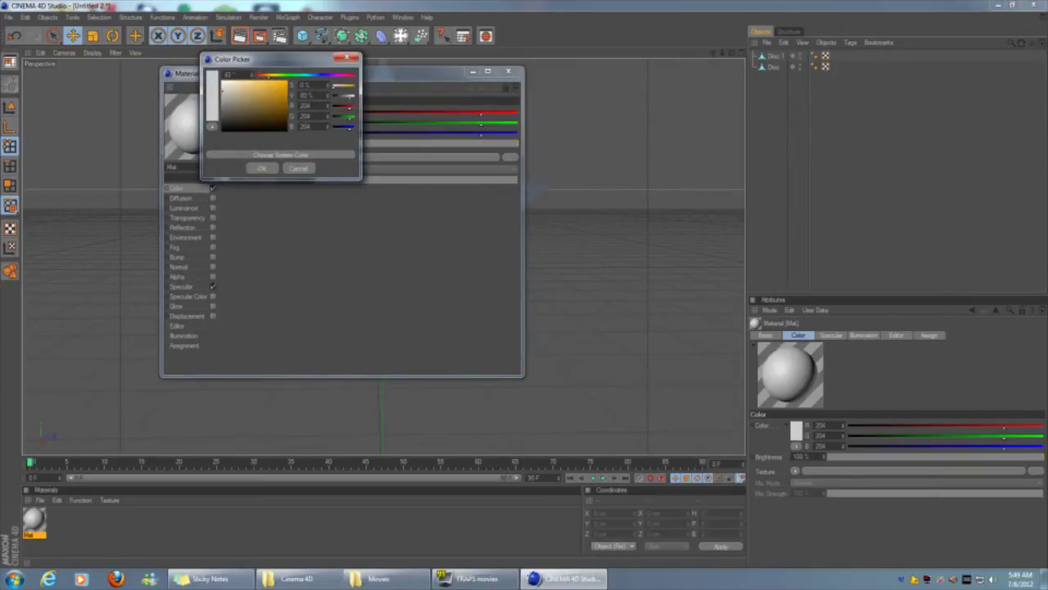
{"action": "left_click", "coordinate": [281, 93]}
{"action": "left_click", "coordinate": [280, 86]}
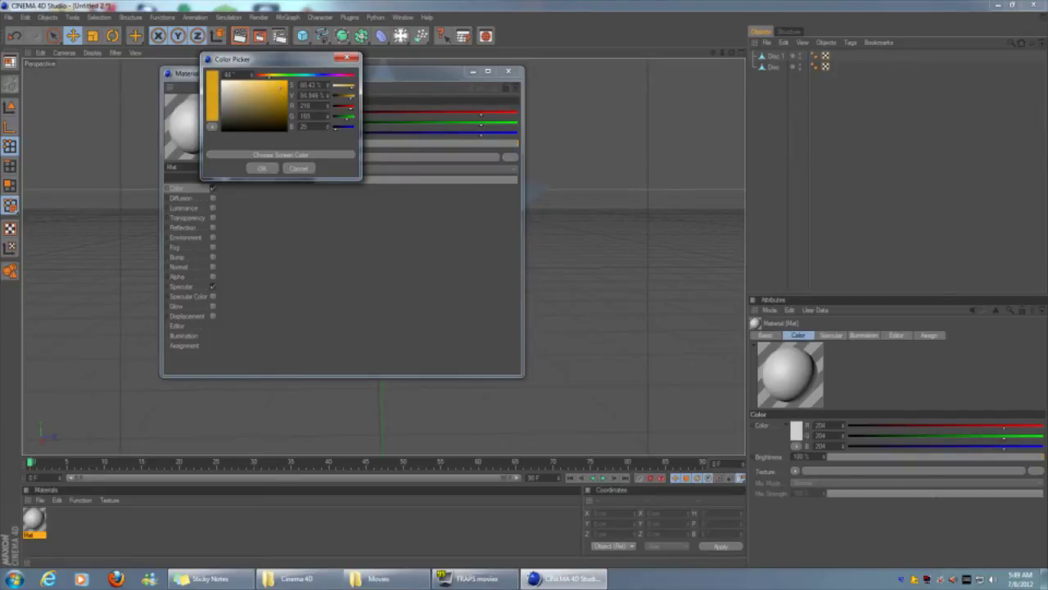
{"action": "left_click_drag", "start_coordinate": [267, 76], "coordinate": [269, 75]}
{"action": "left_click", "coordinate": [262, 168]}
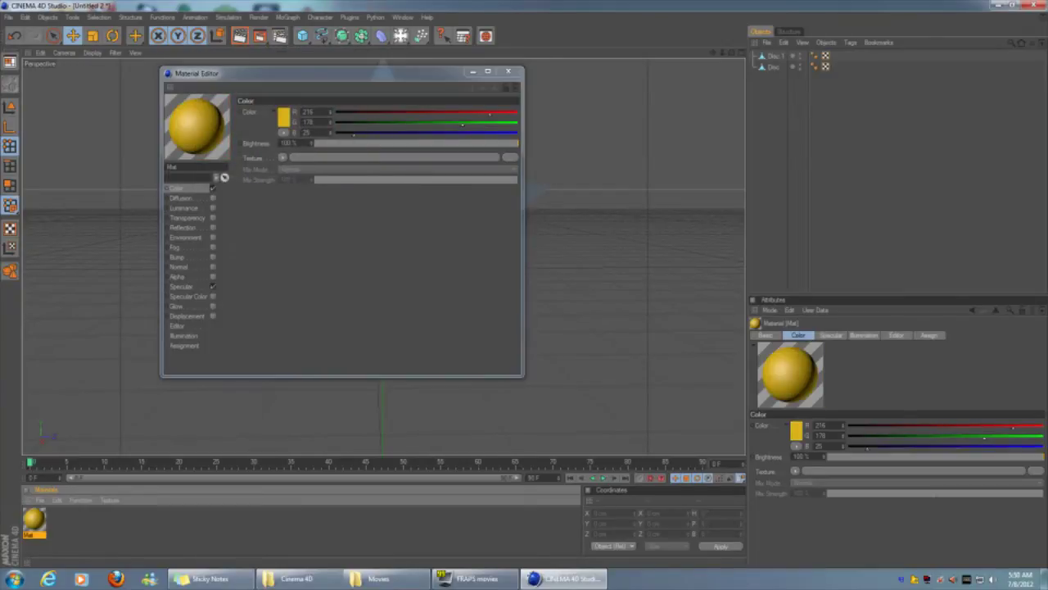
Apply the yellow material to both star discs
{"action": "left_click_drag", "start_coordinate": [35, 520], "coordinate": [774, 66]}
{"action": "left_click_drag", "start_coordinate": [361, 73], "coordinate": [585, 175]}
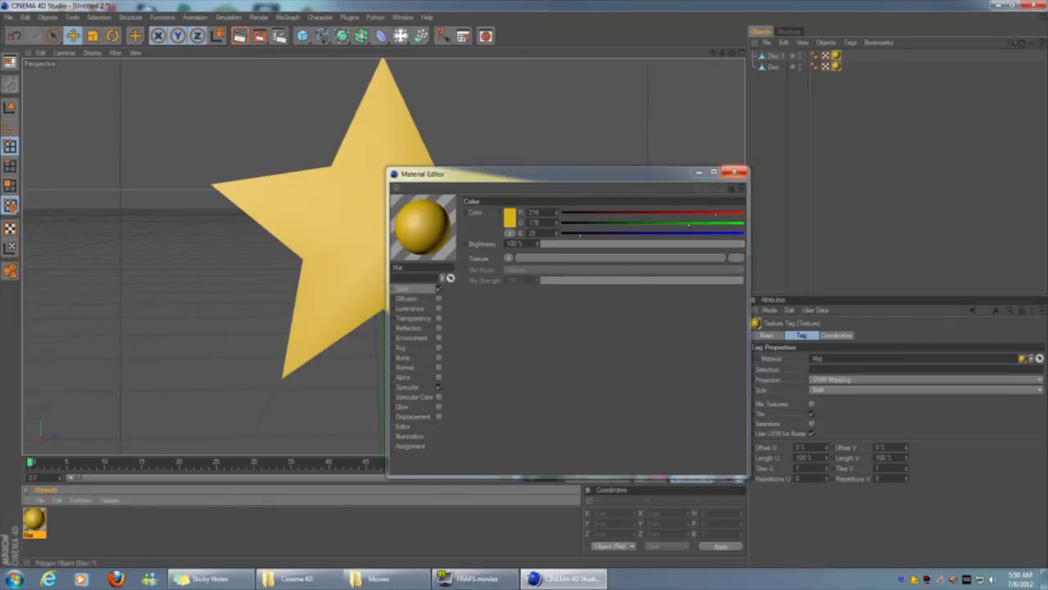
{"action": "left_click_drag", "start_coordinate": [655, 173], "coordinate": [561, 134]}
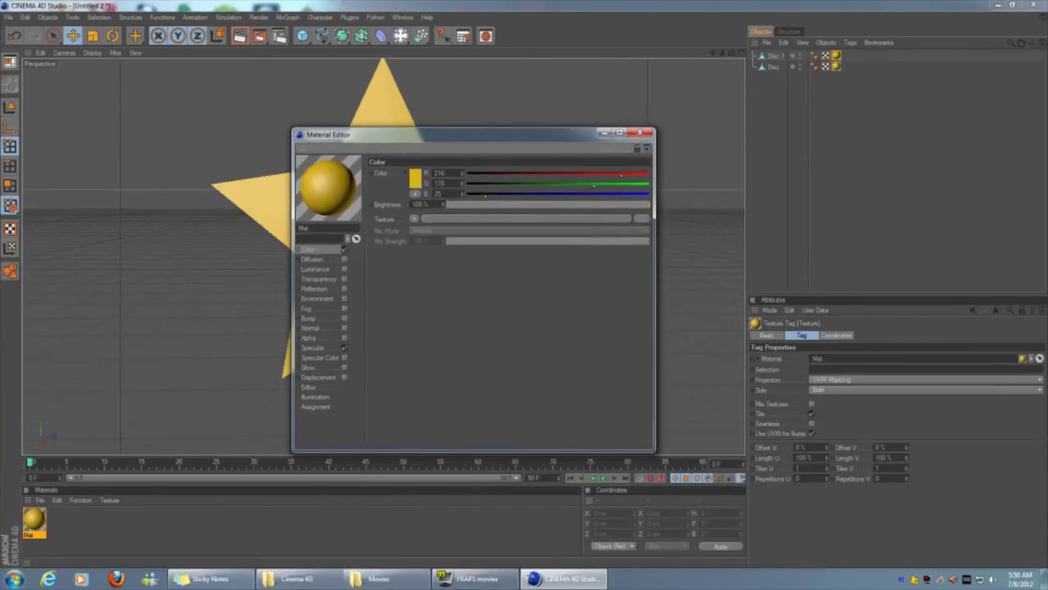
Enable Reflection on the yellow material and set its brightness to 15%
{"action": "left_click", "coordinate": [314, 288]}
{"action": "left_click", "coordinate": [344, 288]}
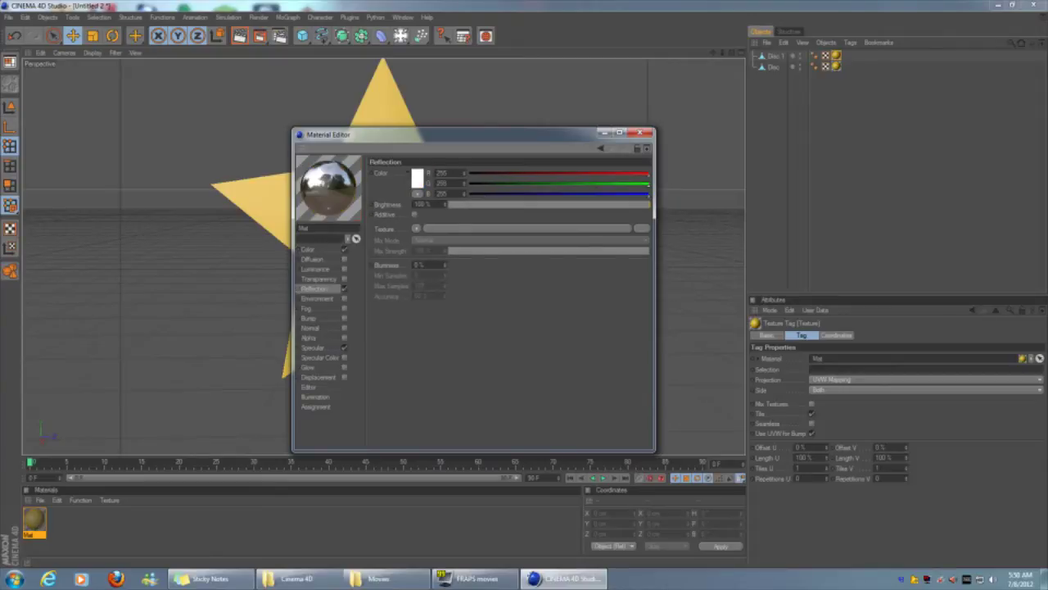
{"action": "left_click", "coordinate": [489, 203]}
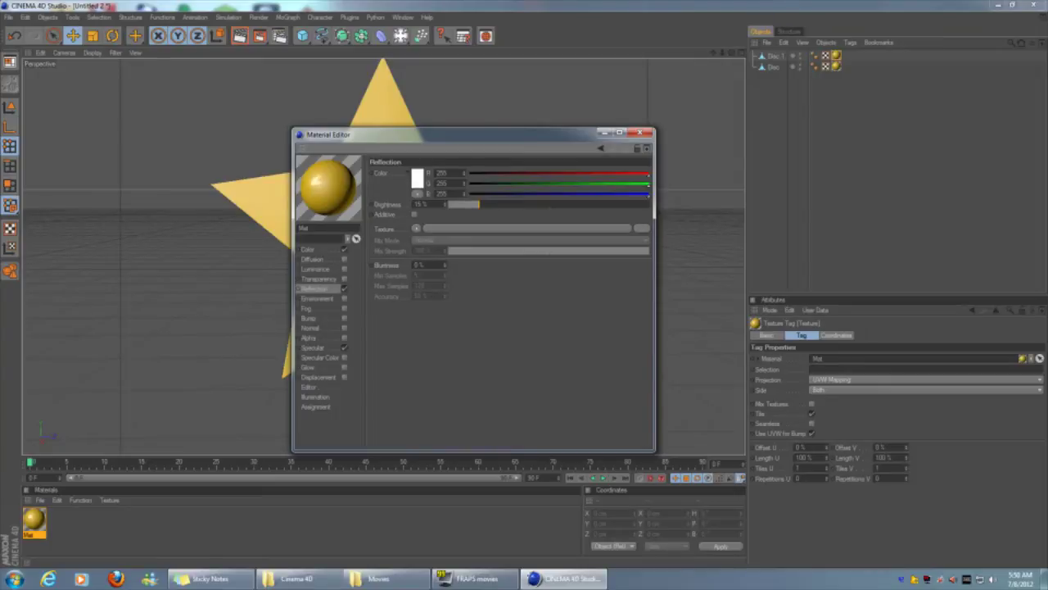
Enable Glow on the yellow material with the default settings and render the star in the active view
{"action": "left_click", "coordinate": [309, 367]}
{"action": "left_click", "coordinate": [344, 367]}
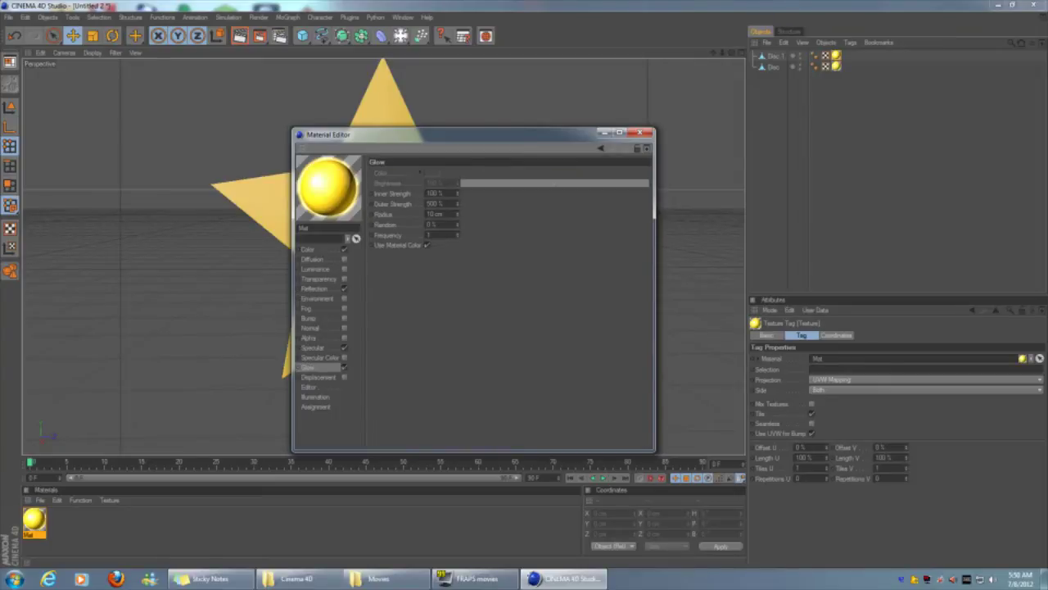
{"action": "left_click_drag", "start_coordinate": [451, 135], "coordinate": [730, 113]}
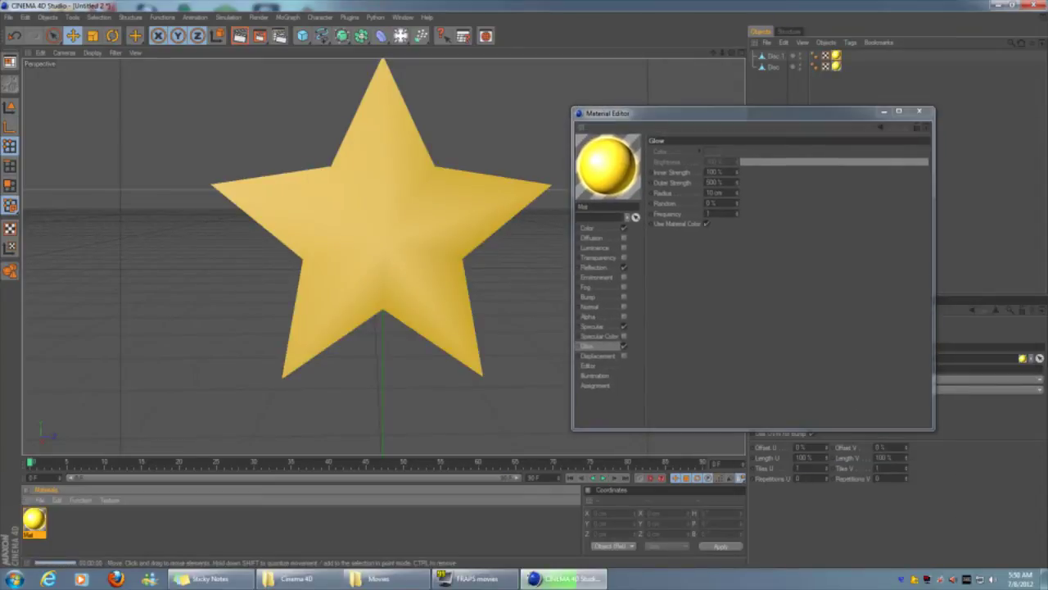
{"action": "key", "text": "ctrl+r"}
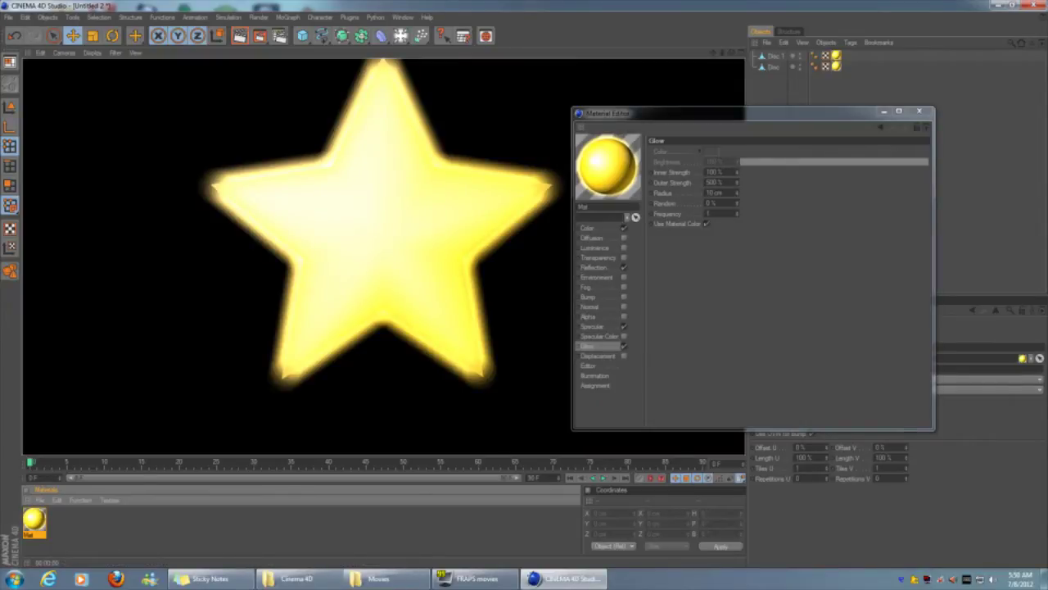
Try a glow radius of 27 cm and render the star in the active view
{"action": "double_click", "coordinate": [721, 192]}
{"action": "type", "text": "16"}
{"action": "key", "text": "Return"}
{"action": "double_click", "coordinate": [721, 193]}
{"action": "type", "text": "27"}
{"action": "key", "text": "Return"}
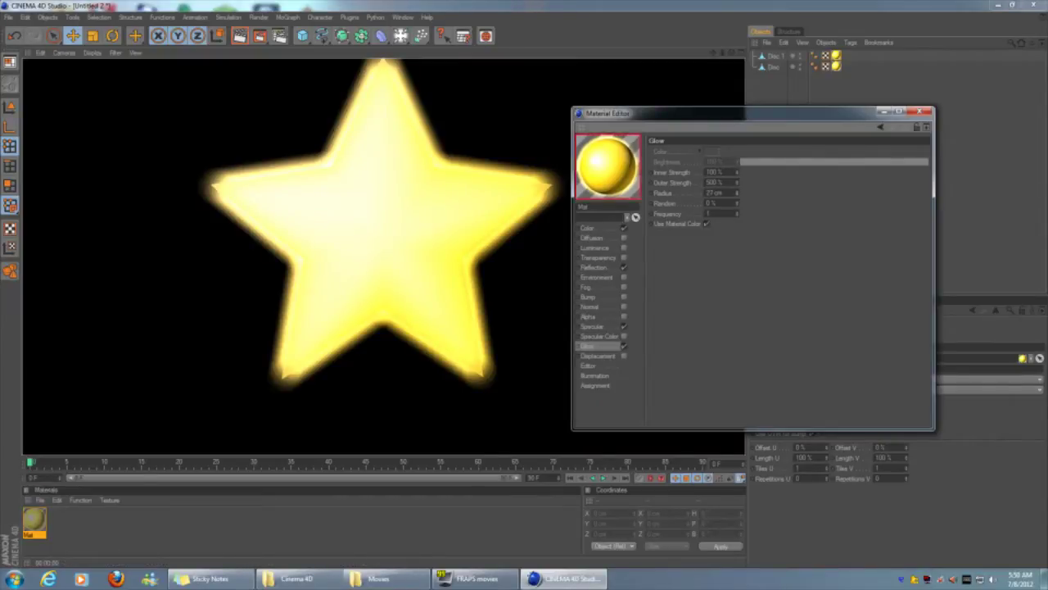
{"action": "key", "text": "ctrl+r"}
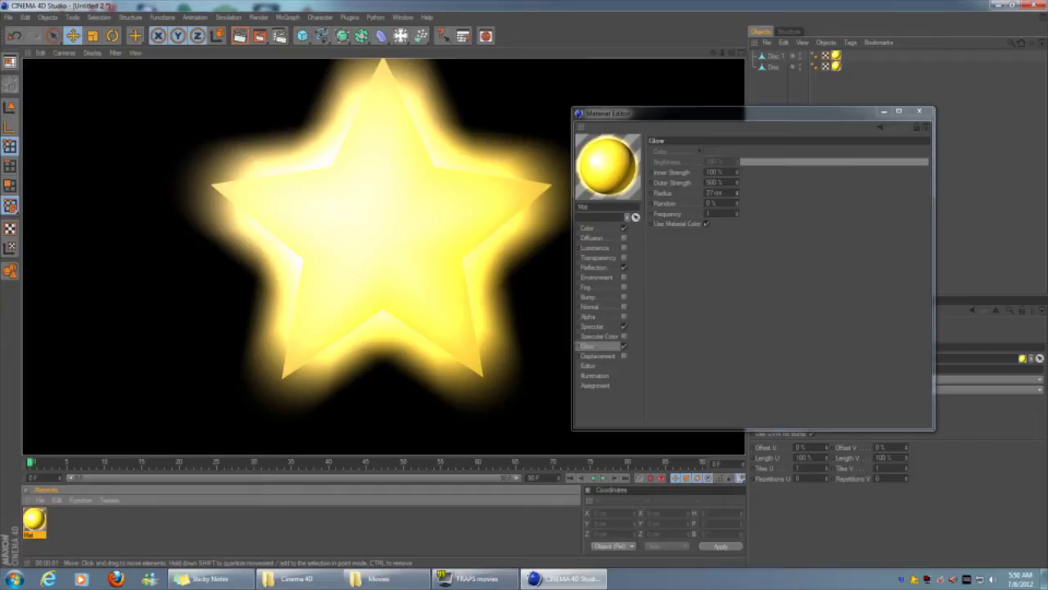
Set the material's glow radius to 2 cm
{"action": "left_click_drag", "start_coordinate": [737, 193], "coordinate": [737, 197]}
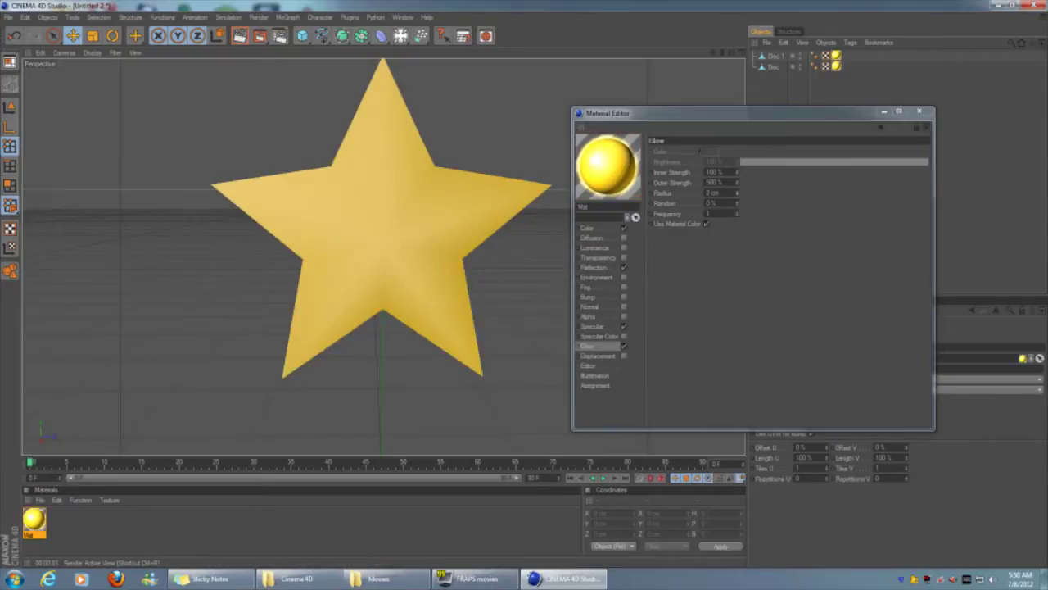
Set the yellow material's glow radius to 63 cm, inner strength to 123% and a higher outer strength, test-rendering the star
{"action": "key", "text": "ctrl+r"}
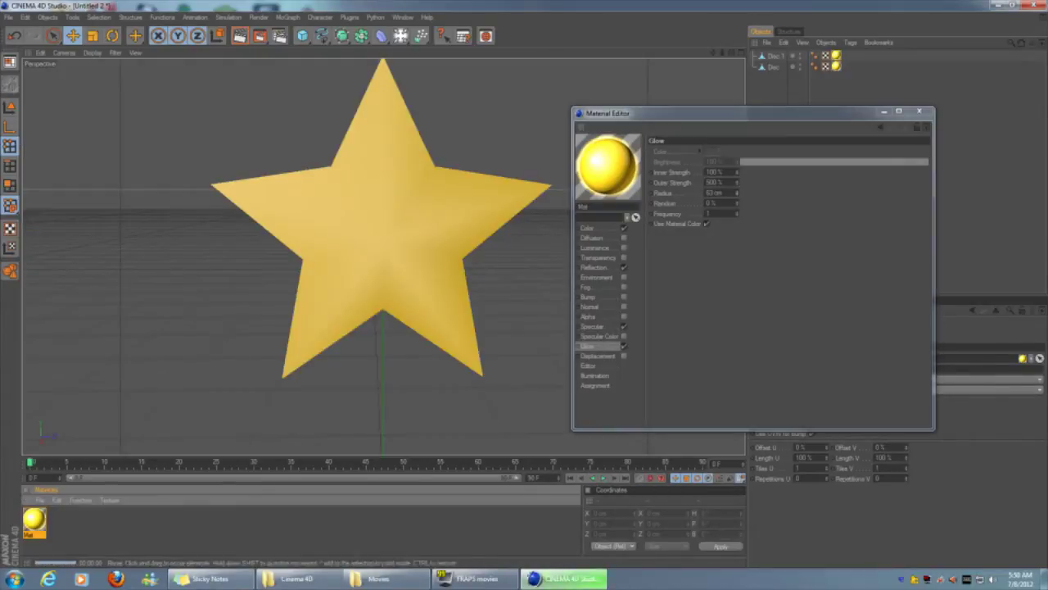
{"action": "key", "text": "ctrl+r"}
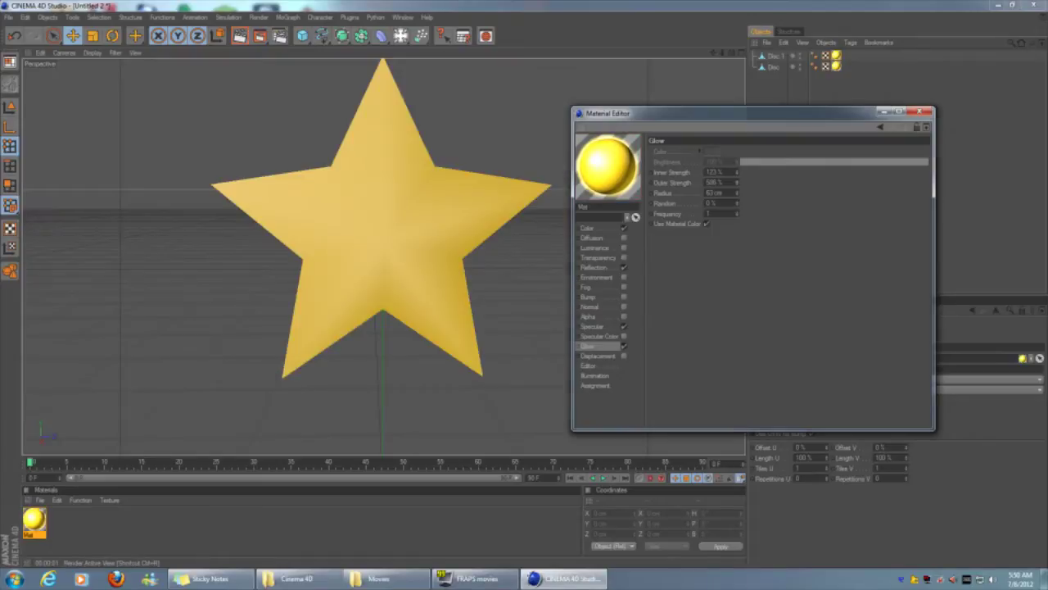
{"action": "key", "text": "ctrl+r"}
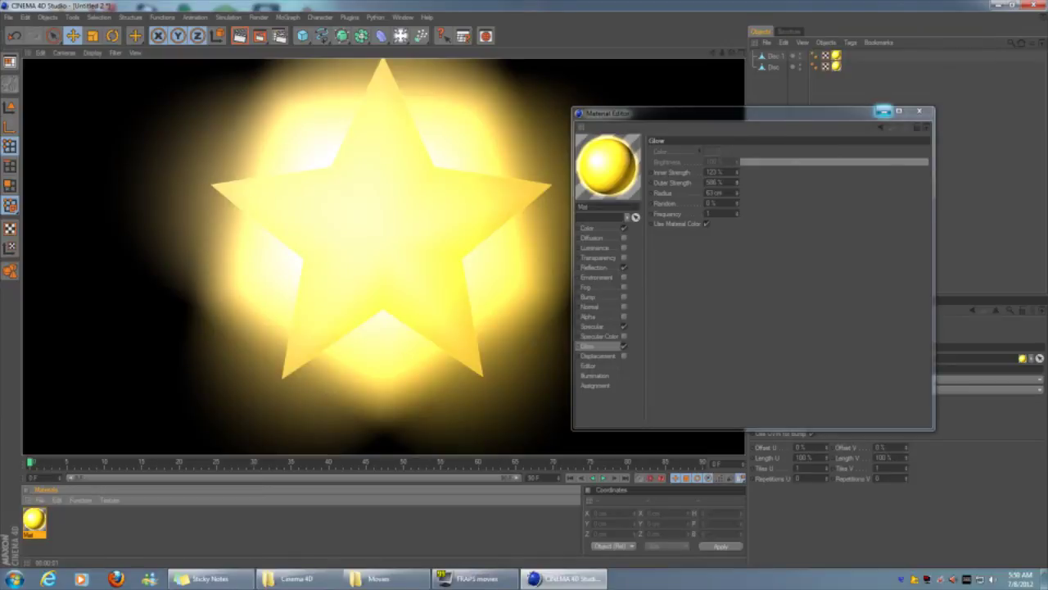
{"action": "left_click", "coordinate": [885, 112]}
Add a Floor object beneath the star and render the active view
{"action": "scroll", "coordinate": [384, 254], "scroll_direction": "down", "scroll_amount": 3}
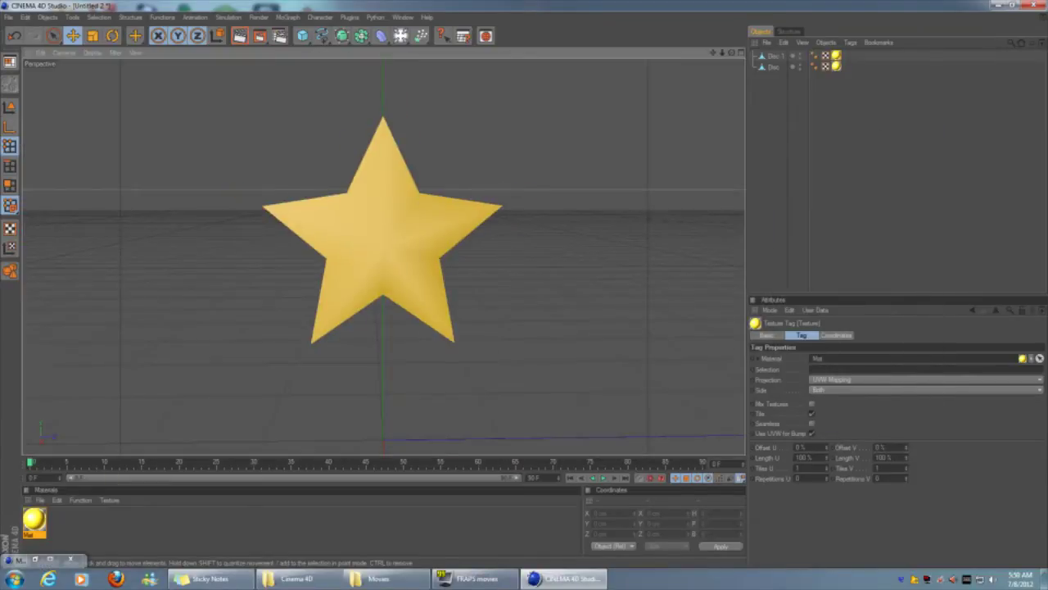
{"action": "left_click", "coordinate": [573, 369]}
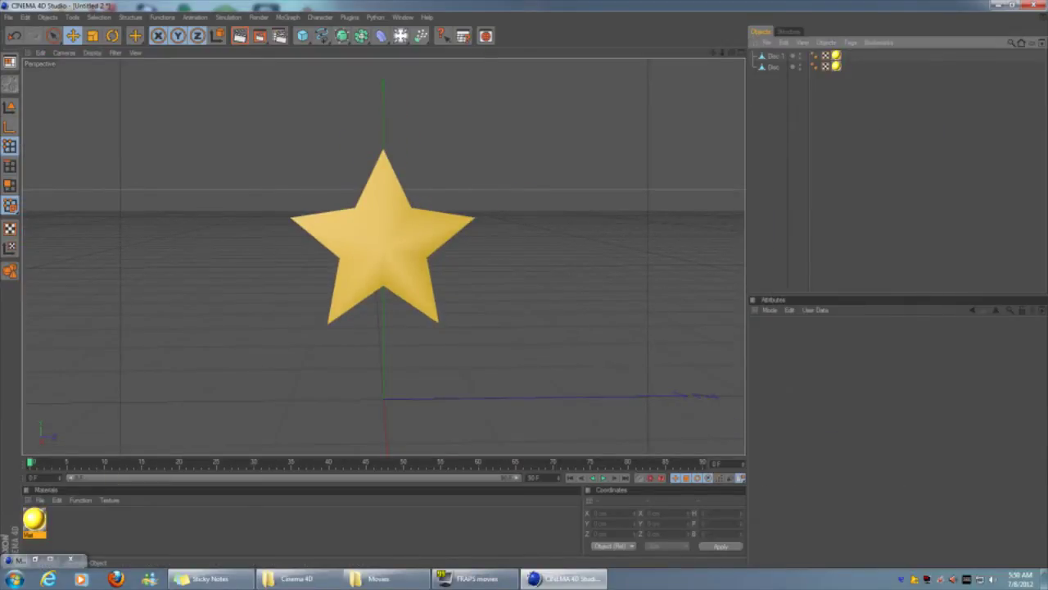
{"action": "left_click_drag", "start_coordinate": [383, 254], "coordinate": [383, 234], "text": "alt"}
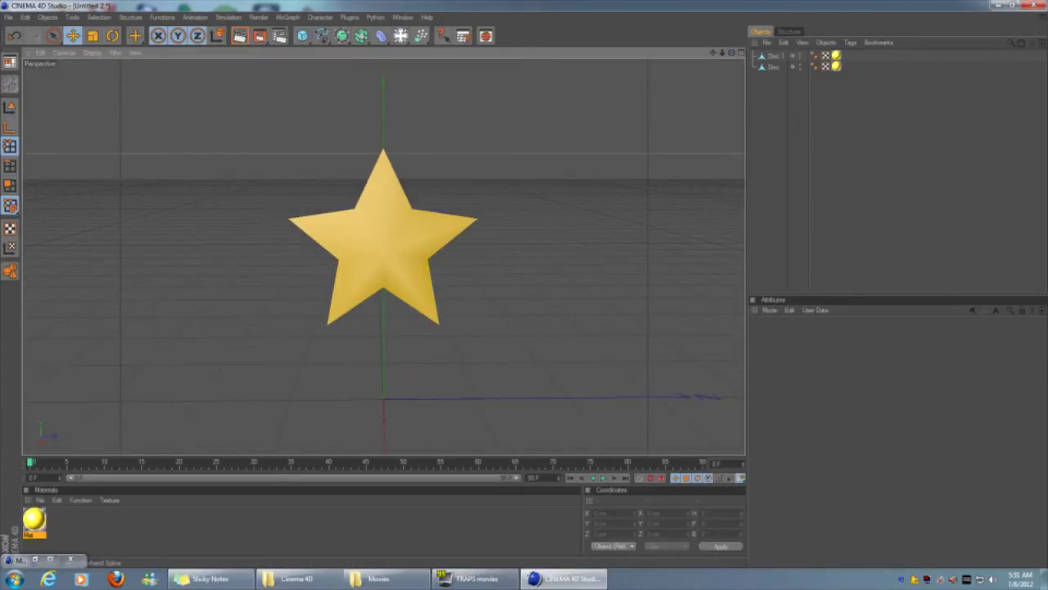
{"action": "left_click_drag", "start_coordinate": [400, 35], "coordinate": [510, 124]}
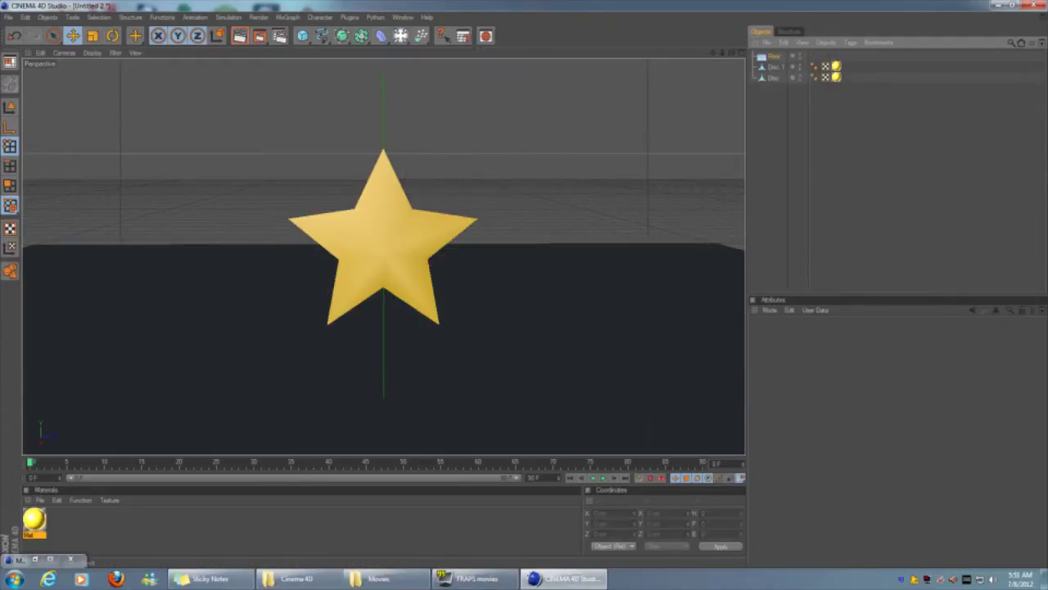
{"action": "key", "text": "ctrl+shift+a"}
{"action": "key", "text": "ctrl+r"}
Add a capsule at the star's centre and scale it down to about 9.4 cm radius and 37.6 cm height
{"action": "left_click", "coordinate": [302, 35]}
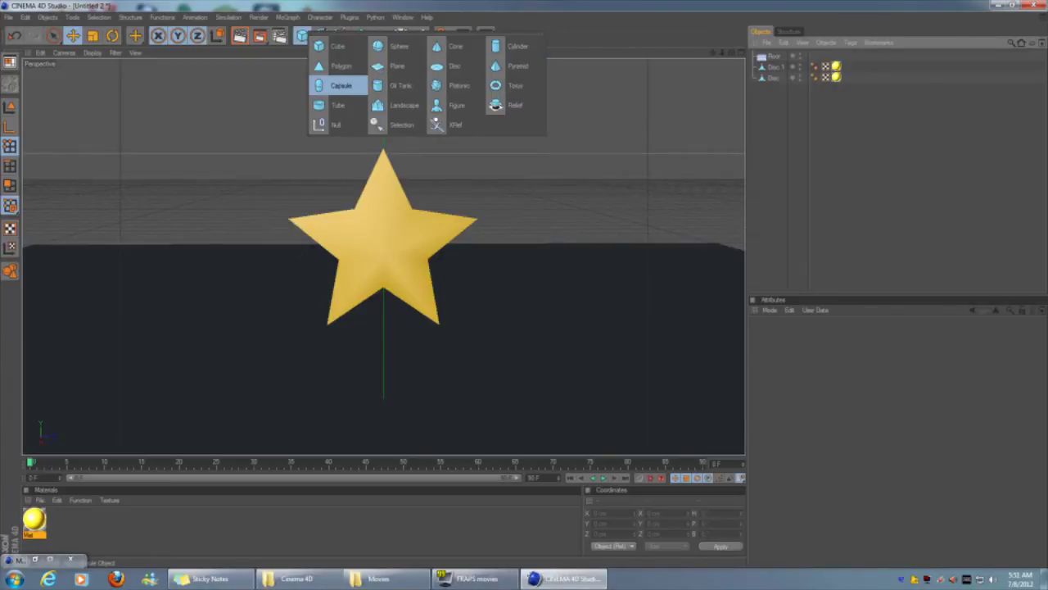
{"action": "left_click", "coordinate": [337, 85]}
{"action": "left_click_drag", "start_coordinate": [383, 399], "coordinate": [357, 239]}
{"action": "key", "text": "t"}
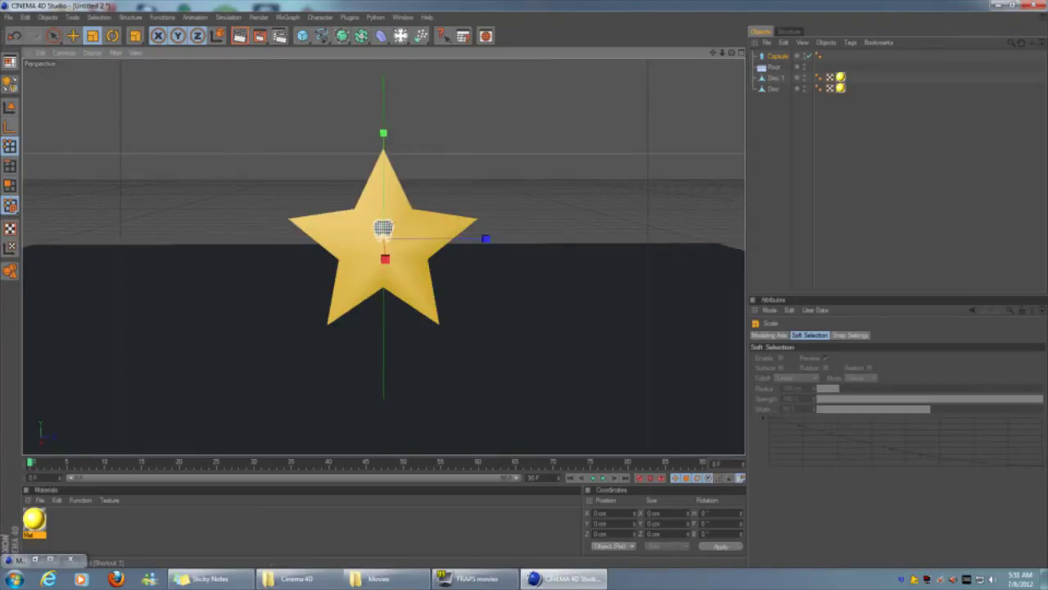
{"action": "key", "text": "e"}
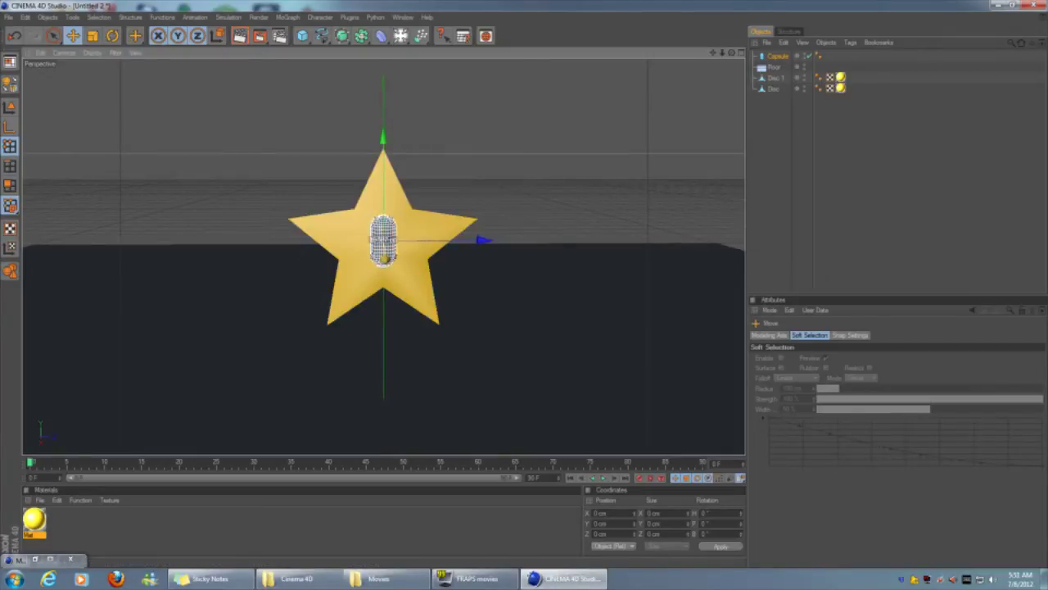
{"action": "key", "text": "t"}
{"action": "left_click_drag", "start_coordinate": [357, 239], "coordinate": [356, 239]}
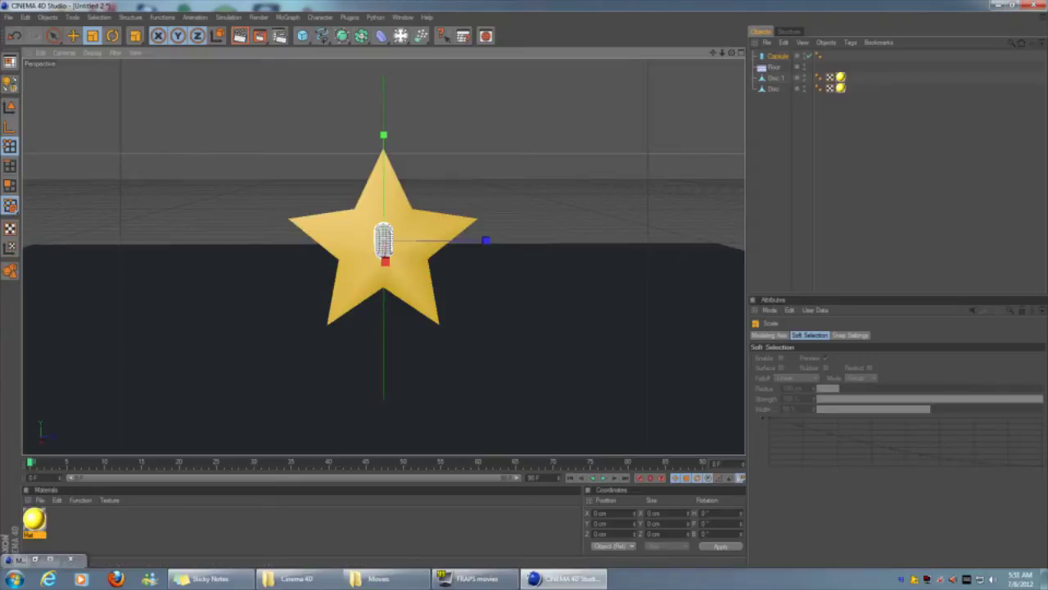
{"action": "key", "text": "e"}
{"action": "scroll", "coordinate": [384, 246], "scroll_direction": "up", "scroll_amount": 5}
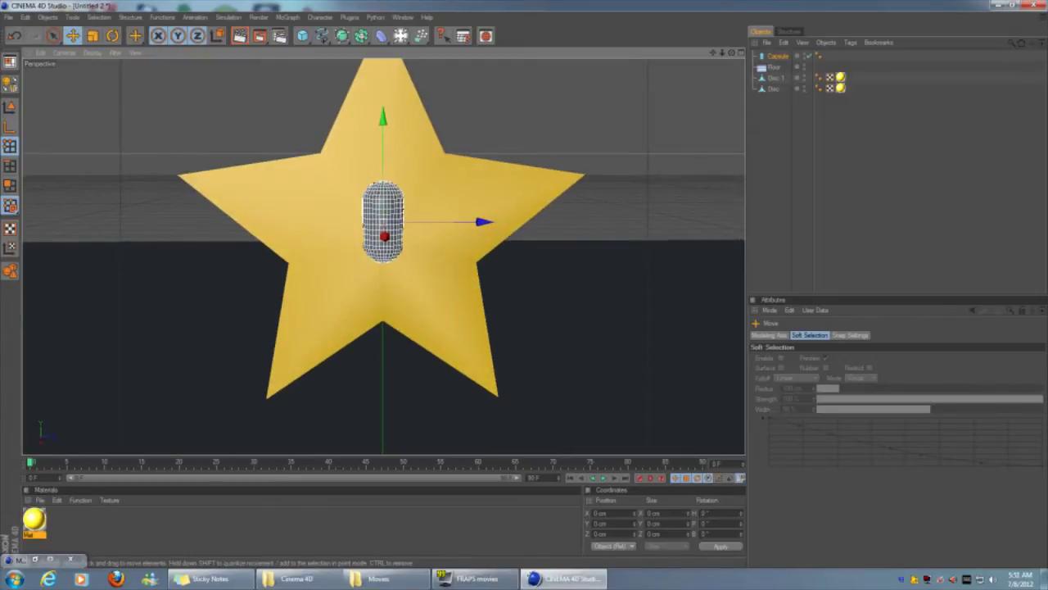
Reduce the capsule to 1 height segment, 5 cap segments and 22 rotation segments
{"action": "left_click", "coordinate": [384, 215]}
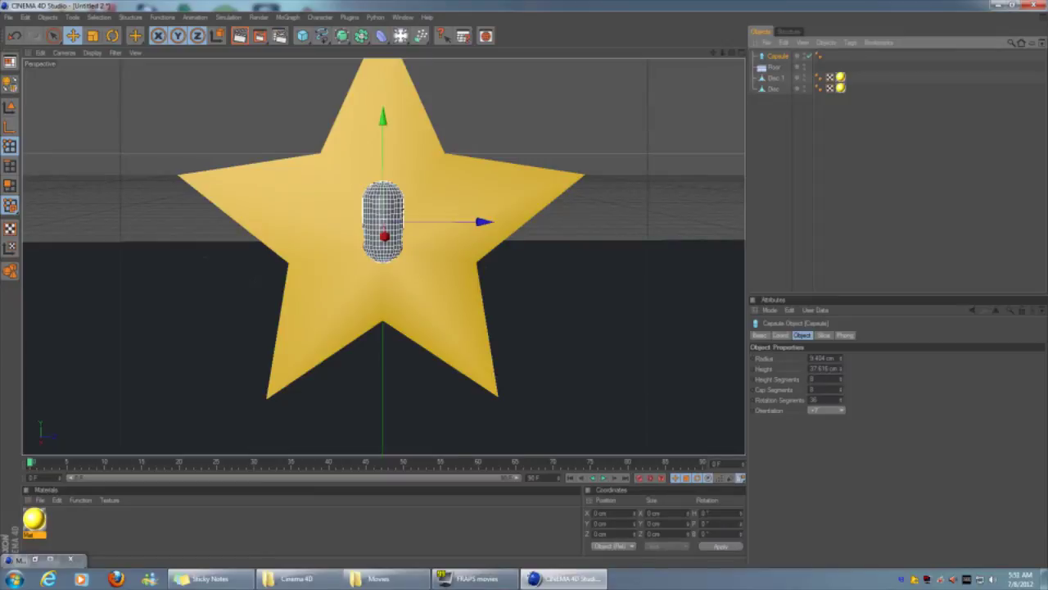
{"action": "mouse_move", "coordinate": [841, 399]}
{"action": "left_mouse_down"}
{"action": "mouse_move", "coordinate": [840, 413]}
{"action": "mouse_move", "coordinate": [840, 385]}
{"action": "left_mouse_up"}
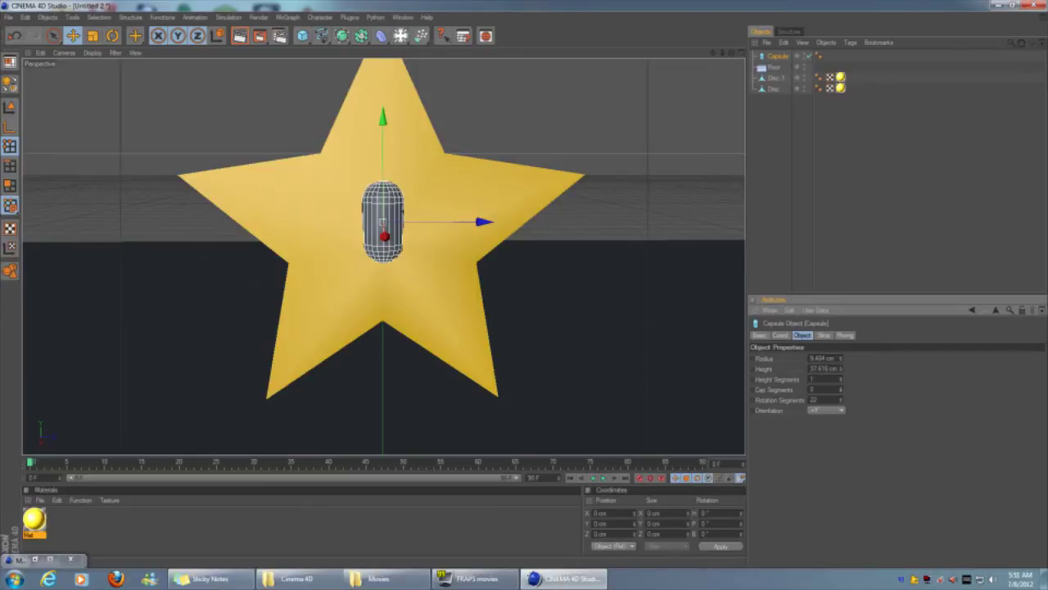
{"action": "key", "text": "ctrl+shift+a"}
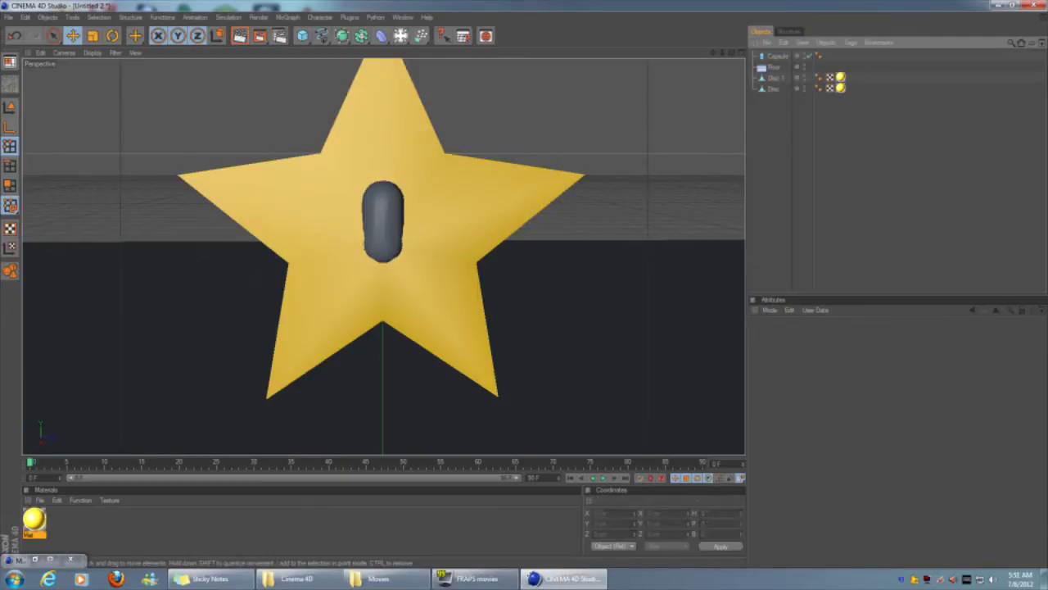
{"action": "key", "text": "ctrl+z"}
Place the capsule as the left eye on the star's upper half and scale it to about 7.7 cm radius and 30.75 cm height
{"action": "scroll", "coordinate": [383, 246], "scroll_direction": "up", "scroll_amount": 4}
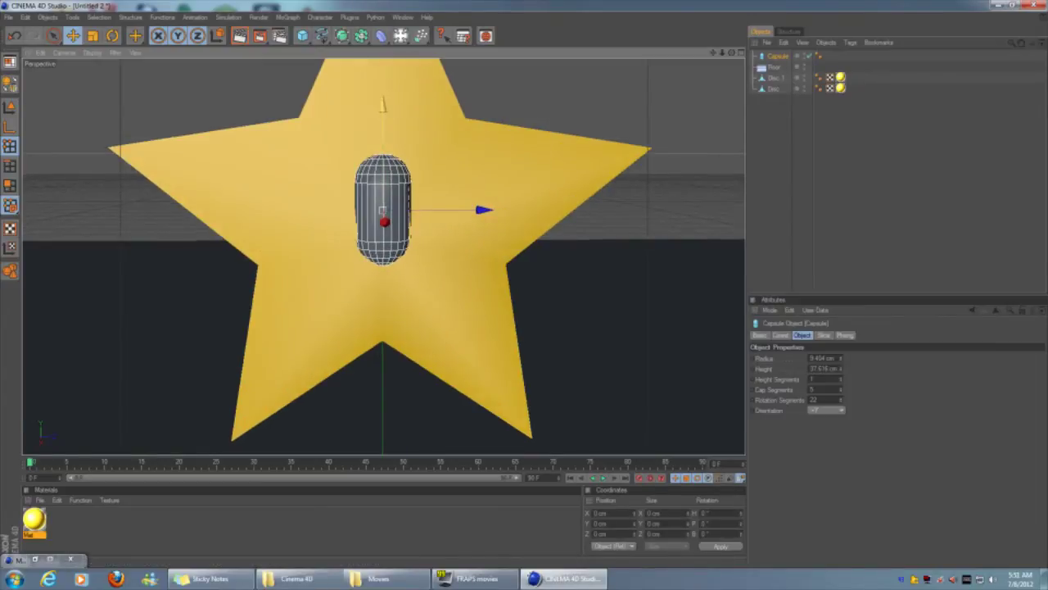
{"action": "left_click_drag", "start_coordinate": [386, 164], "coordinate": [339, 162]}
{"action": "key", "text": "t"}
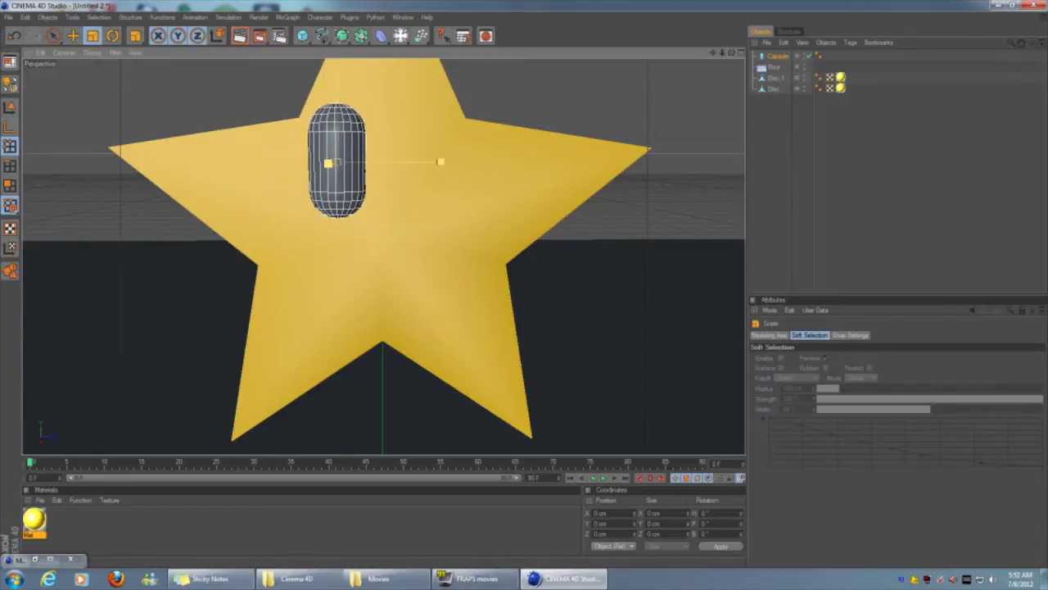
{"action": "left_click_drag", "start_coordinate": [337, 162], "coordinate": [332, 160]}
{"action": "left_click", "coordinate": [205, 90]}
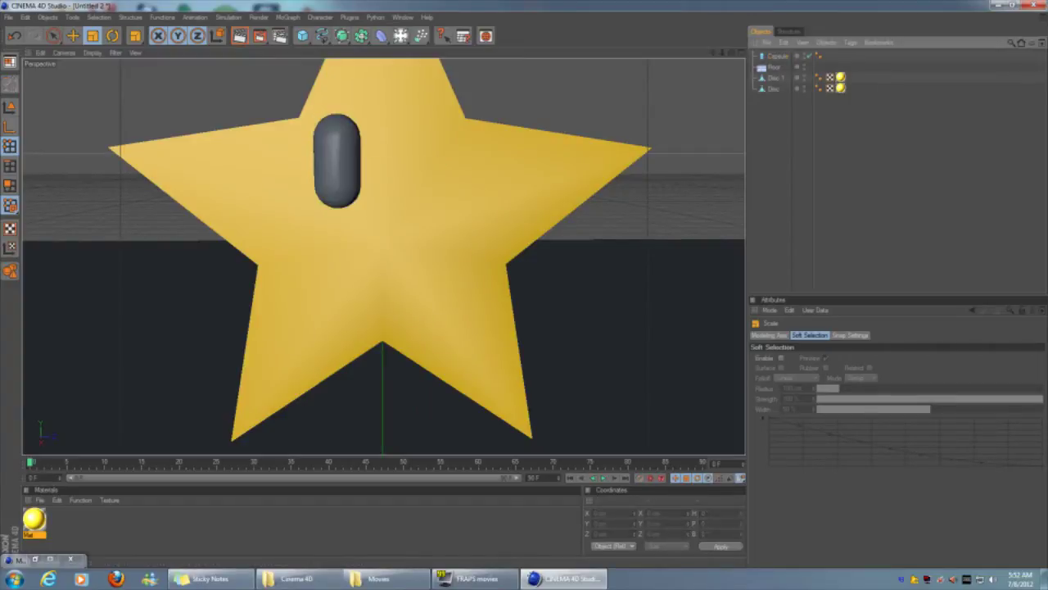
Push the capsule eye slightly into the star's front surface and tilt it about -6.7° to follow the slope
{"action": "left_click_drag", "start_coordinate": [732, 53], "coordinate": [868, 54]}
{"action": "left_click", "coordinate": [777, 56]}
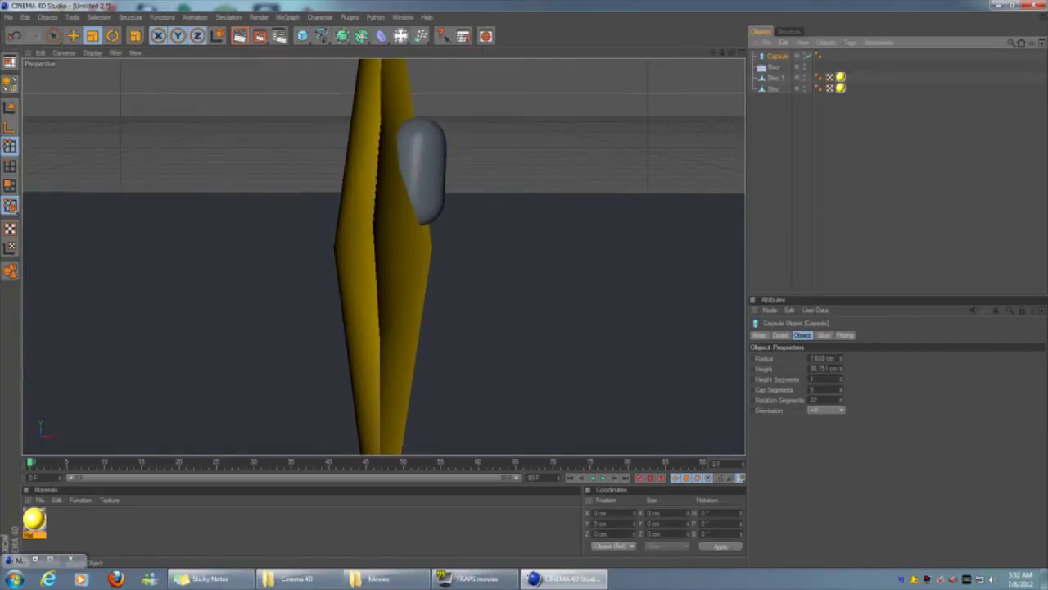
{"action": "key", "text": "e"}
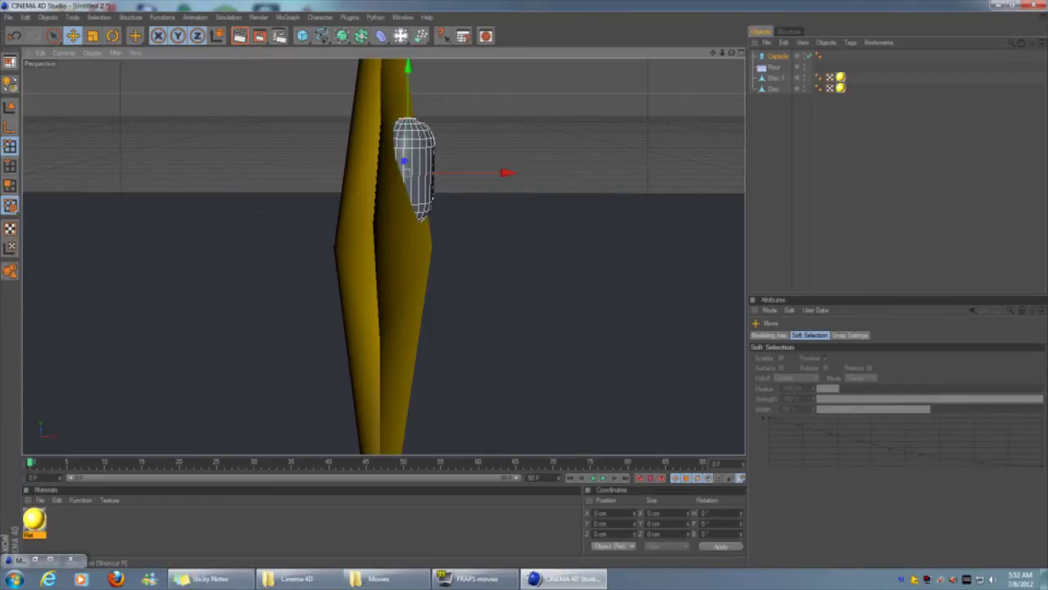
{"action": "key", "text": "r"}
{"action": "left_click_drag", "start_coordinate": [449, 125], "coordinate": [451, 135]}
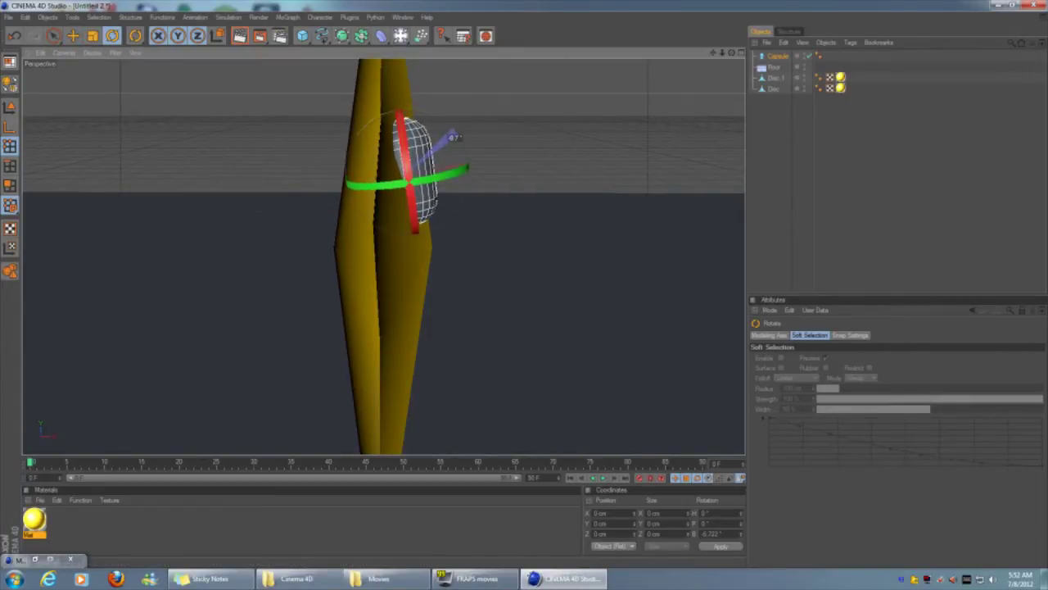
{"action": "key", "text": "ctrl+shift+a"}
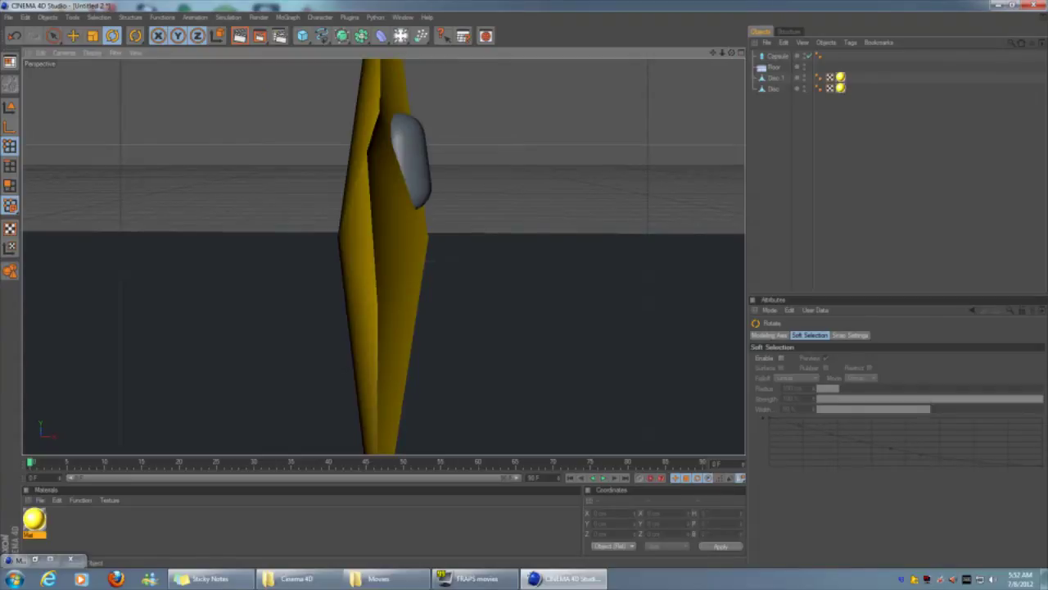
{"action": "left_click", "coordinate": [777, 56]}
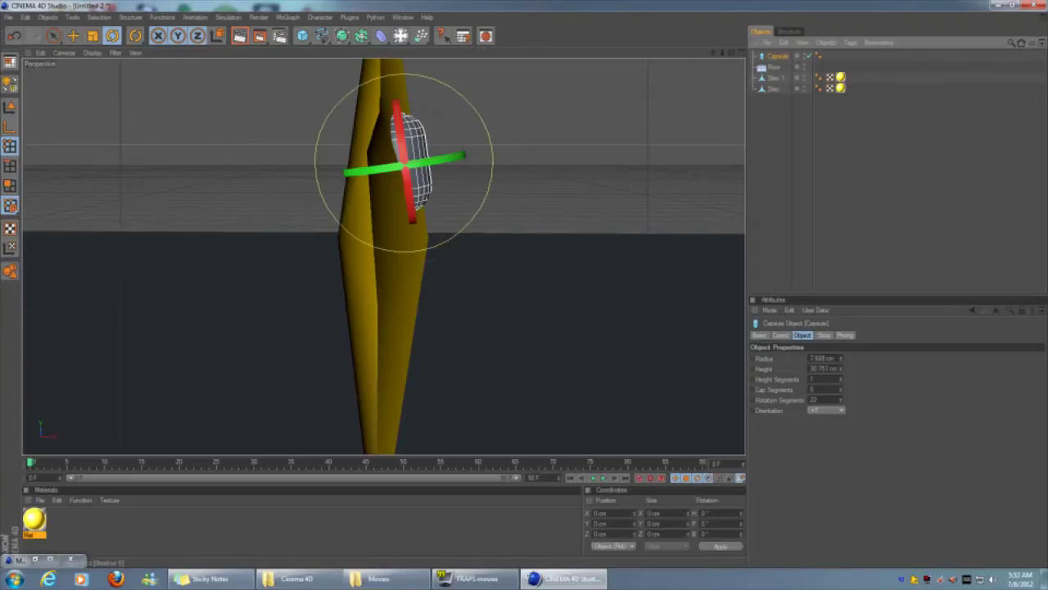
{"action": "key", "text": "e"}
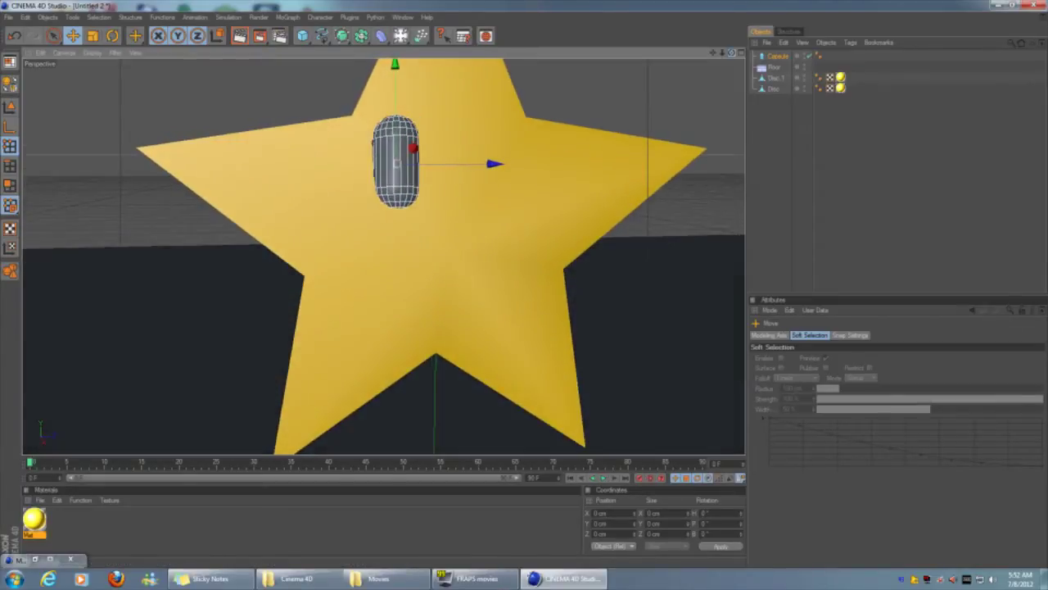
{"action": "key", "text": "ctrl+shift+a"}
Duplicate the capsule, move the copy along Z to form the right eye, and render the star
{"action": "left_click", "coordinate": [777, 55]}
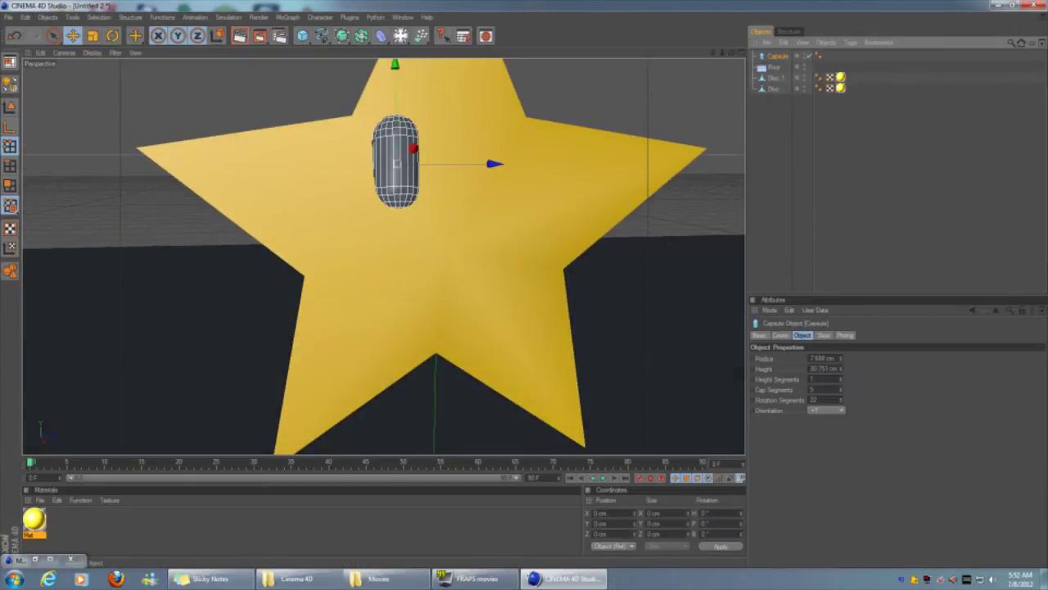
{"action": "key", "text": "ctrl+c"}
{"action": "key", "text": "ctrl+v"}
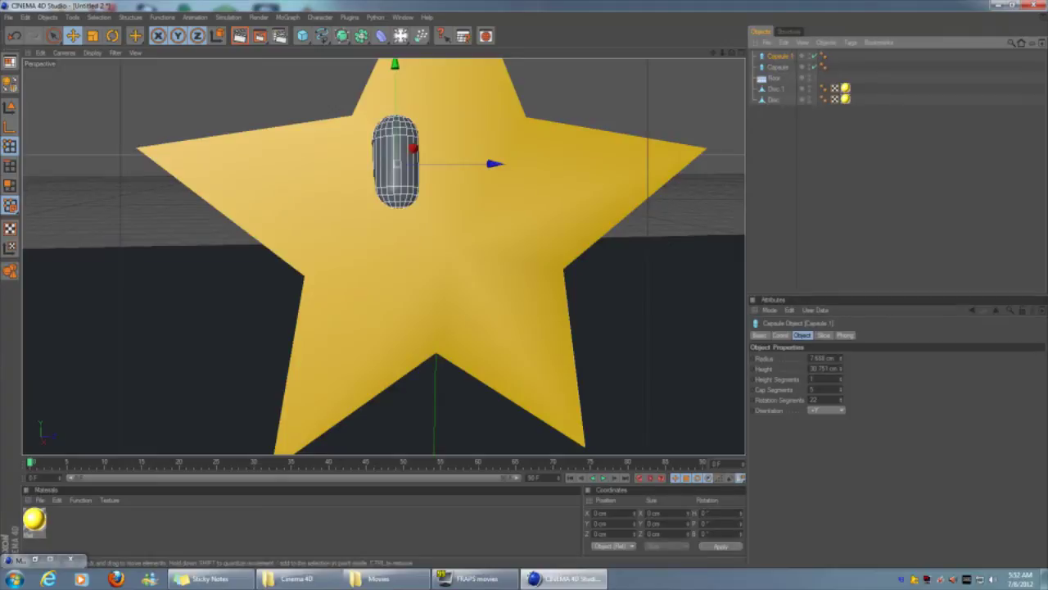
{"action": "left_click_drag", "start_coordinate": [495, 163], "coordinate": [580, 163]}
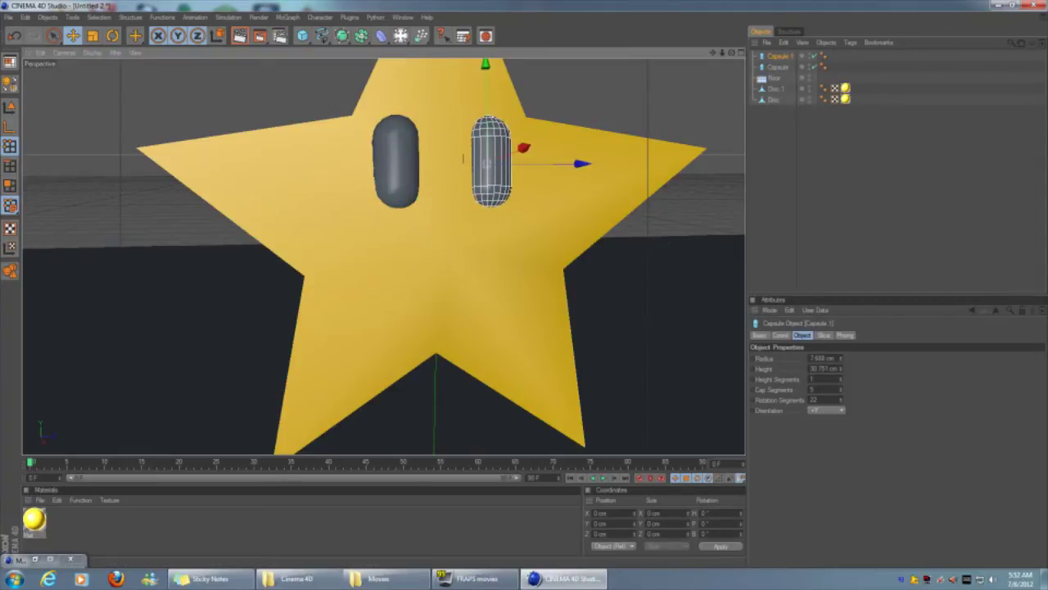
{"action": "key", "text": "ctrl+shift+a"}
{"action": "left_click_drag", "start_coordinate": [463, 158], "coordinate": [250, 177], "text": "alt"}
{"action": "scroll", "coordinate": [384, 255], "scroll_direction": "down", "scroll_amount": 8}
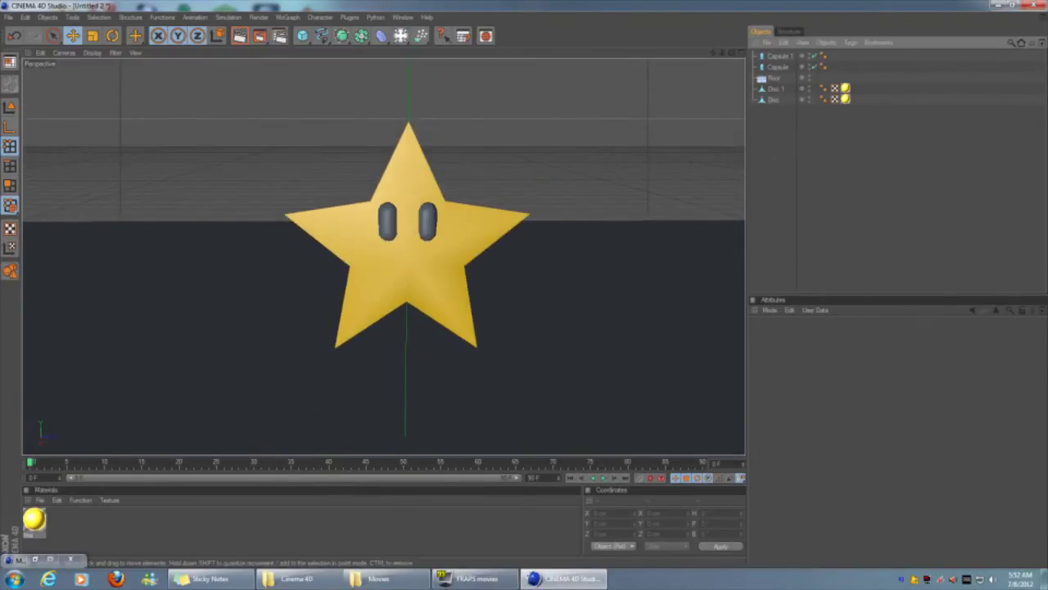
{"action": "key", "text": "ctrl+r"}
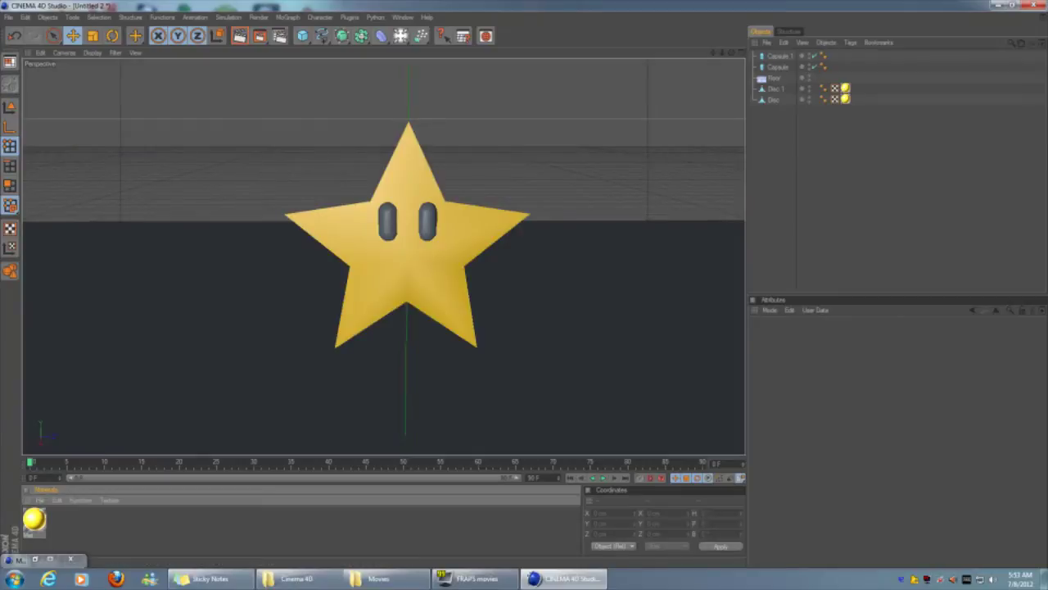
Create a new black material and enable its Reflection at 15% brightness
{"action": "left_click", "coordinate": [34, 518]}
{"action": "key", "text": "ctrl+n"}
{"action": "double_click", "coordinate": [32, 519]}
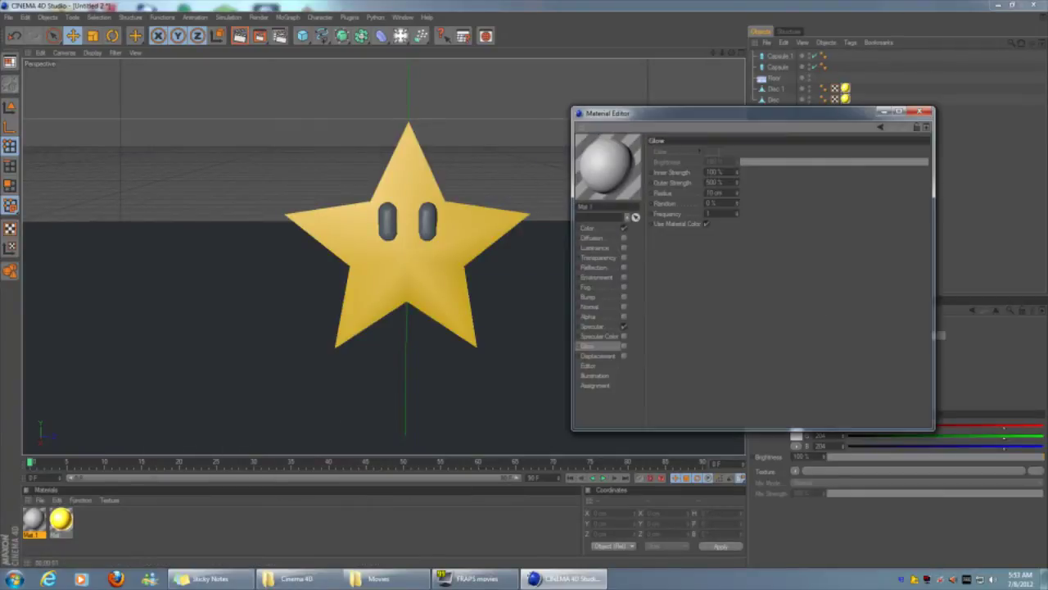
{"action": "left_click_drag", "start_coordinate": [693, 113], "coordinate": [408, 125]}
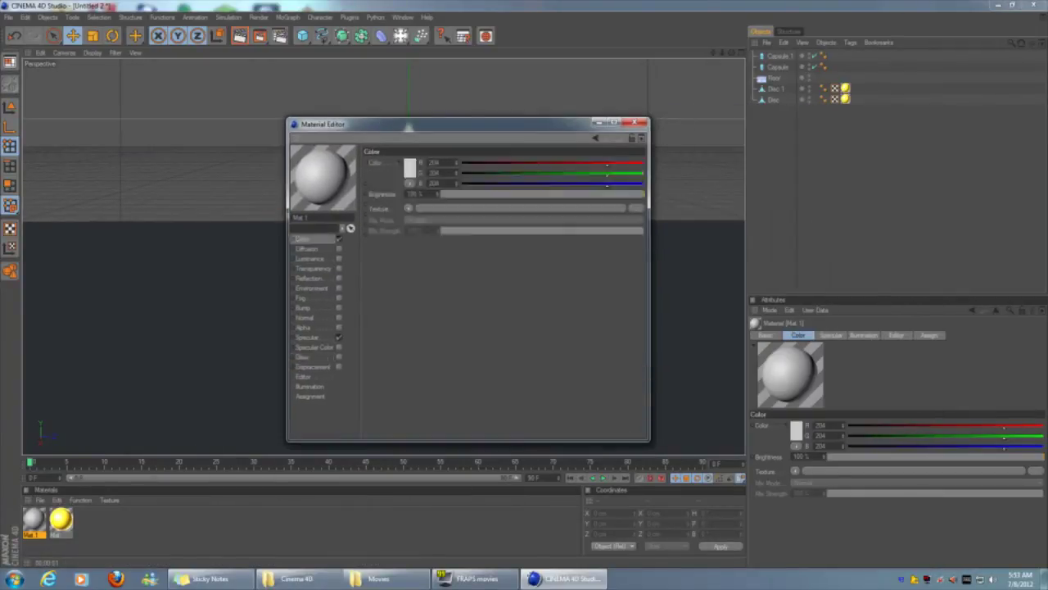
{"action": "left_click", "coordinate": [410, 168]}
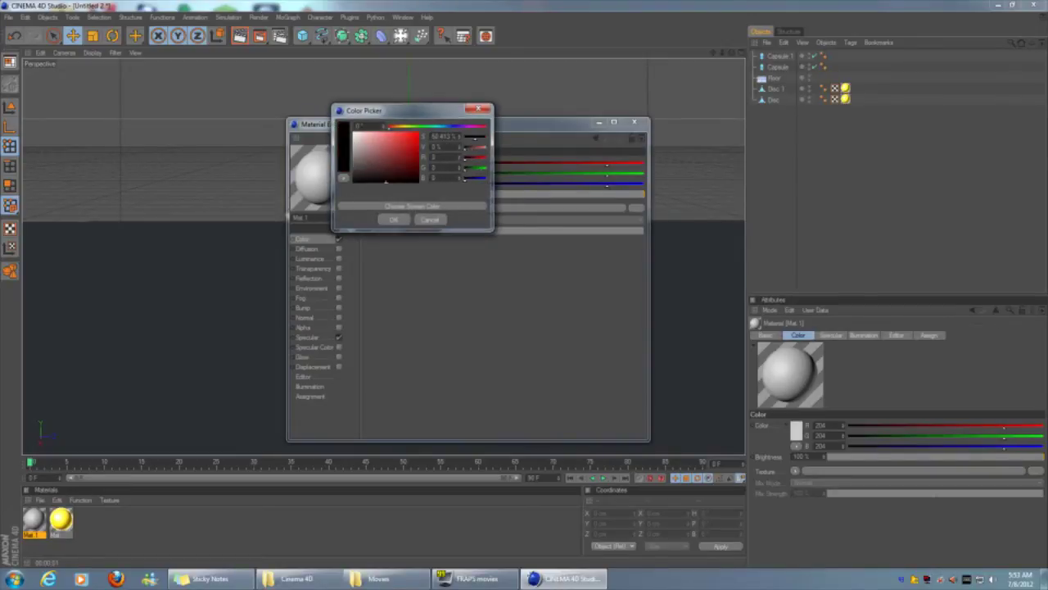
{"action": "left_click", "coordinate": [393, 220]}
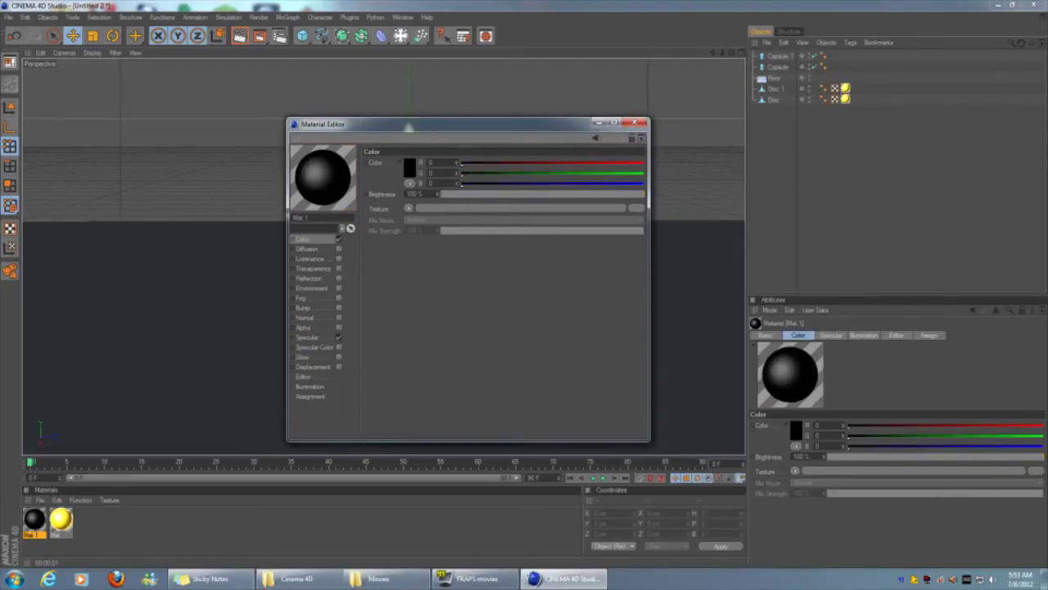
{"action": "left_click", "coordinate": [338, 277]}
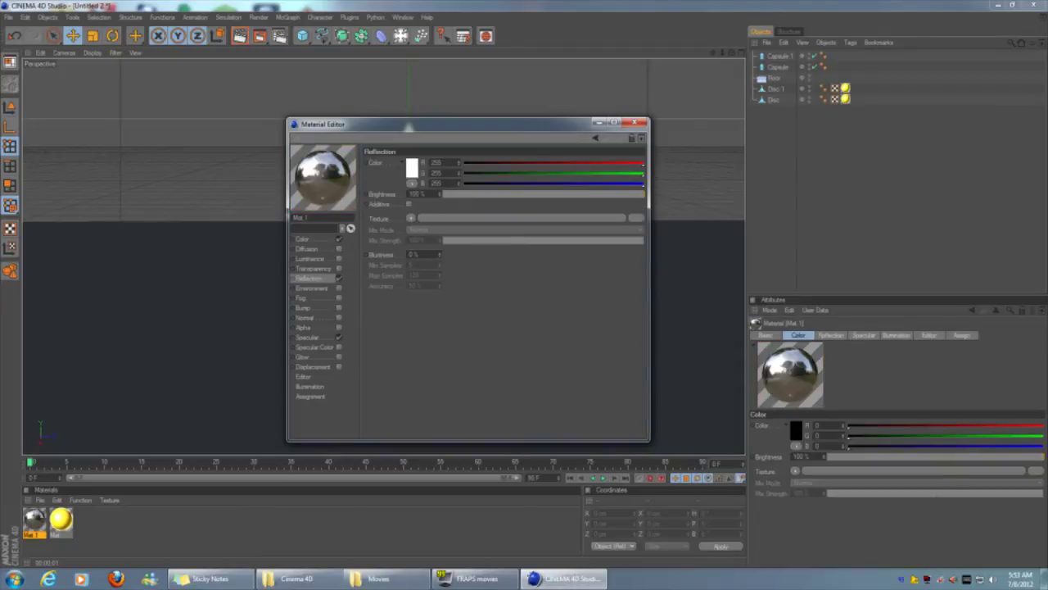
{"action": "left_click", "coordinate": [467, 193]}
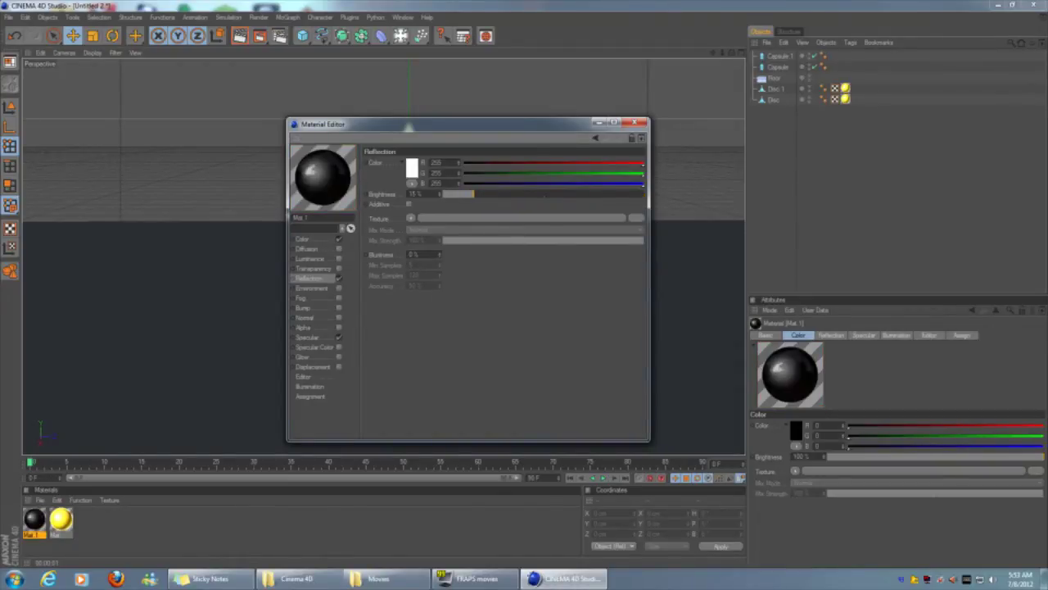
Enable Glow on the black material and apply the material to both capsule eyes
{"action": "left_click", "coordinate": [303, 357]}
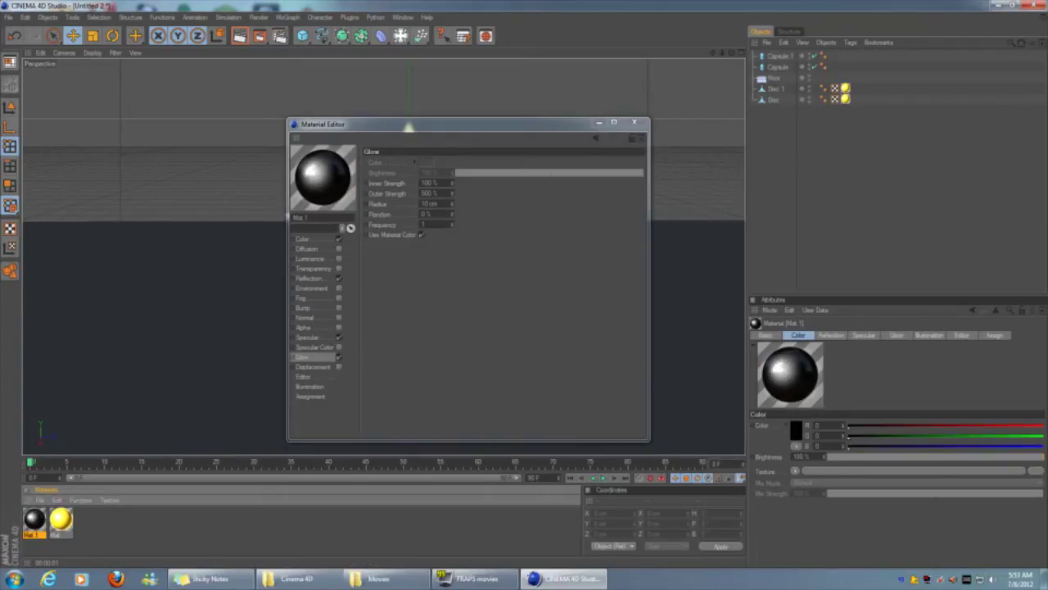
{"action": "left_click_drag", "start_coordinate": [33, 518], "coordinate": [779, 66]}
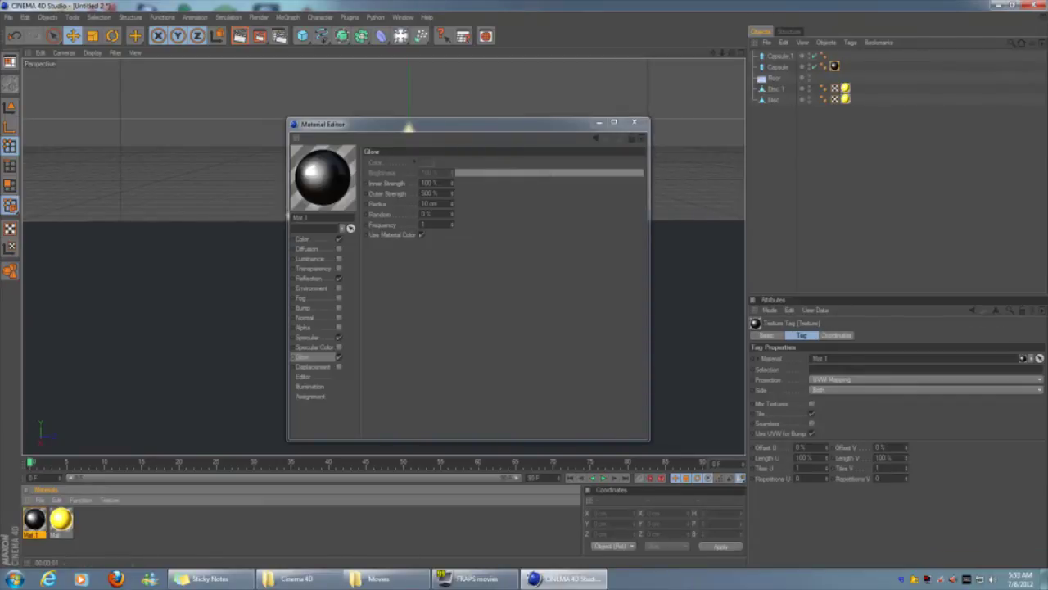
{"action": "left_click_drag", "start_coordinate": [442, 124], "coordinate": [802, 112]}
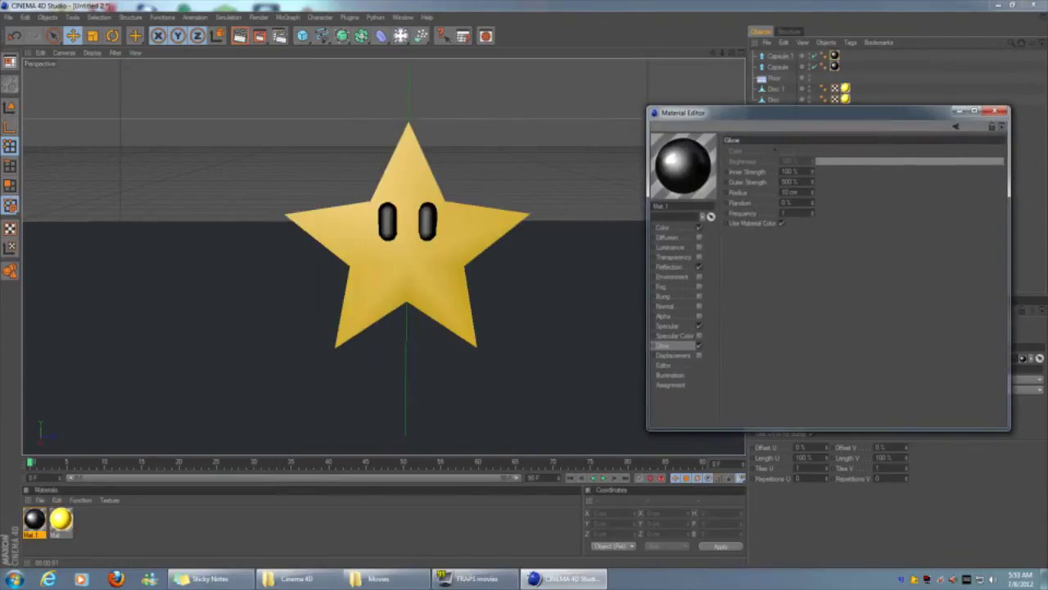
Render the star with its glowing eyes from the front and from a slightly turned angle
{"action": "left_click", "coordinate": [239, 35]}
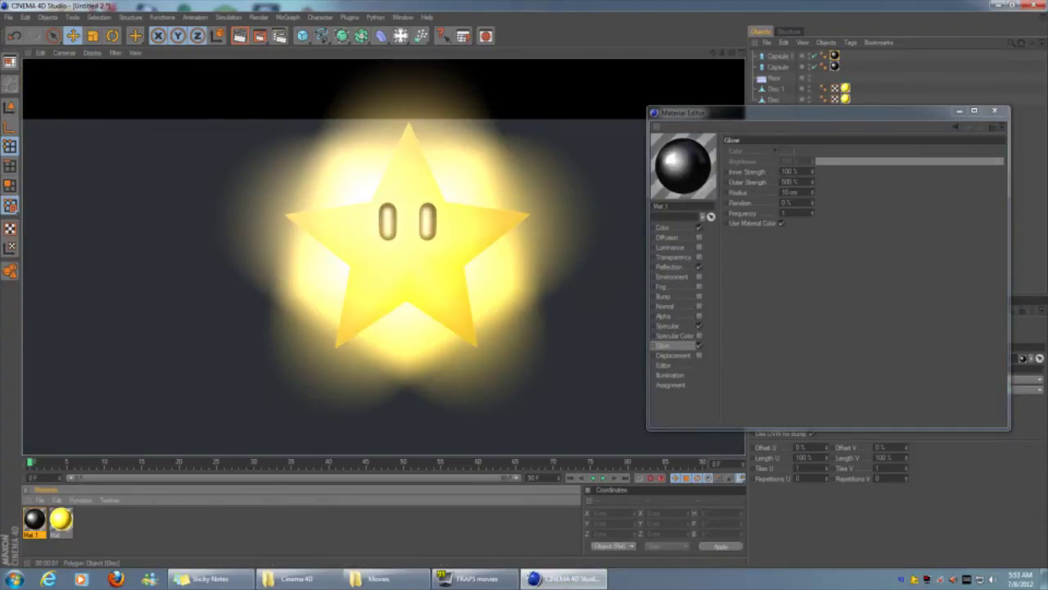
{"action": "key", "text": "ctrl+r"}
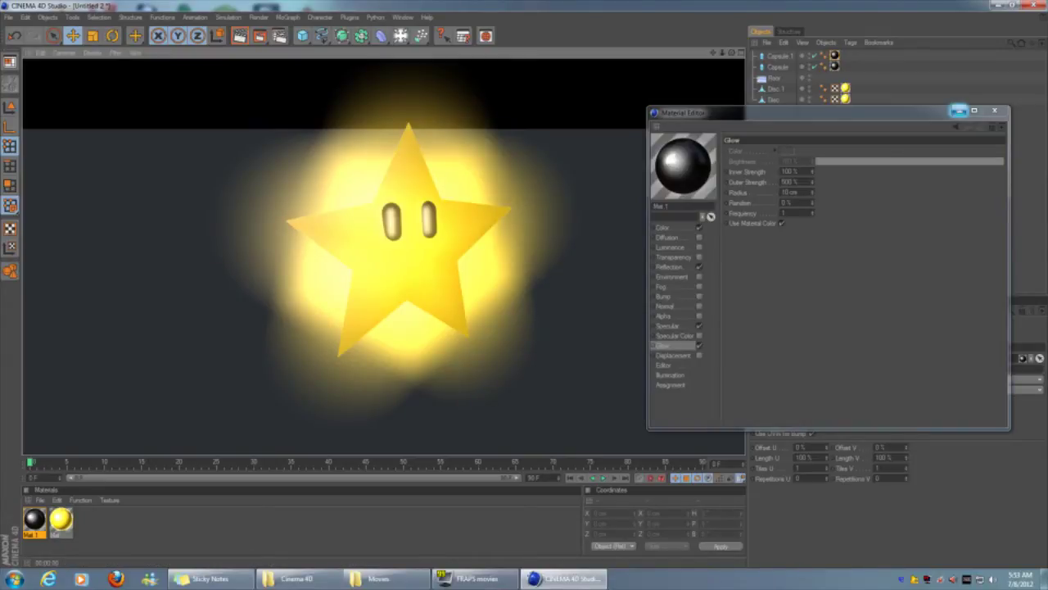
{"action": "left_click", "coordinate": [959, 110]}
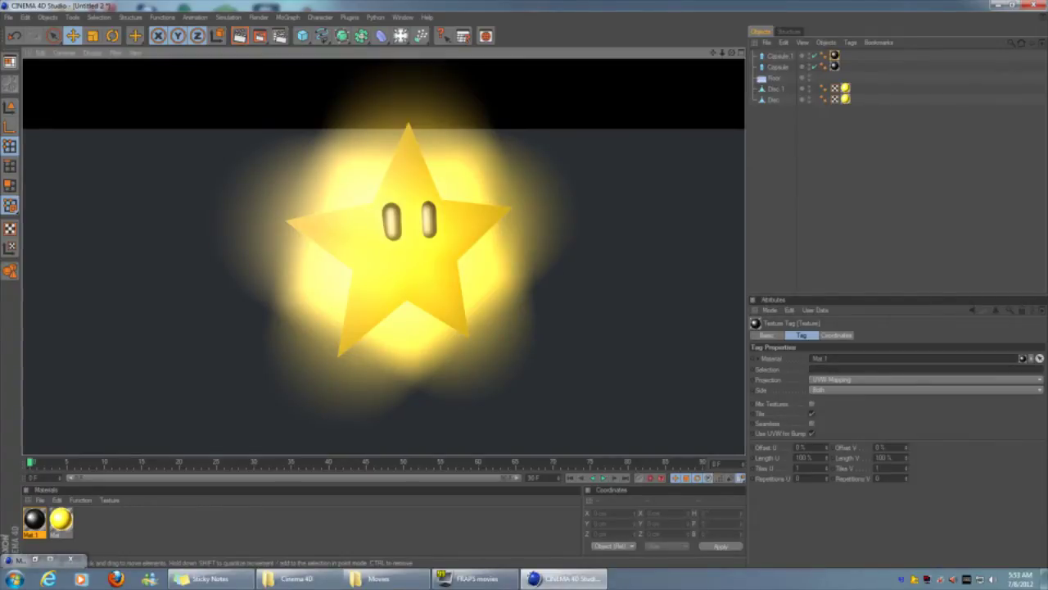
{"action": "key", "text": "ctrl+shift+a"}
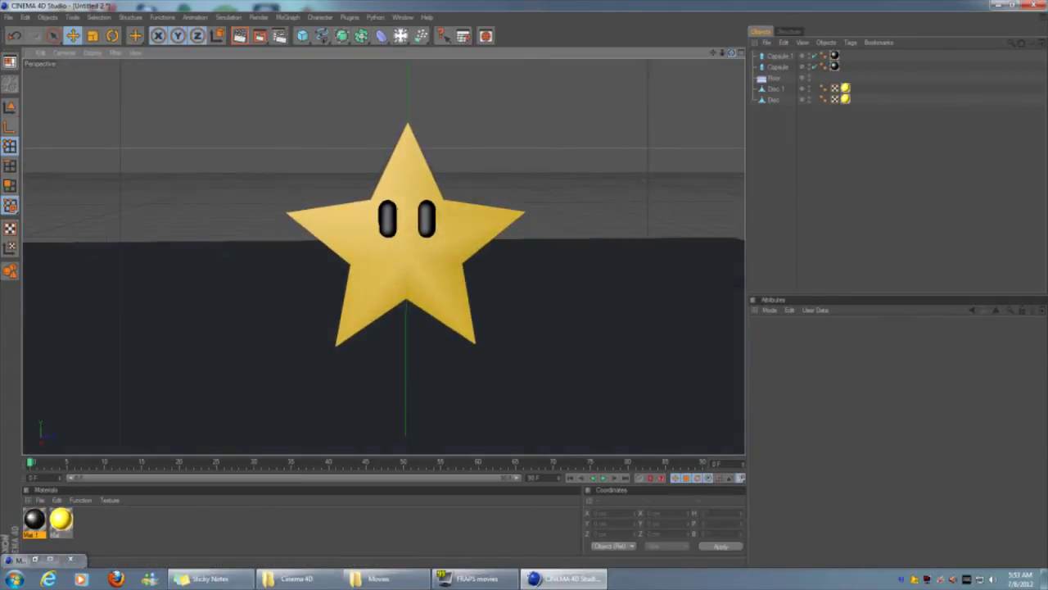
Create a new material for the floor and set its Color texture to the Marble surface shader
{"action": "scroll", "coordinate": [410, 238], "scroll_direction": "up", "scroll_amount": 3}
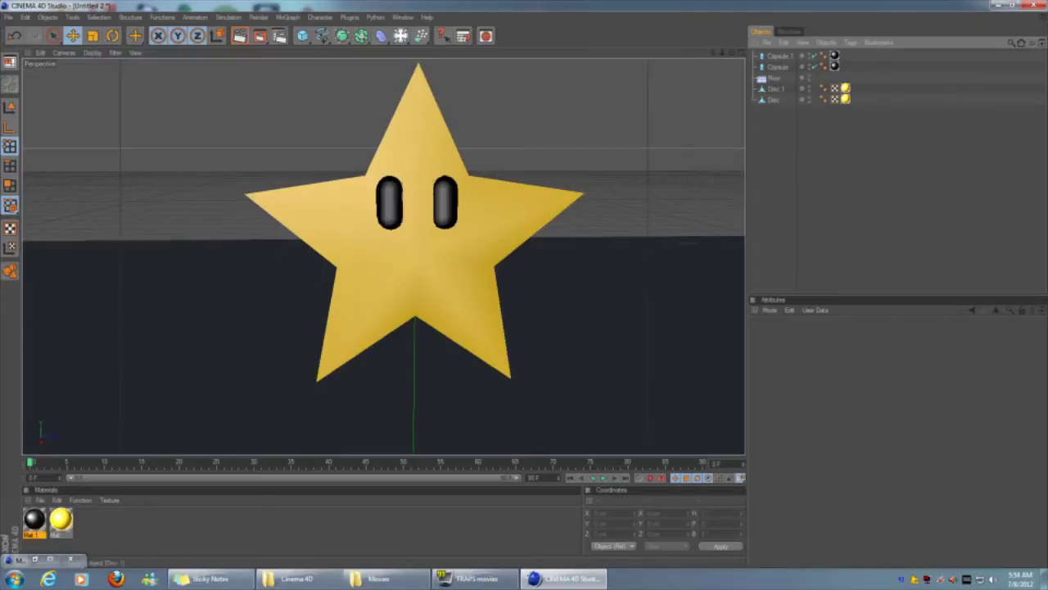
{"action": "left_click", "coordinate": [774, 78]}
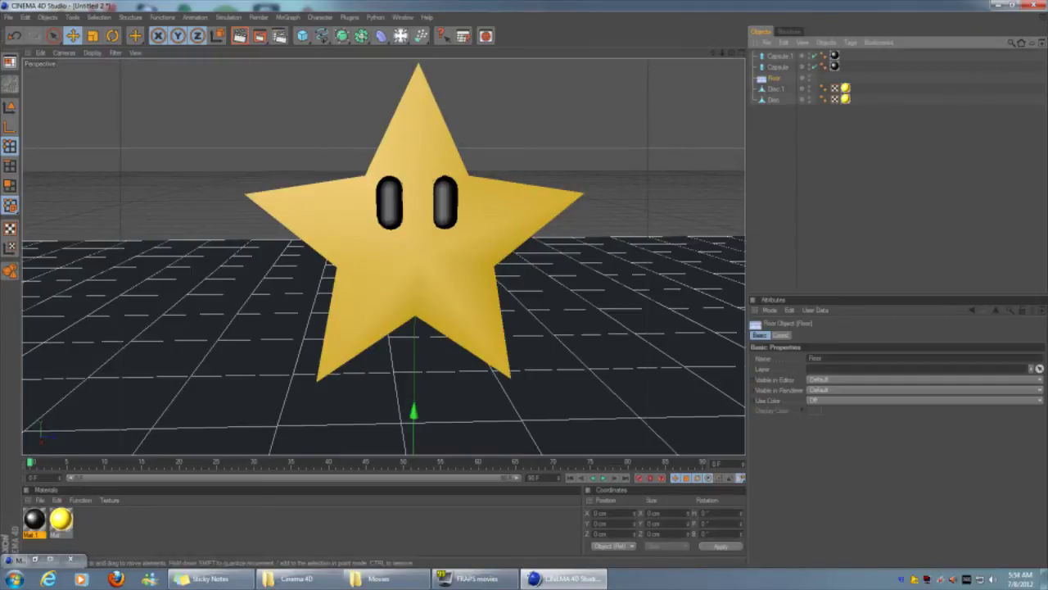
{"action": "double_click", "coordinate": [132, 520]}
{"action": "double_click", "coordinate": [33, 518]}
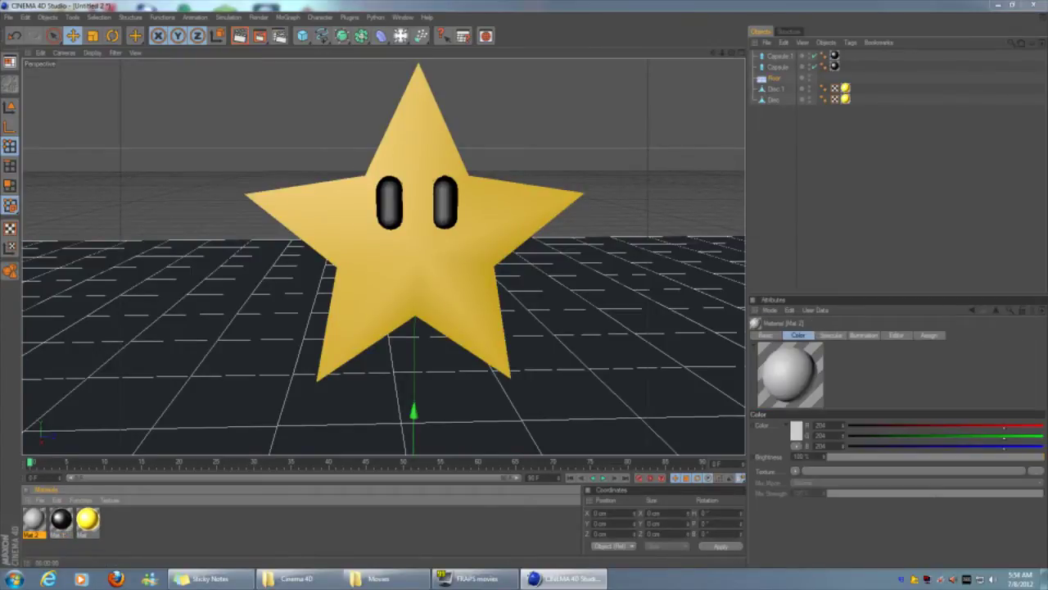
{"action": "left_click_drag", "start_coordinate": [778, 112], "coordinate": [405, 98]}
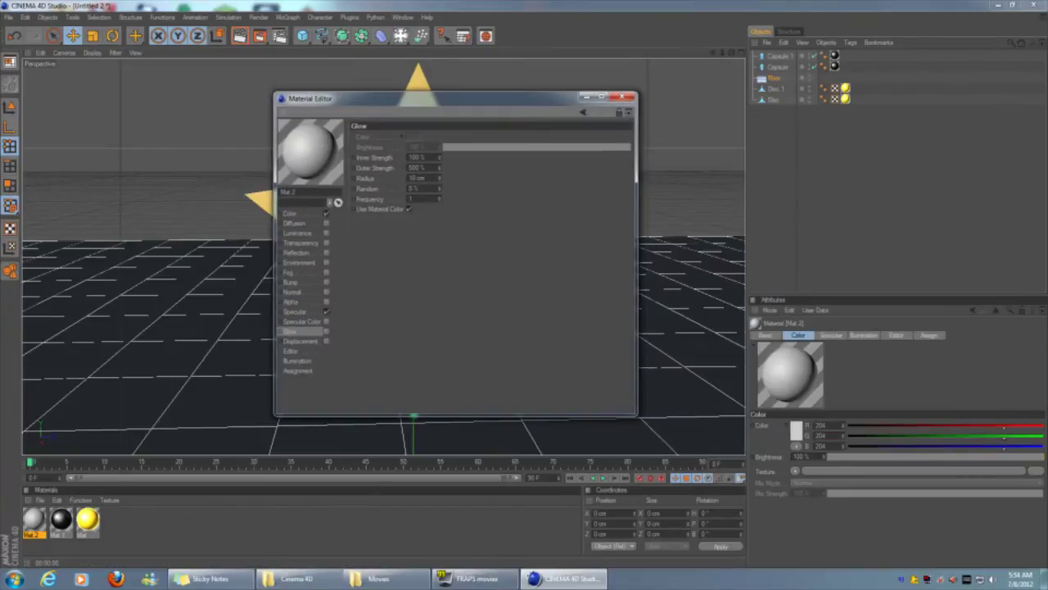
{"action": "left_click", "coordinate": [295, 223]}
{"action": "left_click", "coordinate": [291, 213]}
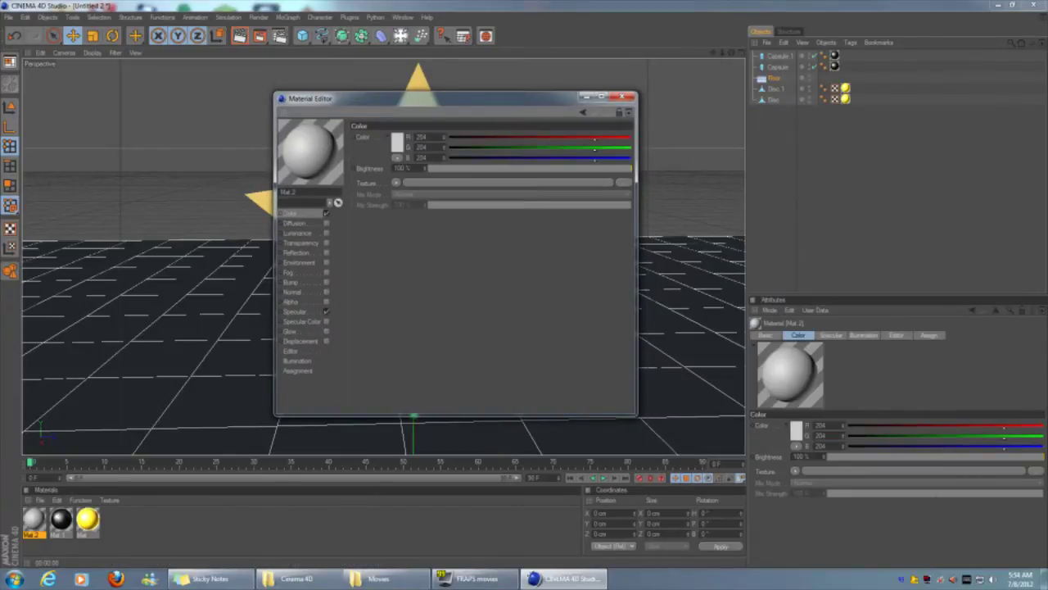
{"action": "left_click", "coordinate": [396, 182]}
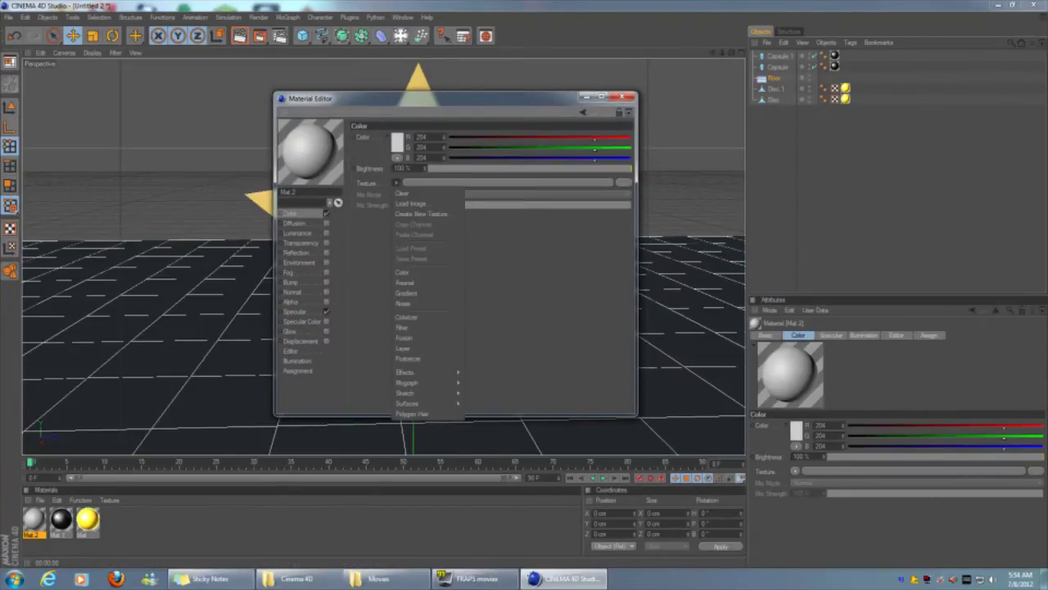
{"action": "mouse_move", "coordinate": [426, 403]}
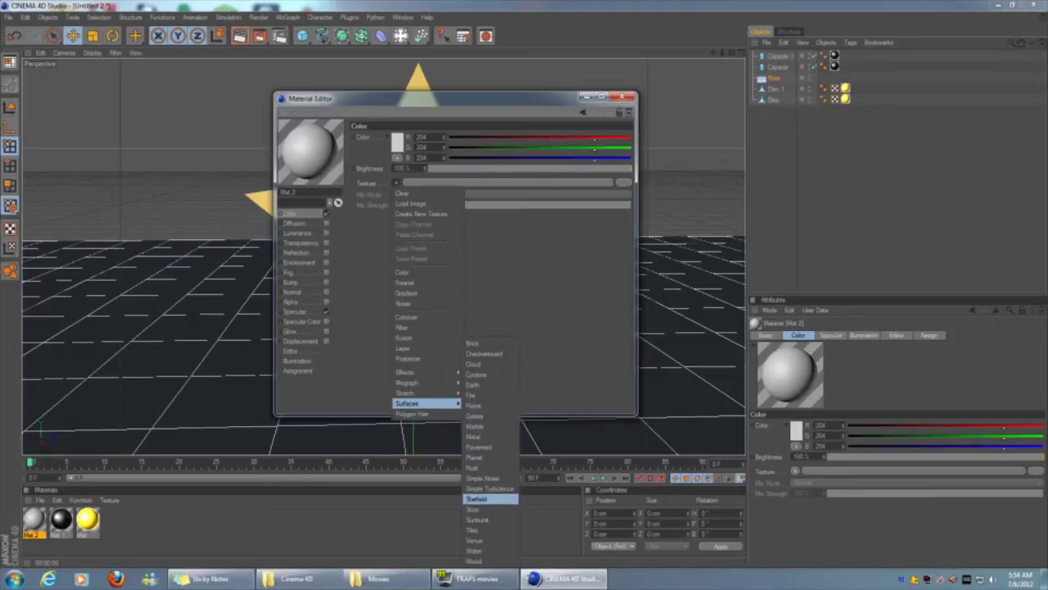
{"action": "left_click", "coordinate": [475, 426]}
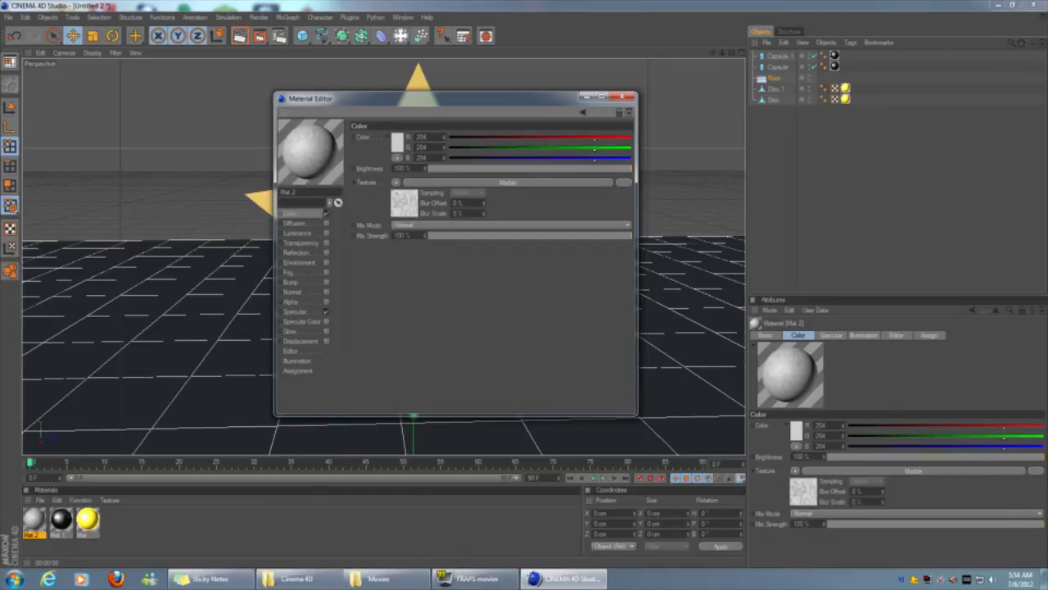
{"action": "left_click", "coordinate": [508, 182]}
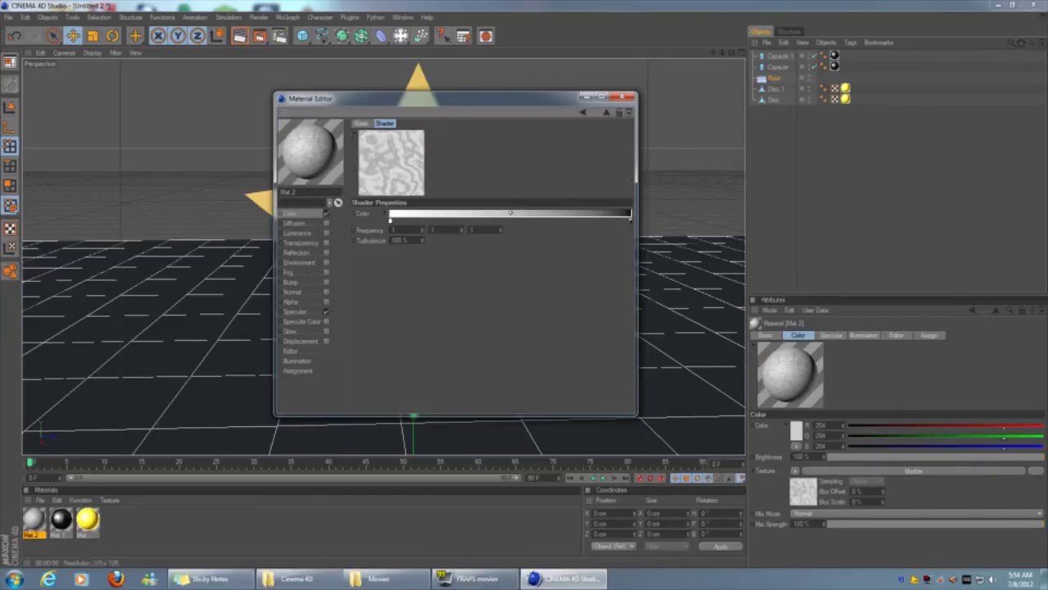
{"action": "left_click", "coordinate": [607, 111]}
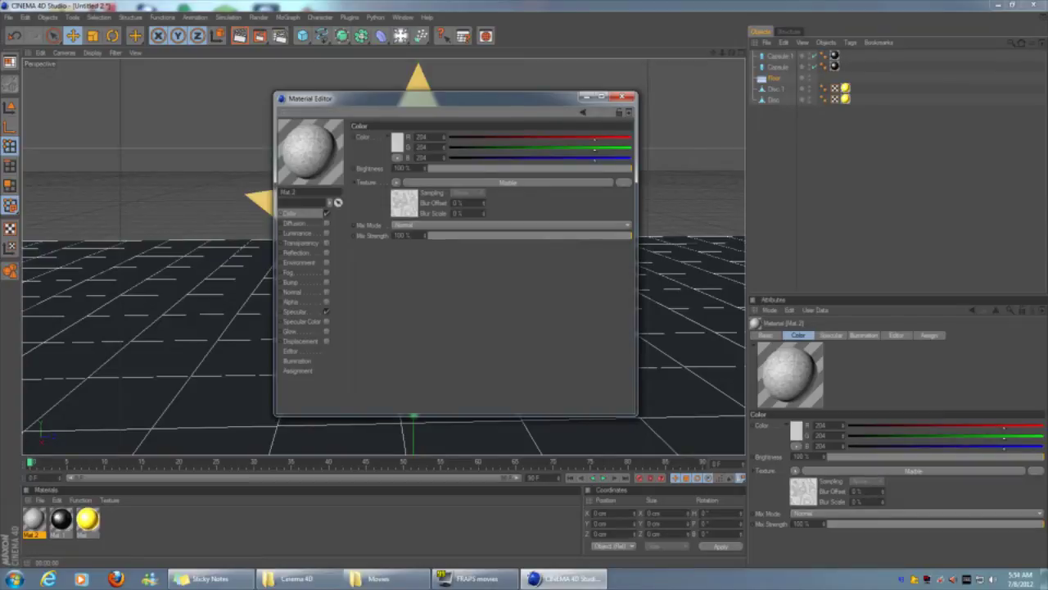
Enable Reflection on the marble material and set the reflection texture to the Spectral effect shader
{"action": "left_click", "coordinate": [299, 263]}
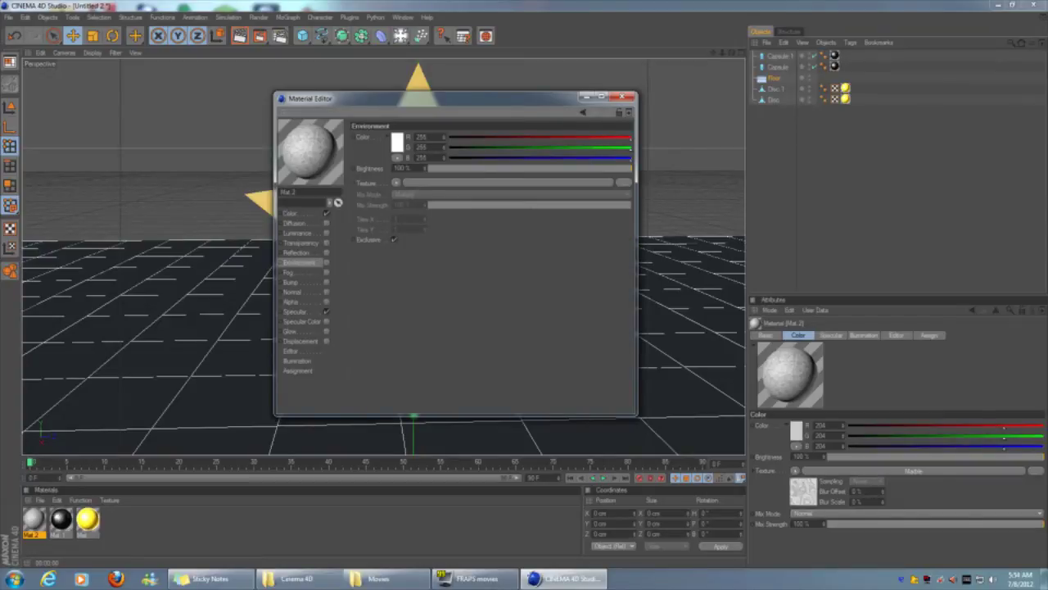
{"action": "left_click", "coordinate": [297, 253]}
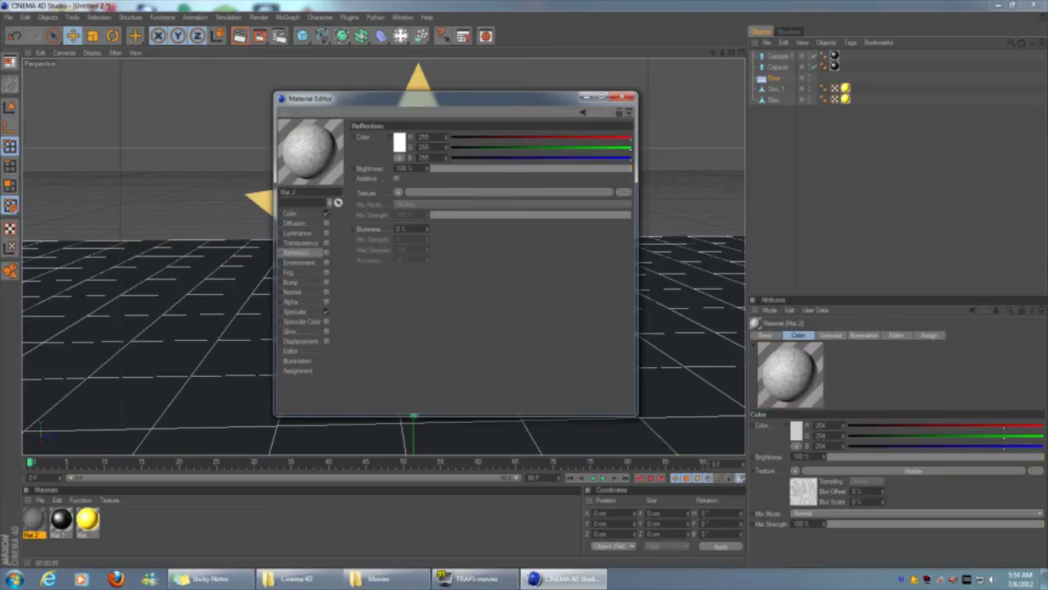
{"action": "left_click", "coordinate": [326, 252]}
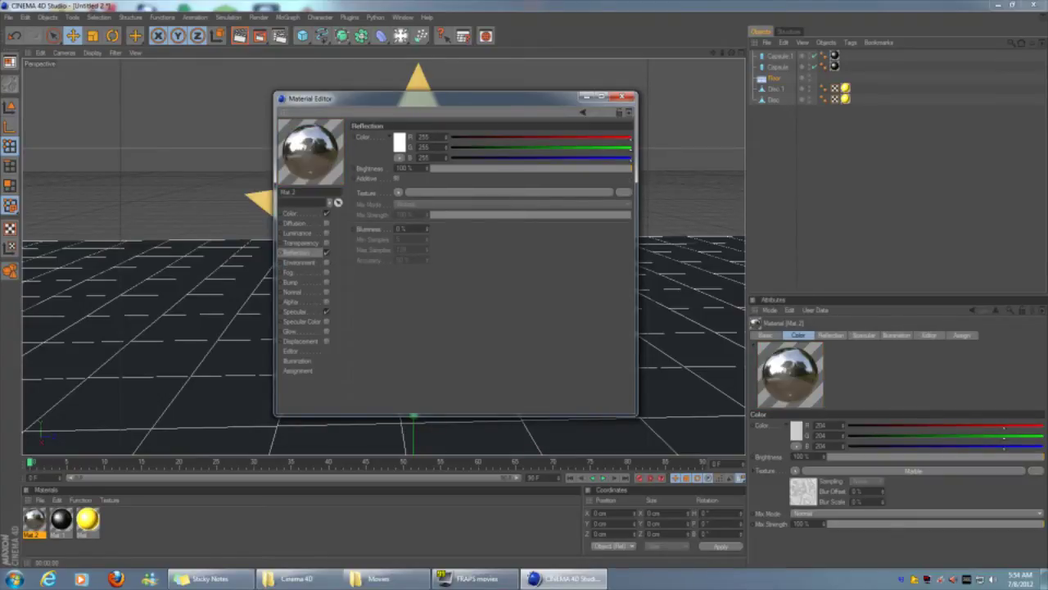
{"action": "left_click", "coordinate": [398, 192]}
{"action": "mouse_move", "coordinate": [430, 382]}
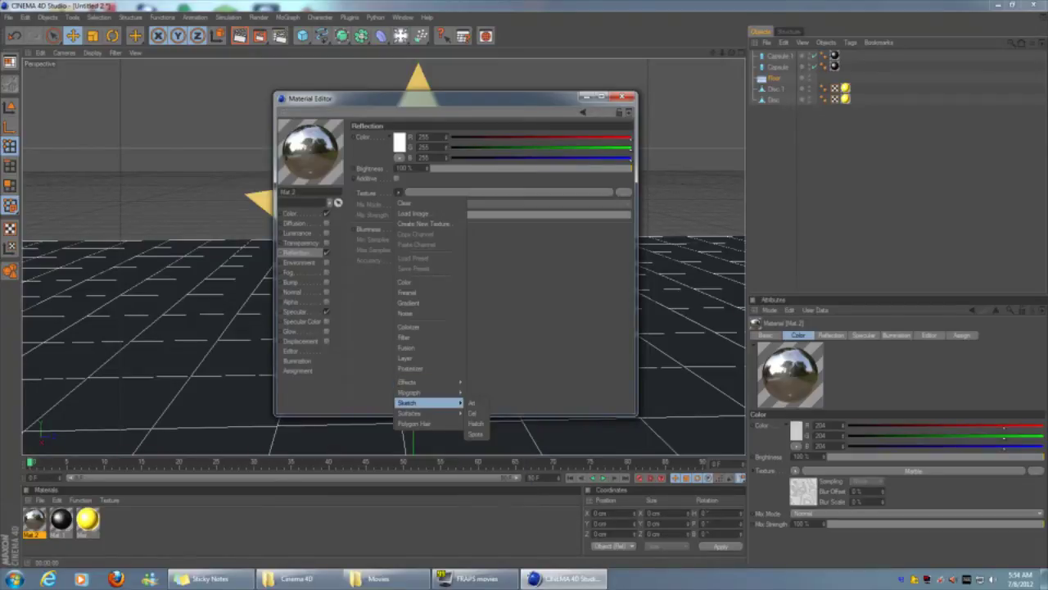
{"action": "mouse_move", "coordinate": [418, 413]}
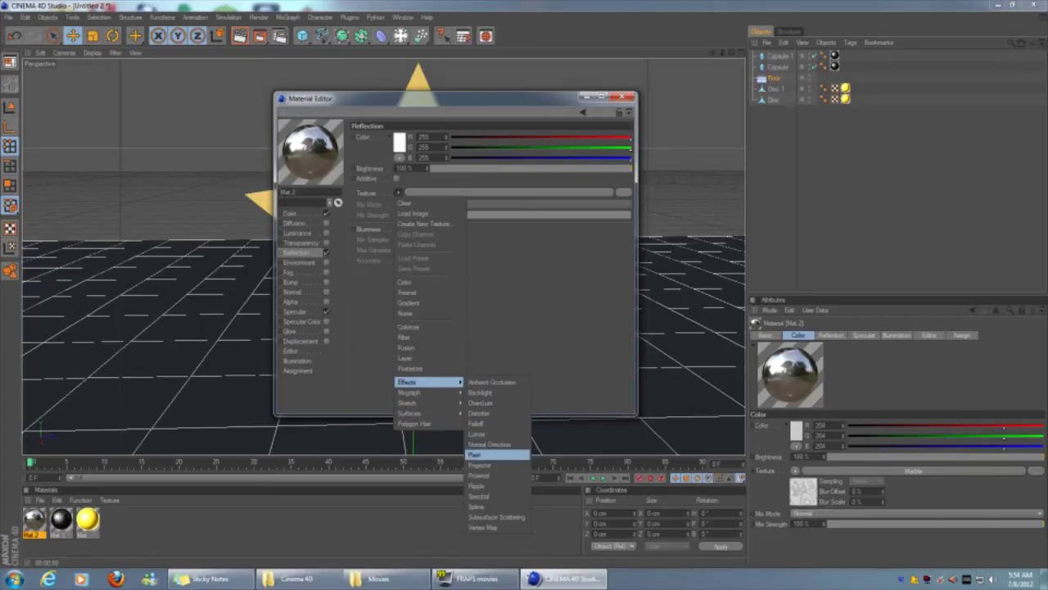
{"action": "left_click", "coordinate": [479, 496]}
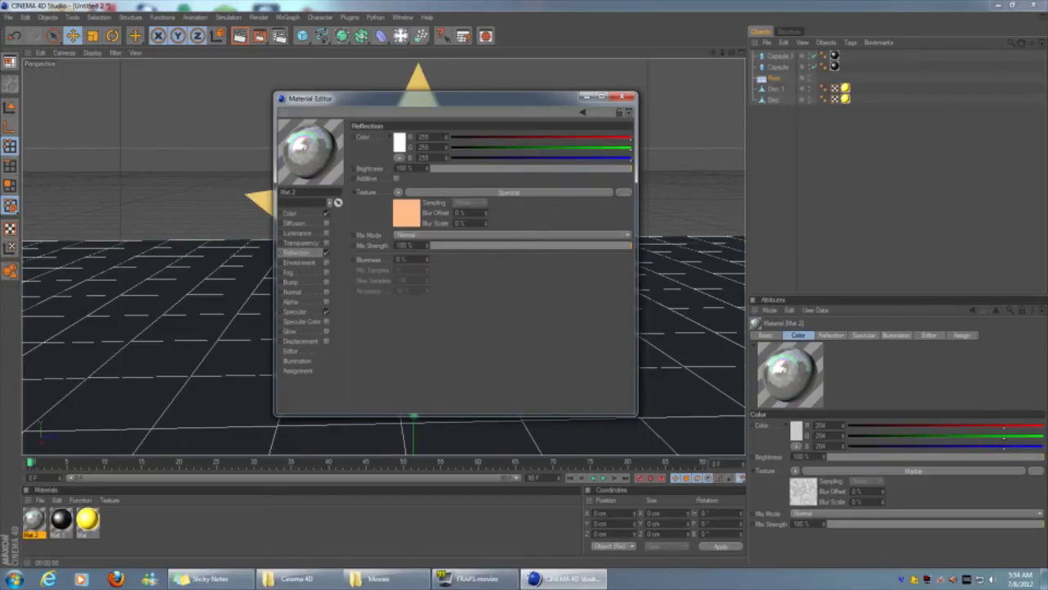
Apply the marble material to the floor and render the scene
{"action": "left_click_drag", "start_coordinate": [328, 98], "coordinate": [742, 80]}
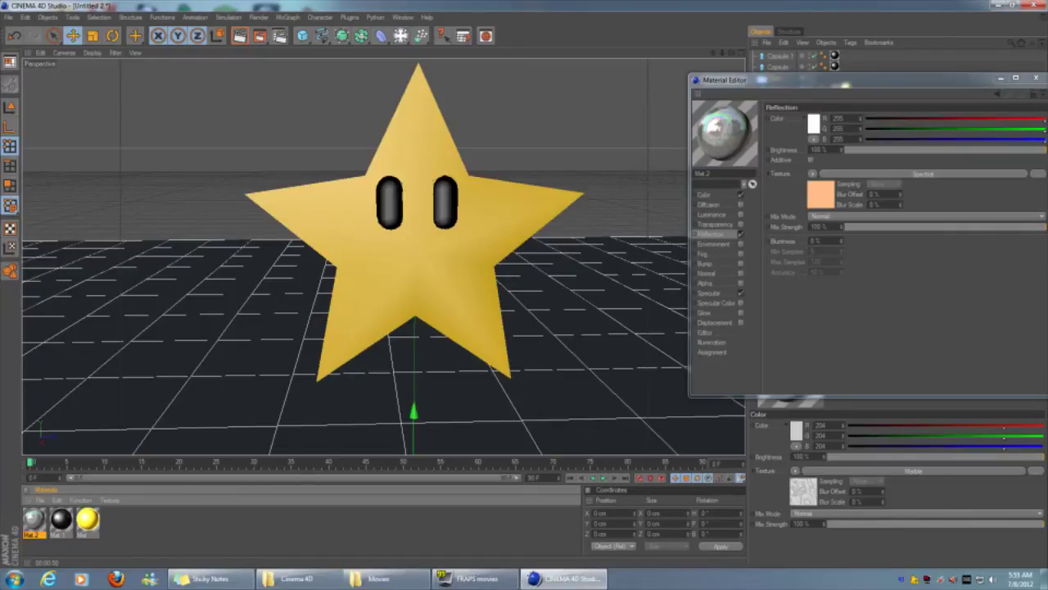
{"action": "left_click_drag", "start_coordinate": [737, 80], "coordinate": [163, 67]}
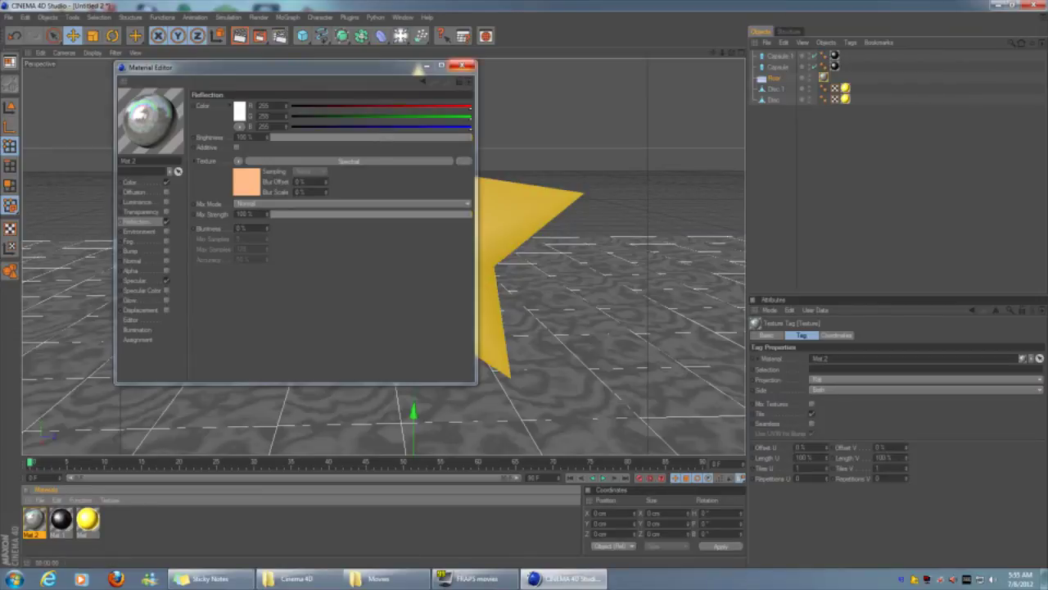
{"action": "key", "text": "ctrl+r"}
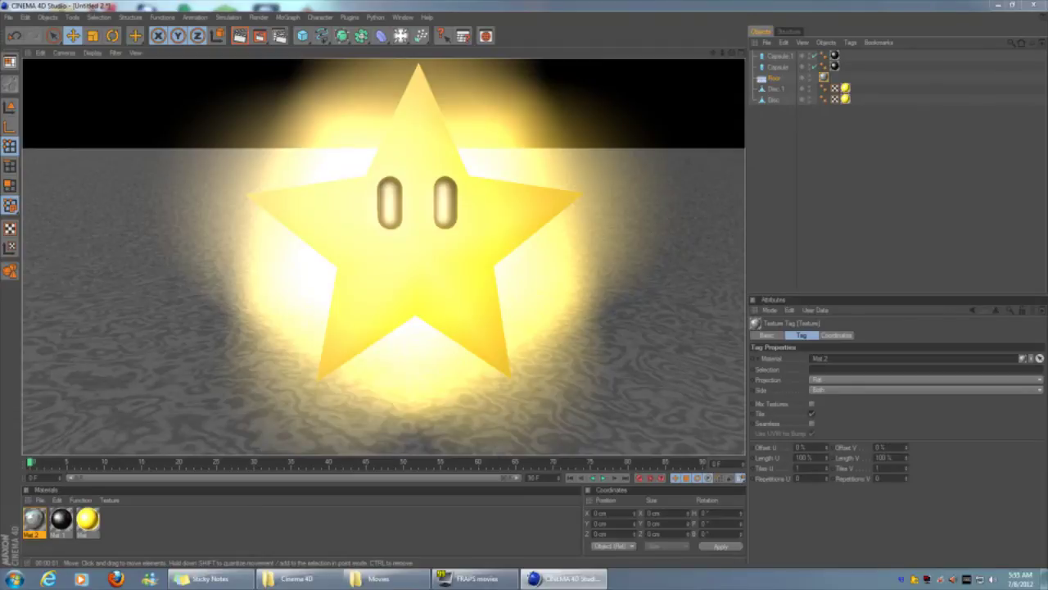
Lower the marble material's Reflection brightness to roughly two thirds and set its Color brightness to 75%
{"action": "scroll", "coordinate": [384, 251], "scroll_direction": "down", "scroll_amount": 5}
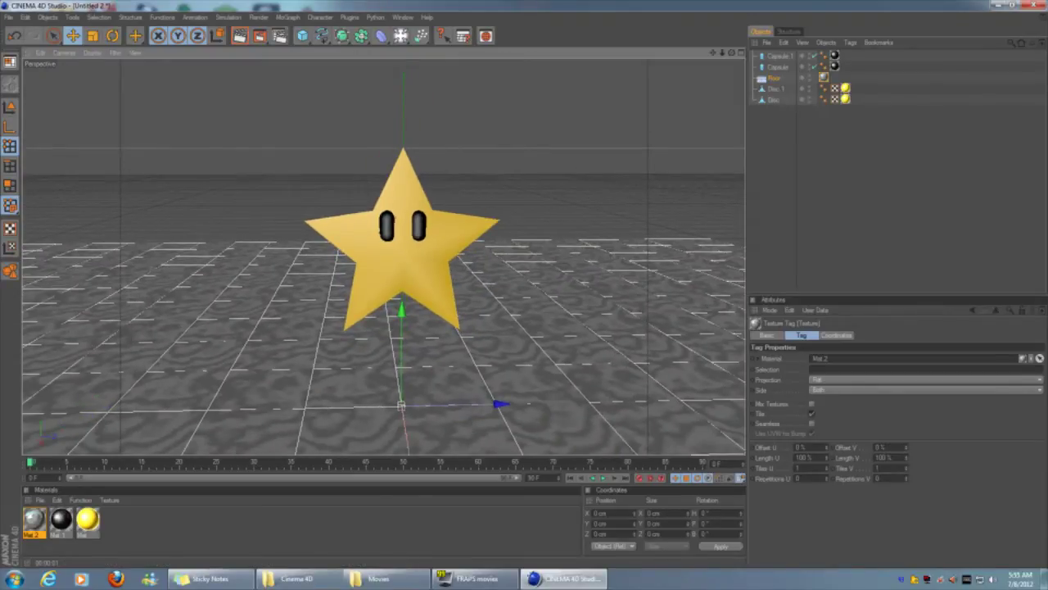
{"action": "left_click", "coordinate": [33, 518]}
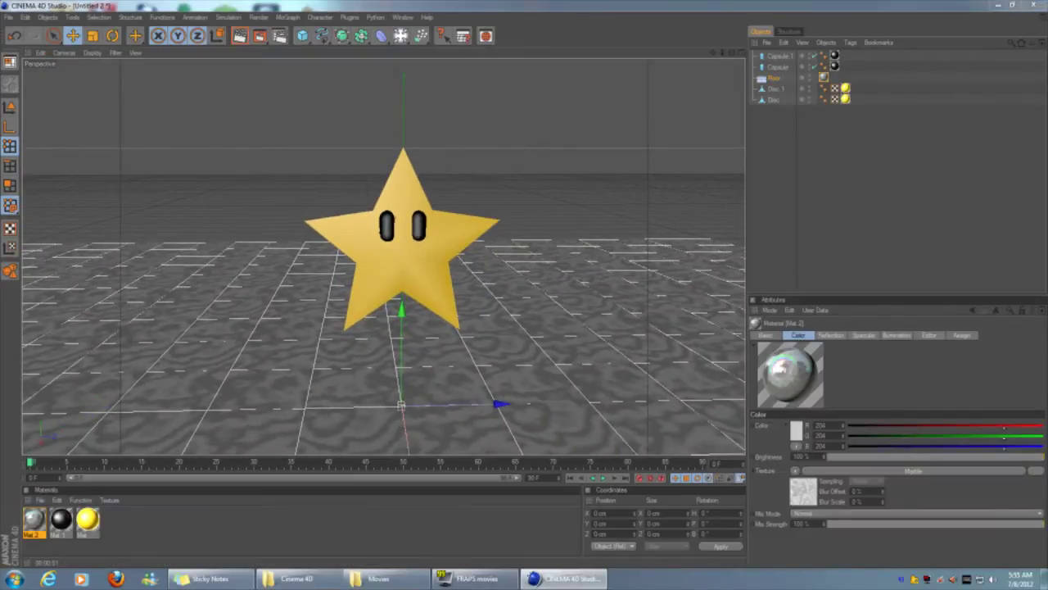
{"action": "double_click", "coordinate": [32, 518]}
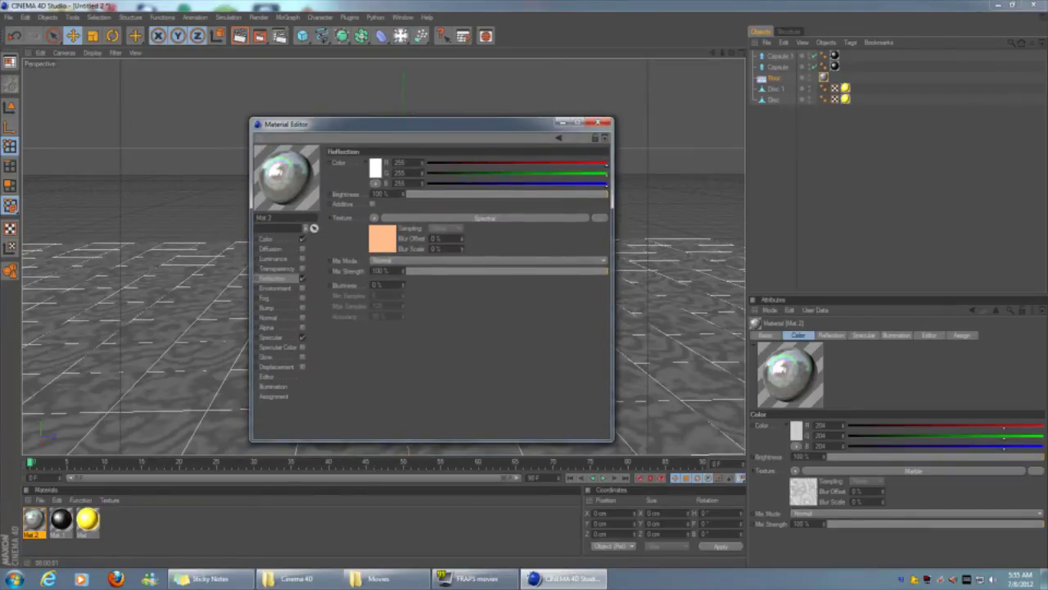
{"action": "left_click_drag", "start_coordinate": [490, 194], "coordinate": [538, 193]}
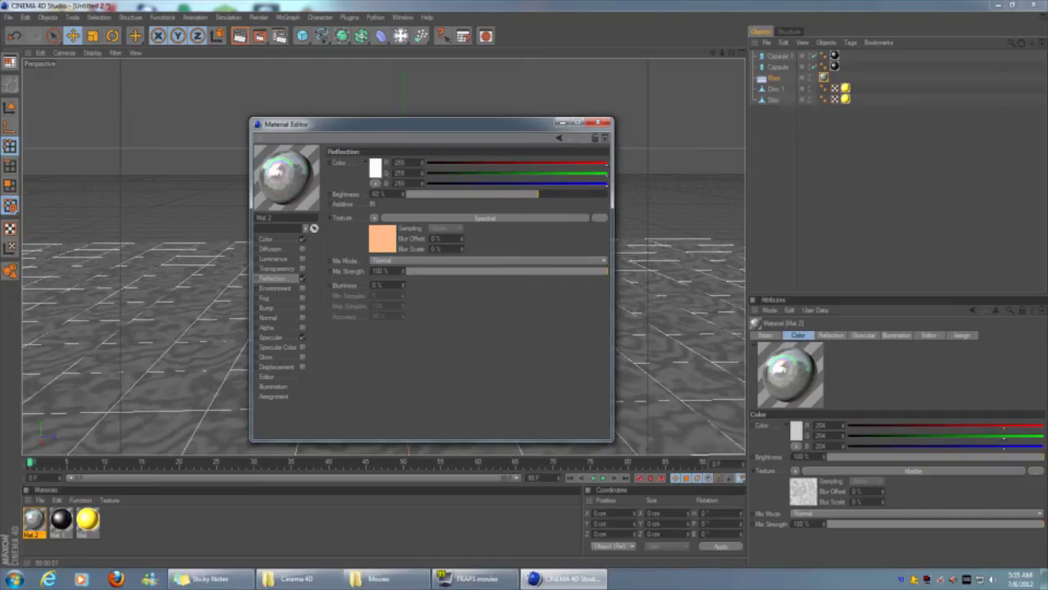
{"action": "left_click", "coordinate": [266, 238]}
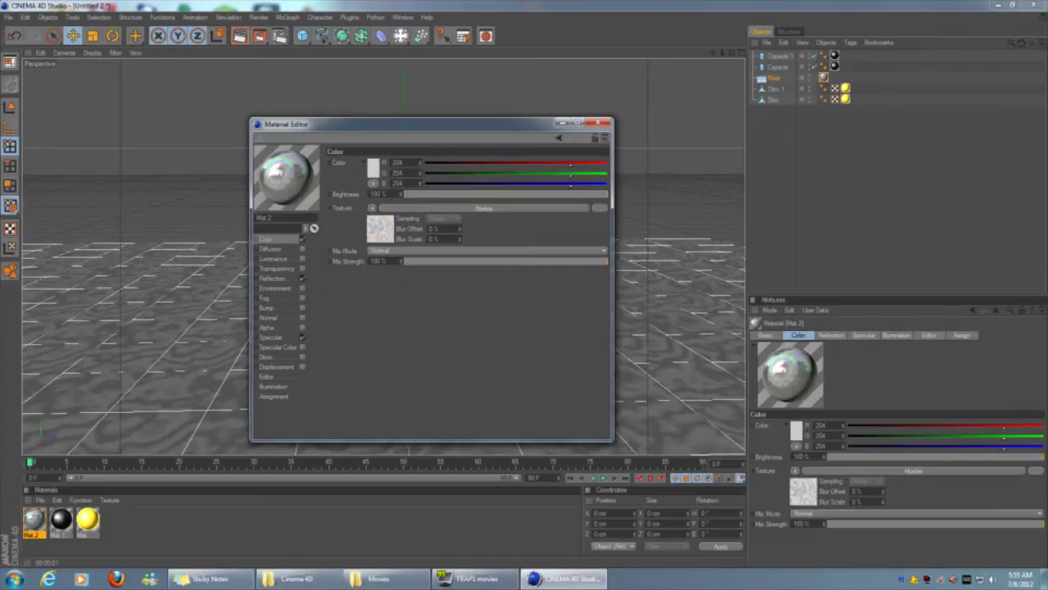
{"action": "left_click_drag", "start_coordinate": [606, 193], "coordinate": [562, 193]}
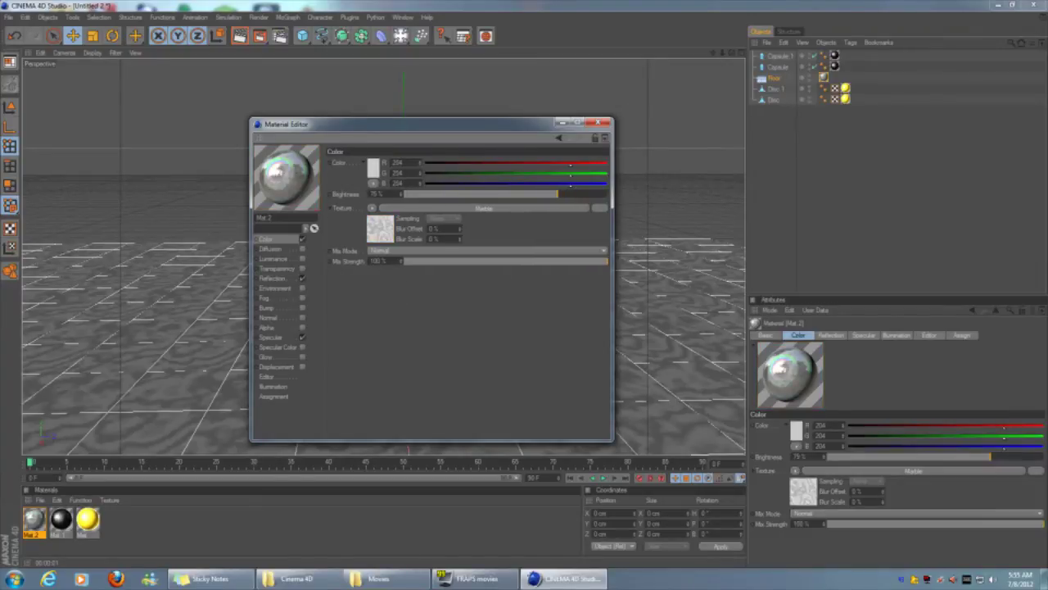
Render the star above the dimmed marble floor and bring the floor material's settings back up
{"action": "left_click", "coordinate": [563, 123]}
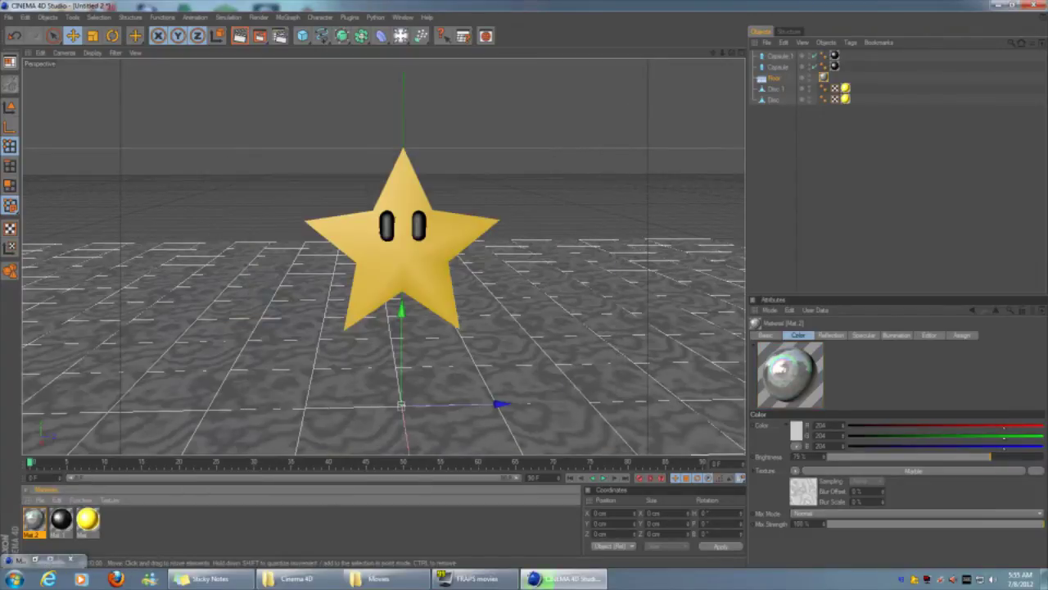
{"action": "key", "text": "ctrl+r"}
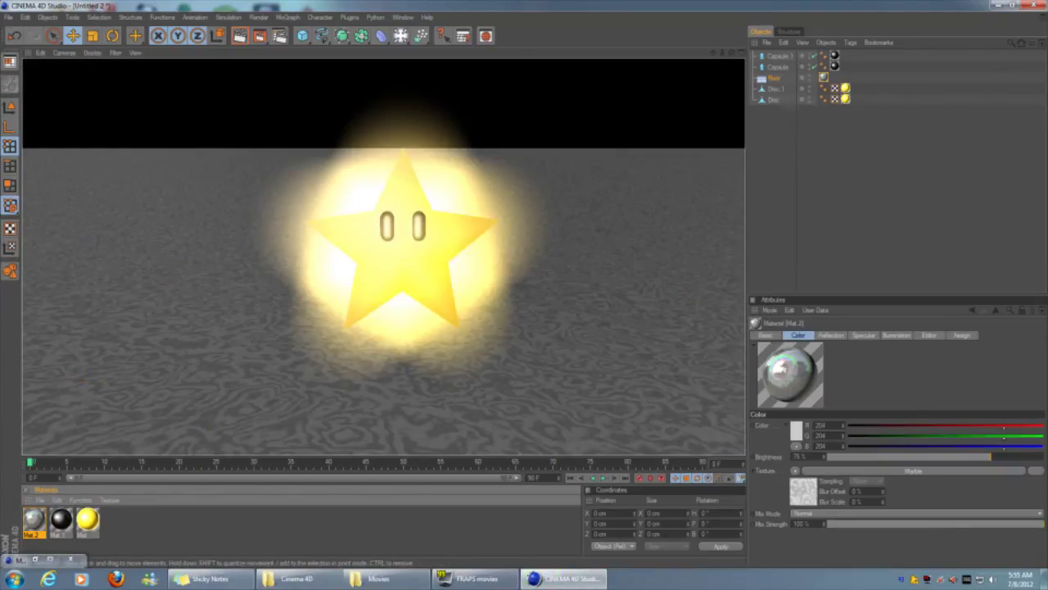
{"action": "left_click", "coordinate": [50, 560]}
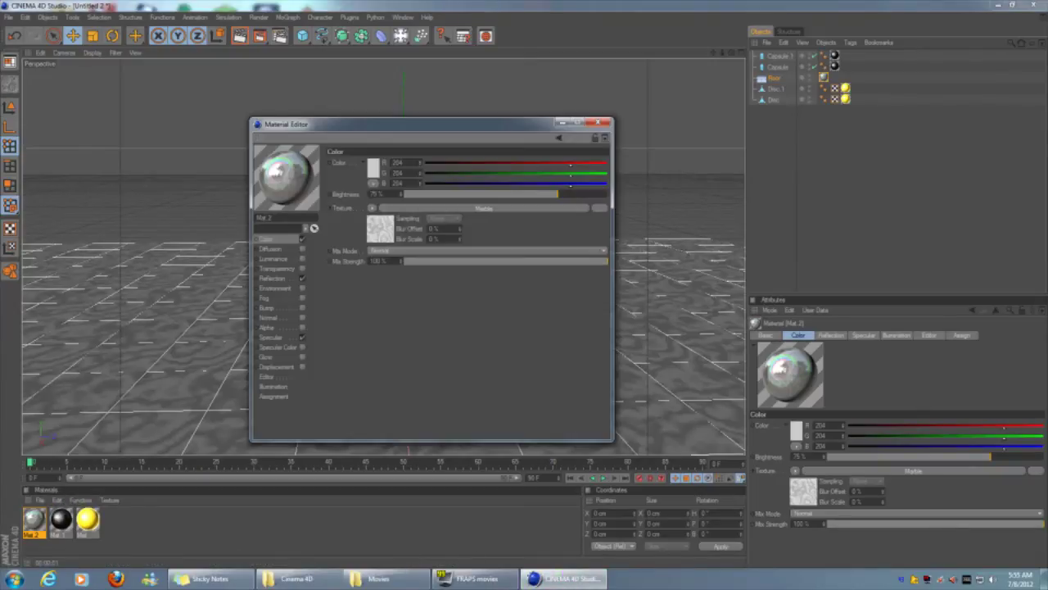
Raise the marble material's Reflection brightness to 100% and render the scene
{"action": "left_click", "coordinate": [272, 278]}
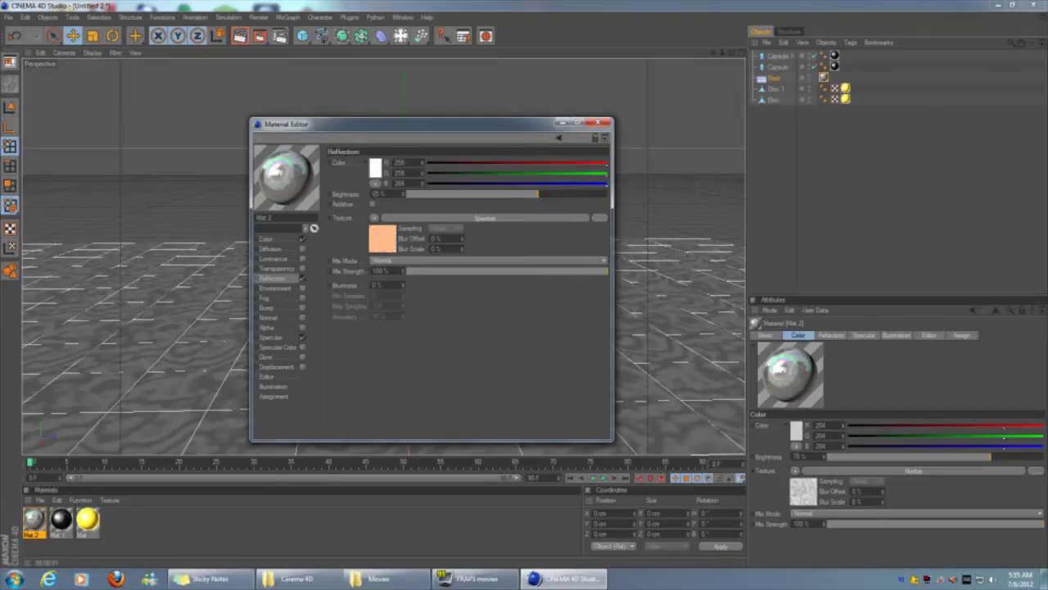
{"action": "left_click", "coordinate": [606, 194]}
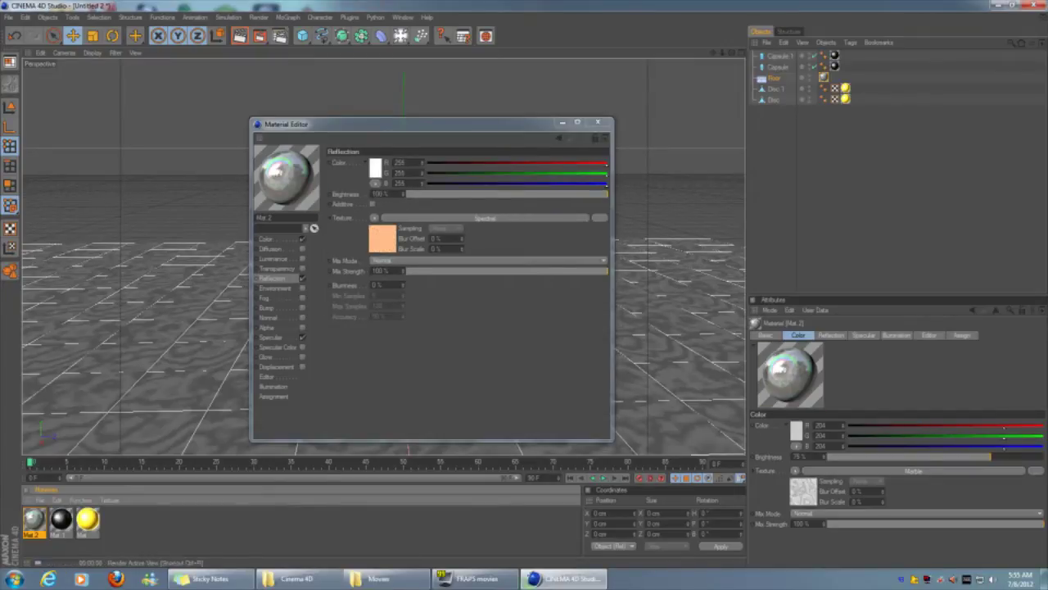
{"action": "key", "text": "ctrl+r"}
{"action": "left_click_drag", "start_coordinate": [540, 123], "coordinate": [238, 77]}
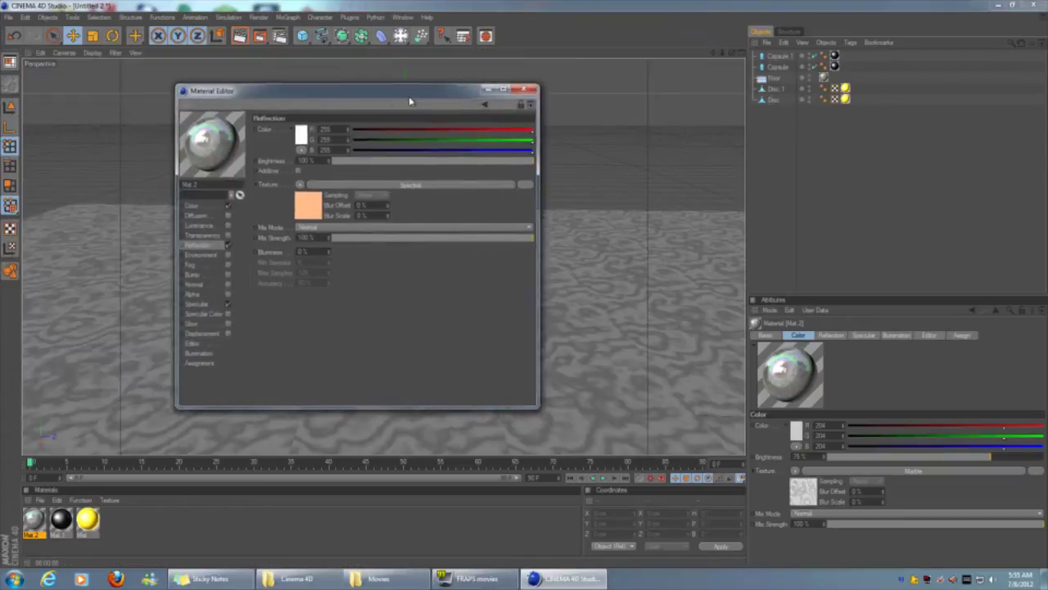
{"action": "left_click_drag", "start_coordinate": [411, 102], "coordinate": [424, 103]}
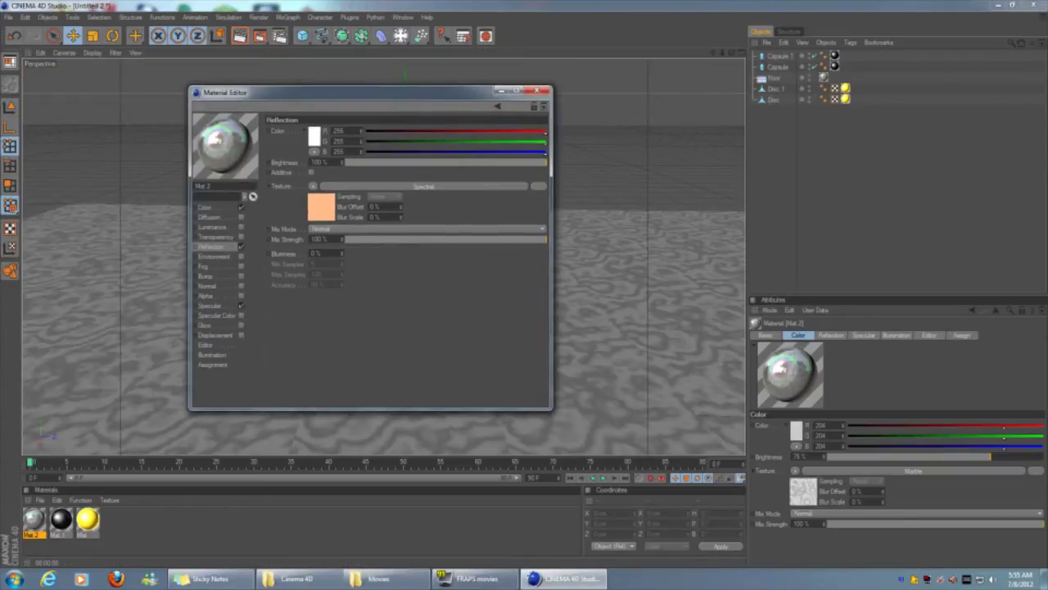
Check the marble material's Color and Reflection settings in the Mario Object (Coin,Star,Blocks) project, and return to the Untitled 2 project
{"action": "left_click", "coordinate": [402, 16]}
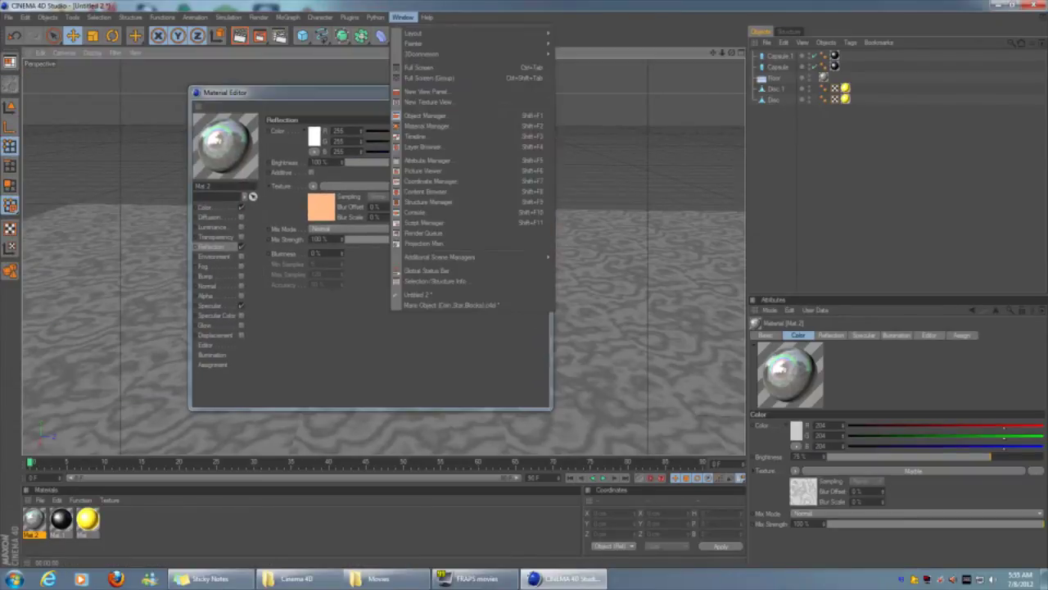
{"action": "left_click", "coordinate": [450, 305]}
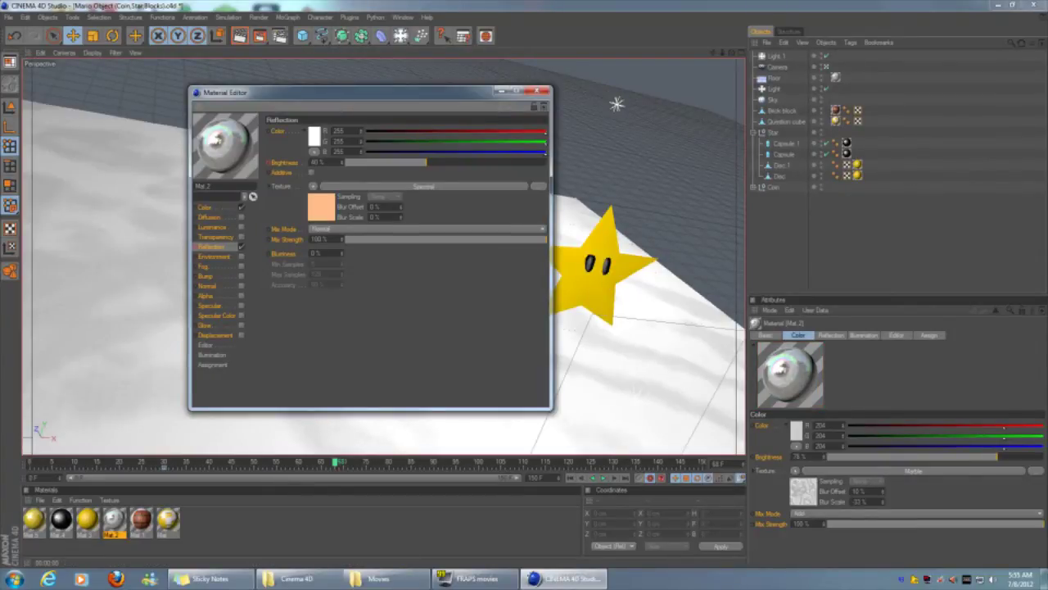
{"action": "left_click", "coordinate": [205, 207]}
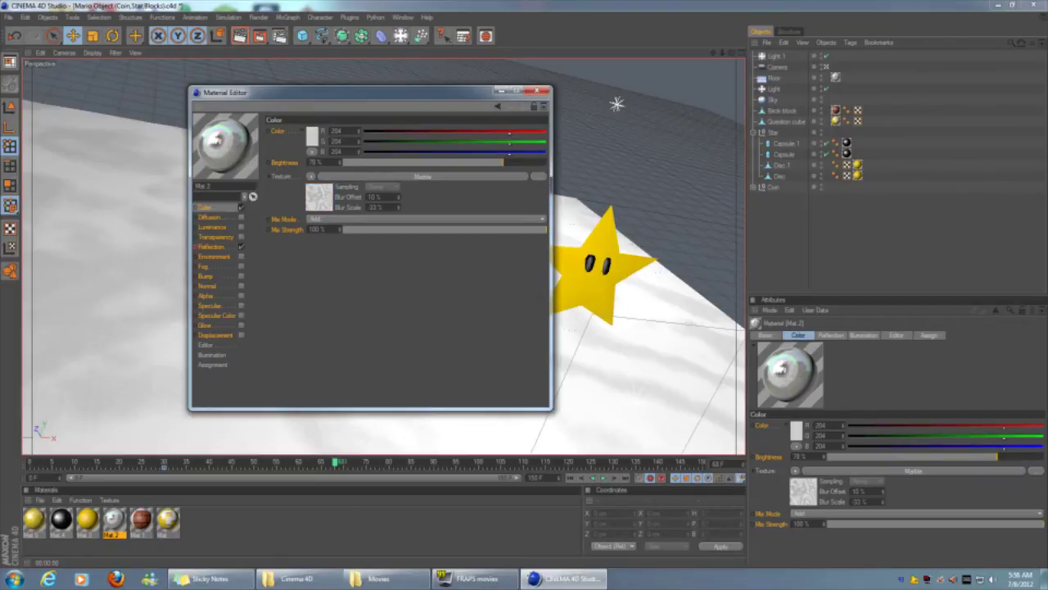
{"action": "left_click", "coordinate": [210, 247]}
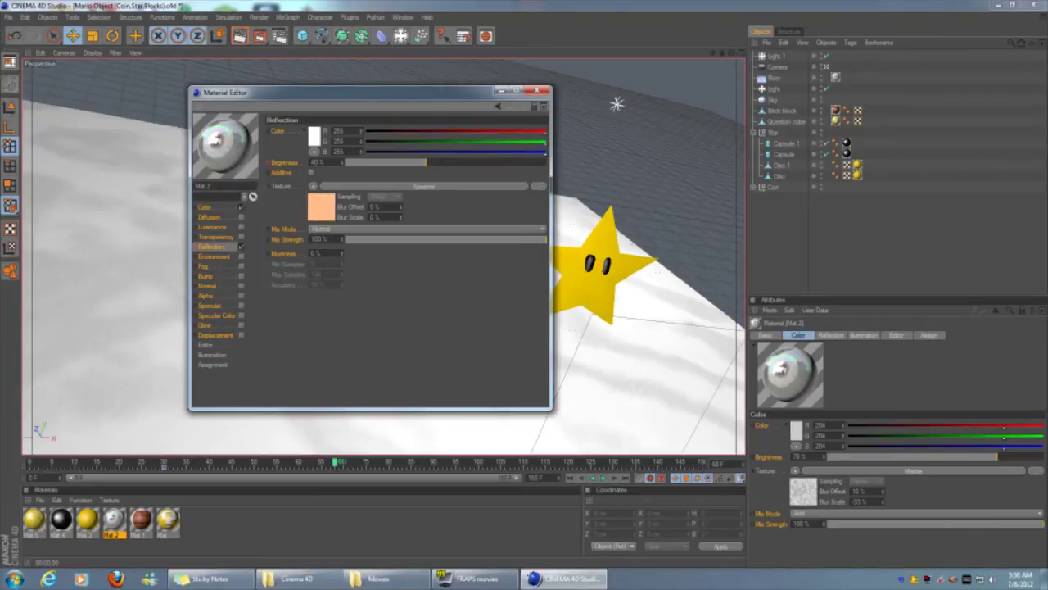
{"action": "left_click", "coordinate": [539, 91]}
{"action": "left_click", "coordinate": [402, 16]}
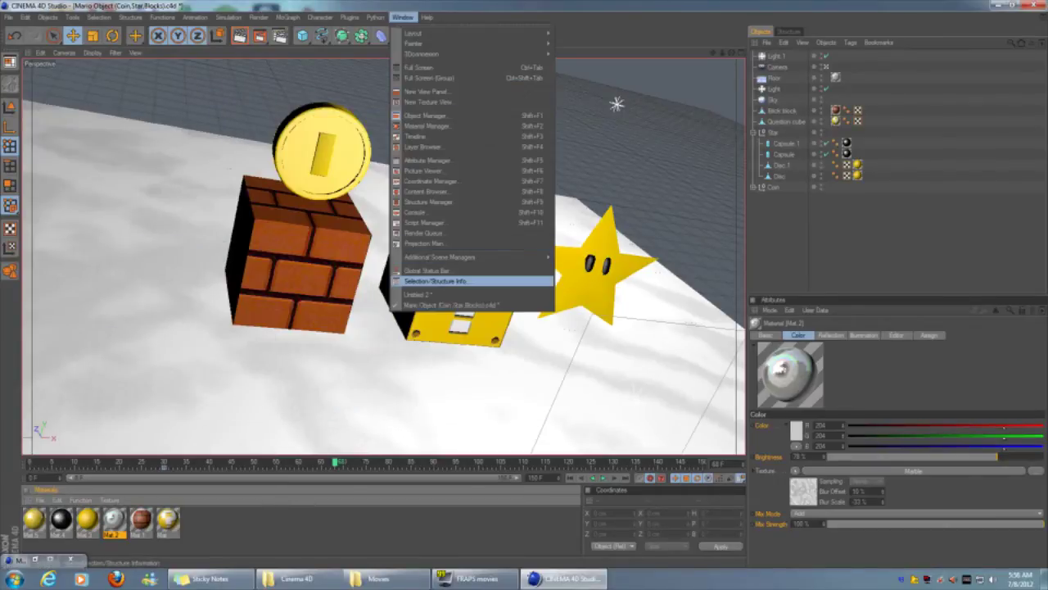
{"action": "left_click", "coordinate": [417, 294]}
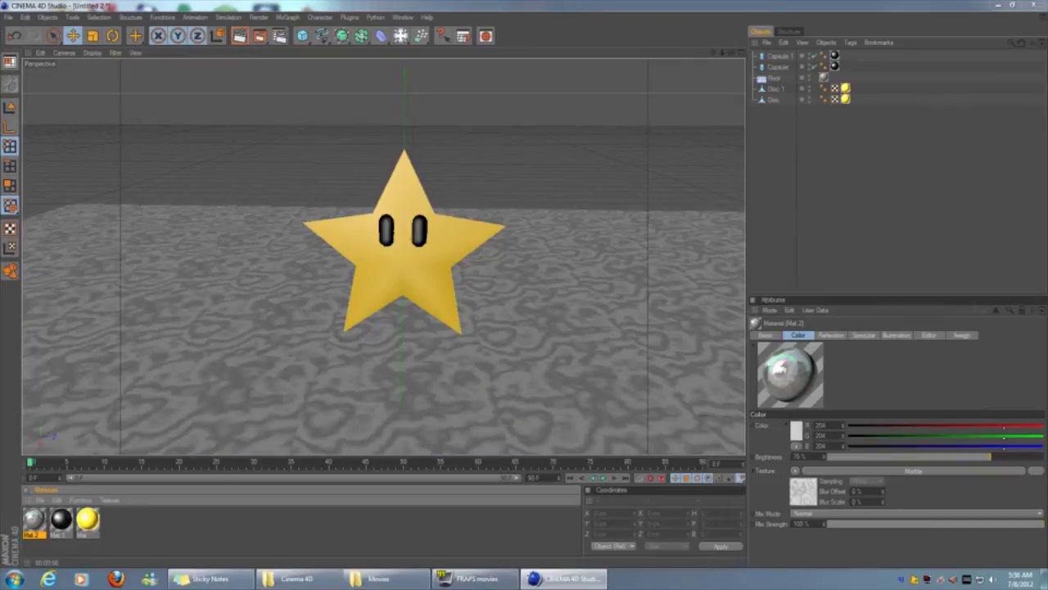
Set the marble material's Reflection brightness to 40%, turn off Specular, set Color brightness to 80%, and render the scene
{"action": "double_click", "coordinate": [33, 518]}
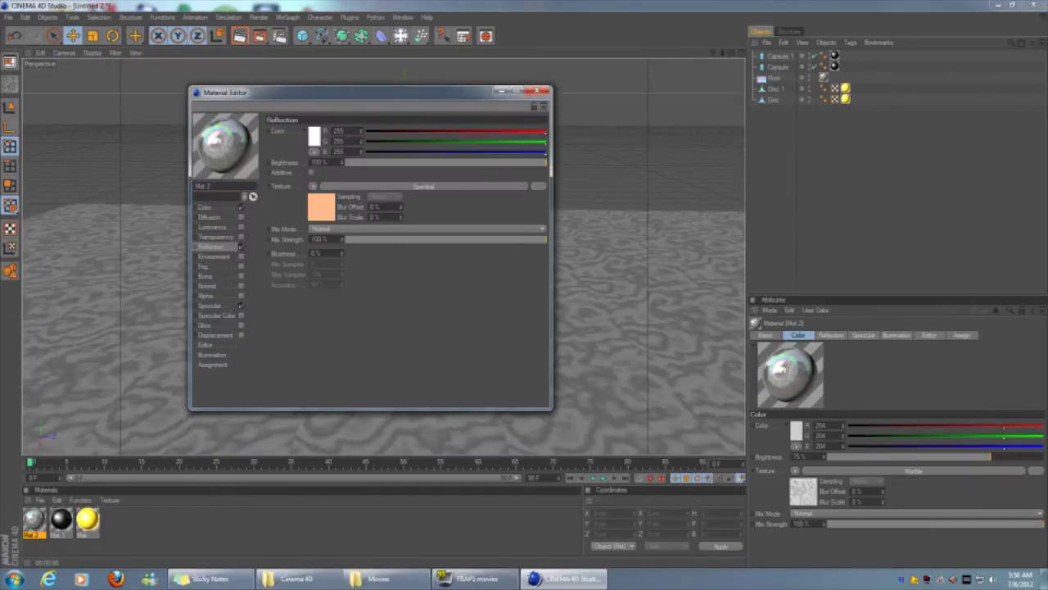
{"action": "left_click_drag", "start_coordinate": [407, 162], "coordinate": [426, 162]}
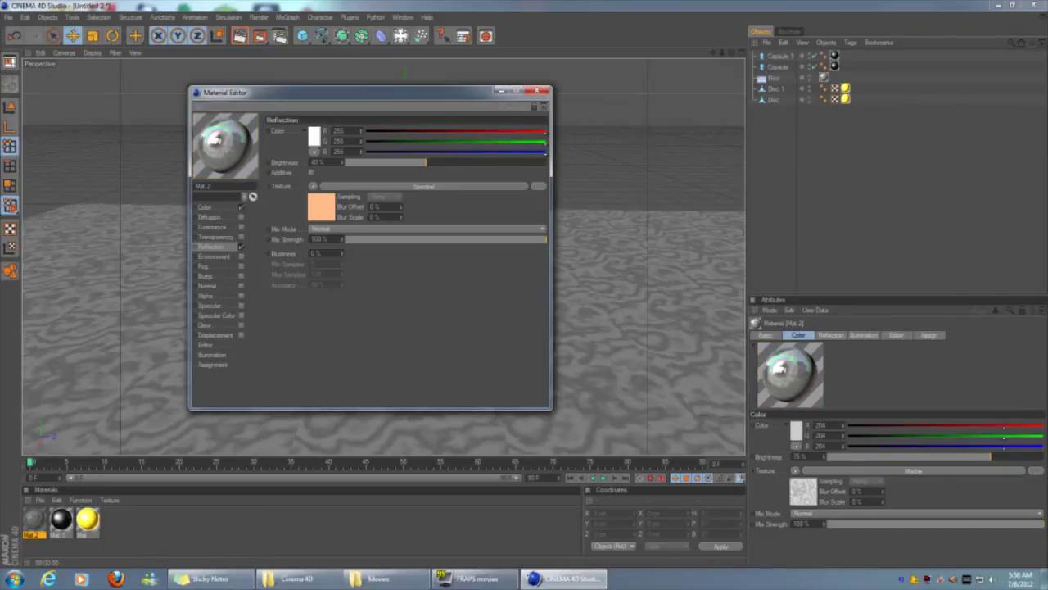
{"action": "left_click", "coordinate": [205, 207]}
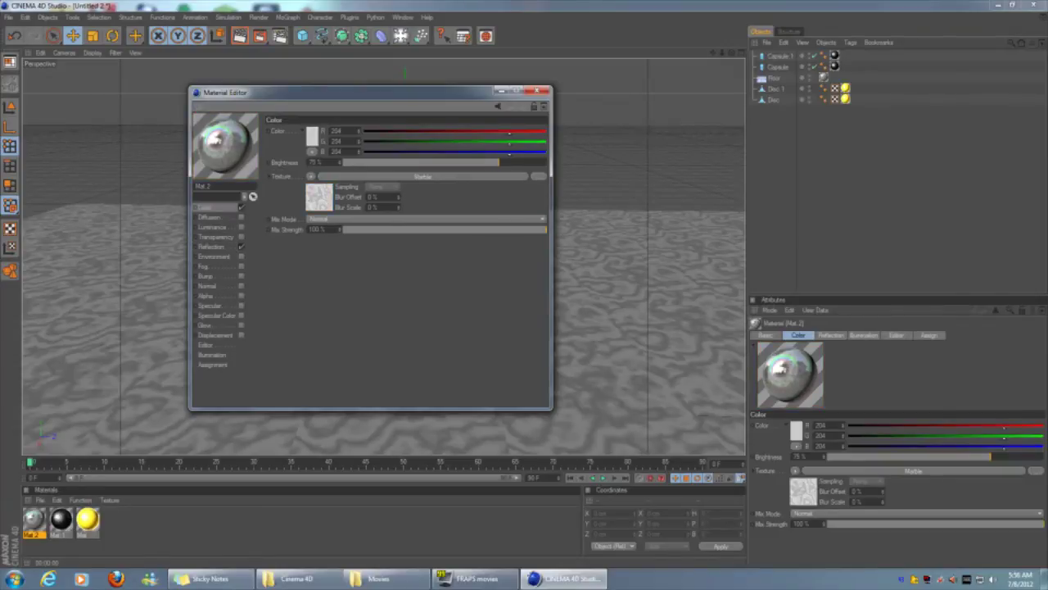
{"action": "left_click_drag", "start_coordinate": [498, 163], "coordinate": [505, 162]}
{"action": "left_click", "coordinate": [538, 91]}
{"action": "left_click", "coordinate": [239, 36]}
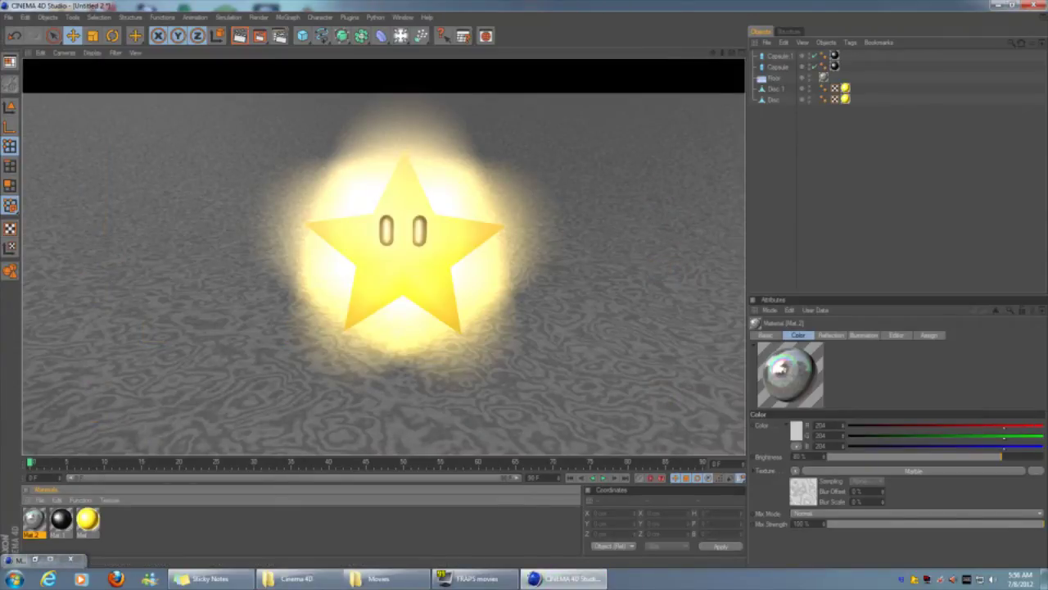
{"action": "left_click", "coordinate": [393, 245]}
Add a light, position it in front of the star's middle, and render the lit scene from different angles
{"action": "left_click_drag", "start_coordinate": [400, 36], "coordinate": [418, 42]}
{"action": "left_click_drag", "start_coordinate": [401, 404], "coordinate": [400, 308]}
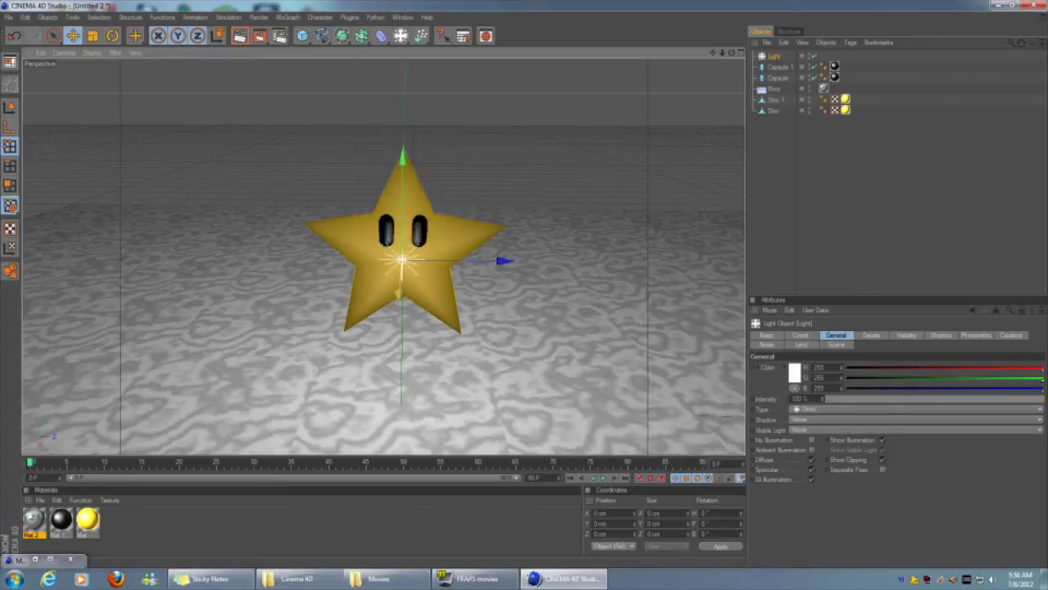
{"action": "left_click_drag", "start_coordinate": [732, 53], "coordinate": [680, 54]}
{"action": "key", "text": "ctrl+r"}
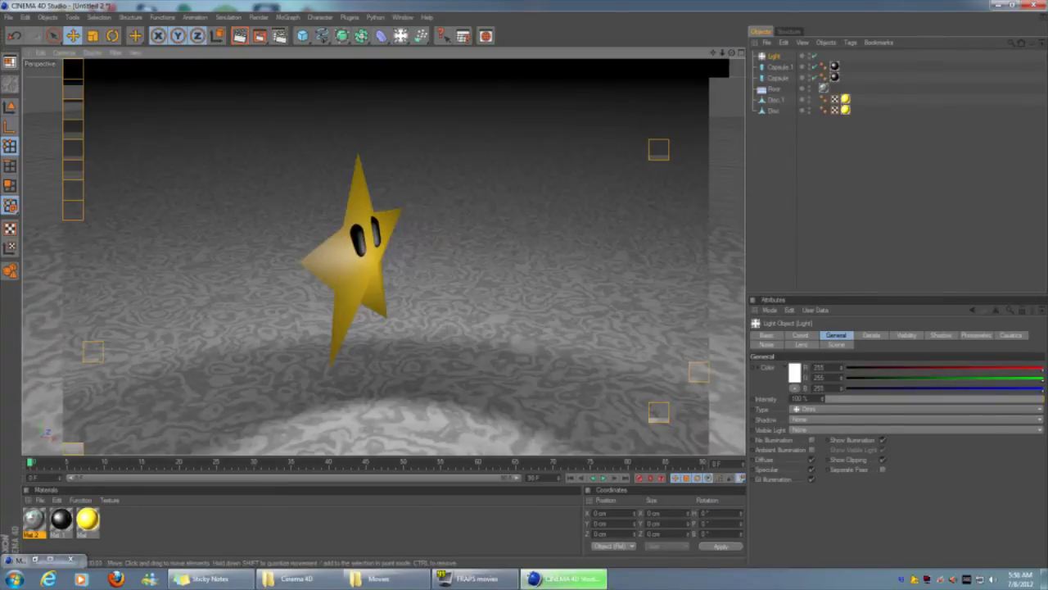
{"action": "left_click_drag", "start_coordinate": [732, 52], "coordinate": [761, 53]}
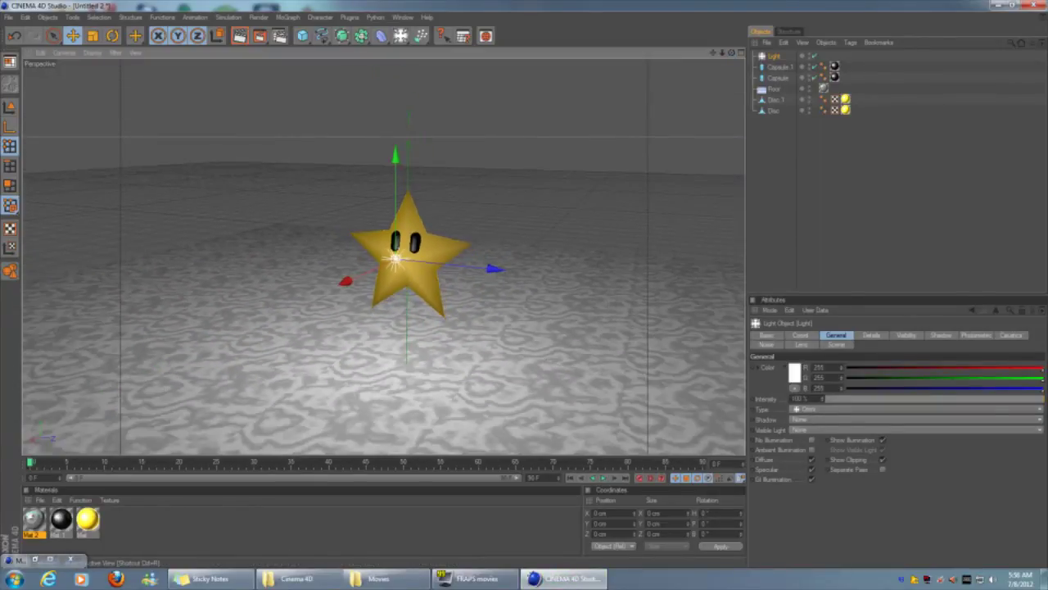
{"action": "key", "text": "ctrl+r"}
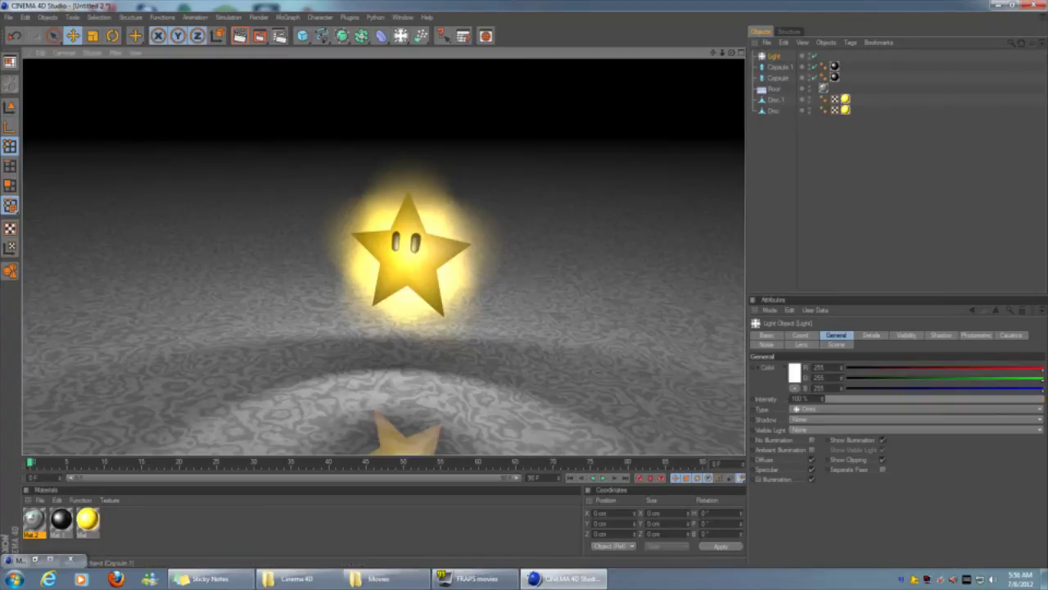
{"action": "key", "text": "ctrl+shift+a"}
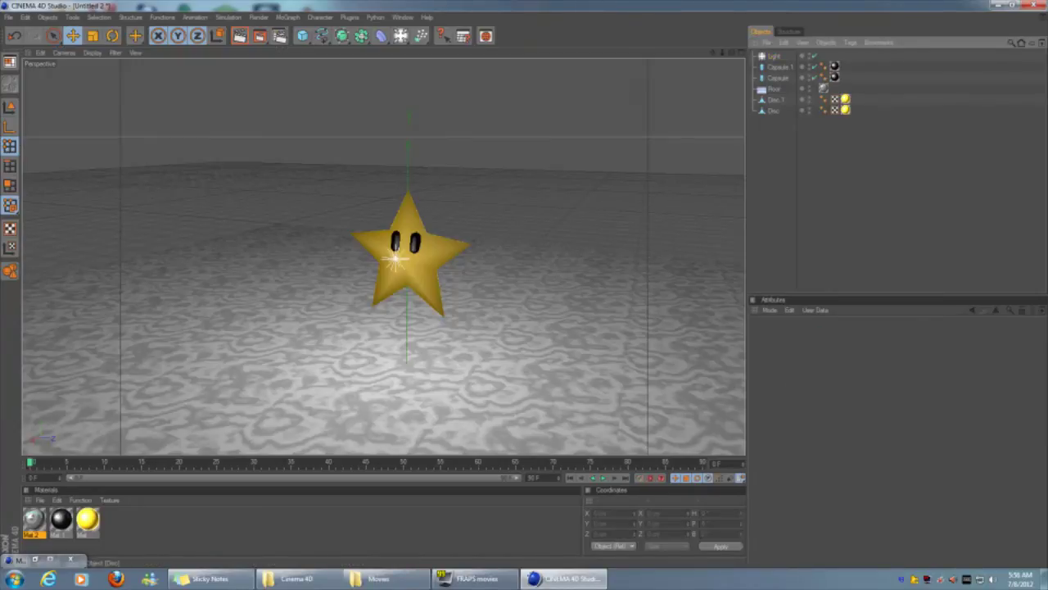
Move Floor and Light below the star parts in the object list, and group the two capsules and two discs
{"action": "left_click_drag", "start_coordinate": [773, 89], "coordinate": [773, 113]}
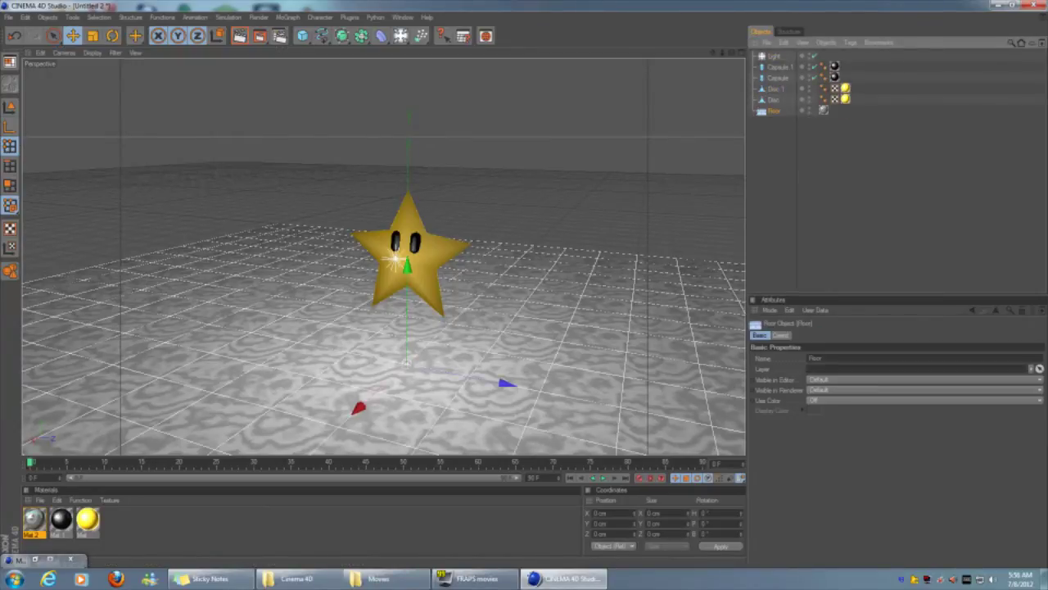
{"action": "left_click_drag", "start_coordinate": [773, 56], "coordinate": [773, 115]}
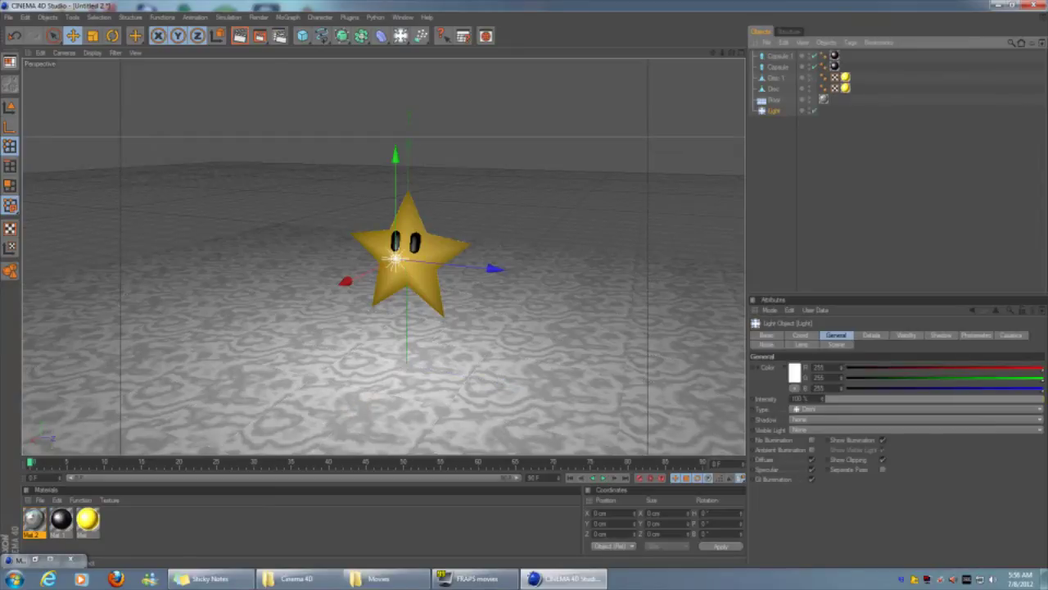
{"action": "left_click", "coordinate": [774, 89]}
{"action": "left_click", "coordinate": [775, 56], "text": "shift"}
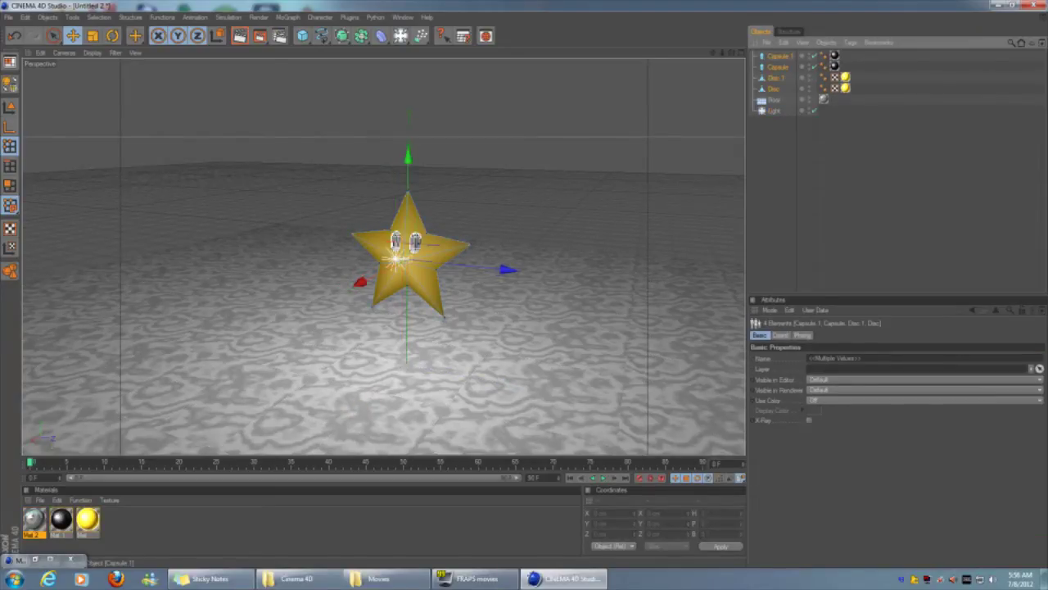
{"action": "key", "text": "alt+g"}
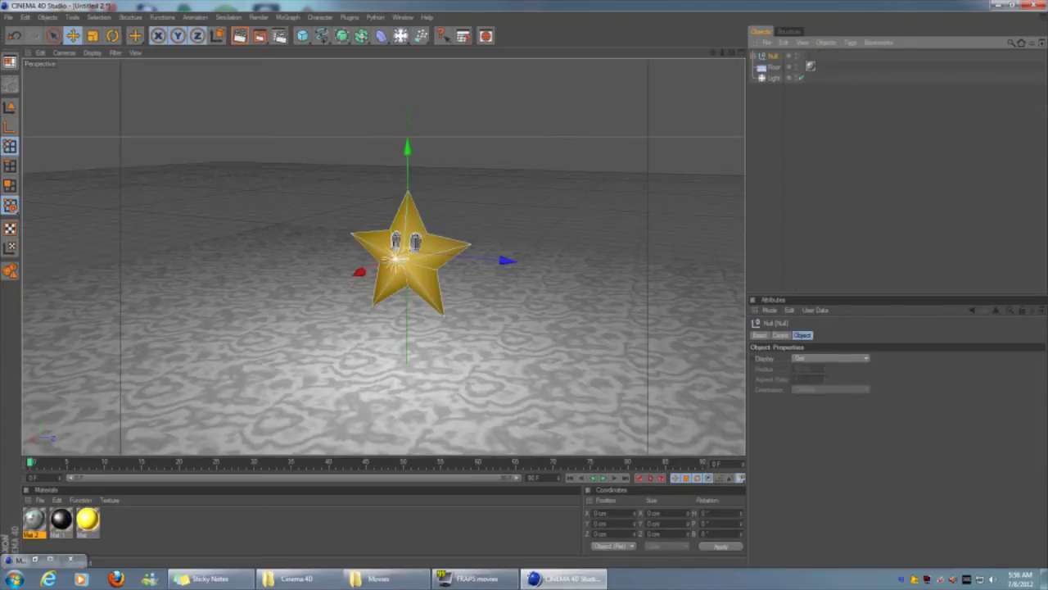
{"action": "key", "text": "ctrl+shift+a"}
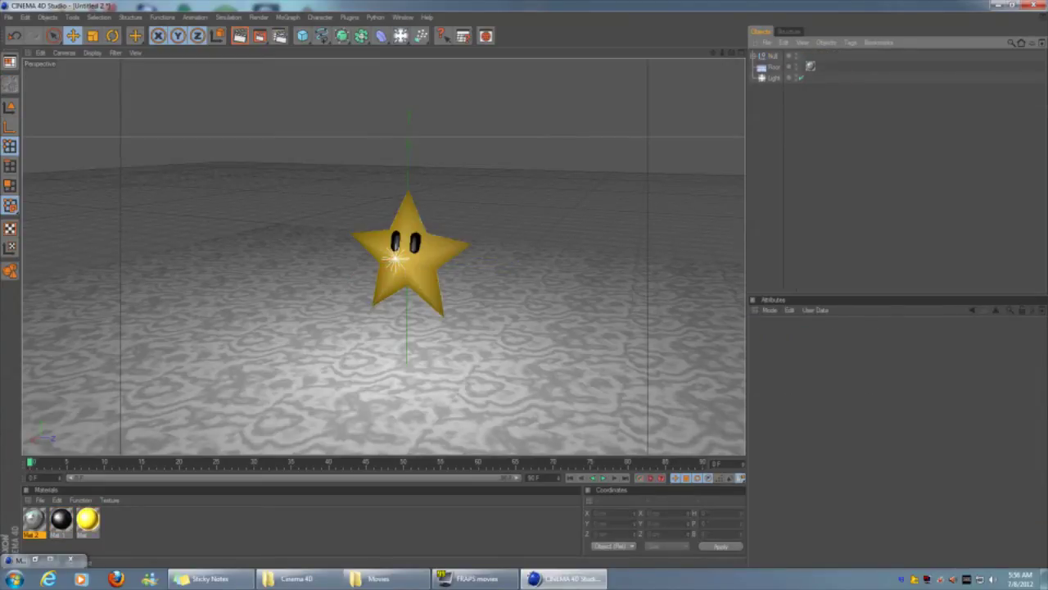
Rename the null group containing the capsules and discs to Star
{"action": "left_click", "coordinate": [753, 55]}
{"action": "left_click", "coordinate": [753, 56]}
{"action": "left_click", "coordinate": [772, 56]}
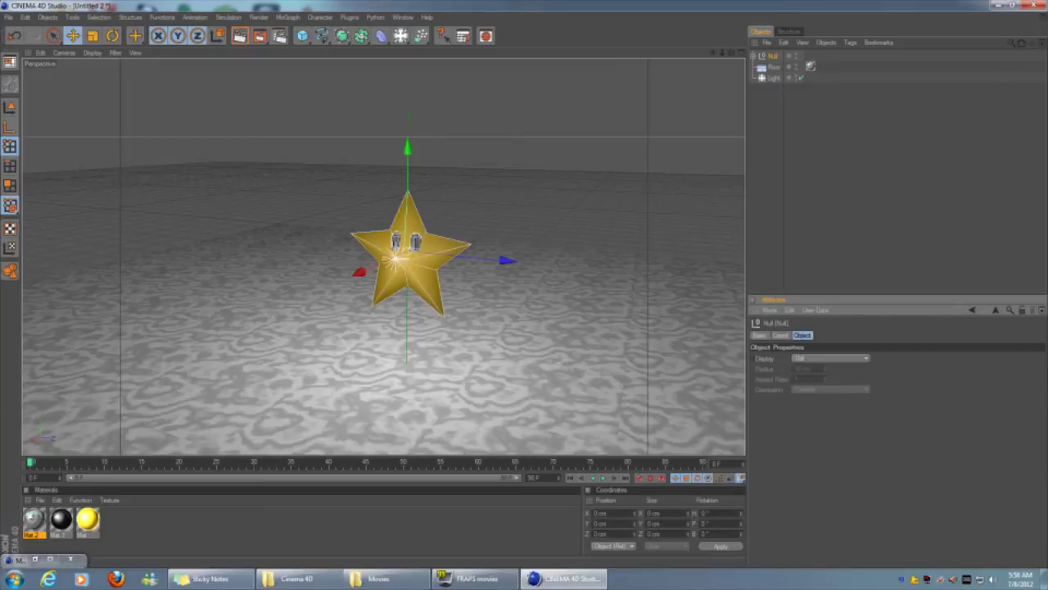
{"action": "double_click", "coordinate": [771, 56]}
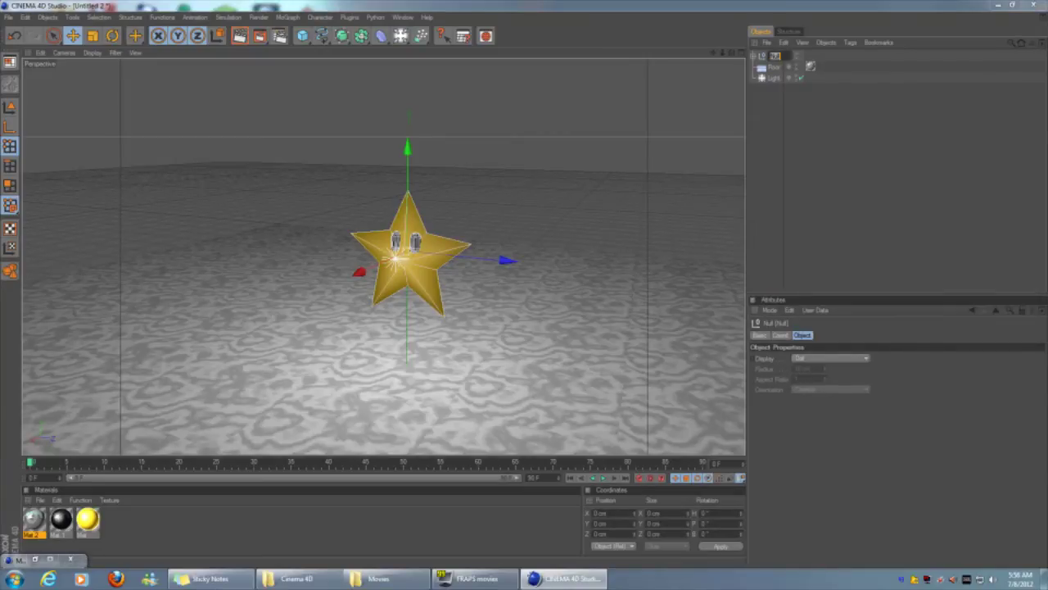
{"action": "type", "text": "Star"}
{"action": "key", "text": "Return"}
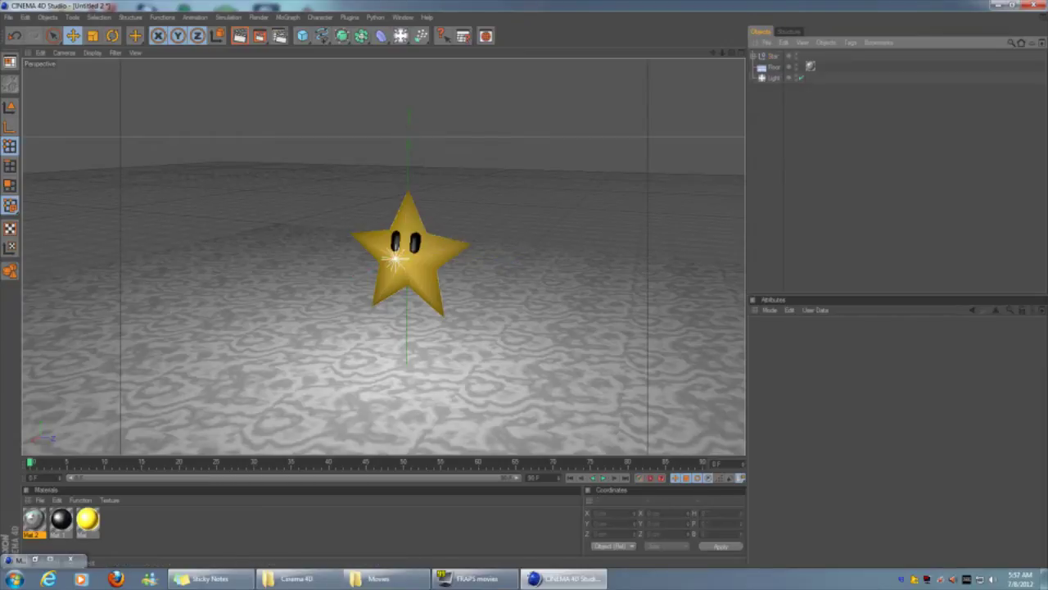
Render the star from the front to examine its glow and floor reflection, and reframe the scene from farther away and higher up
{"action": "left_click_drag", "start_coordinate": [394, 217], "coordinate": [370, 214]}
{"action": "key", "text": "ctrl+r"}
{"action": "left_click", "coordinate": [239, 35]}
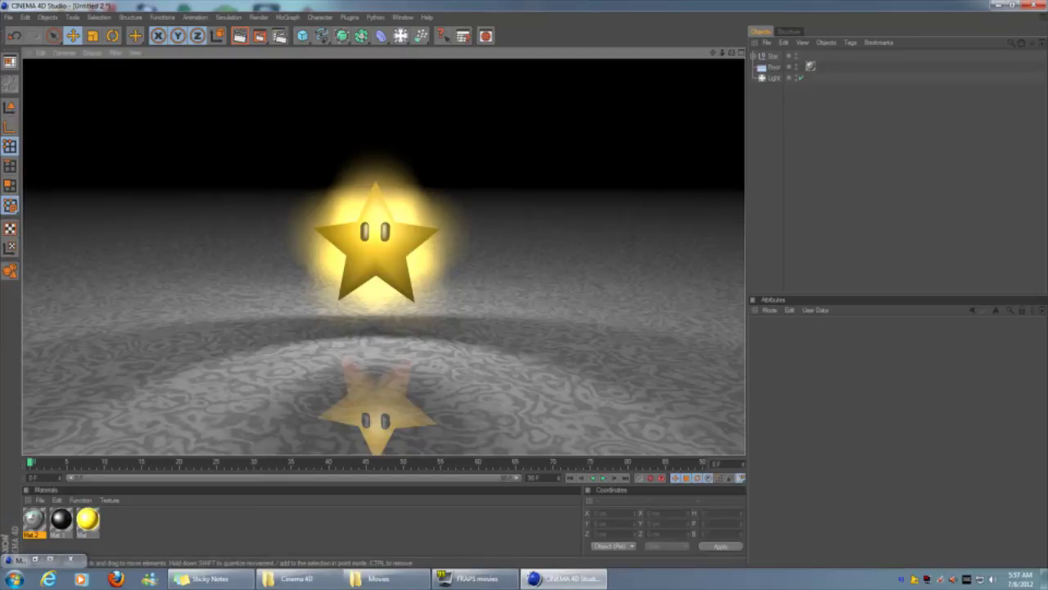
{"action": "left_click", "coordinate": [373, 216]}
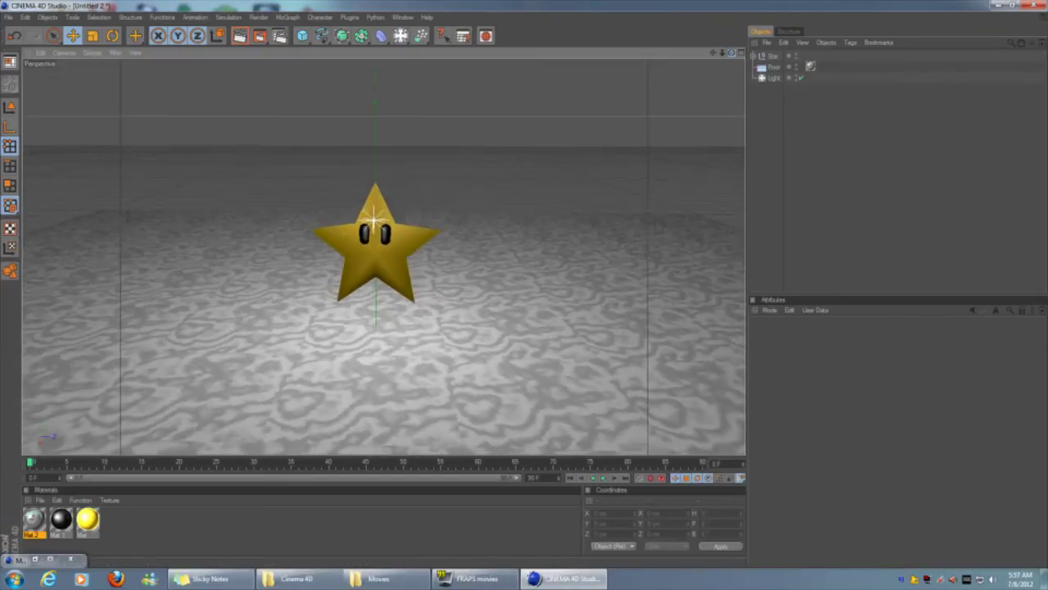
{"action": "scroll", "coordinate": [373, 215], "scroll_direction": "down", "scroll_amount": 3}
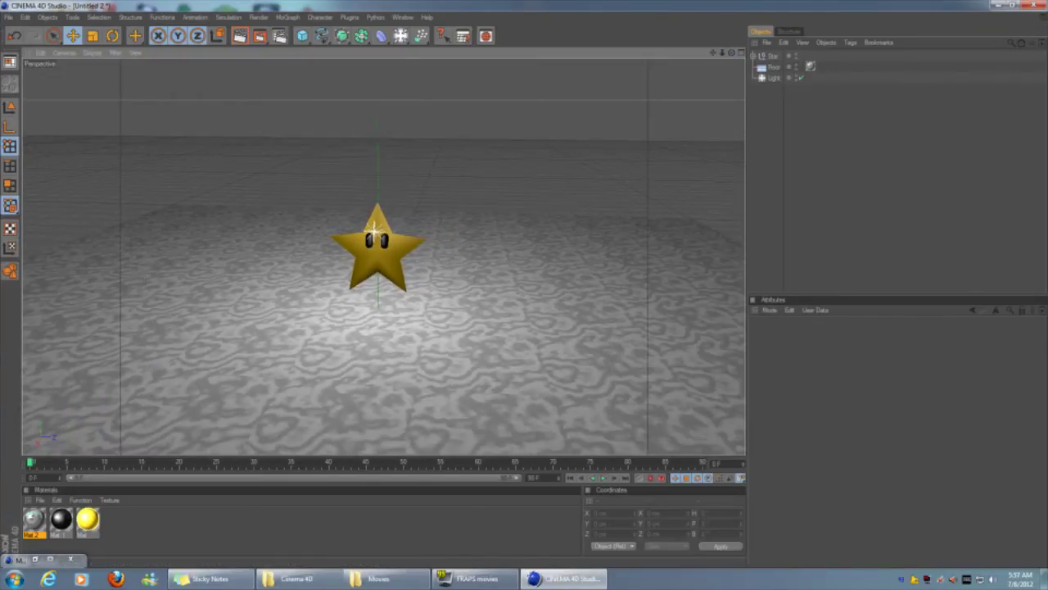
{"action": "left_click_drag", "start_coordinate": [731, 53], "coordinate": [732, 107]}
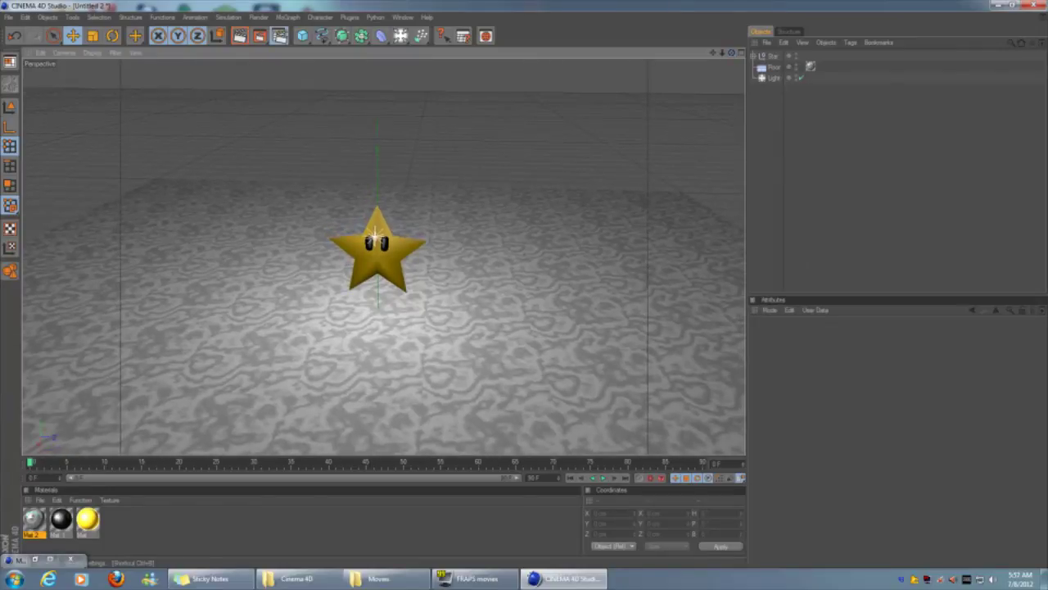
Turn off Include Sound for the regular image in the render save settings
{"action": "left_click", "coordinate": [279, 36]}
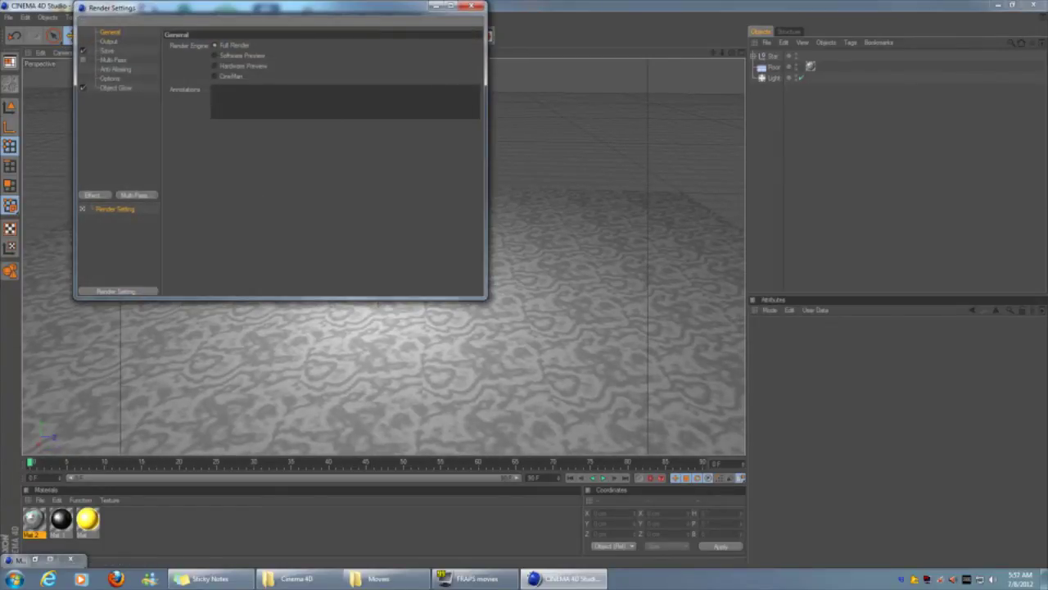
{"action": "left_click", "coordinate": [106, 51]}
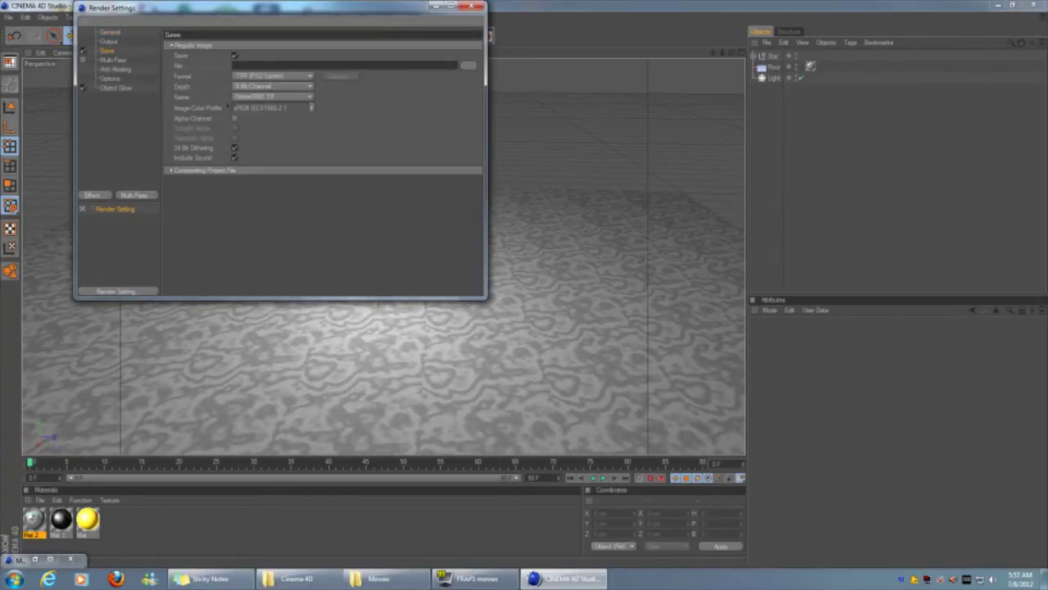
{"action": "left_click", "coordinate": [235, 157]}
Configure the render's anti-aliasing as Best with the Animation filter and a 2x2 maximum level
{"action": "left_click", "coordinate": [115, 69]}
{"action": "left_click", "coordinate": [269, 46]}
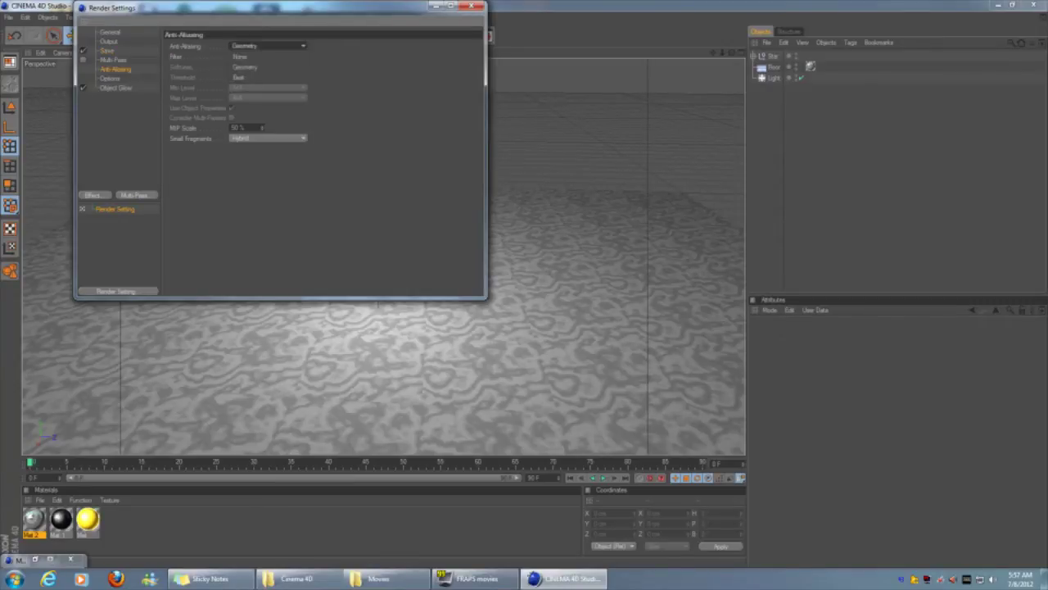
{"action": "left_click", "coordinate": [261, 80]}
{"action": "left_click", "coordinate": [269, 56]}
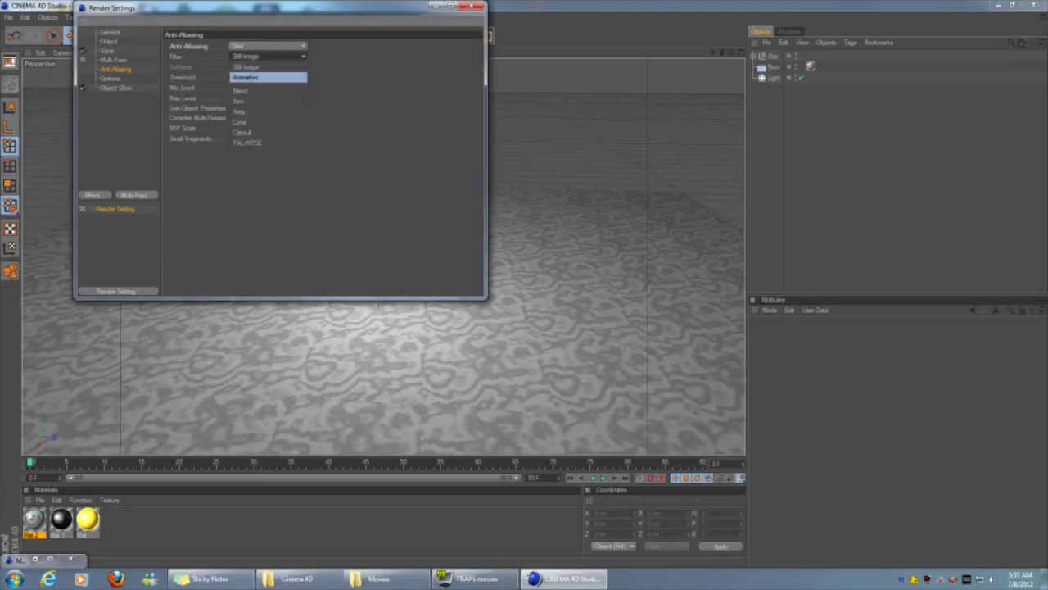
{"action": "left_click", "coordinate": [260, 75]}
{"action": "left_click", "coordinate": [269, 98]}
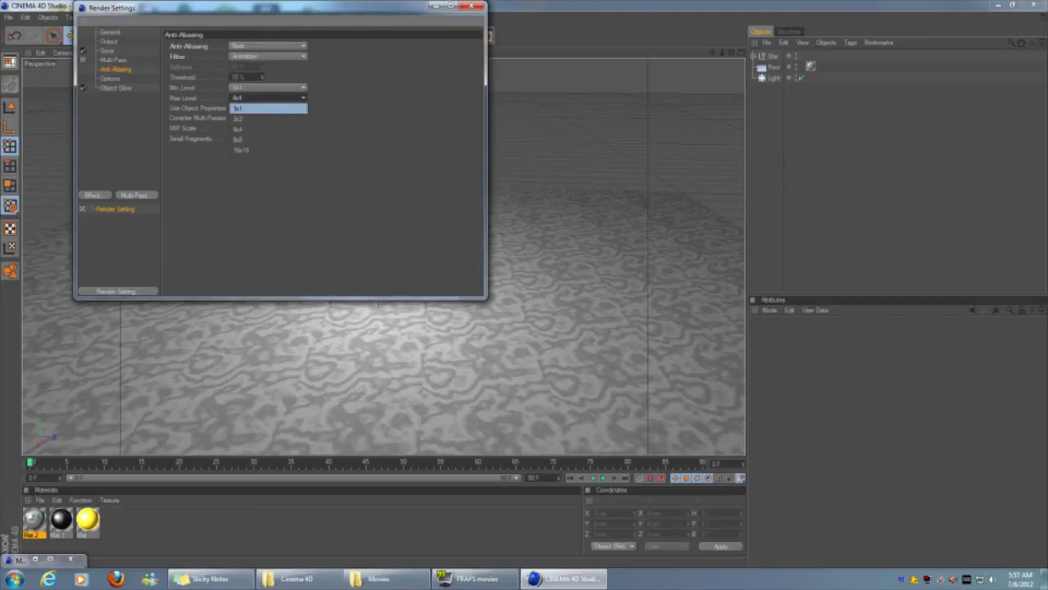
{"action": "left_click", "coordinate": [261, 116]}
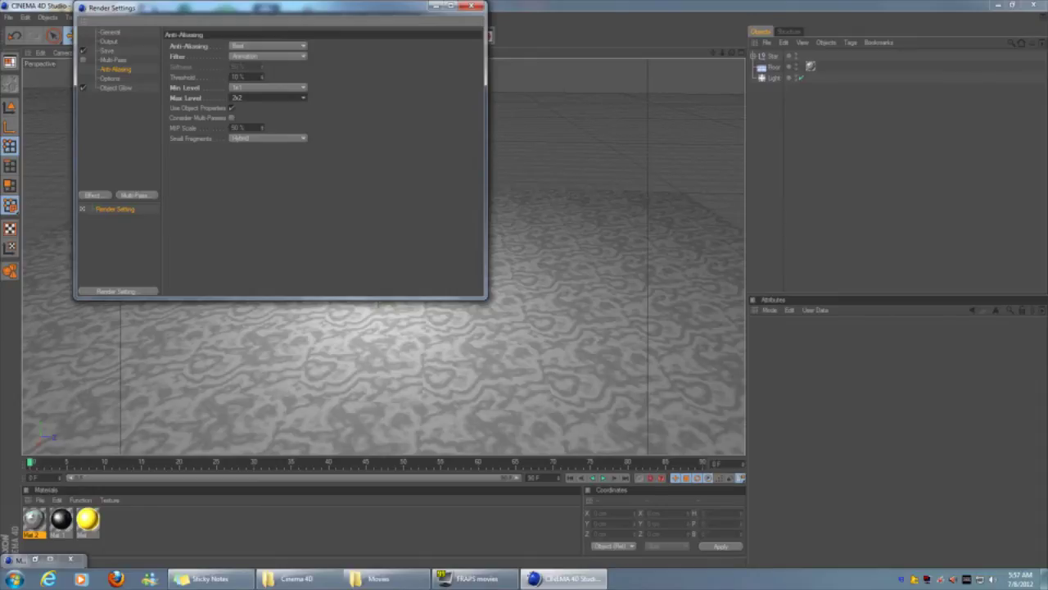
Change the ray, reflection and shadow depths in the render options and turn off Blurriness
{"action": "left_click", "coordinate": [110, 78]}
{"action": "double_click", "coordinate": [321, 57]}
{"action": "type", "text": "8"}
{"action": "double_click", "coordinate": [322, 76]}
{"action": "type", "text": "4"}
{"action": "key", "text": "Return"}
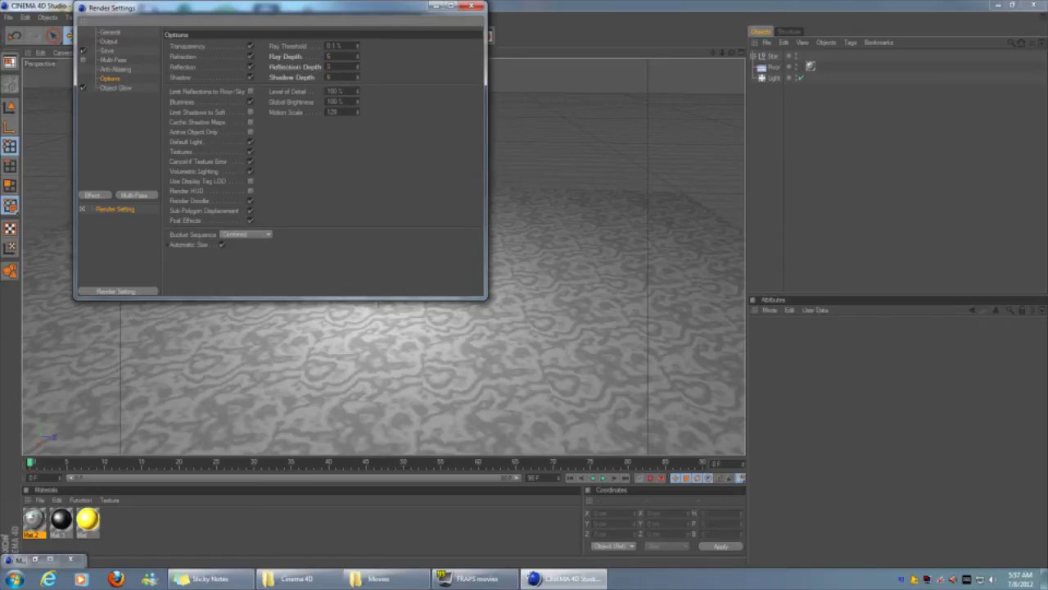
{"action": "left_click", "coordinate": [250, 101]}
Set the render output size to 1280 × 720 pixels
{"action": "left_click", "coordinate": [115, 87]}
{"action": "left_click", "coordinate": [108, 41]}
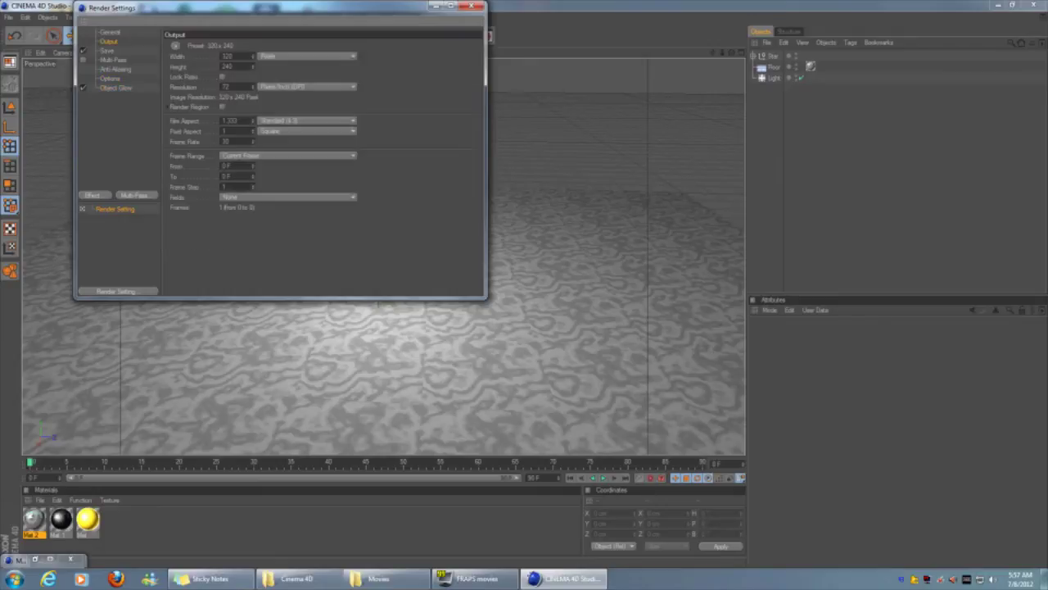
{"action": "left_click", "coordinate": [226, 55]}
{"action": "type", "text": "1280"}
{"action": "key", "text": "Tab"}
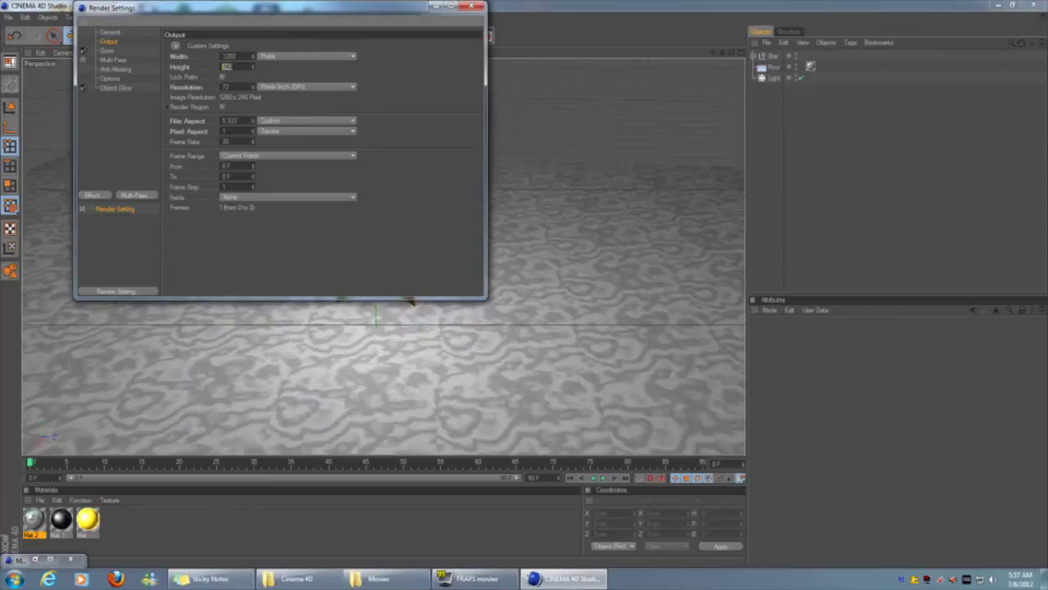
{"action": "type", "text": "720"}
{"action": "key", "text": "Return"}
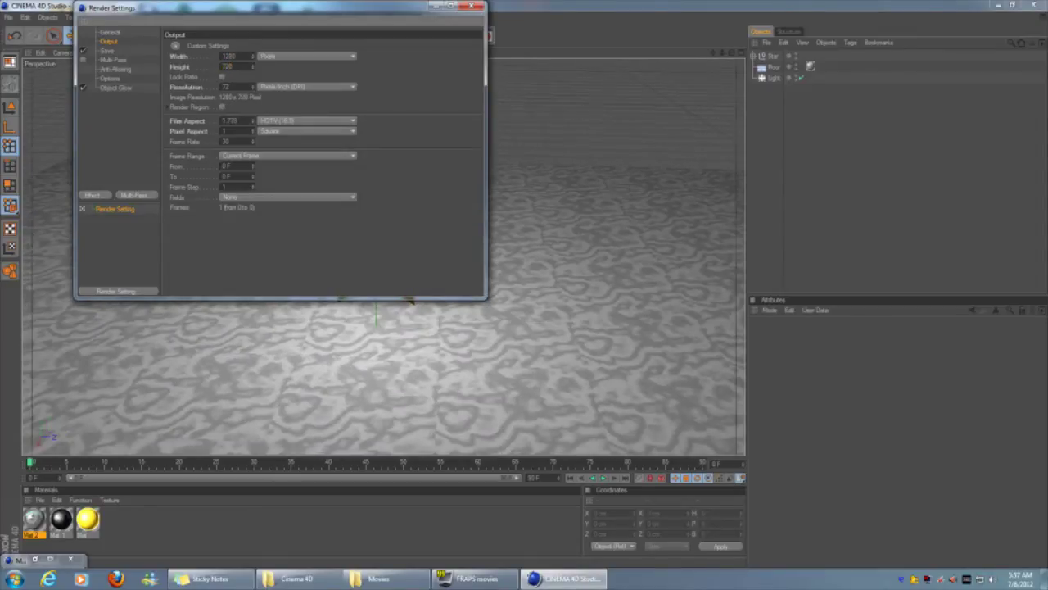
Lock the output ratio and set the render frame range to All Frames
{"action": "left_click", "coordinate": [222, 76]}
{"action": "left_click", "coordinate": [287, 155]}
{"action": "left_click", "coordinate": [246, 184]}
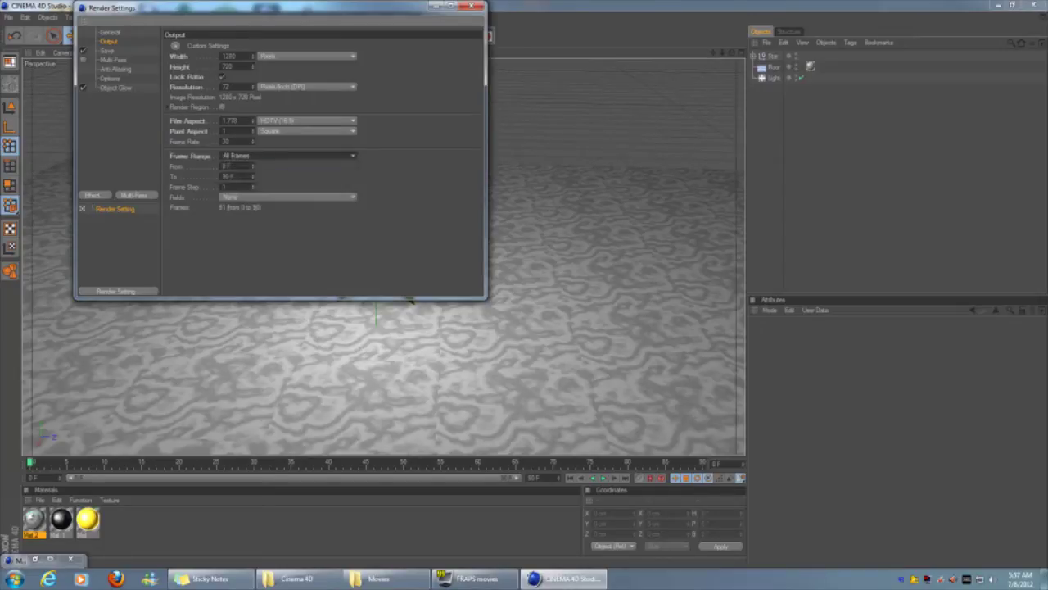
Review the general, output and save settings, minimize the render settings, and render the star scene
{"action": "left_click", "coordinate": [110, 32]}
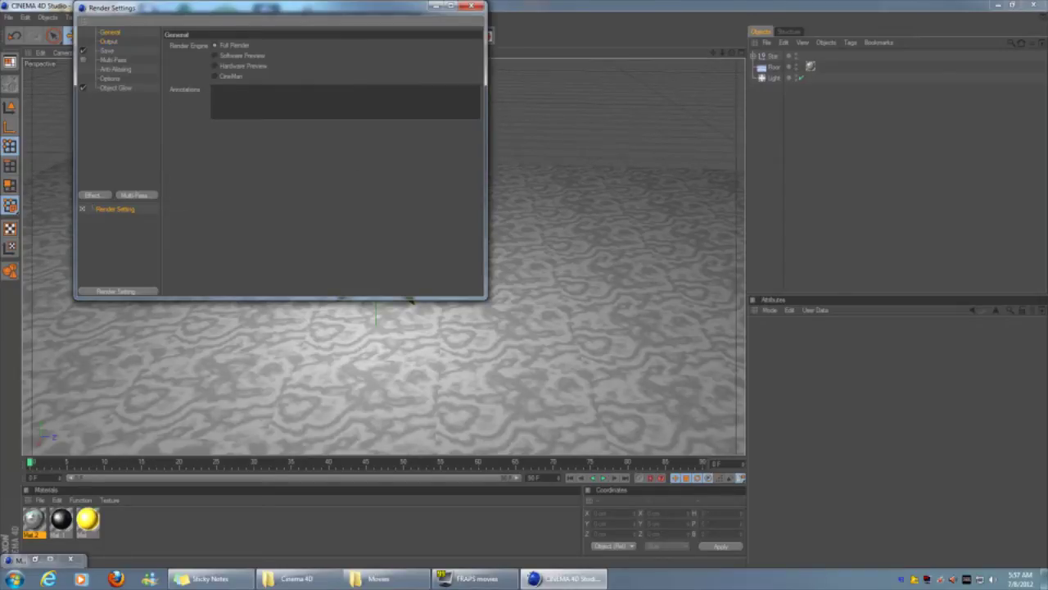
{"action": "left_click", "coordinate": [108, 41]}
{"action": "left_click", "coordinate": [107, 51]}
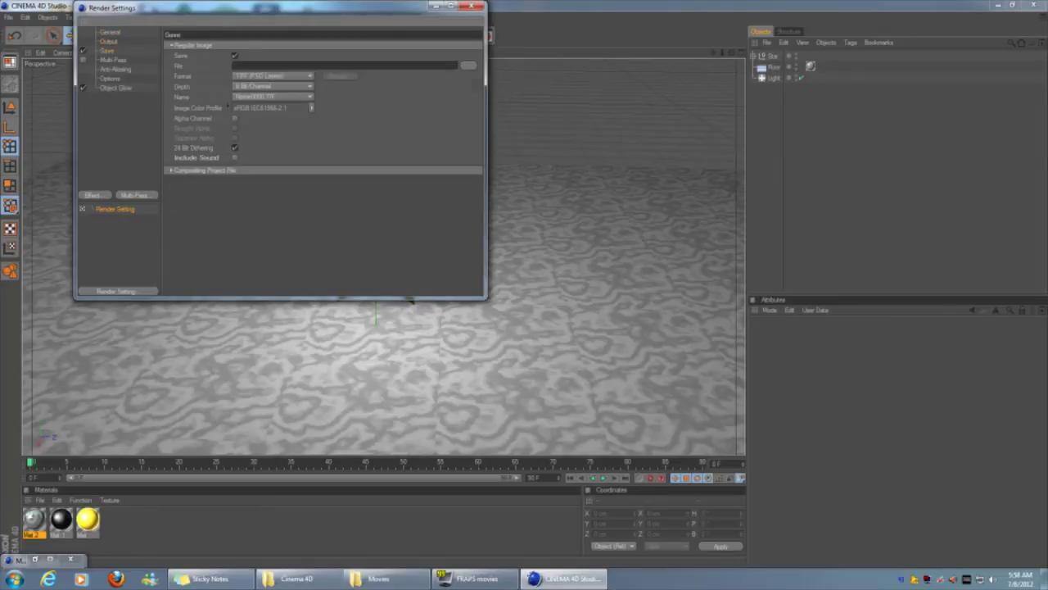
{"action": "left_click", "coordinate": [434, 6]}
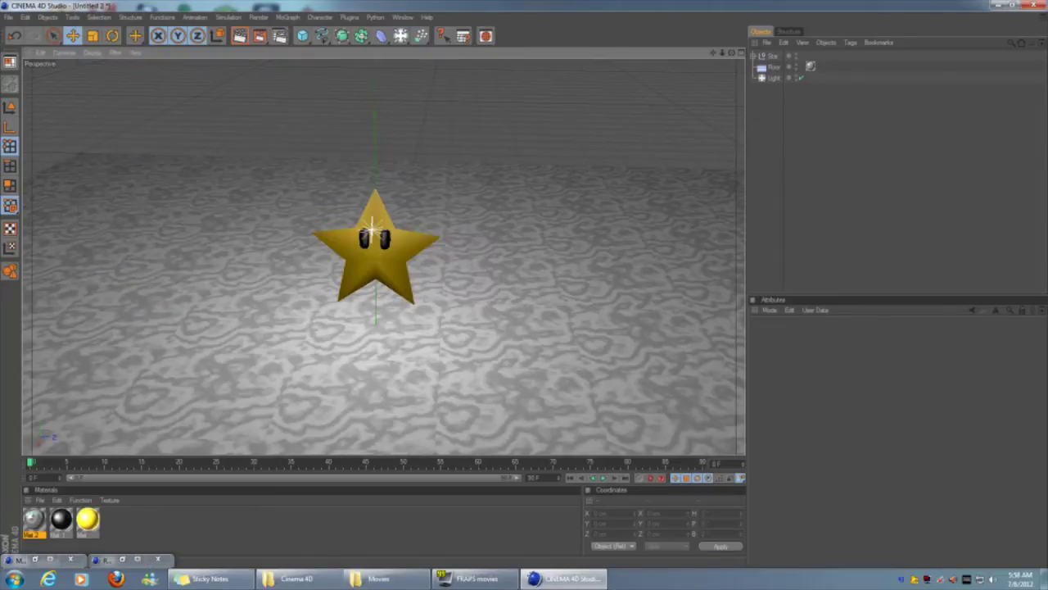
{"action": "key", "text": "ctrl+r"}
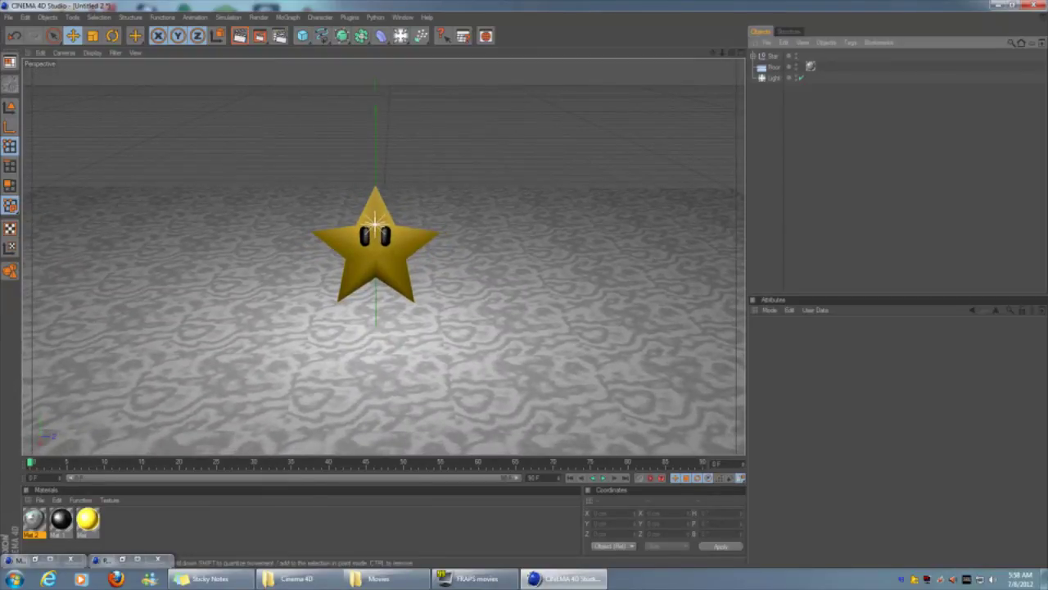
Add a cube, raise it to the star's height, and move it sideways to stand left of the star
{"action": "left_click", "coordinate": [303, 36]}
{"action": "left_click", "coordinate": [336, 46]}
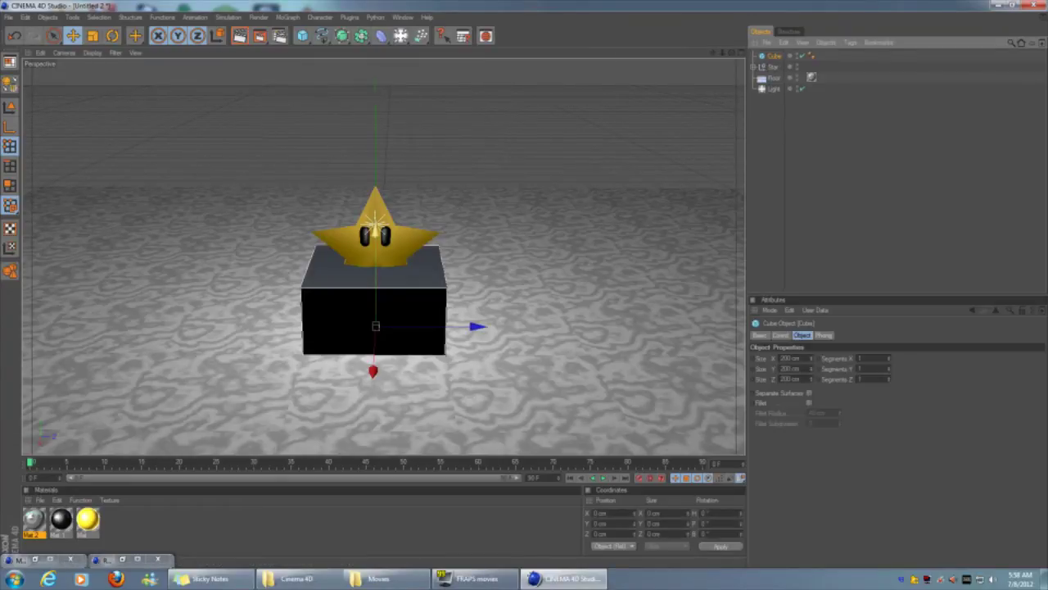
{"action": "left_click_drag", "start_coordinate": [374, 244], "coordinate": [374, 147]}
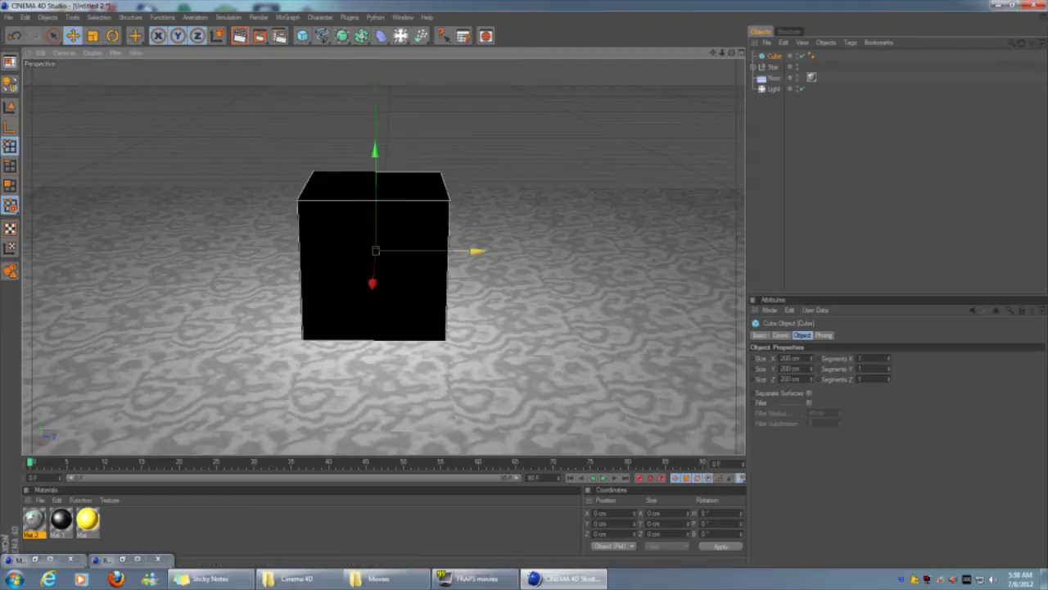
{"action": "left_click_drag", "start_coordinate": [475, 253], "coordinate": [254, 262]}
{"action": "key", "text": "t"}
{"action": "left_click_drag", "start_coordinate": [369, 262], "coordinate": [475, 262], "text": "alt"}
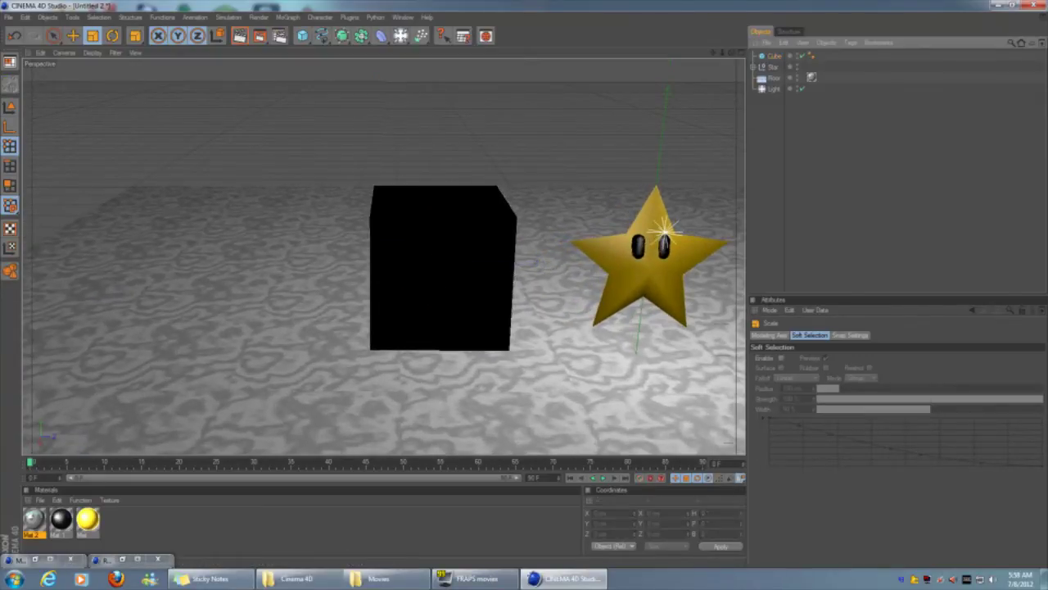
Create a new material with Mario_Question_Block.png as its color texture
{"action": "key", "text": "ctrl+n"}
{"action": "double_click", "coordinate": [34, 521]}
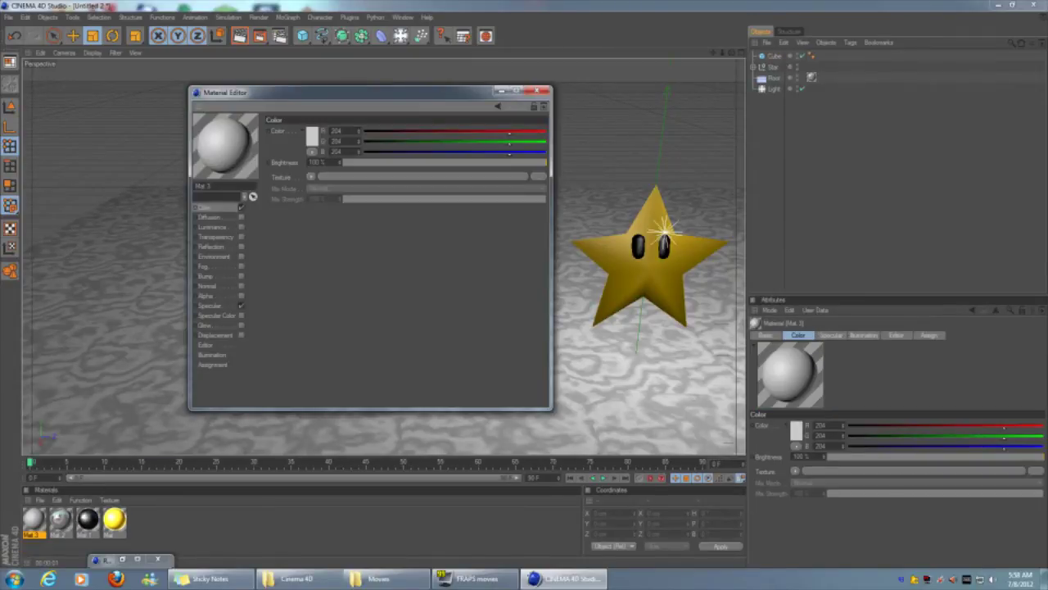
{"action": "left_click", "coordinate": [539, 176]}
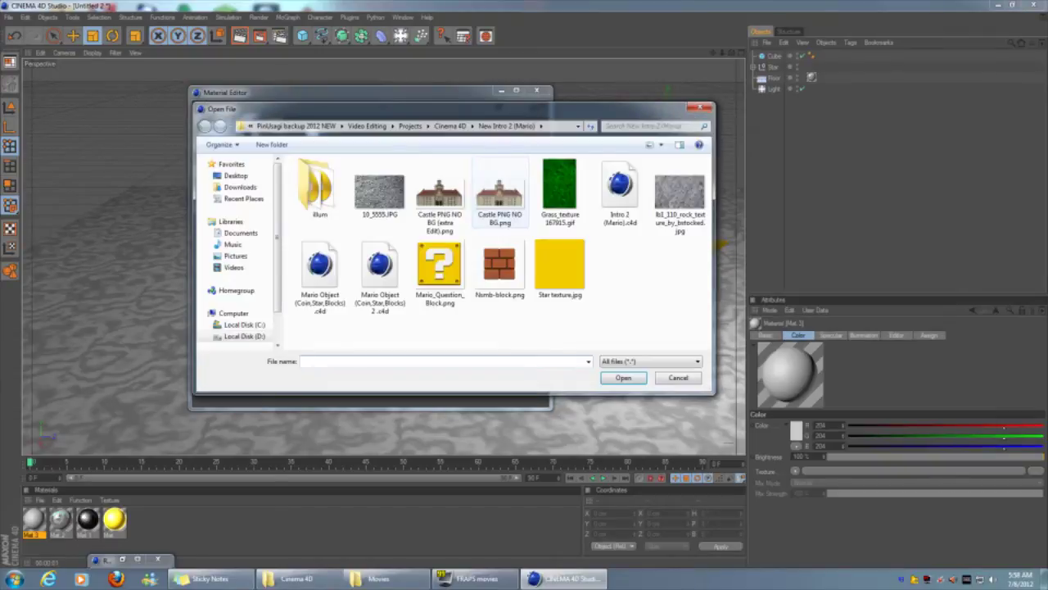
{"action": "left_click", "coordinate": [440, 270]}
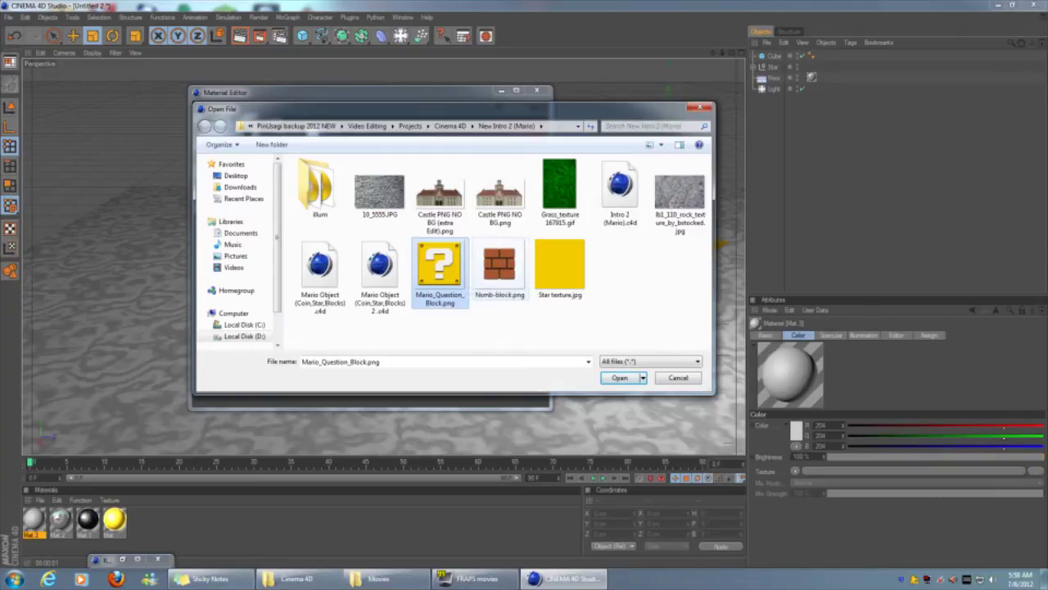
{"action": "left_click", "coordinate": [500, 266]}
{"action": "double_click", "coordinate": [440, 266]}
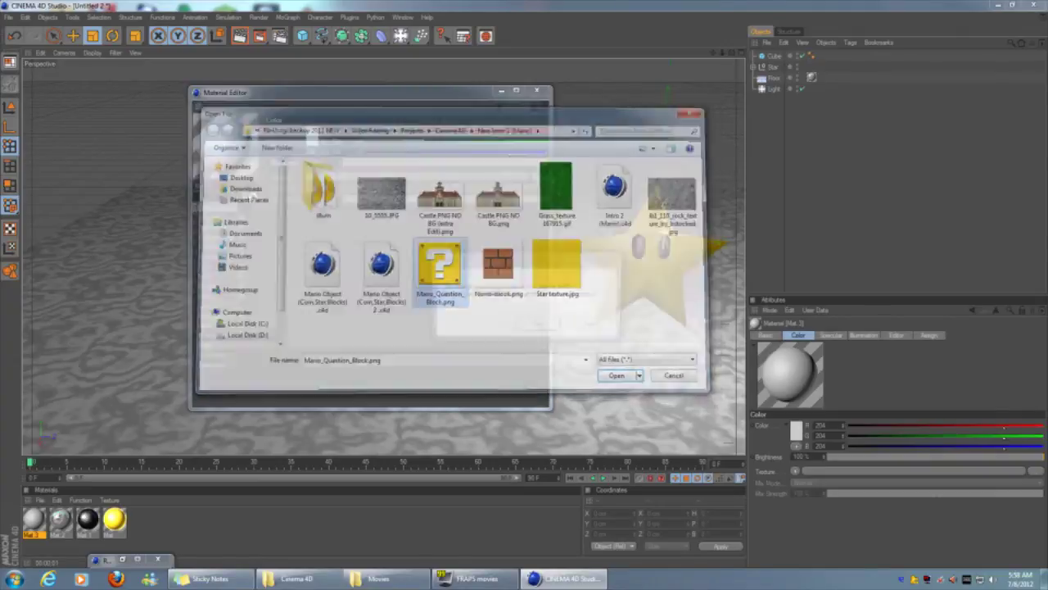
{"action": "key", "text": "Return"}
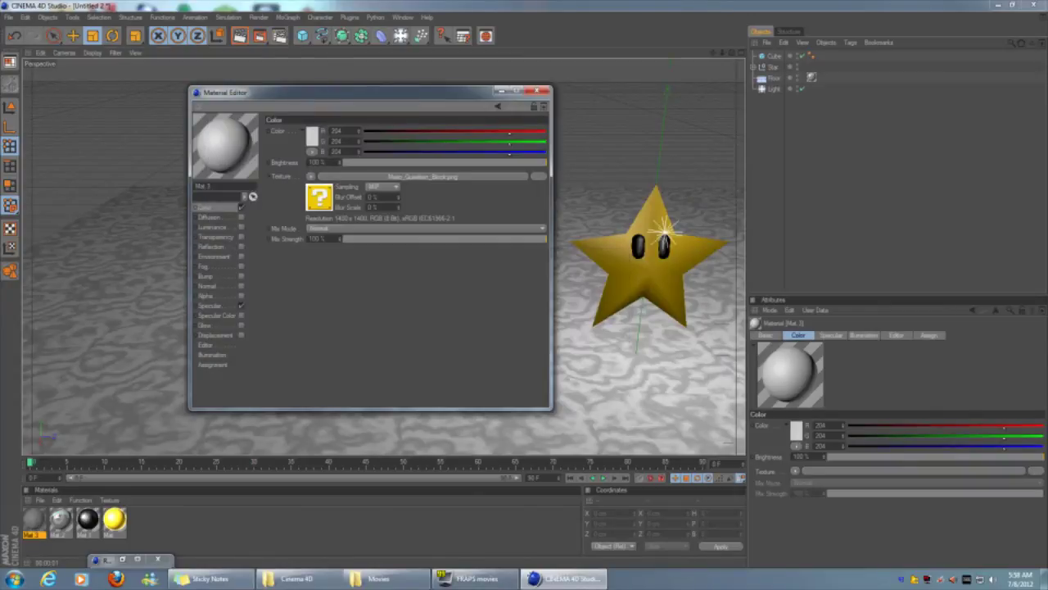
Apply the question-block material to the cube and move the material editor clear of the scene
{"action": "left_click_drag", "start_coordinate": [459, 91], "coordinate": [277, 67]}
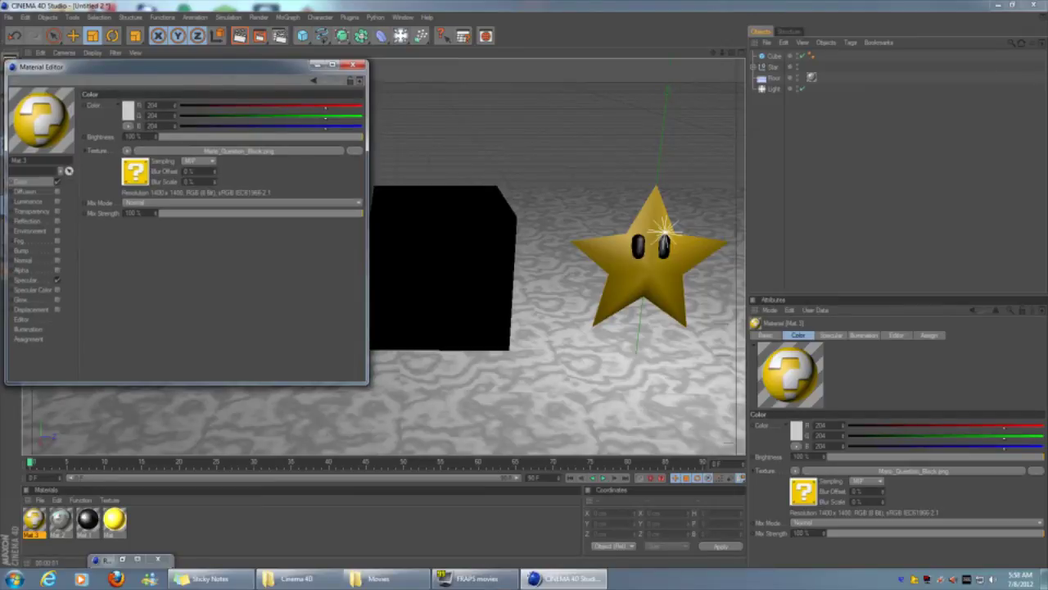
{"action": "left_click_drag", "start_coordinate": [34, 518], "coordinate": [774, 55]}
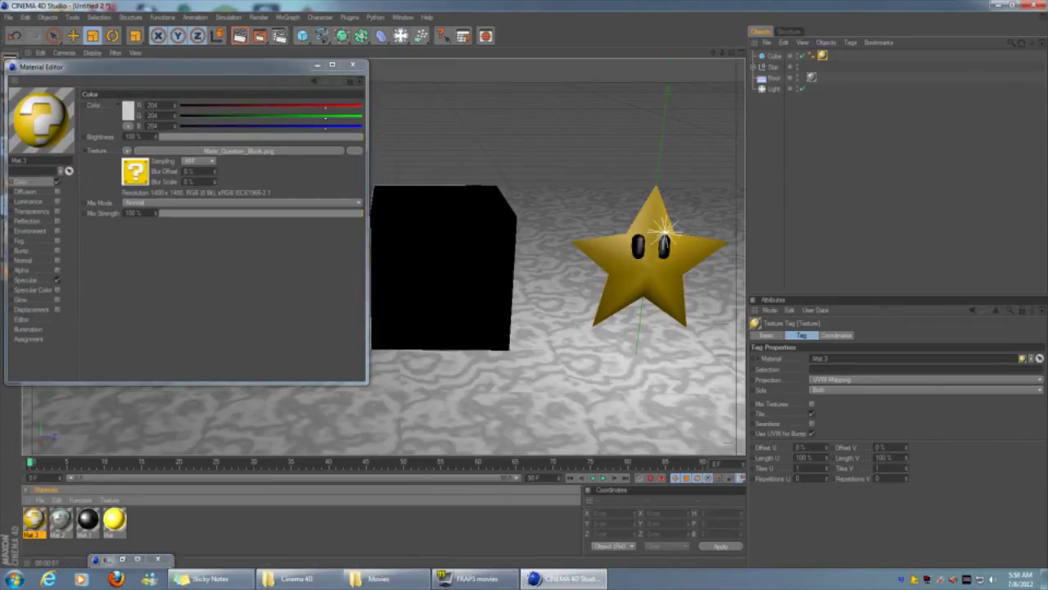
{"action": "left_click_drag", "start_coordinate": [163, 67], "coordinate": [14, 47]}
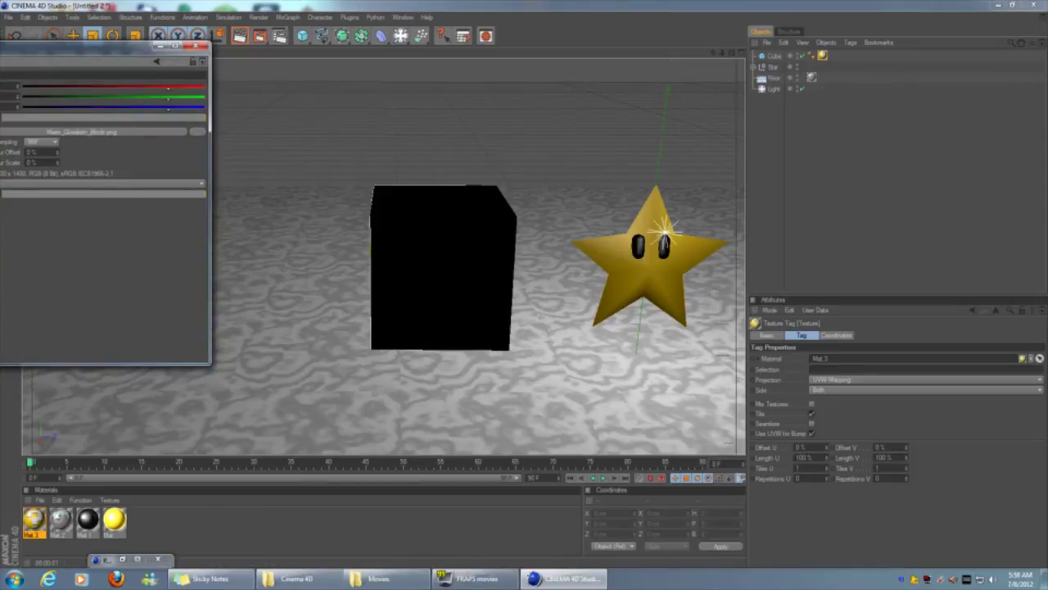
Add a second light and position it above and to the right of the star so the cube is lit
{"action": "left_click", "coordinate": [400, 35]}
{"action": "left_click", "coordinate": [434, 46]}
{"action": "scroll", "coordinate": [385, 262], "scroll_direction": "down", "scroll_amount": 4}
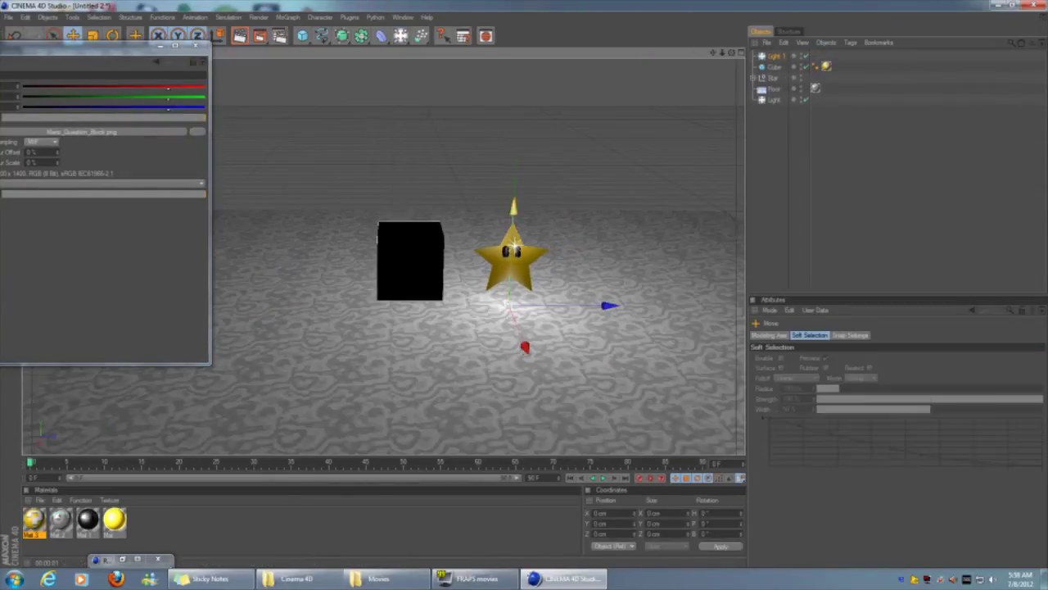
{"action": "left_click_drag", "start_coordinate": [505, 305], "coordinate": [551, 211]}
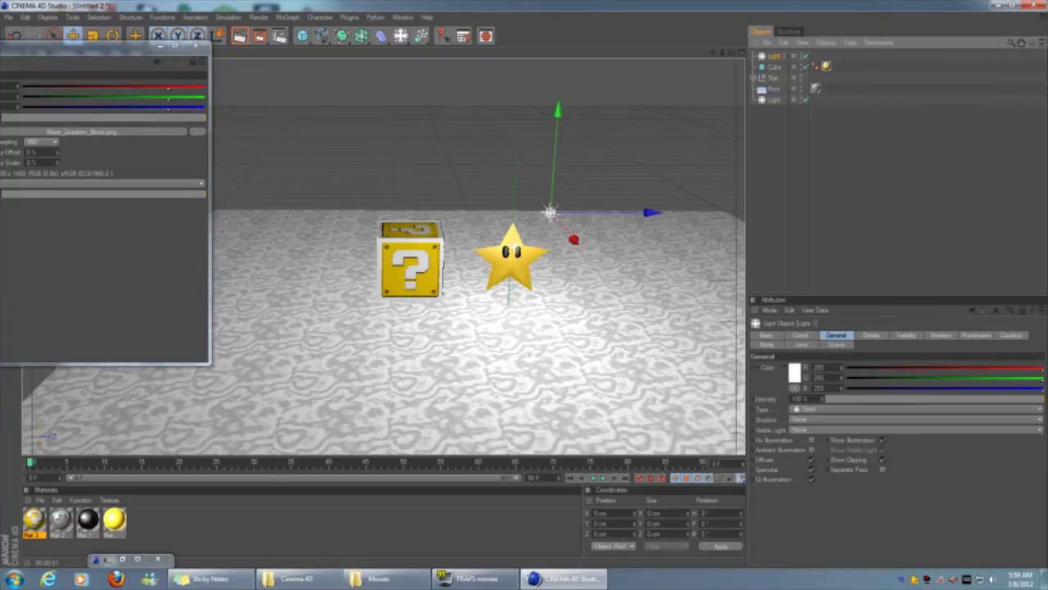
Set the second light's shadow type to Area, deselect everything, and render the scene
{"action": "left_click", "coordinate": [941, 335]}
{"action": "left_click", "coordinate": [819, 367]}
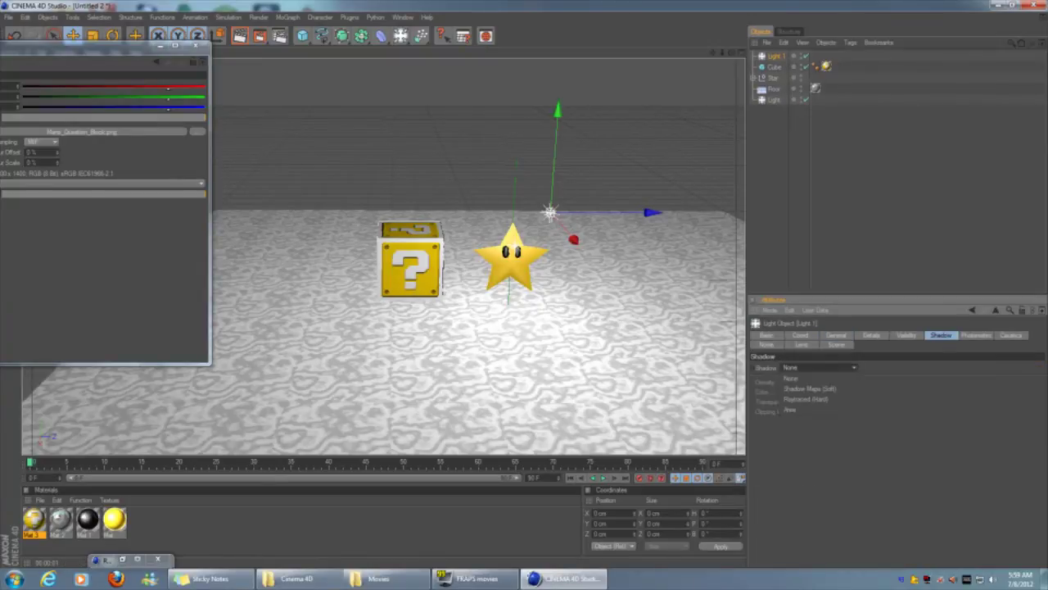
{"action": "left_click", "coordinate": [806, 409]}
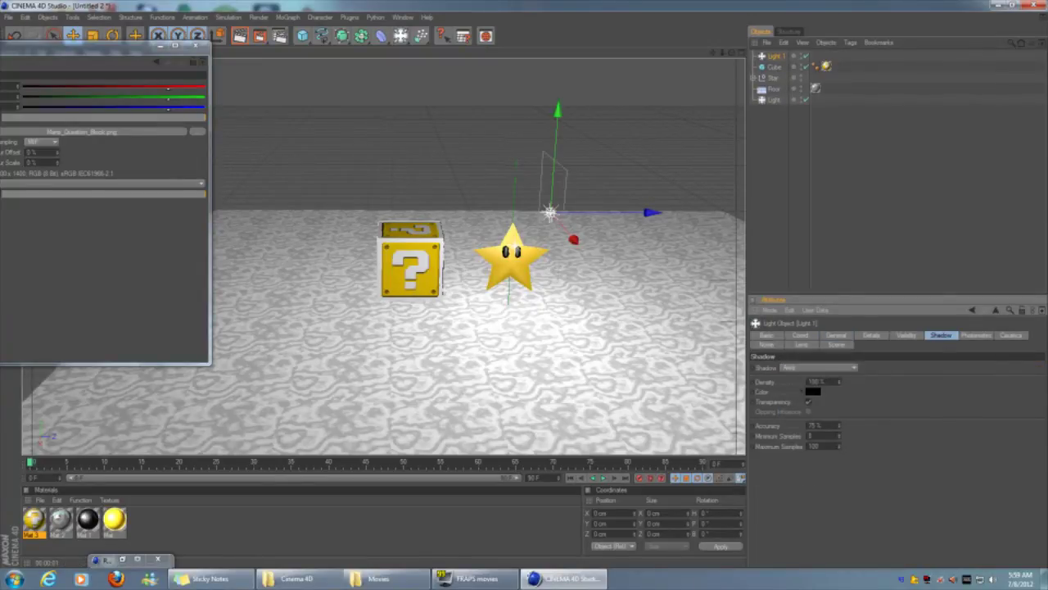
{"action": "key", "text": "ctrl+shift+a"}
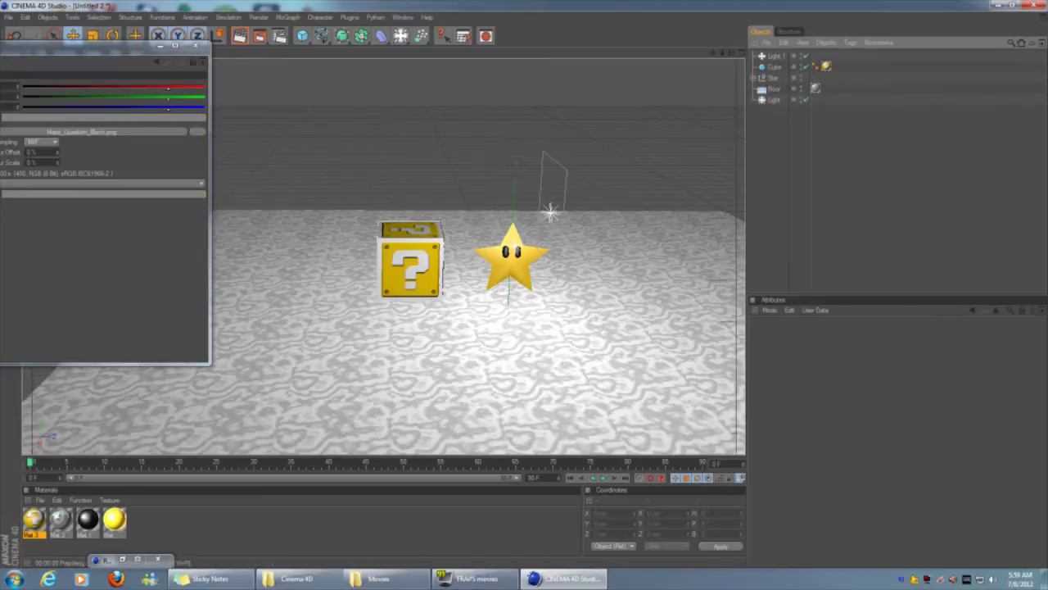
{"action": "key", "text": "ctrl+r"}
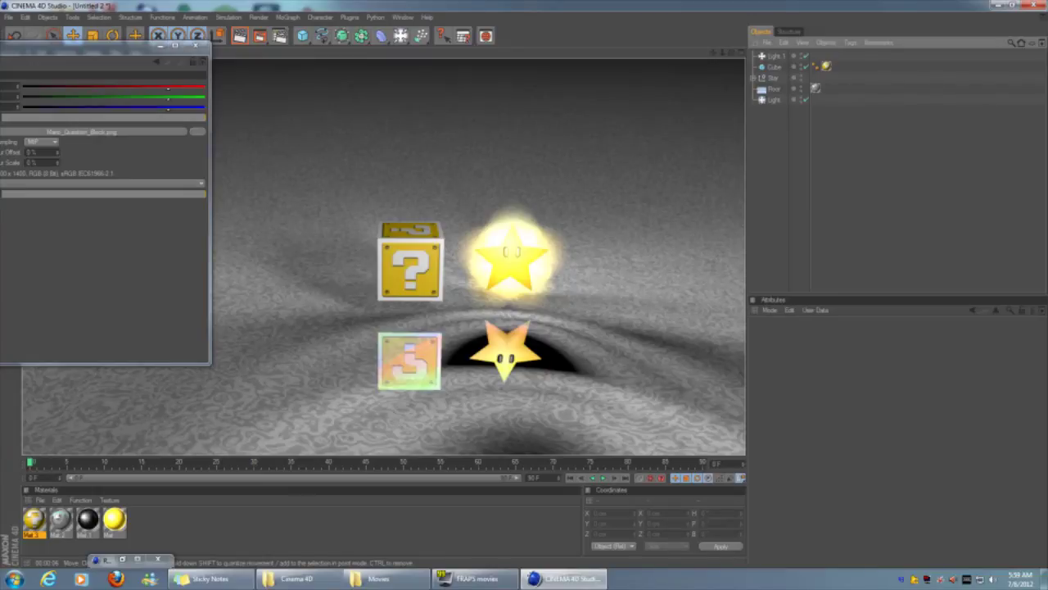
Move the second light farther right of the star, and set its shadow accuracy to 100% and minimum samples to 15
{"action": "left_click", "coordinate": [533, 229]}
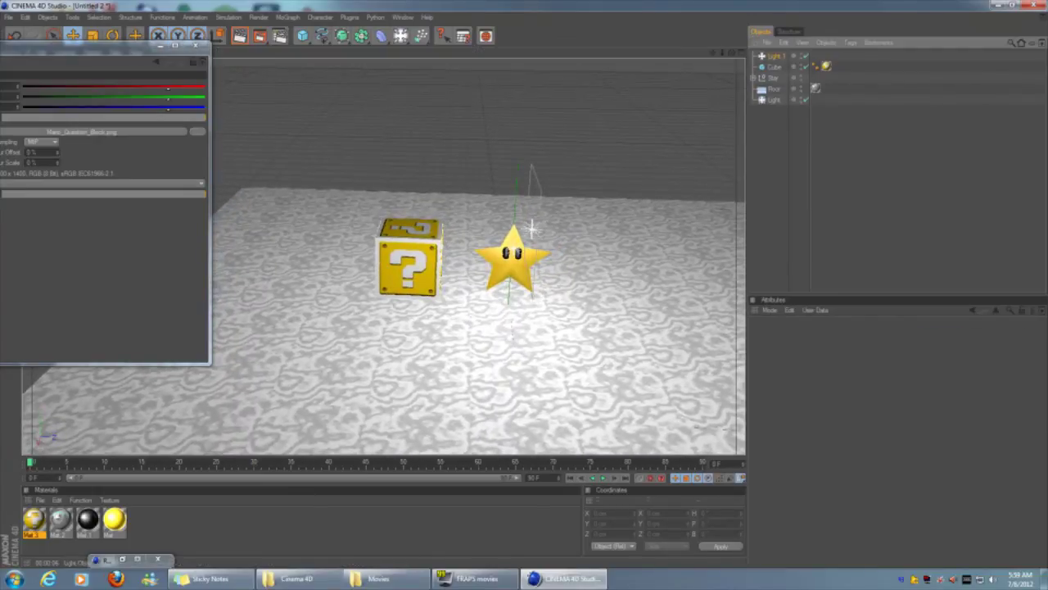
{"action": "left_click_drag", "start_coordinate": [636, 231], "coordinate": [728, 236]}
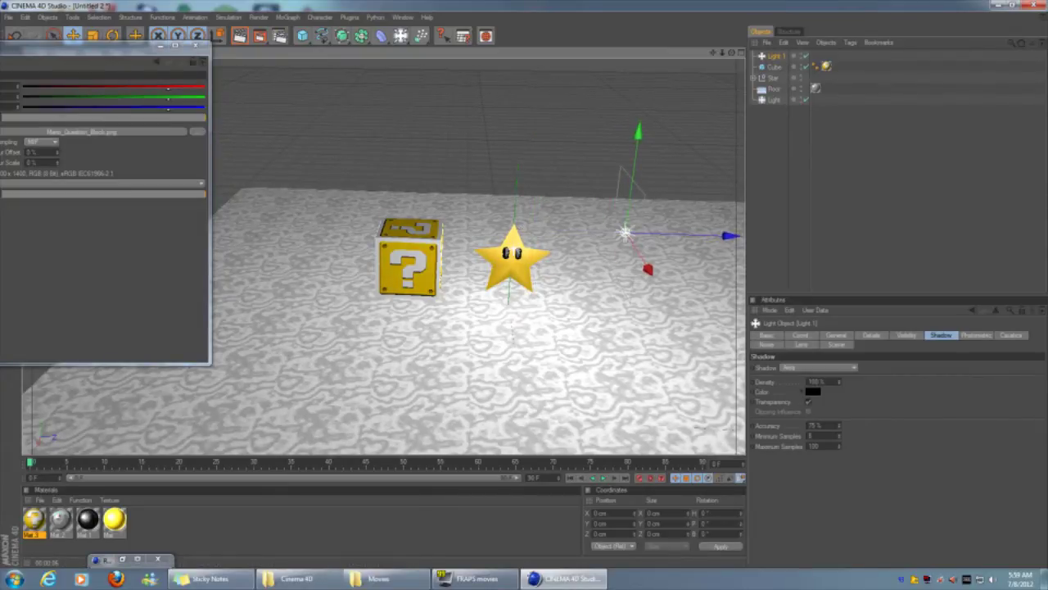
{"action": "double_click", "coordinate": [815, 425]}
{"action": "type", "text": "1"}
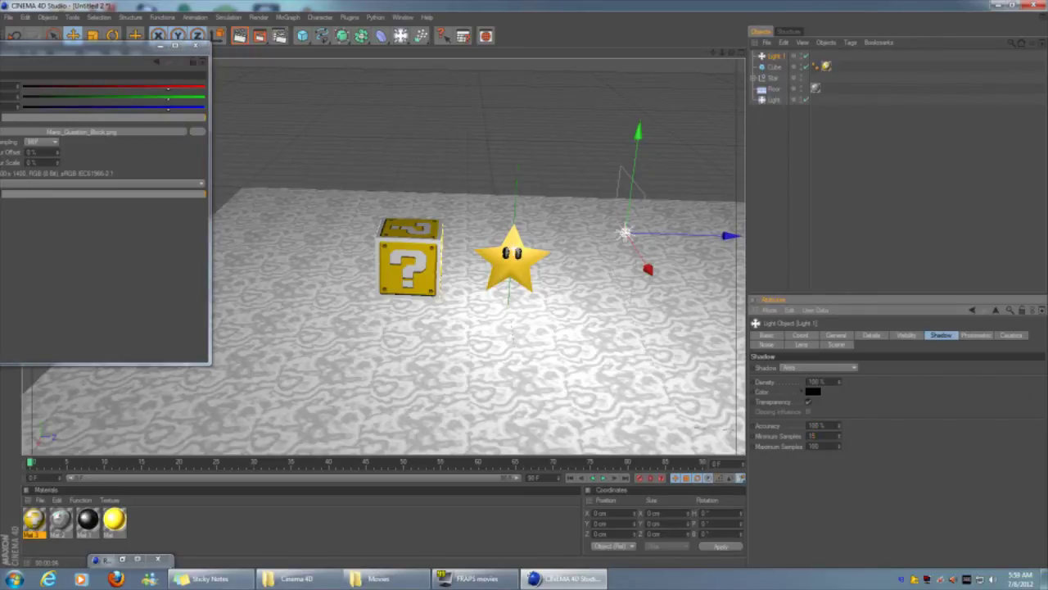
Render the scene, raise the first light above the star, and render the scene again
{"action": "key", "text": "ctrl+r"}
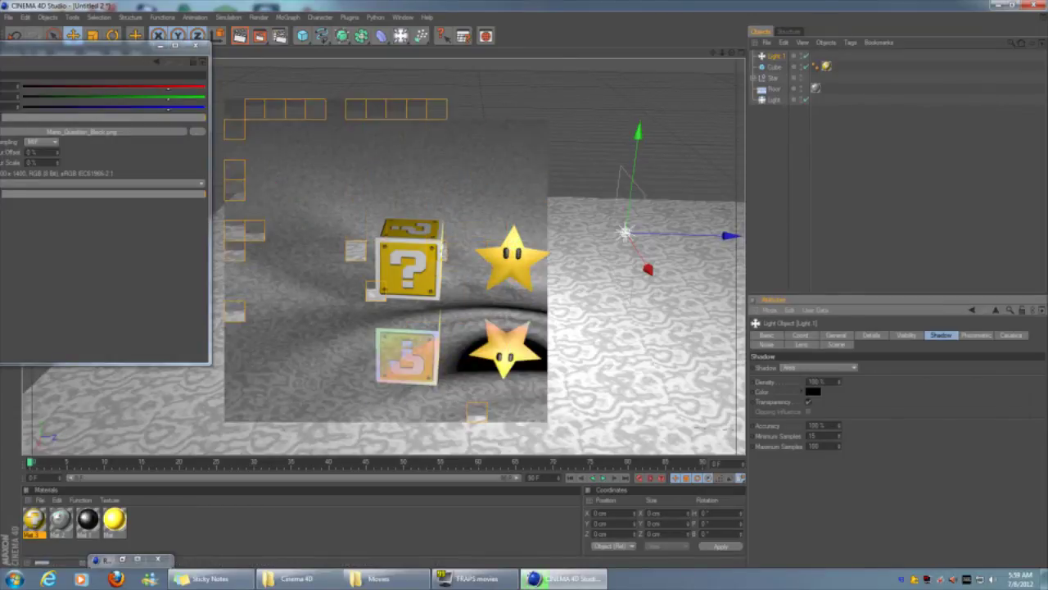
{"action": "key", "text": "ctrl+shift+a"}
{"action": "left_click", "coordinate": [625, 232]}
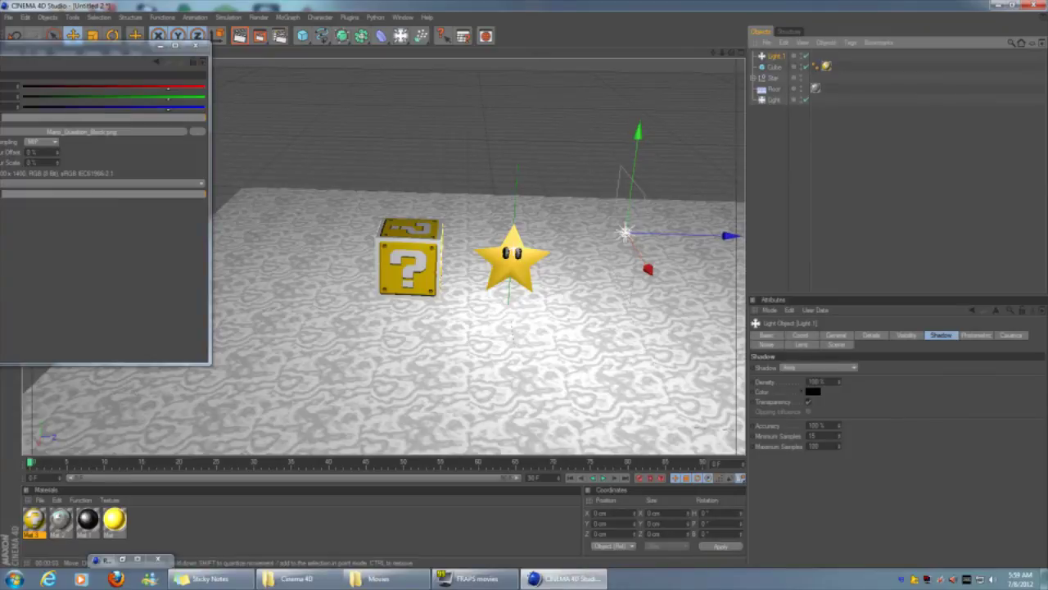
{"action": "left_click", "coordinate": [773, 99]}
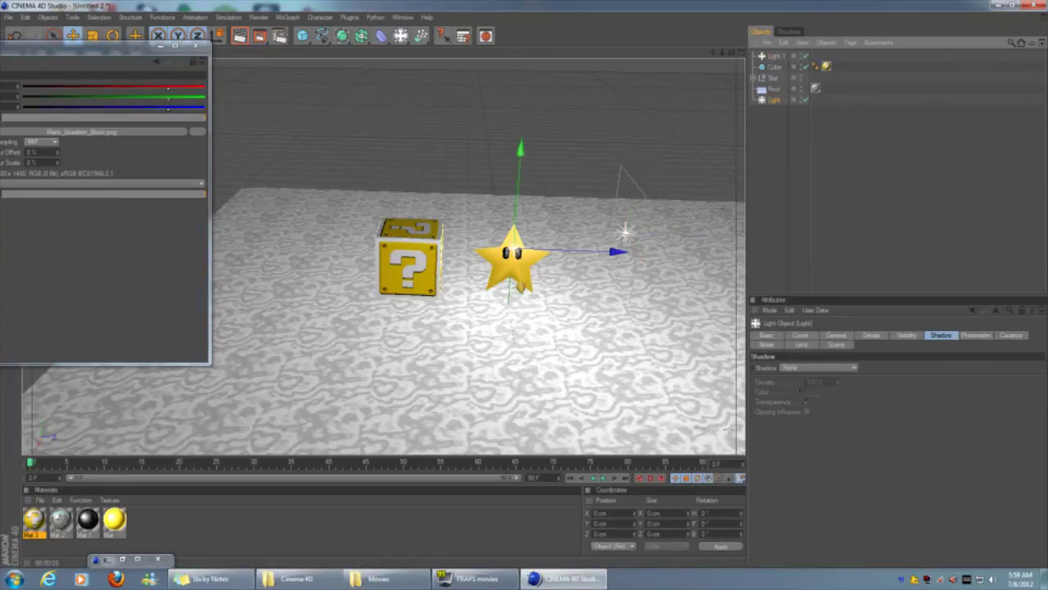
{"action": "left_click_drag", "start_coordinate": [516, 188], "coordinate": [516, 154]}
{"action": "key", "text": "ctrl+r"}
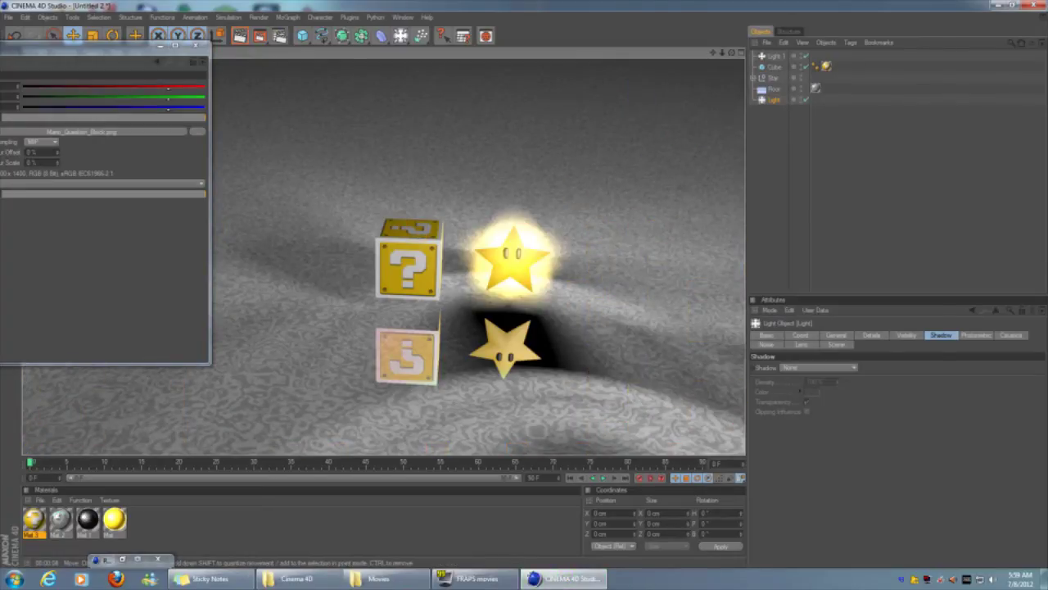
{"action": "key", "text": "ctrl+shift+a"}
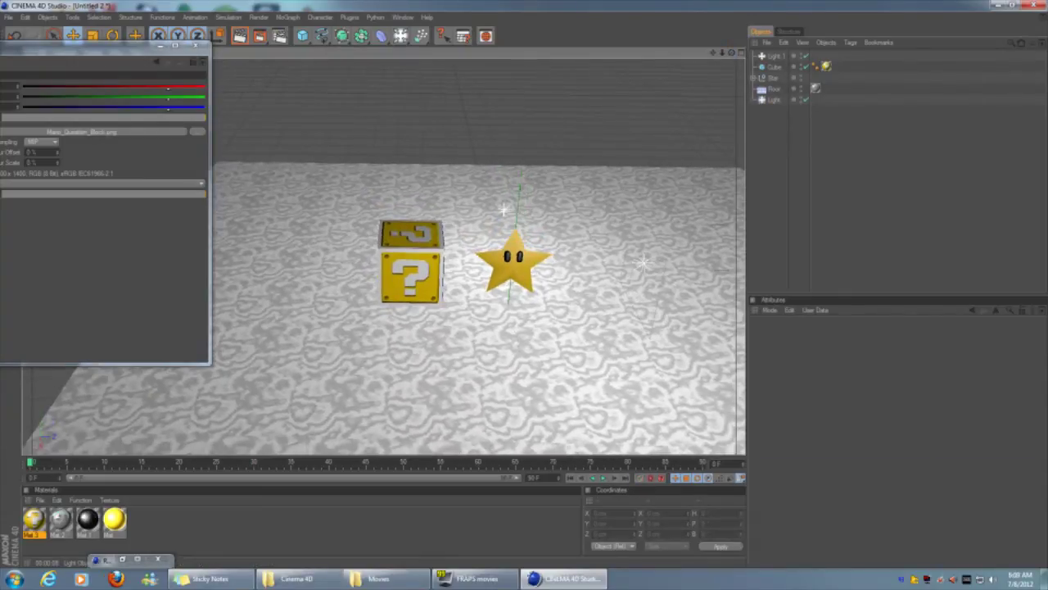
Set the second light's shadow type to Shadow Maps (Soft) and render the scene
{"action": "key", "text": "ctrl+z"}
{"action": "left_click", "coordinate": [819, 367]}
{"action": "left_click", "coordinate": [819, 391]}
{"action": "key", "text": "ctrl+r"}
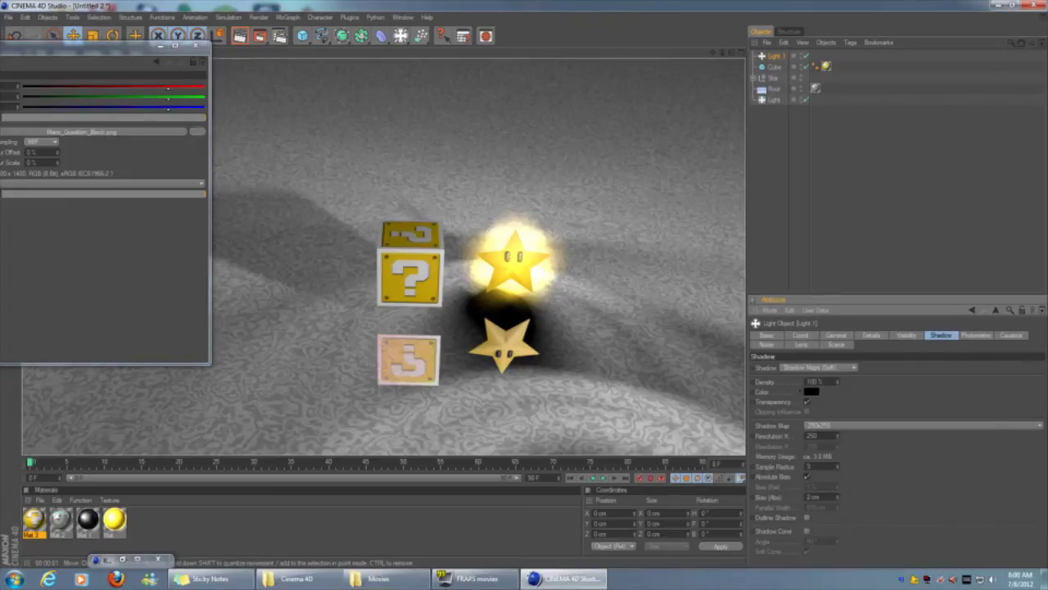
{"action": "key", "text": "ctrl+shift+a"}
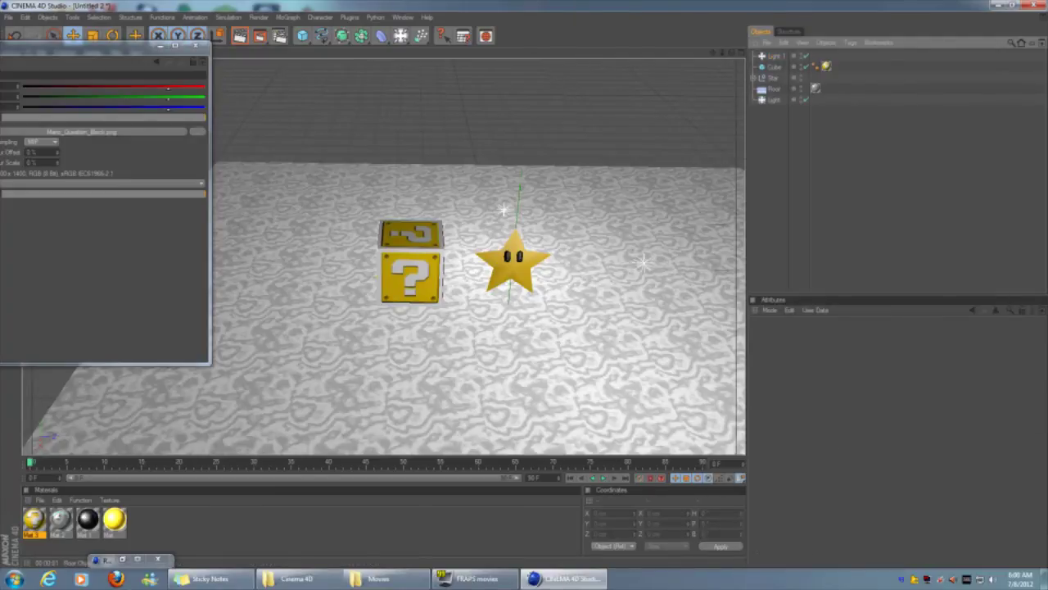
{"action": "left_click", "coordinate": [772, 77]}
{"action": "key", "text": "ctrl+shift+a"}
{"action": "left_click", "coordinate": [762, 77]}
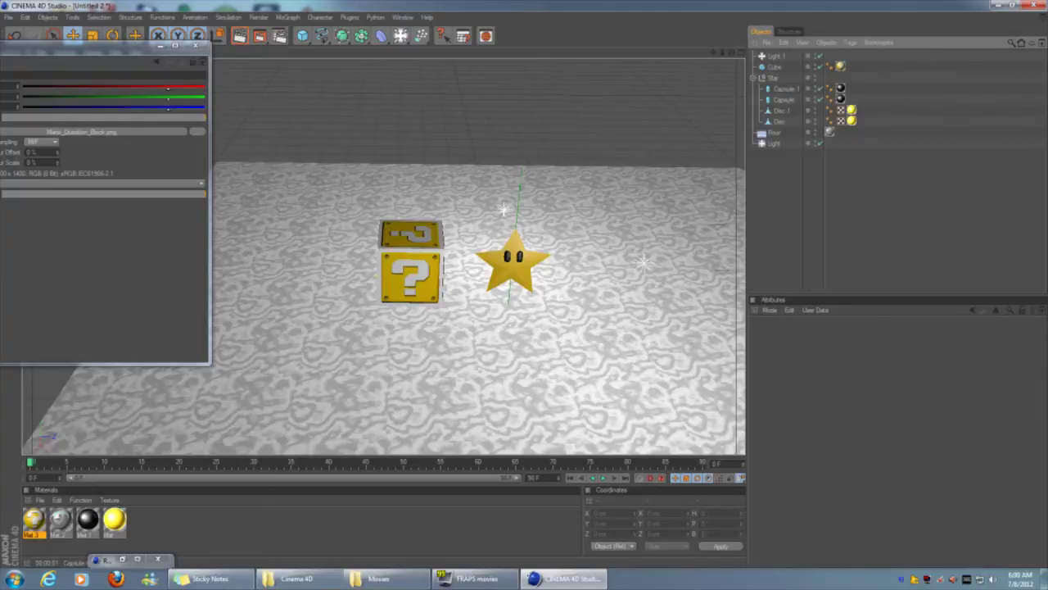
{"action": "left_click", "coordinate": [780, 110]}
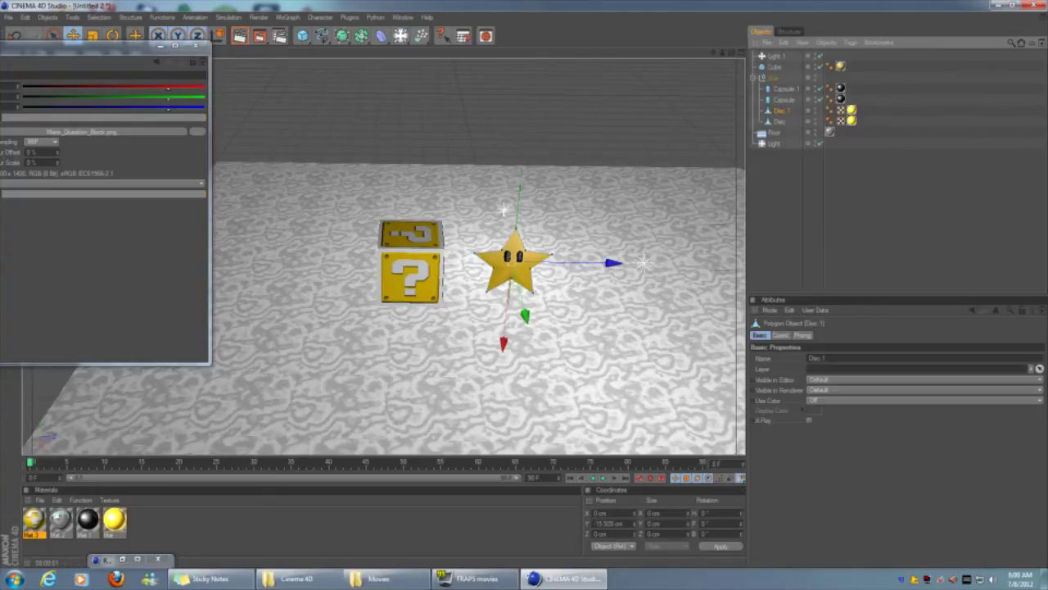
{"action": "left_click", "coordinate": [802, 335]}
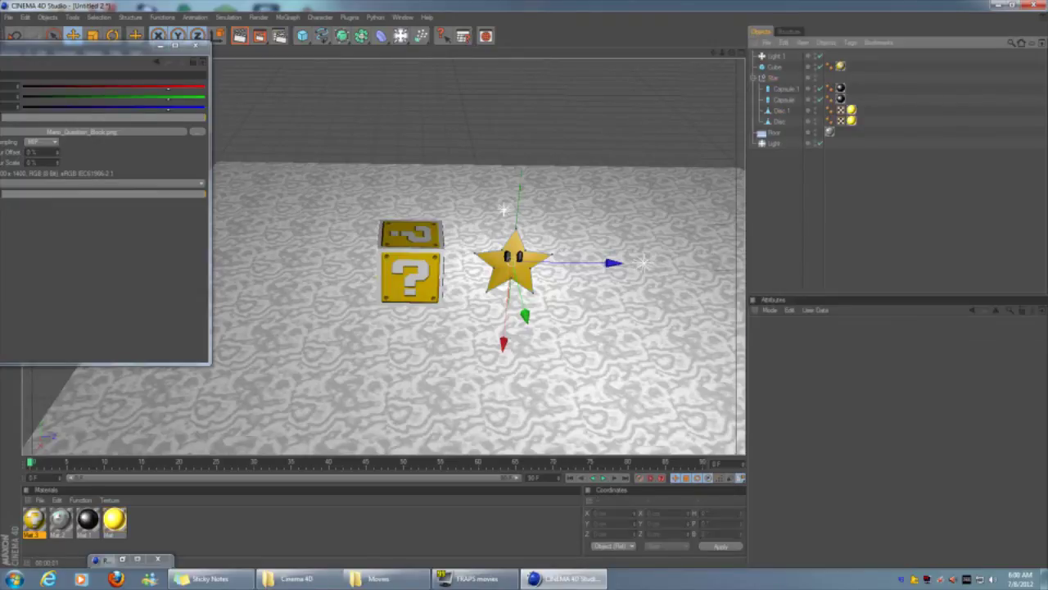
Set the second light's shadow type to None and render the scene from two different angles
{"action": "left_click", "coordinate": [775, 55]}
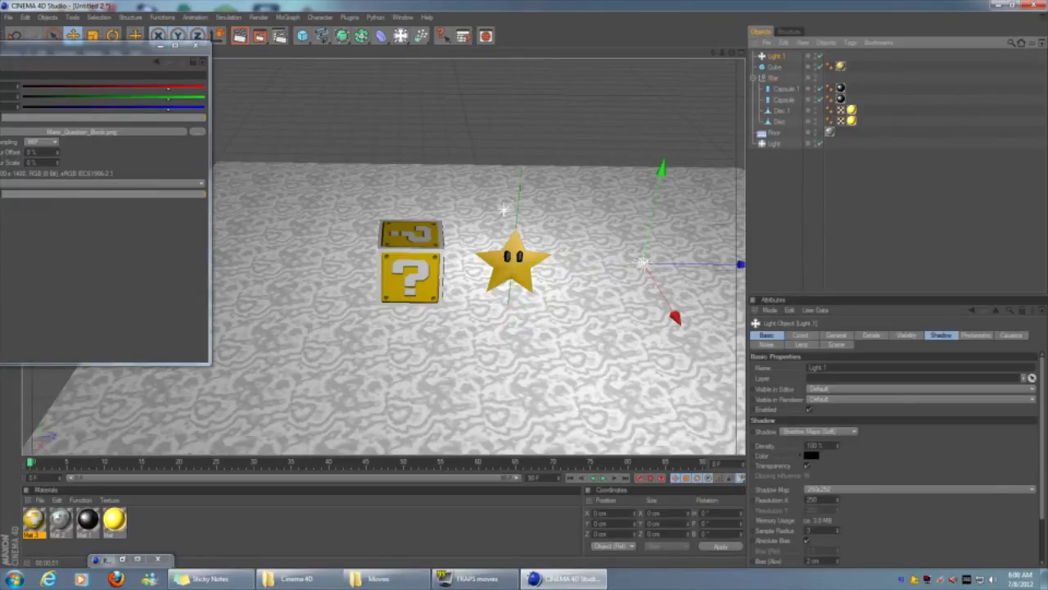
{"action": "left_click", "coordinate": [941, 335]}
{"action": "left_click", "coordinate": [819, 367]}
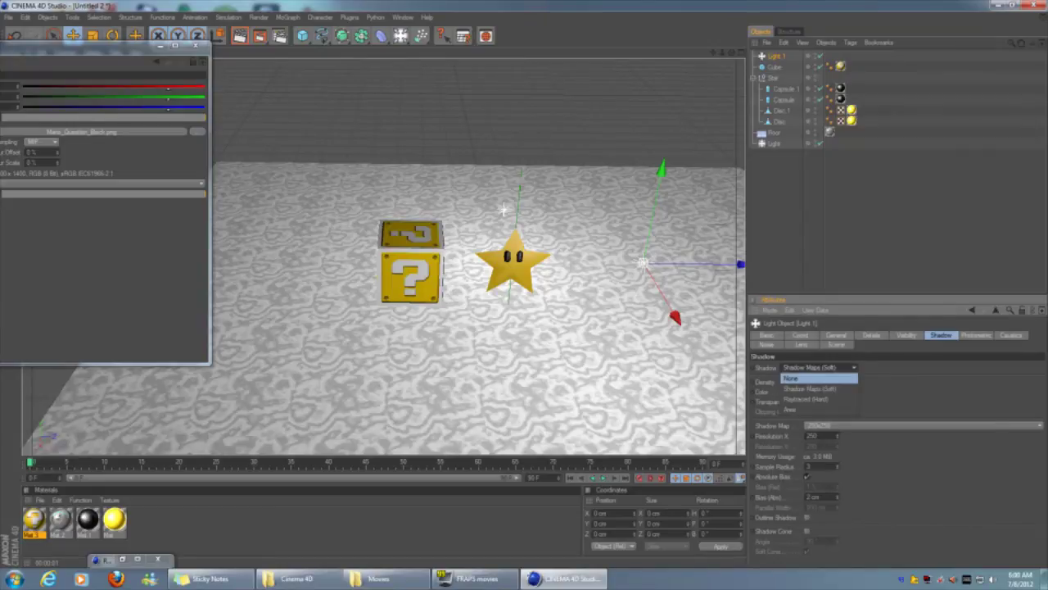
{"action": "left_click", "coordinate": [791, 379]}
{"action": "left_click", "coordinate": [900, 213]}
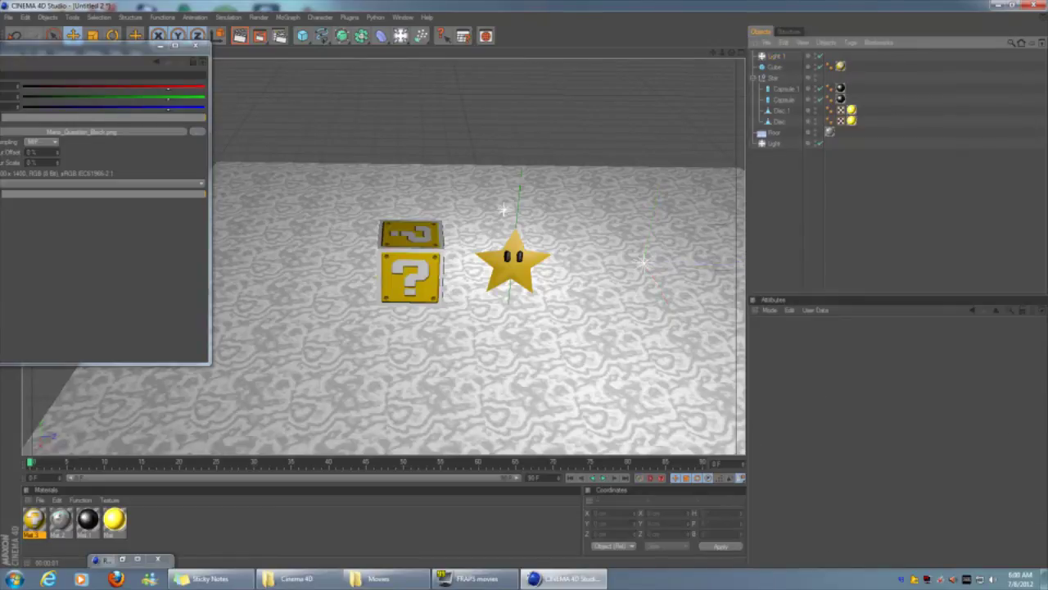
{"action": "key", "text": "ctrl+r"}
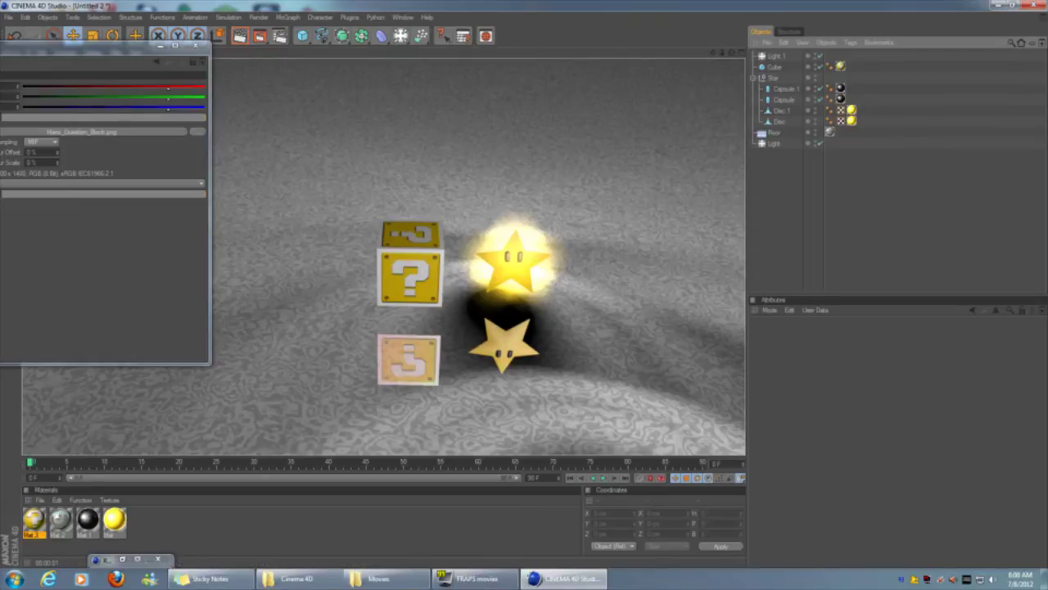
{"action": "left_click_drag", "start_coordinate": [492, 246], "coordinate": [557, 233], "text": "alt"}
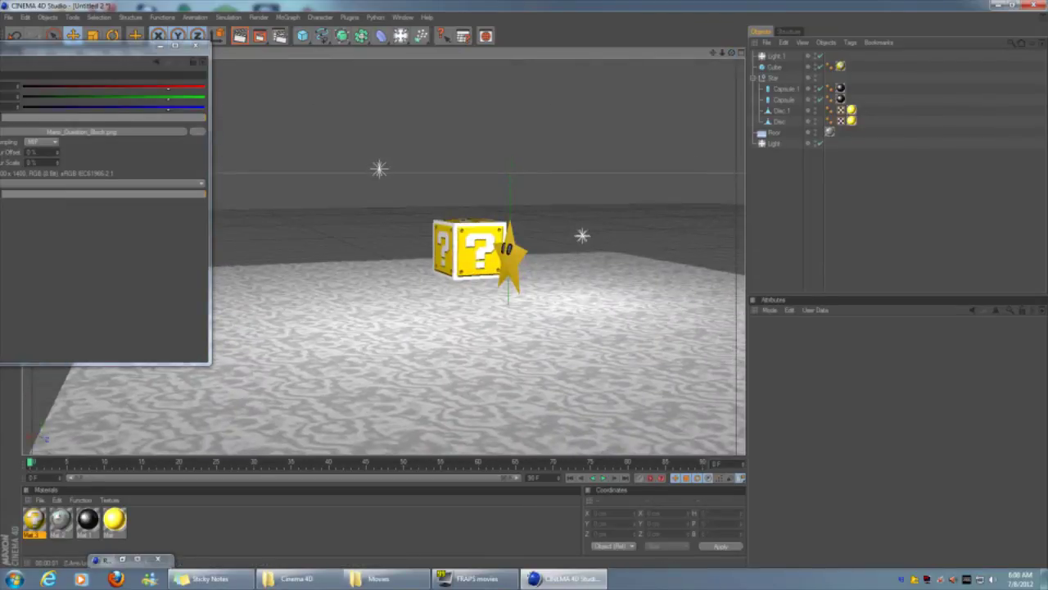
{"action": "key", "text": "ctrl+r"}
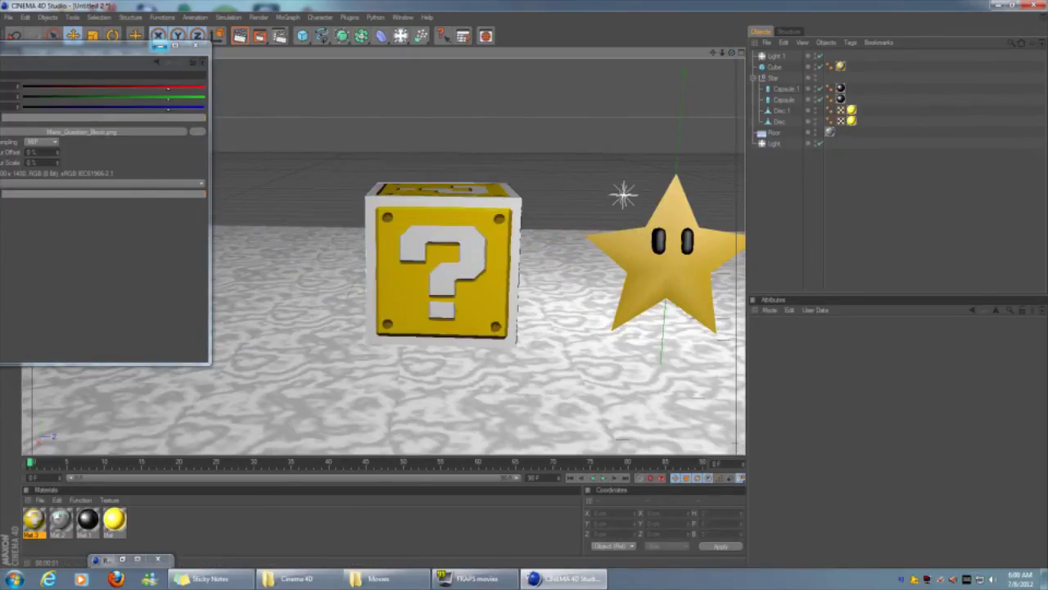
Enable Reflection on the question-block material at 10% brightness, close its editor, and render the scene
{"action": "left_click_drag", "start_coordinate": [145, 50], "coordinate": [473, 100]}
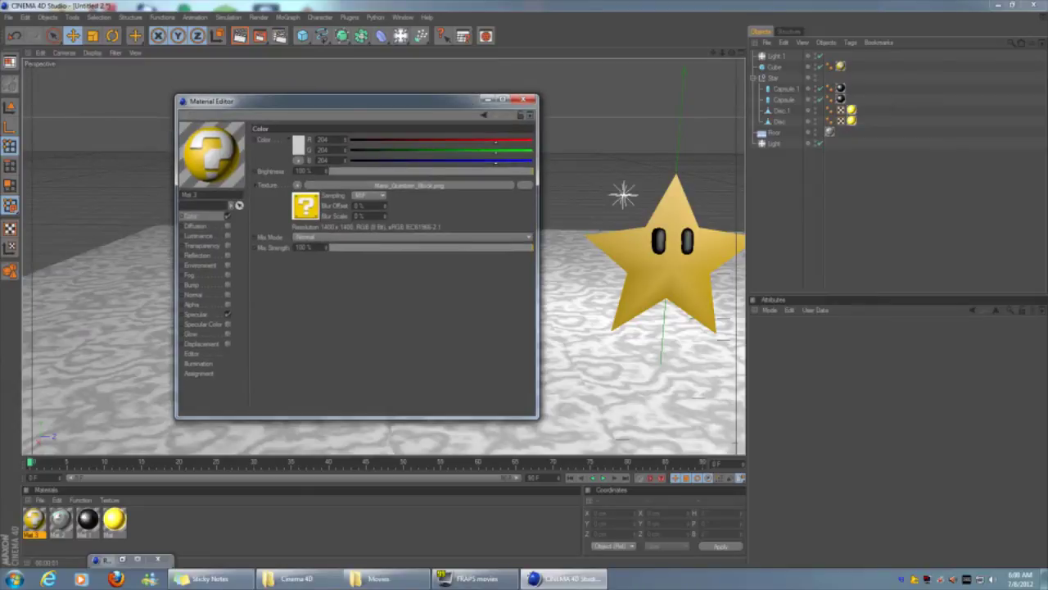
{"action": "left_click", "coordinate": [197, 255]}
{"action": "left_click", "coordinate": [226, 254]}
{"action": "left_click_drag", "start_coordinate": [409, 170], "coordinate": [341, 170]}
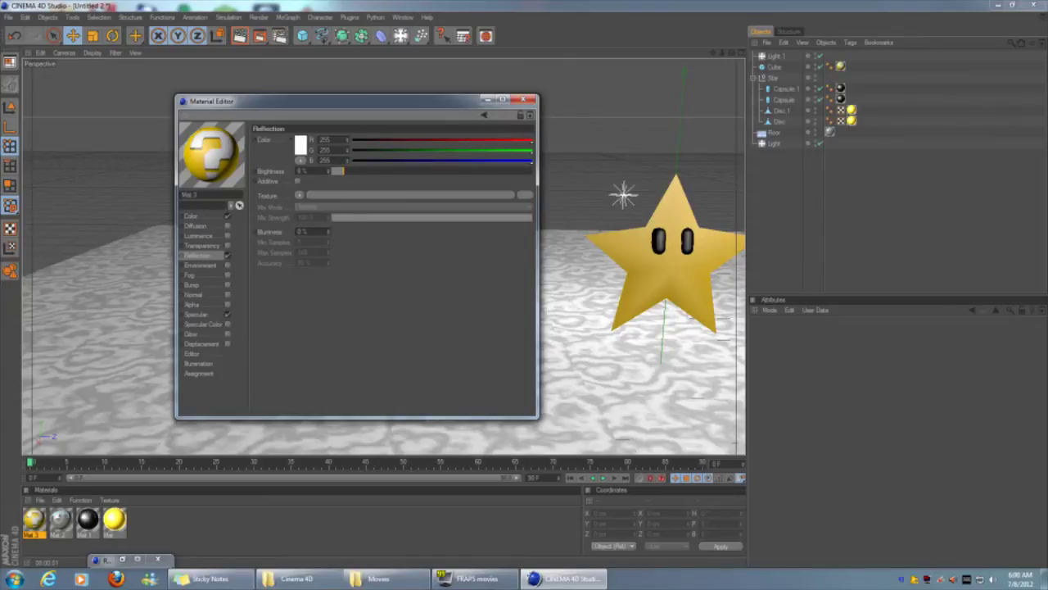
{"action": "left_click_drag", "start_coordinate": [327, 100], "coordinate": [305, 100]}
{"action": "left_click", "coordinate": [501, 100]}
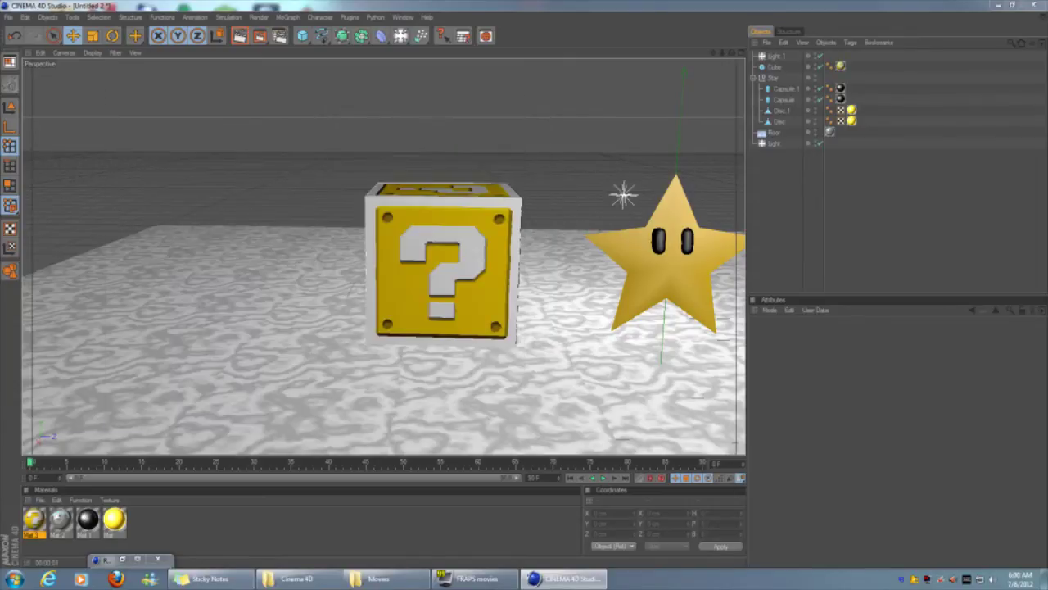
{"action": "key", "text": "ctrl+r"}
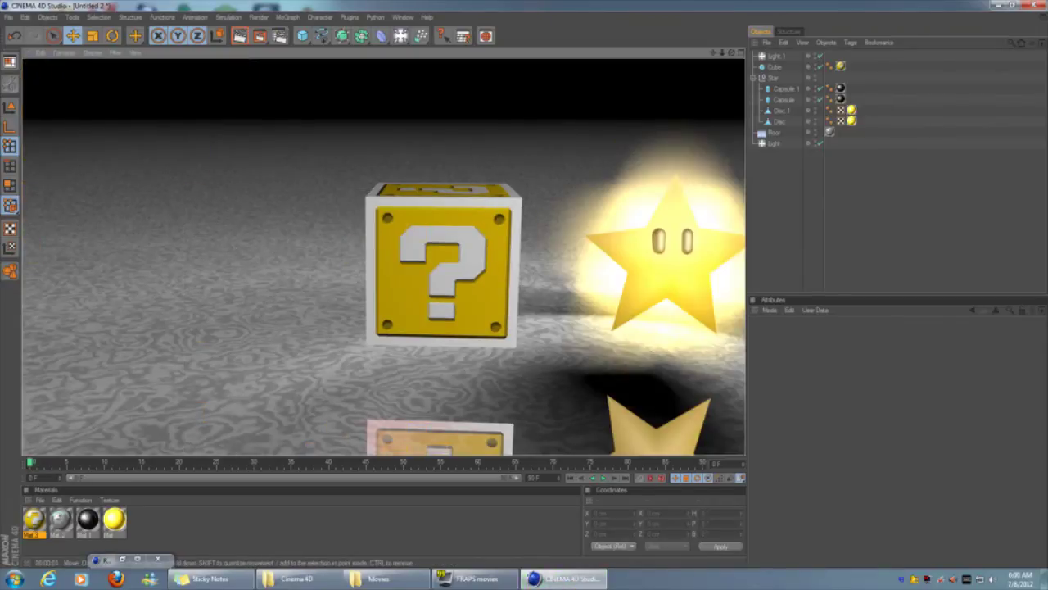
Turn off Specular on the question-block material, set its reflection brightness to 15%, and render the scene
{"action": "double_click", "coordinate": [33, 518]}
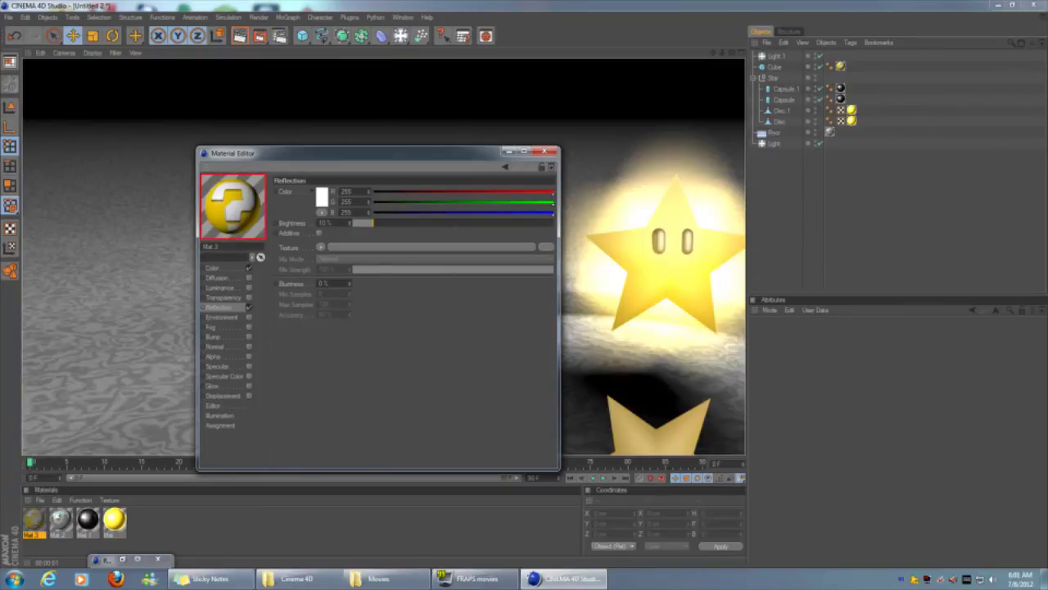
{"action": "left_click_drag", "start_coordinate": [245, 152], "coordinate": [692, 169]}
{"action": "key", "text": "ctrl+r"}
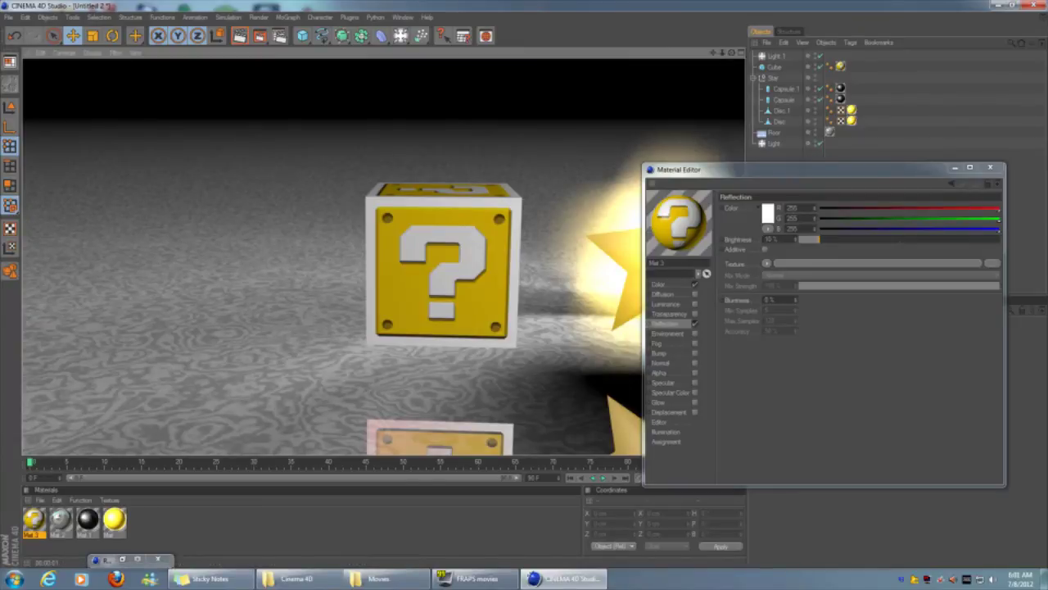
{"action": "left_click_drag", "start_coordinate": [819, 240], "coordinate": [828, 239]}
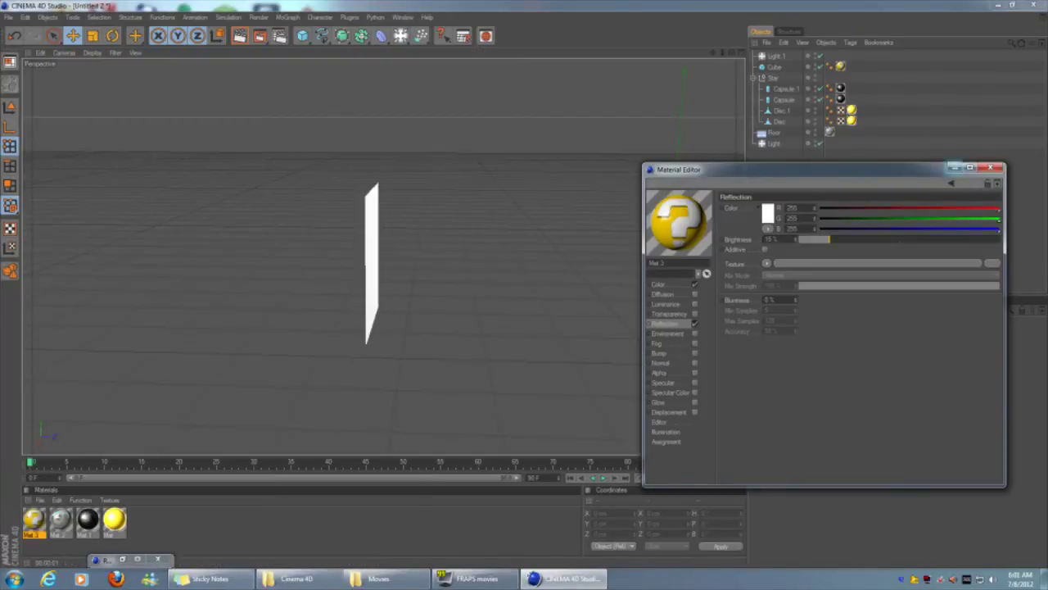
{"action": "left_click", "coordinate": [954, 167]}
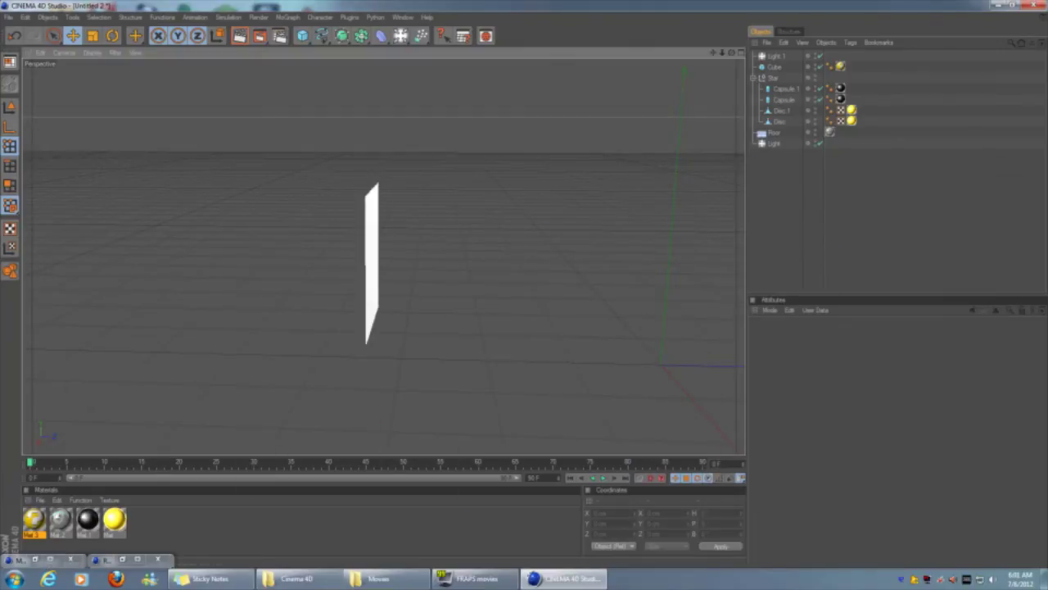
{"action": "key", "text": "ctrl+r"}
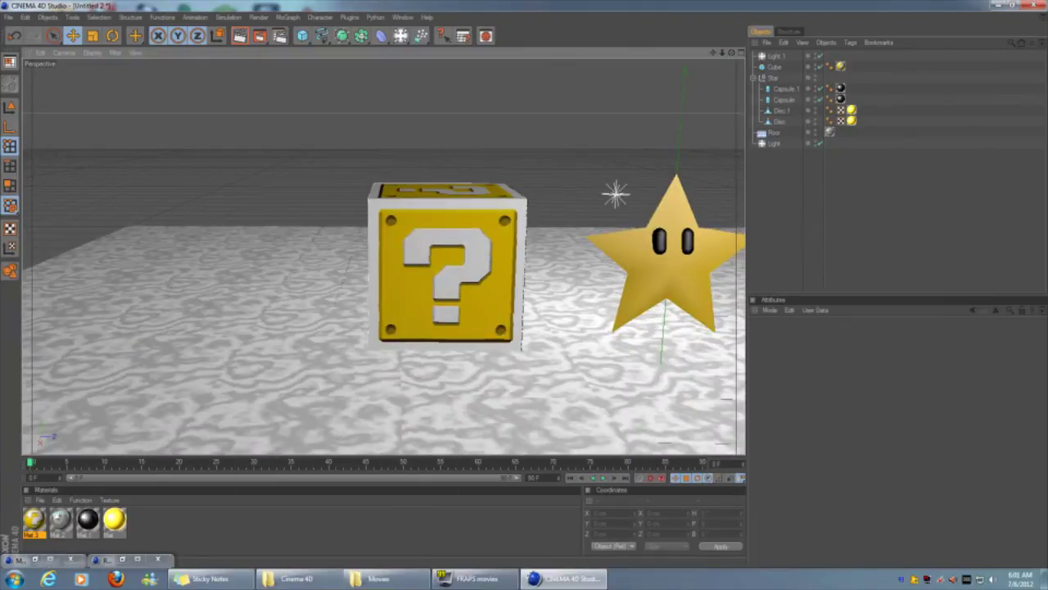
Shift the cube's question-block texture to Offset U -8% and Offset V -8%
{"action": "left_click", "coordinate": [448, 282]}
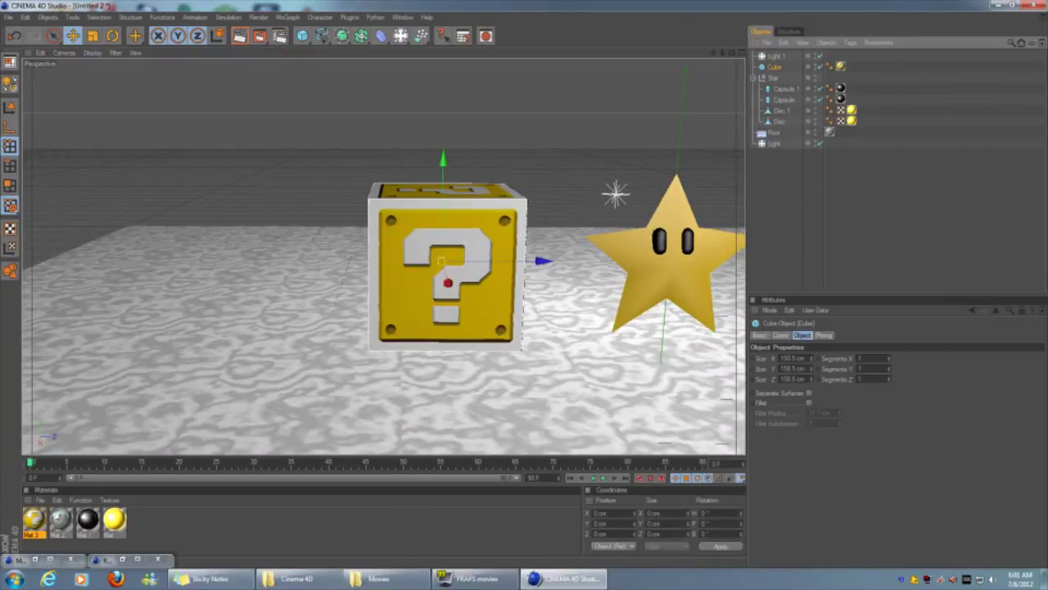
{"action": "left_click", "coordinate": [826, 66]}
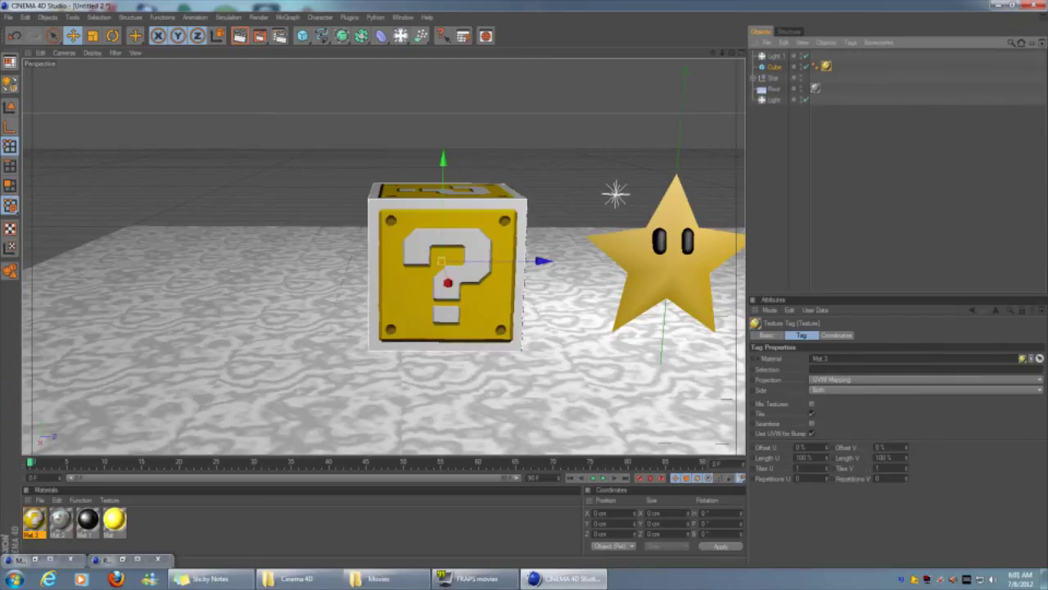
{"action": "left_click", "coordinate": [827, 445]}
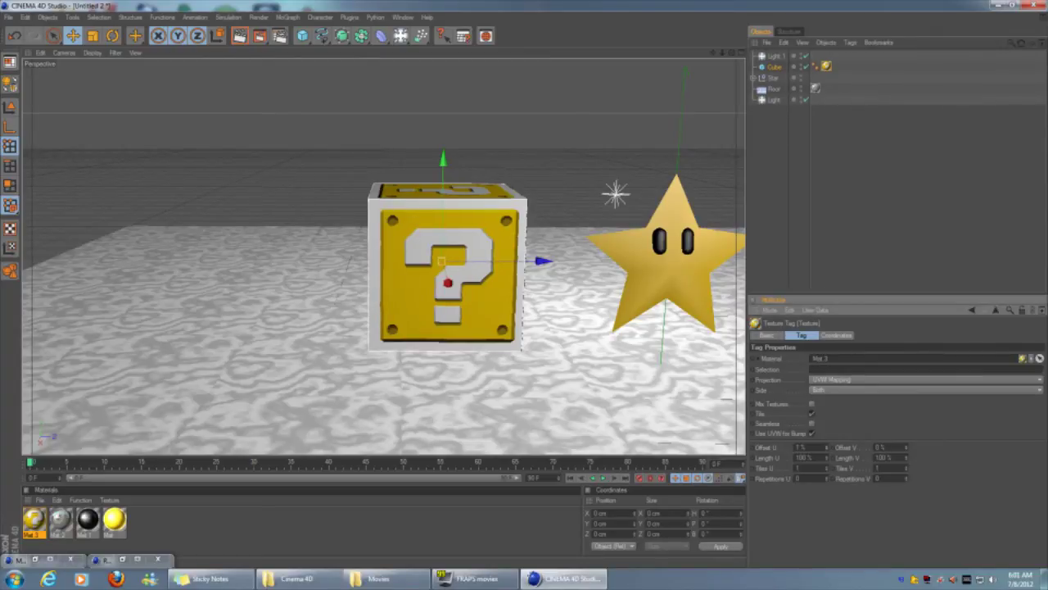
{"action": "left_click_drag", "start_coordinate": [827, 445], "coordinate": [827, 461]}
{"action": "left_click_drag", "start_coordinate": [905, 447], "coordinate": [905, 464]}
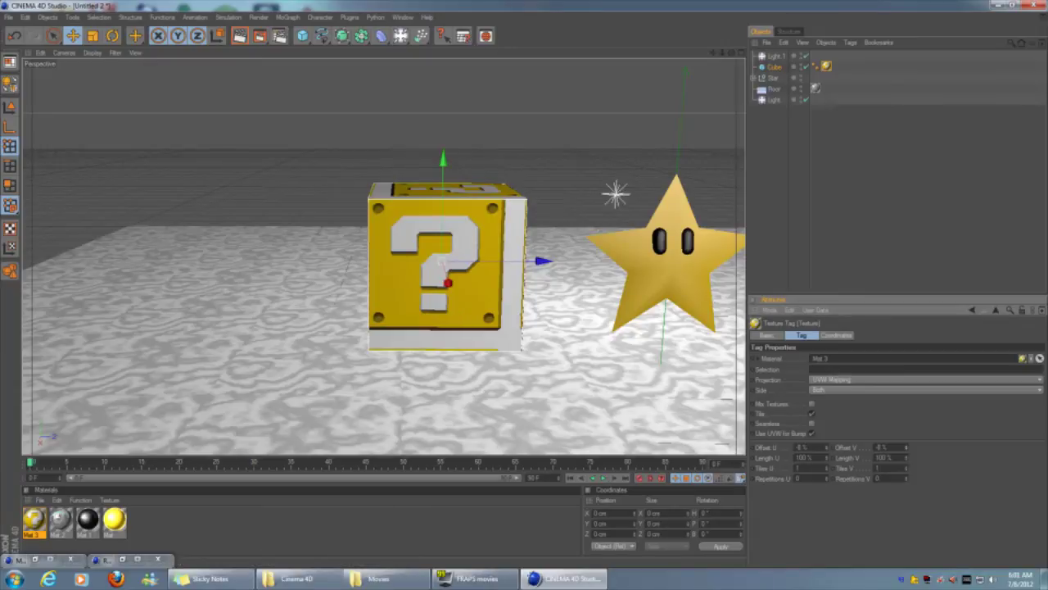
Stretch the cube's texture to 119% Length U and V, with both offsets at -9%, so the white border leaves the front face
{"action": "left_click_drag", "start_coordinate": [827, 457], "coordinate": [826, 437]}
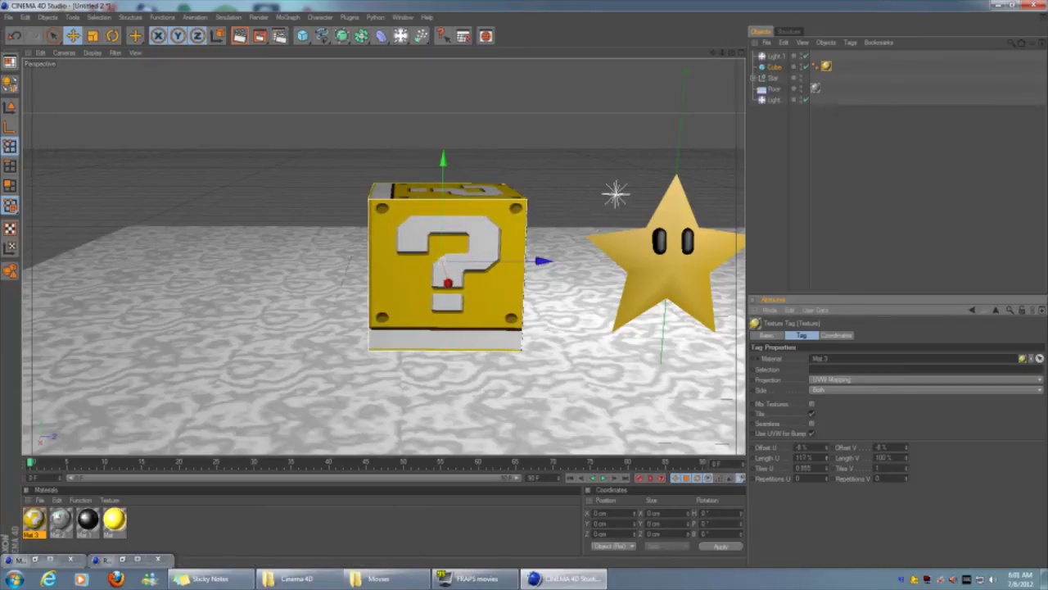
{"action": "left_click_drag", "start_coordinate": [905, 457], "coordinate": [905, 442]}
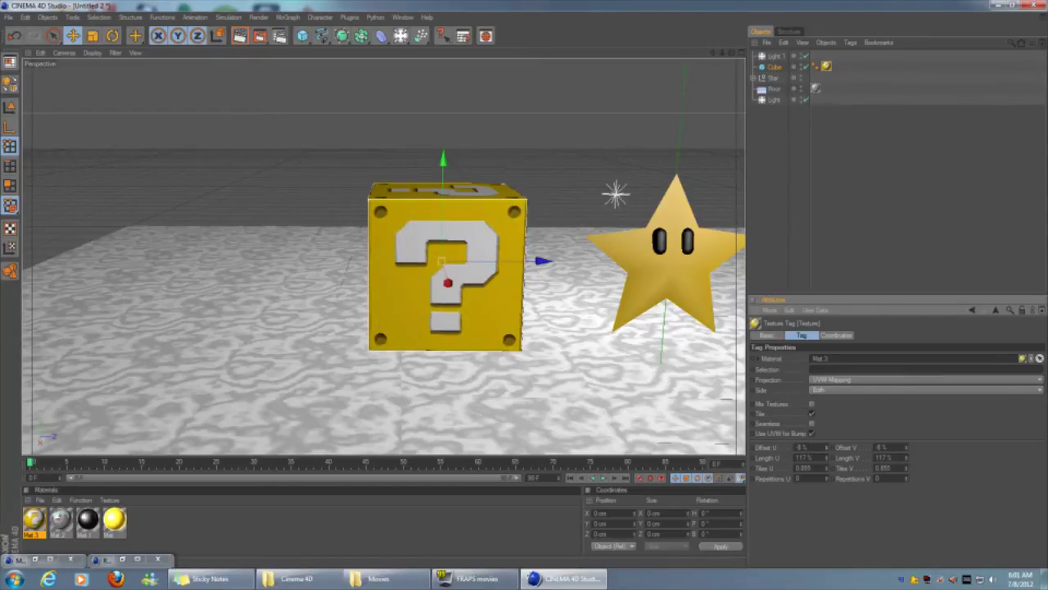
{"action": "left_click_drag", "start_coordinate": [826, 457], "coordinate": [826, 455]}
{"action": "left_click_drag", "start_coordinate": [906, 457], "coordinate": [906, 455]}
Refine the cube's texture to Offset U -11%, Length U 121%, Offset V -10% and Length V 120%, and render the scene
{"action": "left_click_drag", "start_coordinate": [722, 52], "coordinate": [692, 53]}
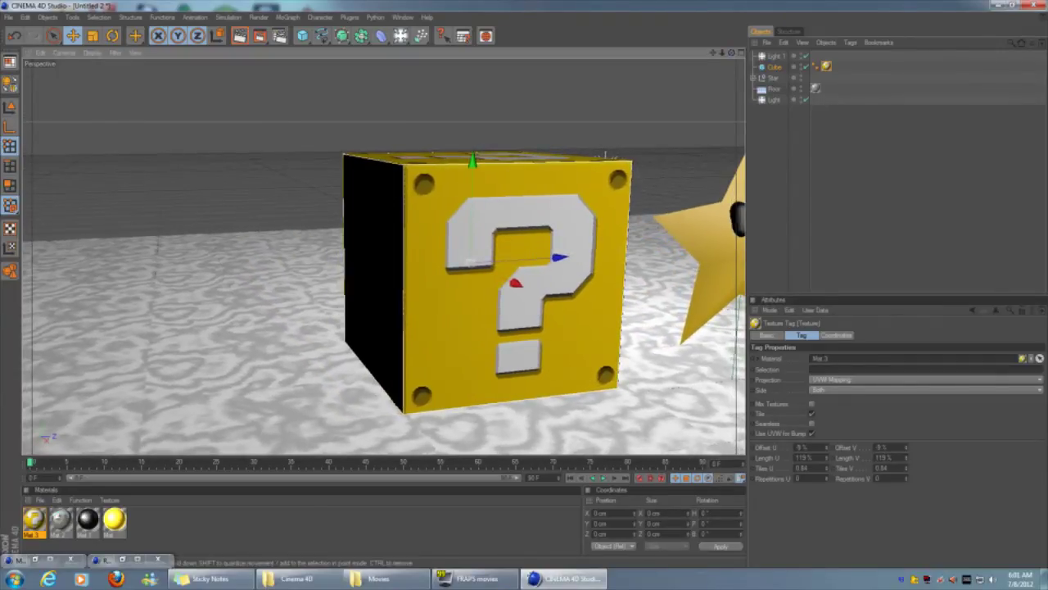
{"action": "left_click_drag", "start_coordinate": [827, 448], "coordinate": [827, 454]}
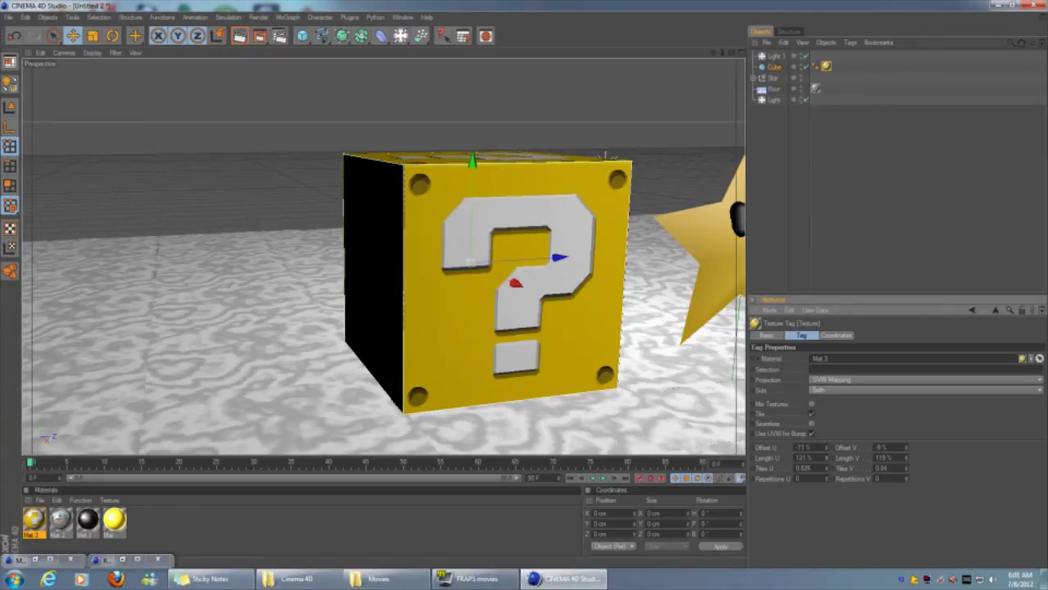
{"action": "left_click_drag", "start_coordinate": [906, 447], "coordinate": [906, 456]}
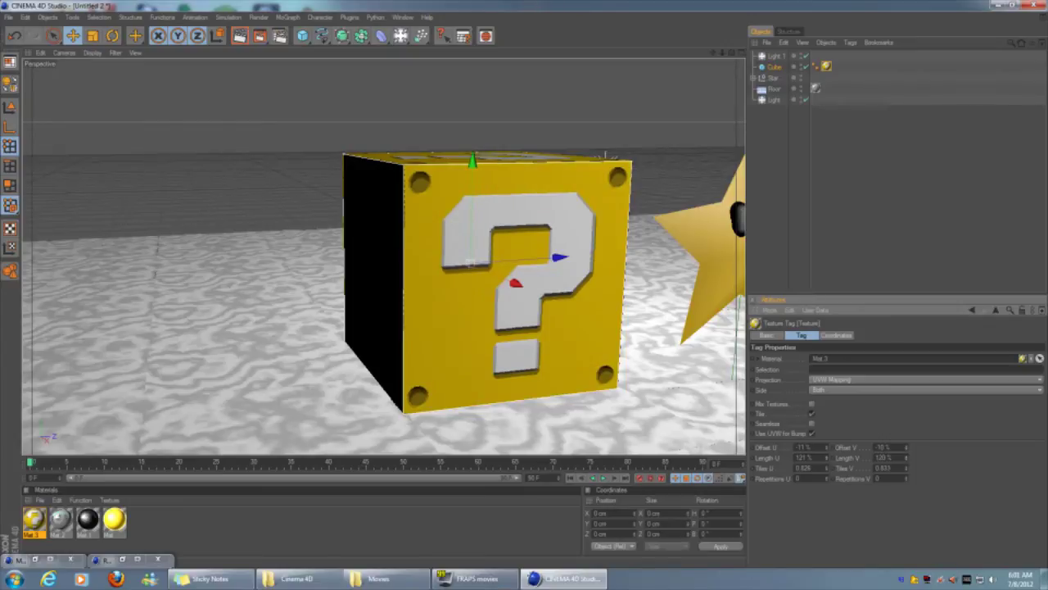
{"action": "left_click", "coordinate": [605, 154]}
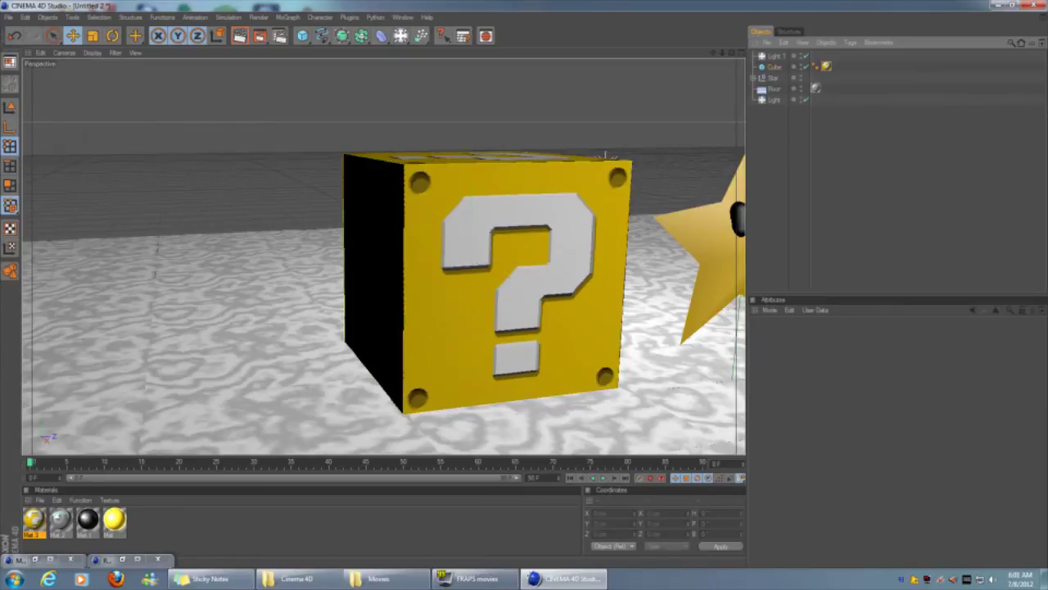
{"action": "left_click_drag", "start_coordinate": [606, 154], "coordinate": [565, 164], "text": "alt"}
{"action": "key", "text": "ctrl+r"}
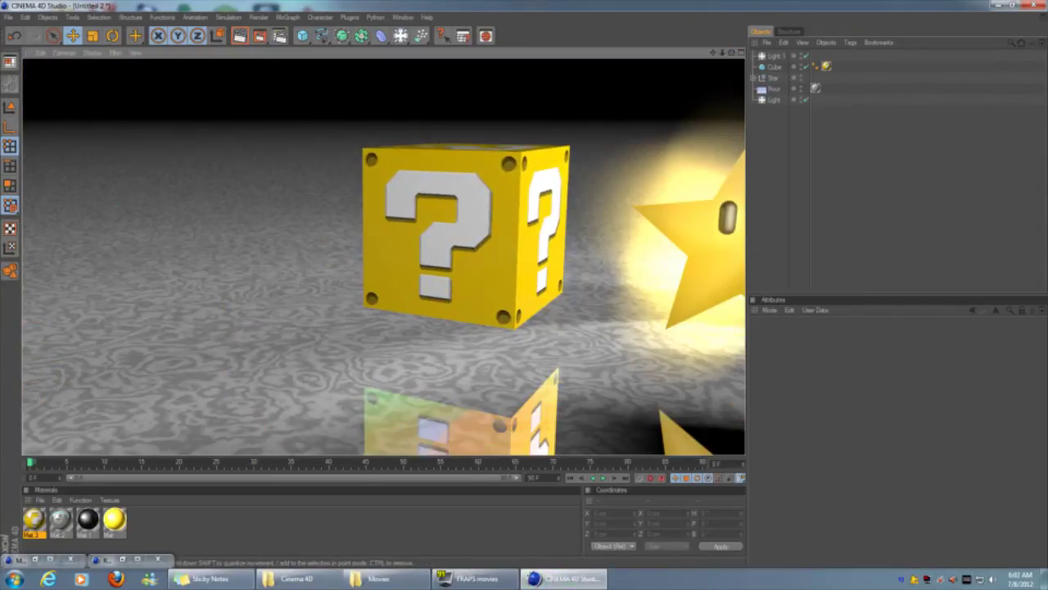
Set the question block material's reflection brightness to 30% and render the view
{"action": "left_click_drag", "start_coordinate": [714, 168], "coordinate": [700, 182], "text": "alt"}
{"action": "left_click", "coordinate": [826, 66]}
{"action": "left_click", "coordinate": [34, 519]}
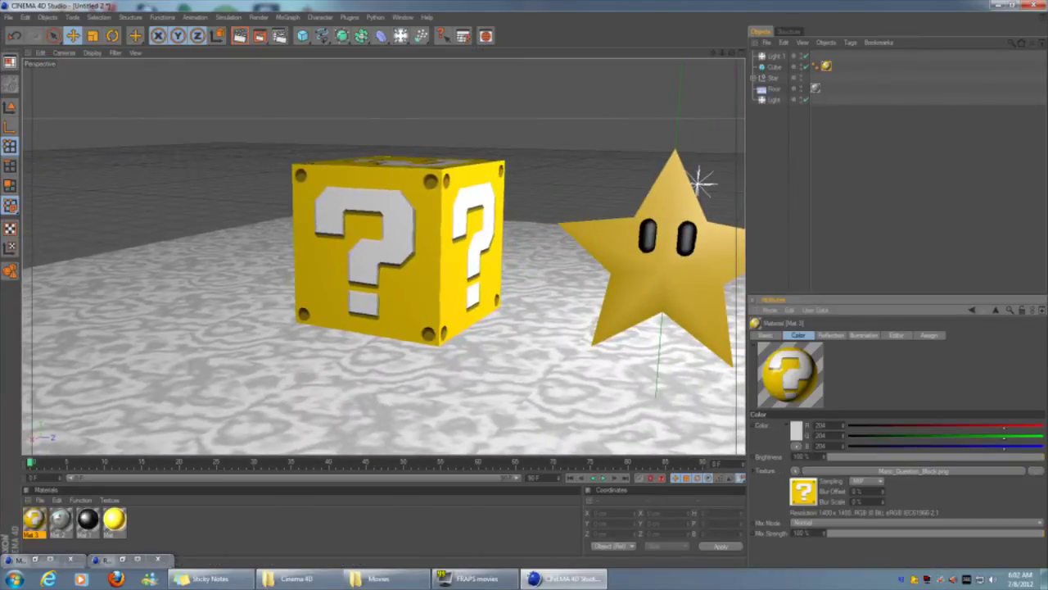
{"action": "left_click", "coordinate": [831, 335]}
{"action": "left_click_drag", "start_coordinate": [861, 456], "coordinate": [891, 456]}
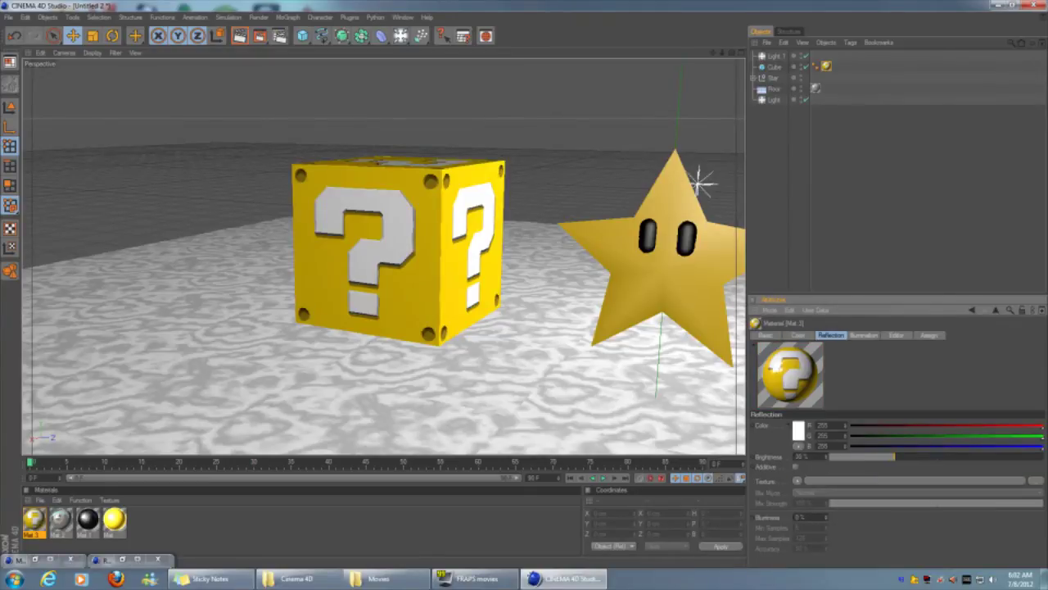
{"action": "key", "text": "alt+r"}
{"action": "key", "text": "ctrl+r"}
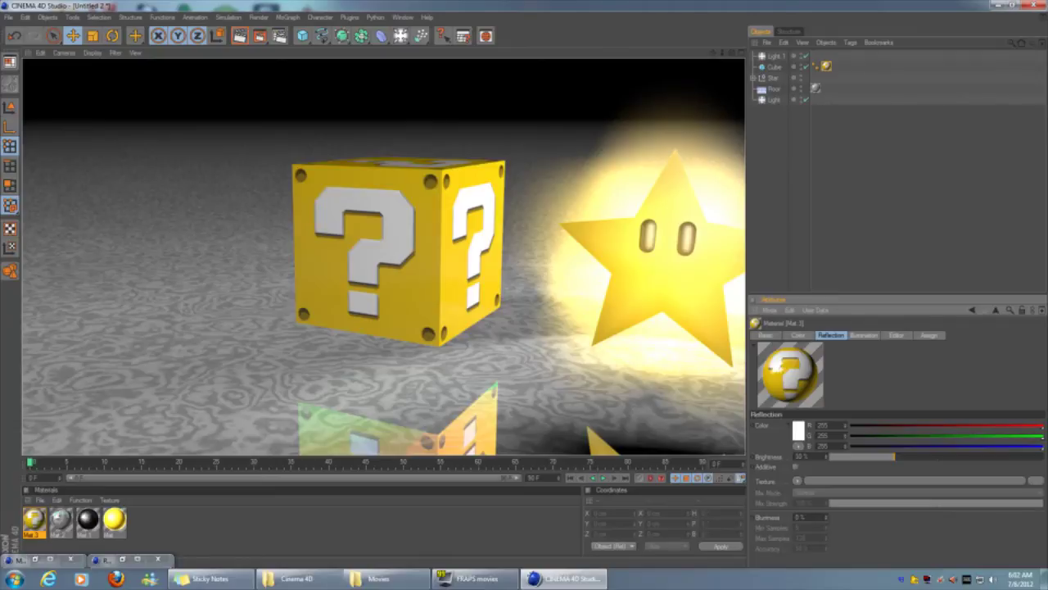
Check the question block material's color settings in the Material Editor and render the view again, including from another side of the scene
{"action": "left_click", "coordinate": [798, 335]}
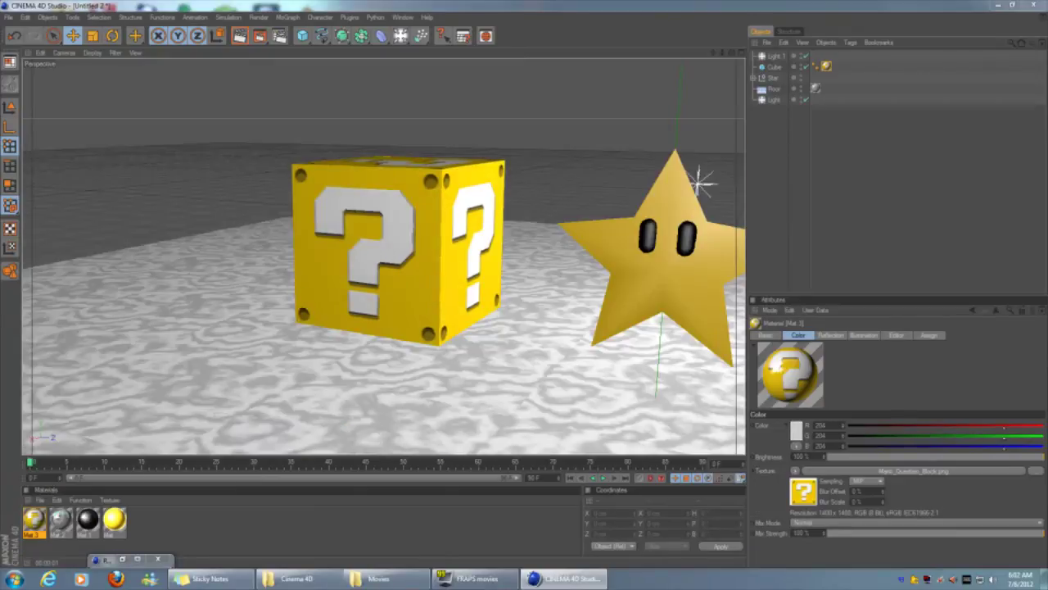
{"action": "double_click", "coordinate": [790, 373]}
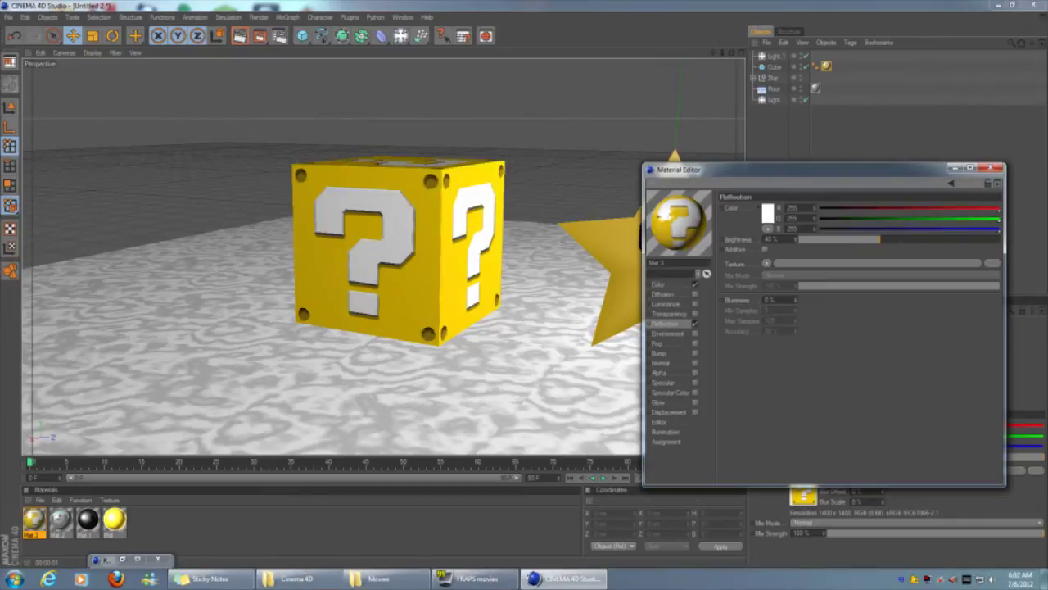
{"action": "left_click", "coordinate": [658, 285]}
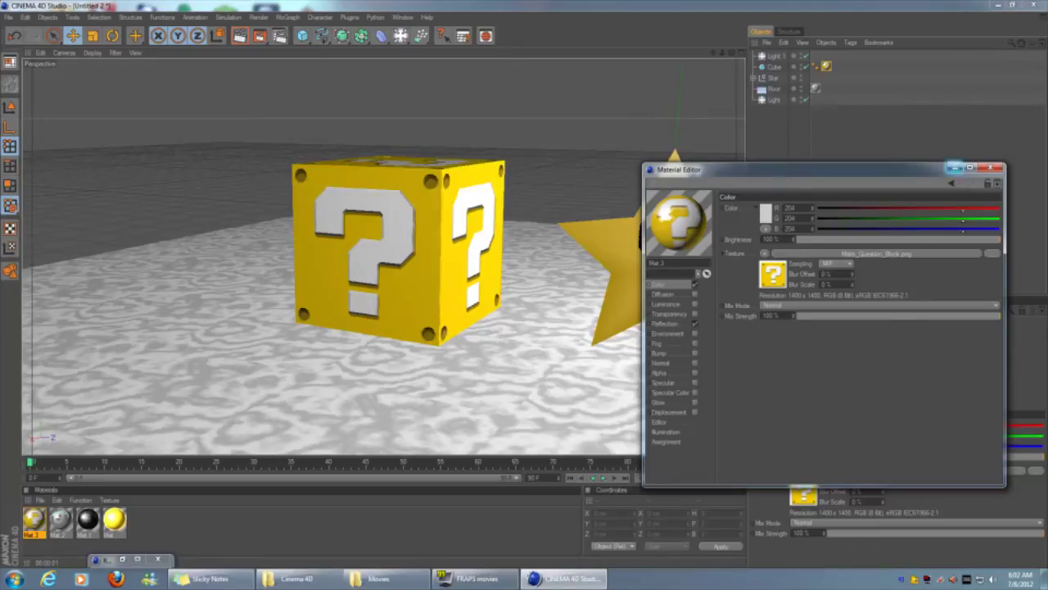
{"action": "left_click", "coordinate": [954, 168]}
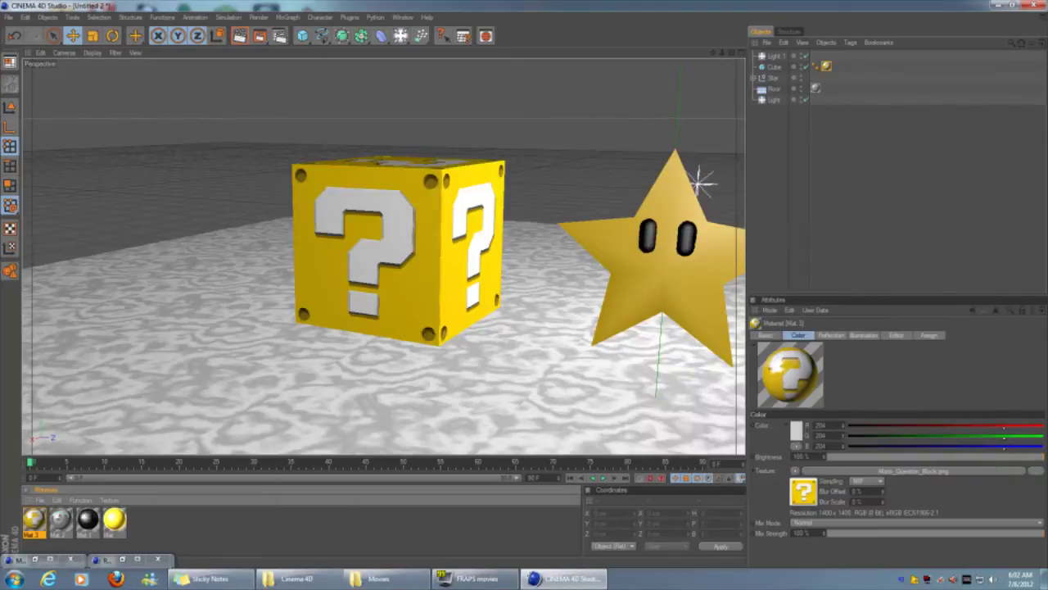
{"action": "key", "text": "ctrl+r"}
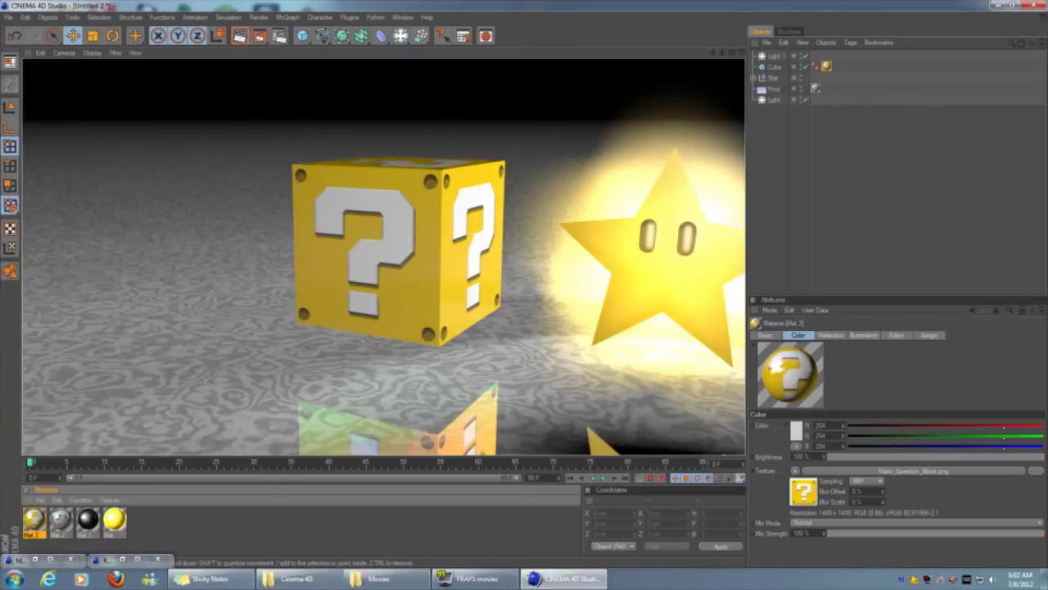
{"action": "left_click_drag", "start_coordinate": [737, 172], "coordinate": [191, 282], "text": "alt"}
{"action": "key", "text": "ctrl+r"}
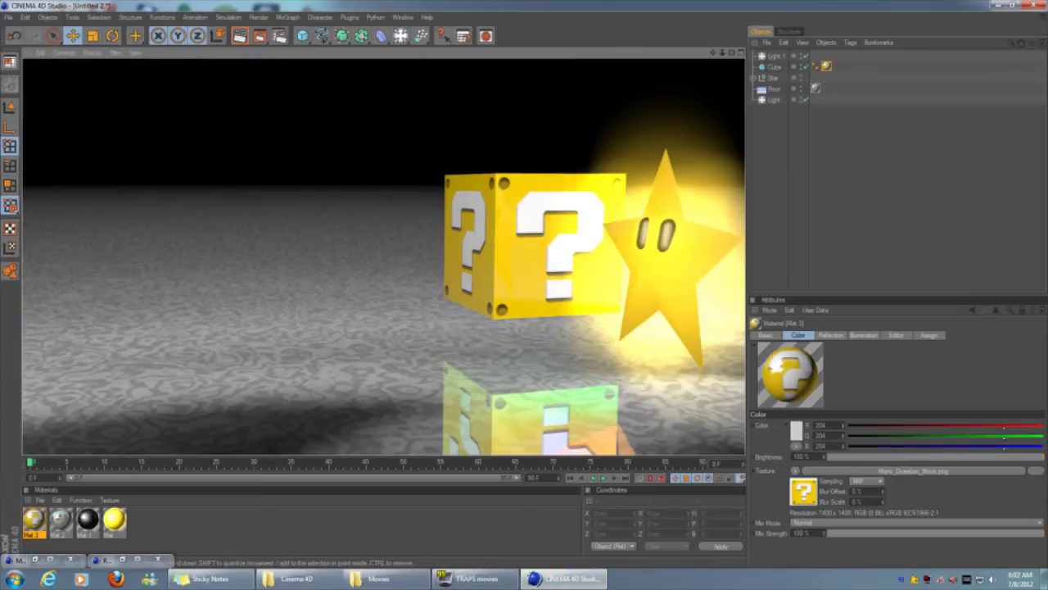
Set the question block material's reflection brightness to 48%, after test-rendering the view at 70% and 57%
{"action": "double_click", "coordinate": [34, 518]}
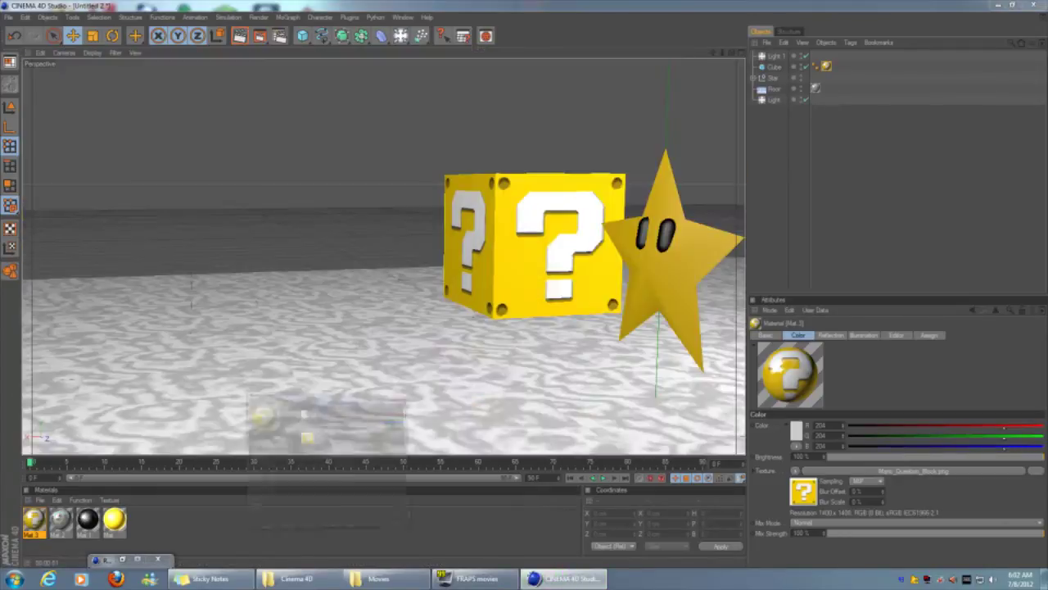
{"action": "left_click", "coordinate": [665, 324]}
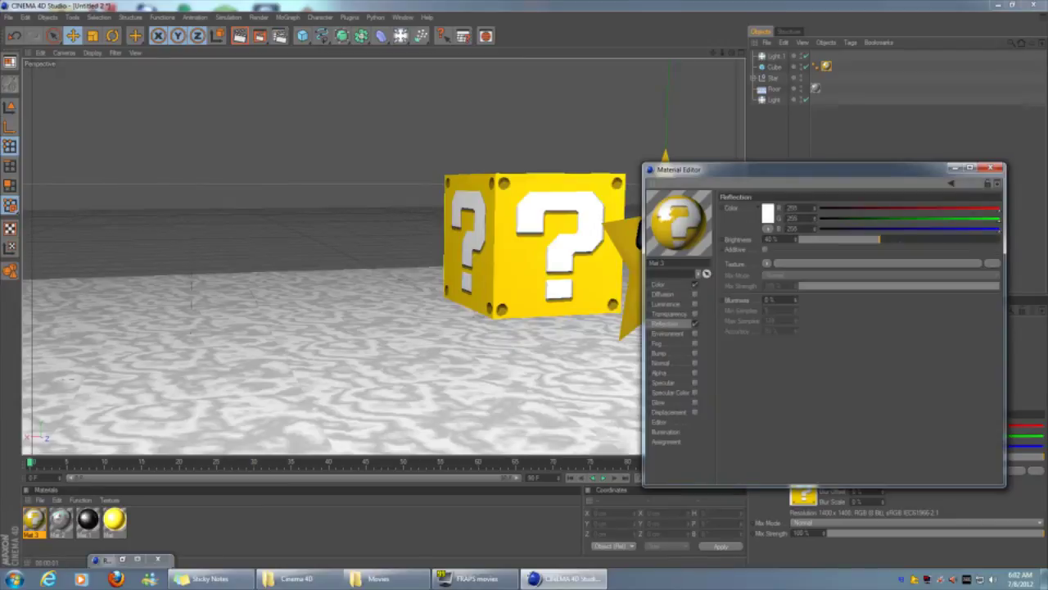
{"action": "left_click_drag", "start_coordinate": [896, 238], "coordinate": [941, 239]}
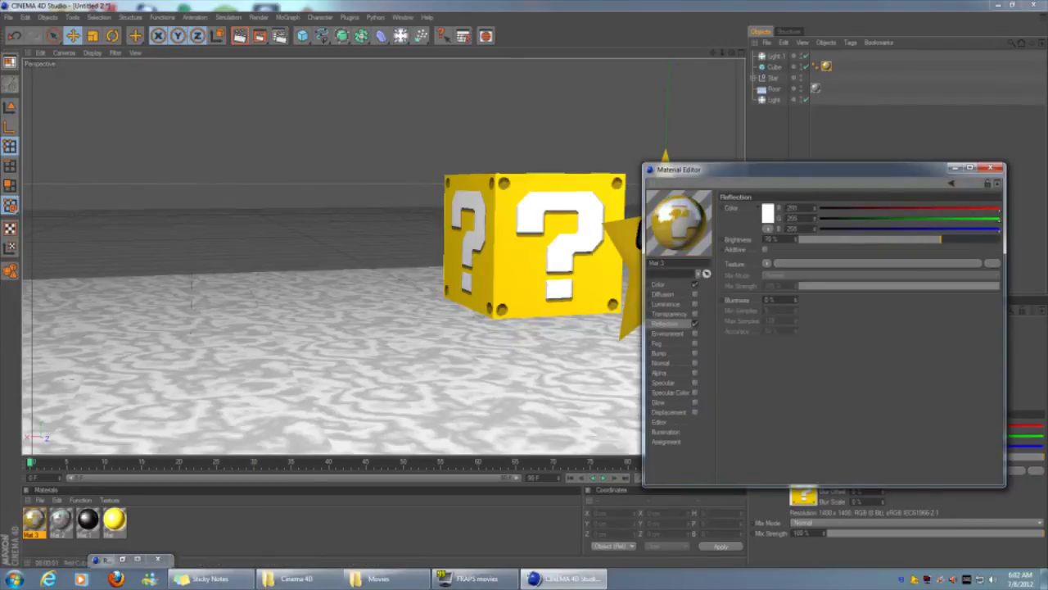
{"action": "left_click", "coordinate": [239, 36]}
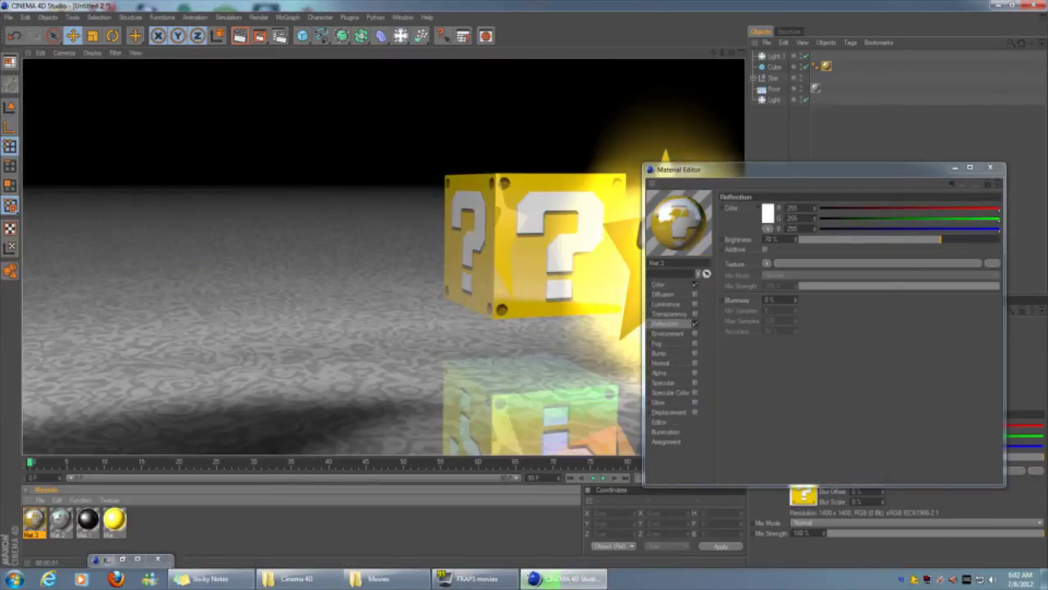
{"action": "left_click_drag", "start_coordinate": [941, 239], "coordinate": [916, 239]}
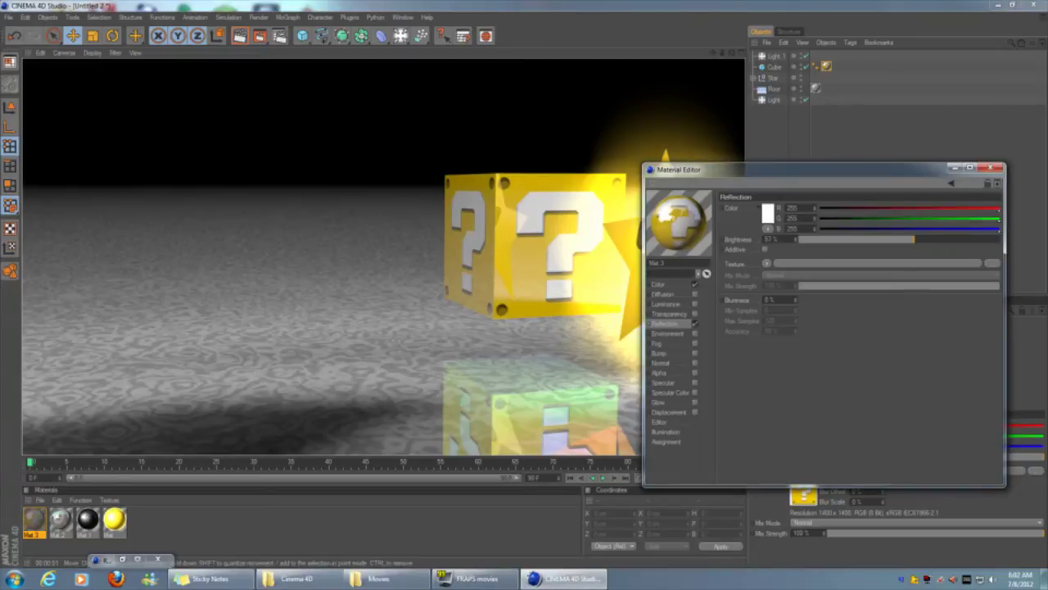
{"action": "key", "text": "ctrl+r"}
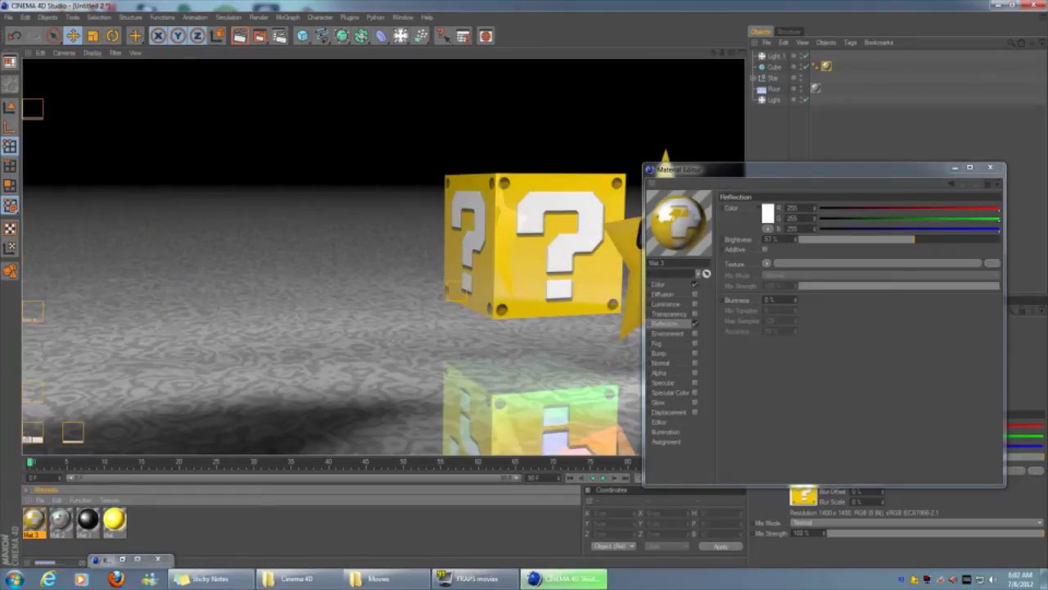
{"action": "left_click_drag", "start_coordinate": [916, 238], "coordinate": [896, 238]}
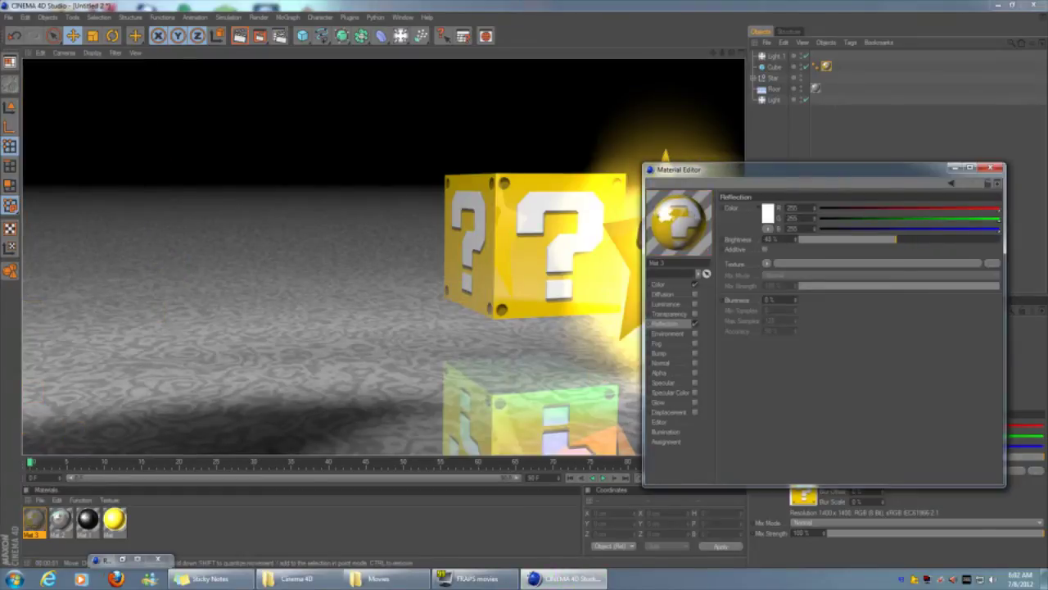
{"action": "key", "text": "ctrl+r"}
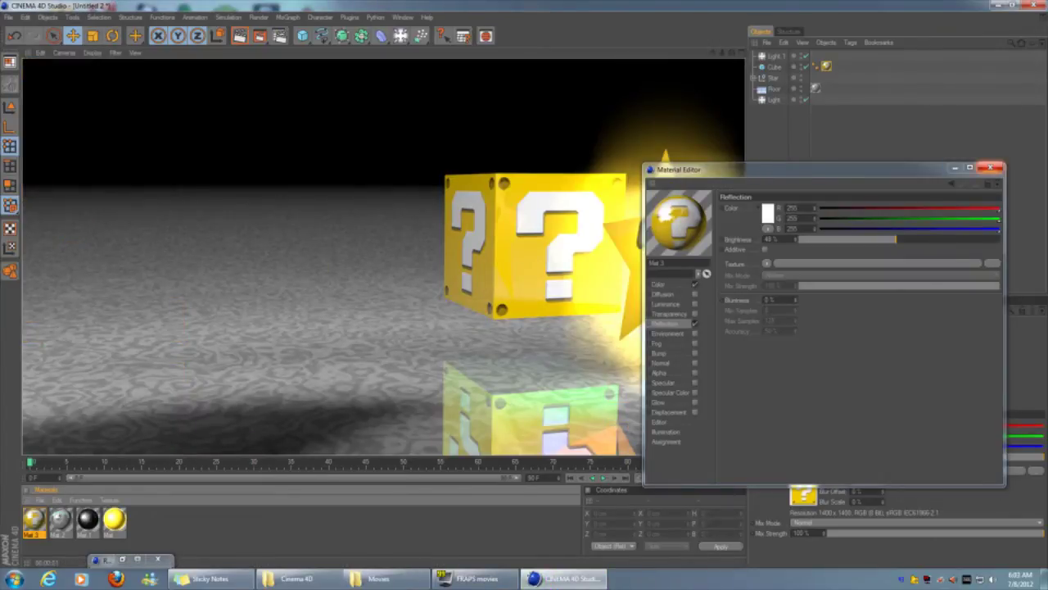
{"action": "left_click", "coordinate": [955, 167]}
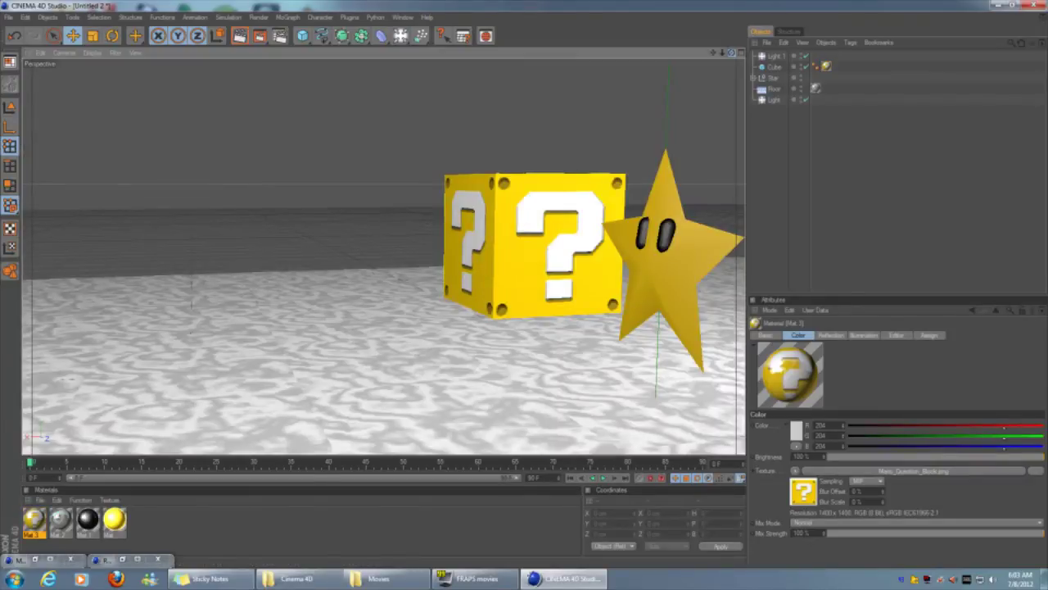
Duplicate the question block and move the copy along the Z axis to the other side of the star
{"action": "left_click_drag", "start_coordinate": [639, 197], "coordinate": [489, 192], "text": "alt"}
{"action": "left_click", "coordinate": [291, 245]}
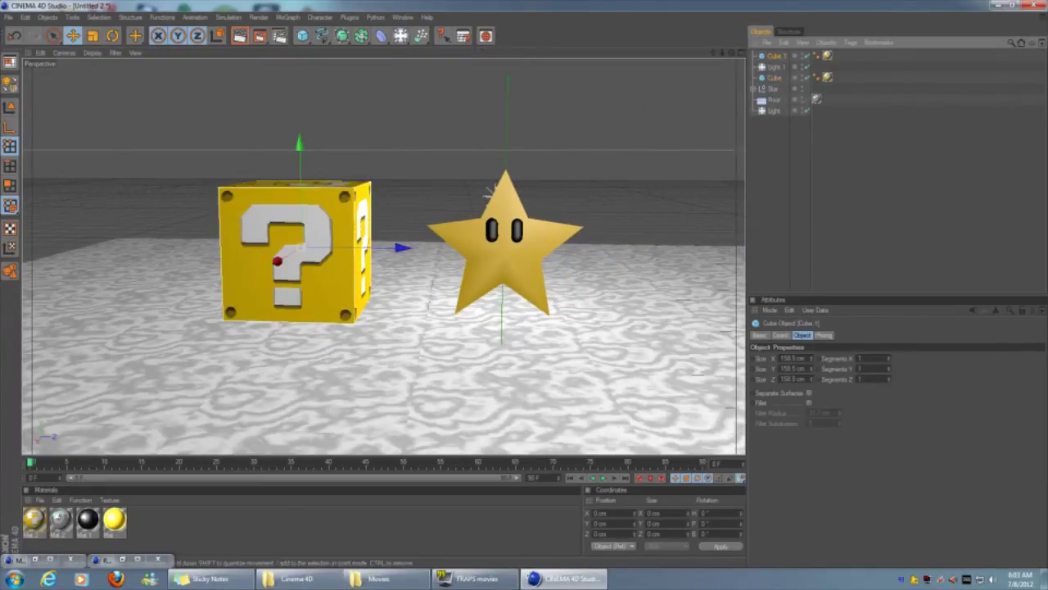
{"action": "key", "text": "ctrl+c"}
{"action": "key", "text": "ctrl+v"}
{"action": "left_click_drag", "start_coordinate": [401, 247], "coordinate": [686, 238]}
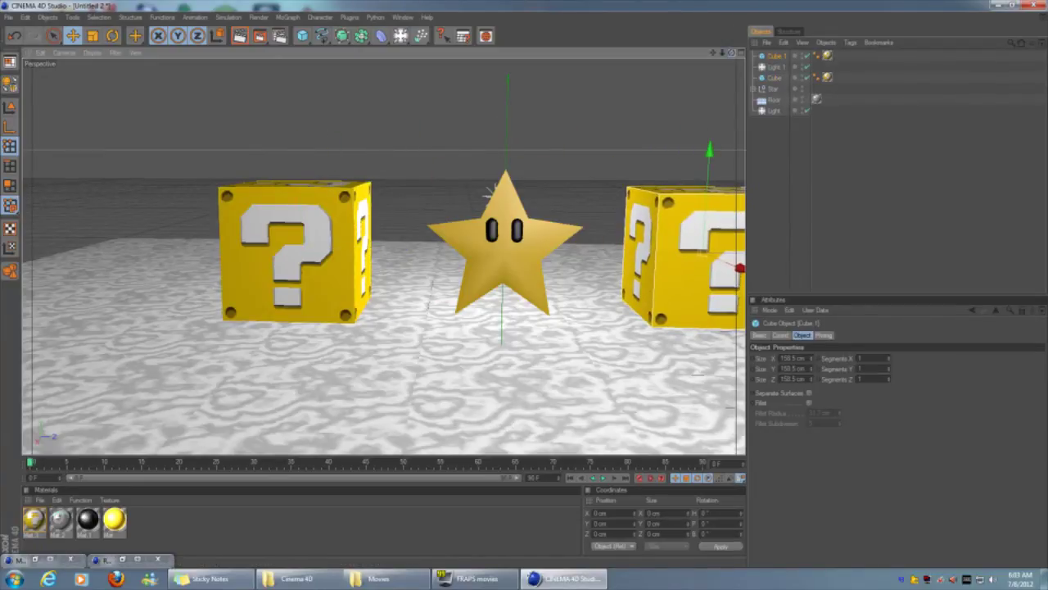
Create a new material and open it in the Material Editor
{"action": "left_click_drag", "start_coordinate": [489, 193], "coordinate": [395, 216], "text": "alt"}
{"action": "left_click", "coordinate": [393, 217]}
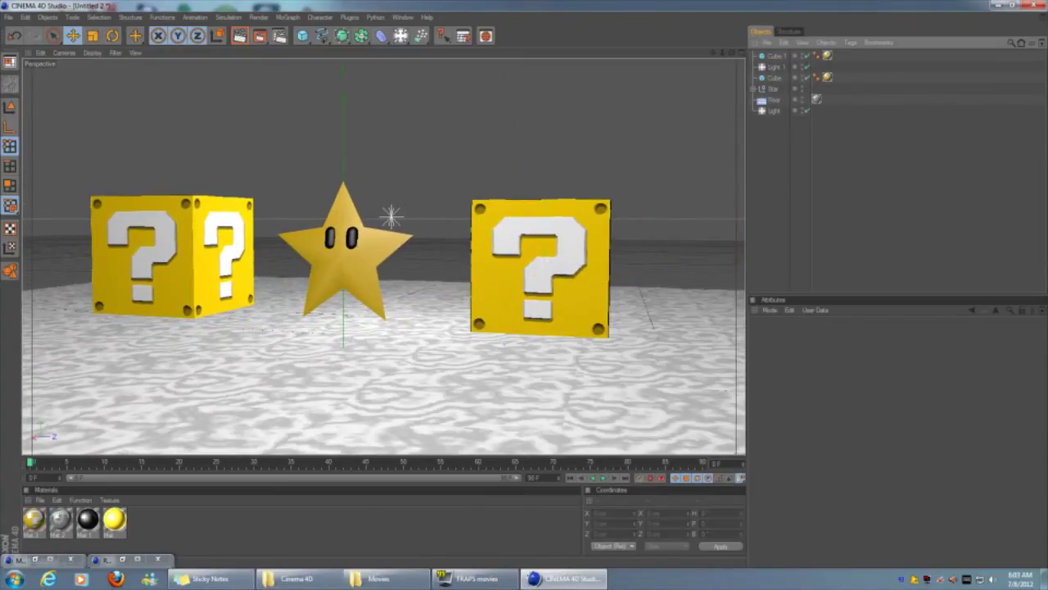
{"action": "double_click", "coordinate": [205, 522]}
{"action": "double_click", "coordinate": [32, 519]}
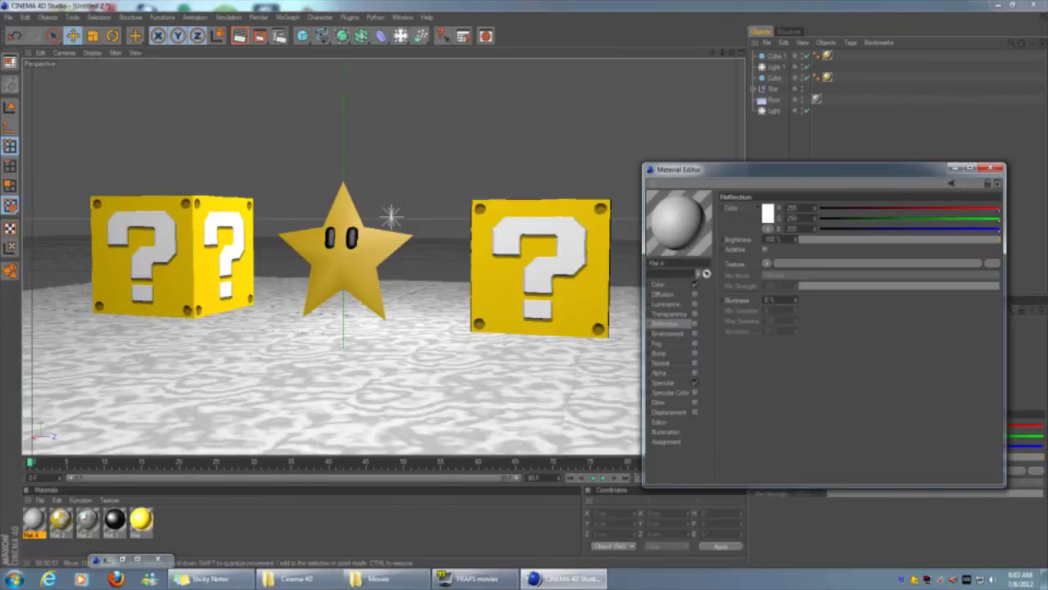
Load Nomb-block.png as the new material's reflection texture and apply the material to the copied cube
{"action": "left_click", "coordinate": [992, 263]}
{"action": "left_click", "coordinate": [831, 343]}
{"action": "key", "text": "Return"}
{"action": "key", "text": "Return"}
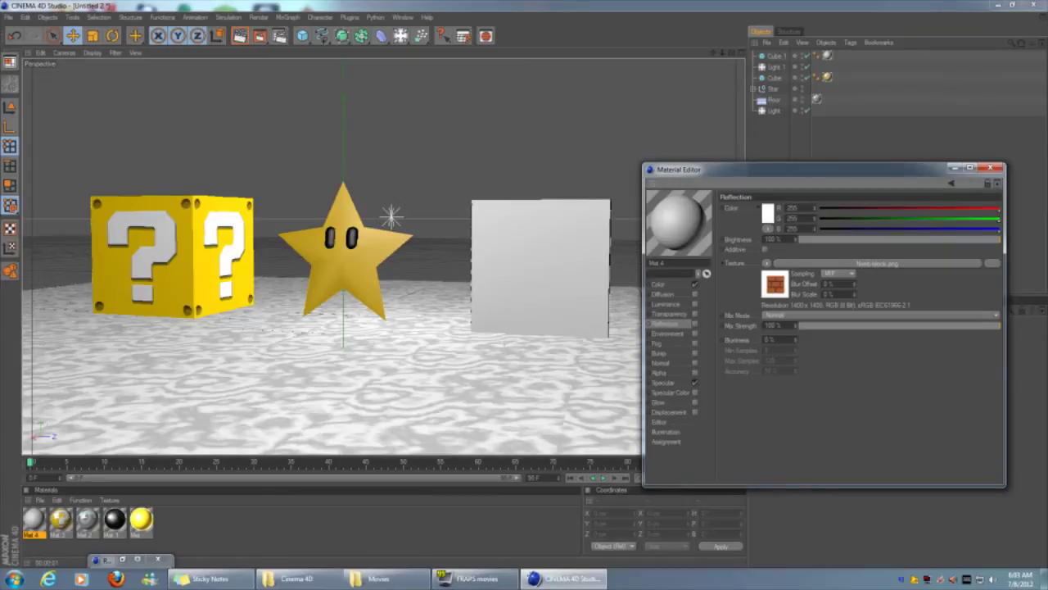
Load Nomb-block.png as the new material's color texture and close the Material Editor
{"action": "left_click", "coordinate": [659, 284]}
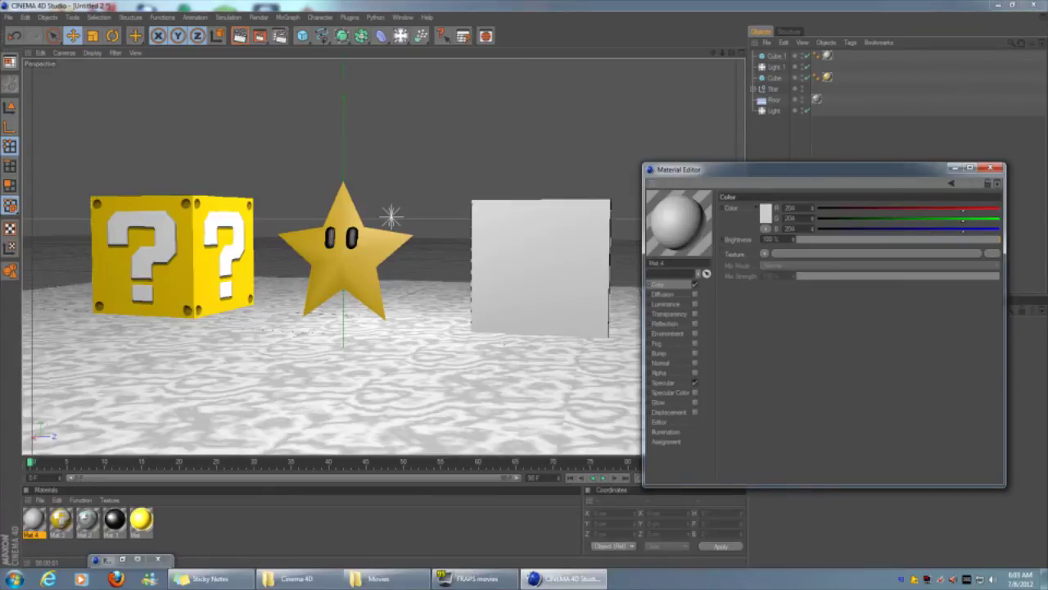
{"action": "left_click", "coordinate": [991, 253]}
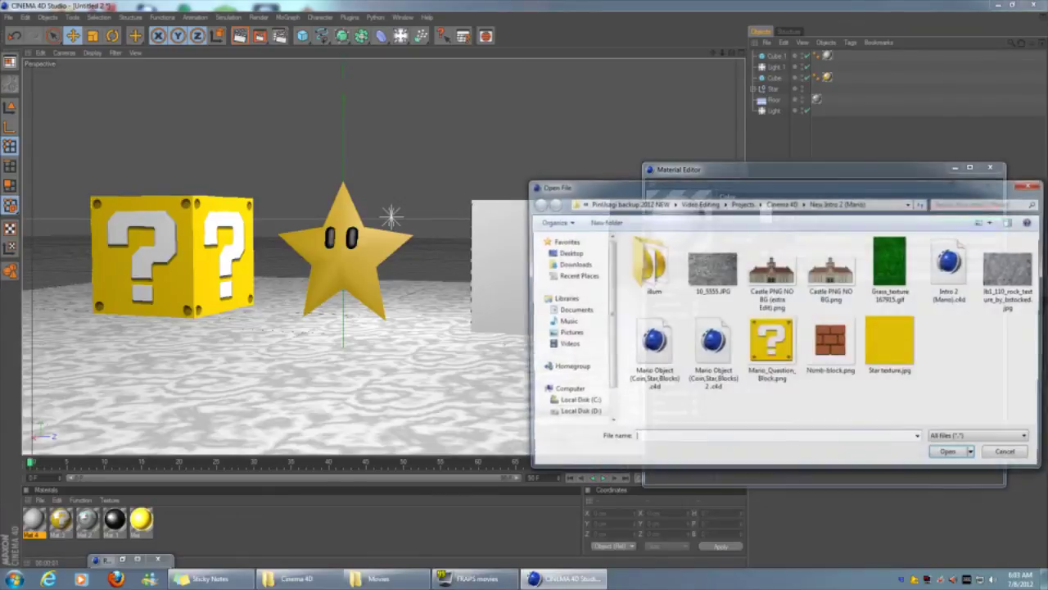
{"action": "double_click", "coordinate": [827, 344]}
{"action": "left_click", "coordinate": [538, 325]}
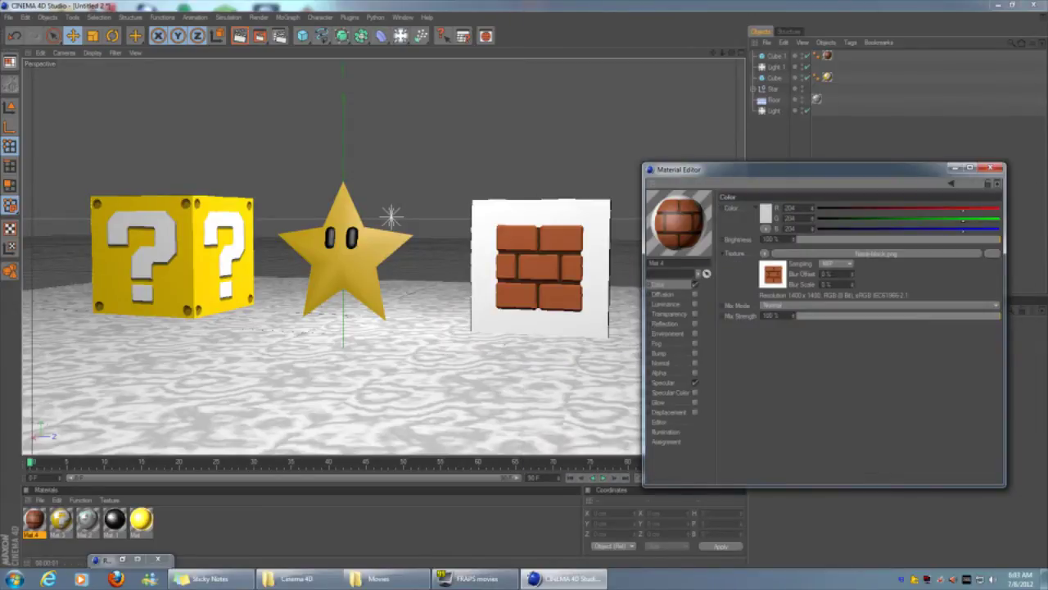
{"action": "left_click", "coordinate": [996, 168]}
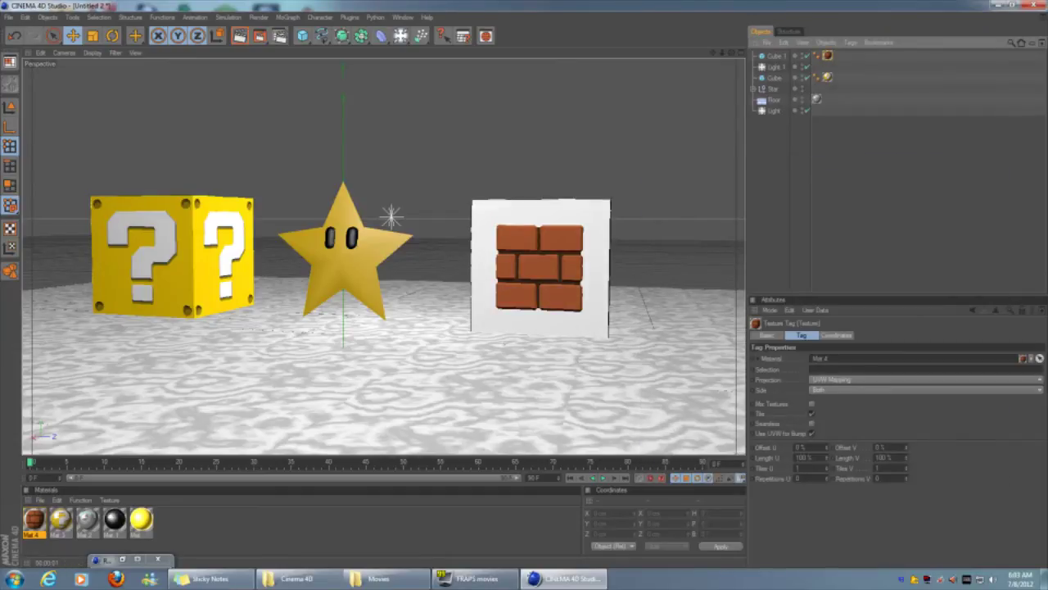
Set the brick texture's U and V offsets to -36% and both lengths to 170% so bricks fill the cube faces, and render the view
{"action": "left_click_drag", "start_coordinate": [826, 448], "coordinate": [807, 448]}
{"action": "left_click_drag", "start_coordinate": [906, 447], "coordinate": [907, 459]}
{"action": "mouse_move", "coordinate": [827, 447]}
{"action": "left_mouse_down"}
{"action": "mouse_move", "coordinate": [827, 465]}
{"action": "mouse_move", "coordinate": [826, 447]}
{"action": "mouse_move", "coordinate": [827, 456]}
{"action": "left_mouse_up"}
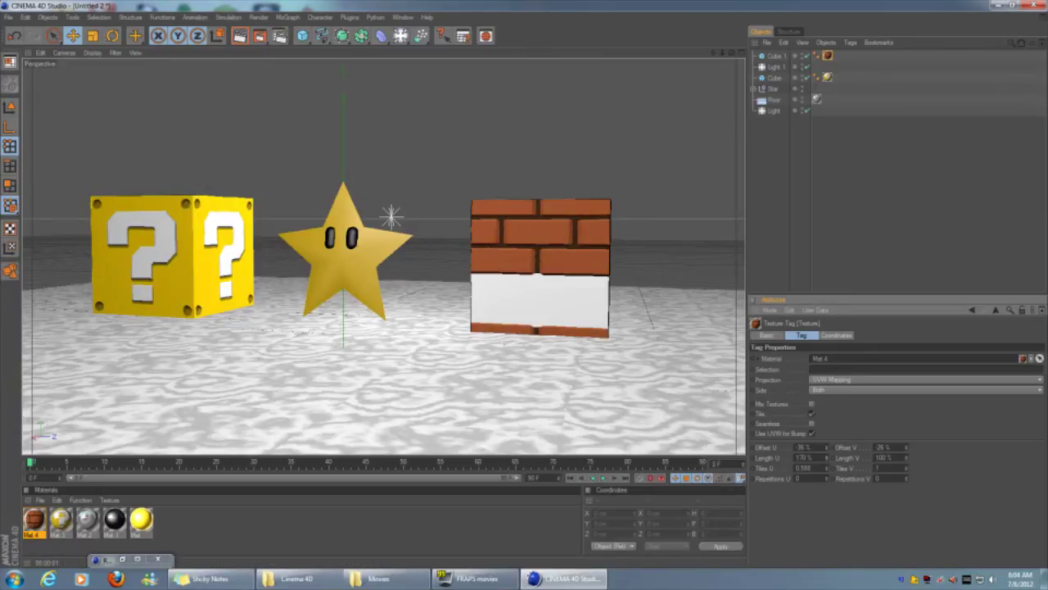
{"action": "left_click_drag", "start_coordinate": [905, 448], "coordinate": [906, 447]}
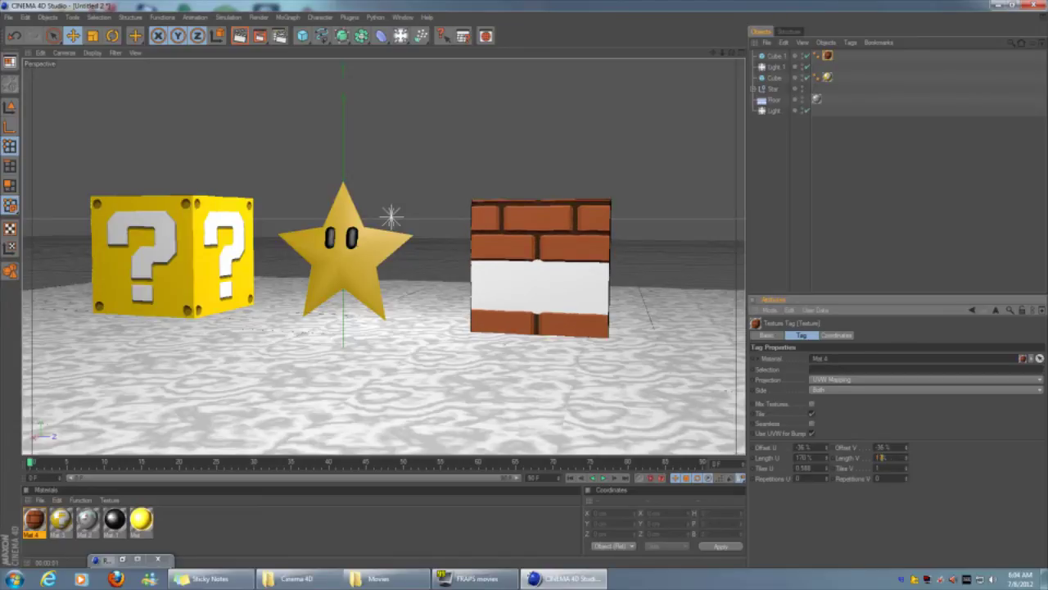
{"action": "key", "text": "Return"}
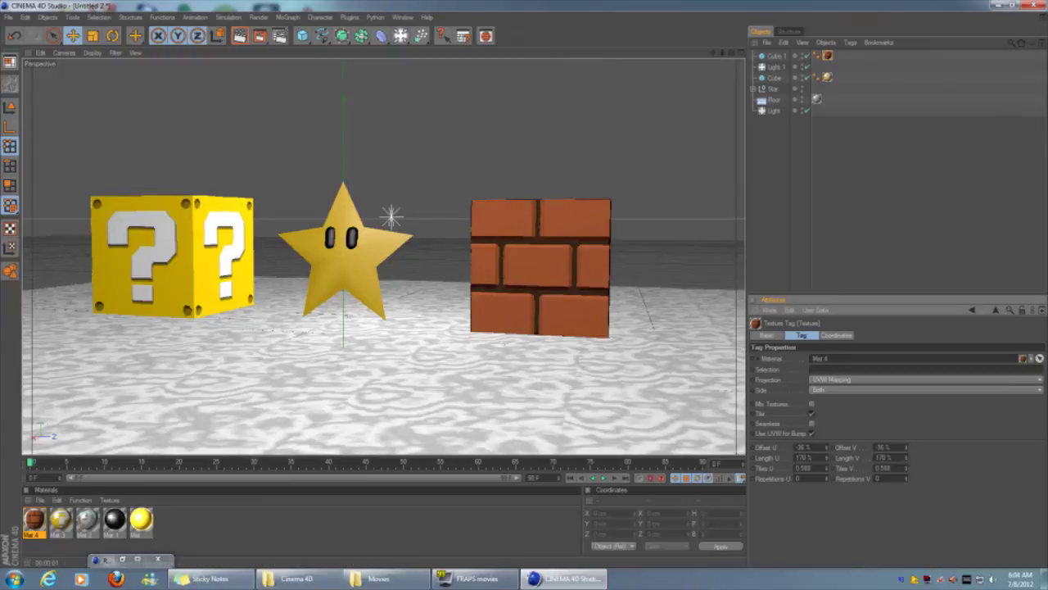
{"action": "key", "text": "ctrl+r"}
Raise the brick block about 11.5 cm to align it with the question block
{"action": "left_click_drag", "start_coordinate": [385, 246], "coordinate": [465, 239], "text": "alt"}
{"action": "left_click", "coordinate": [466, 344]}
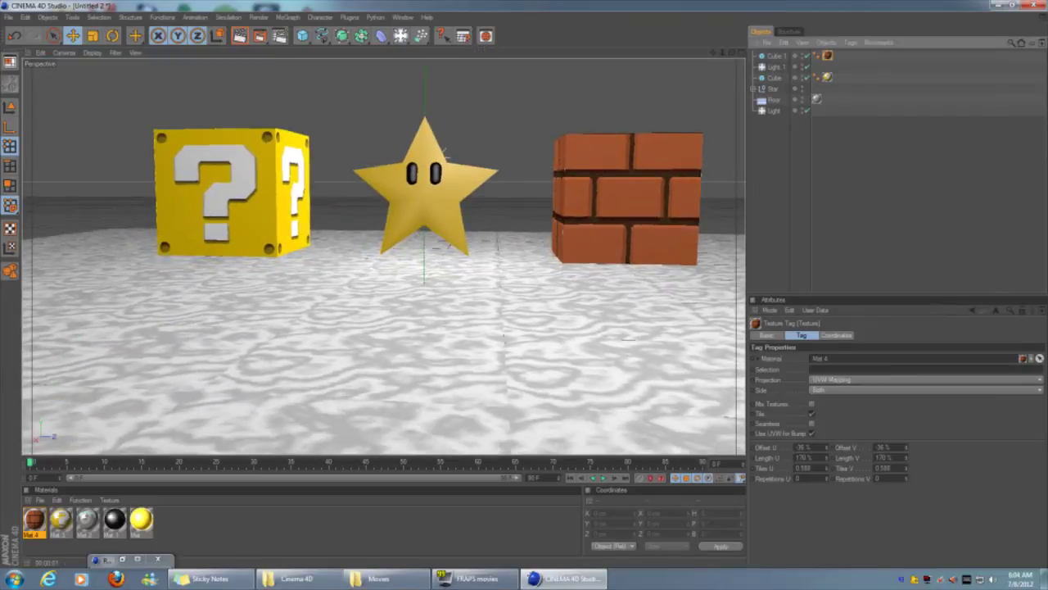
{"action": "left_click", "coordinate": [627, 197]}
{"action": "left_click_drag", "start_coordinate": [621, 92], "coordinate": [621, 83]}
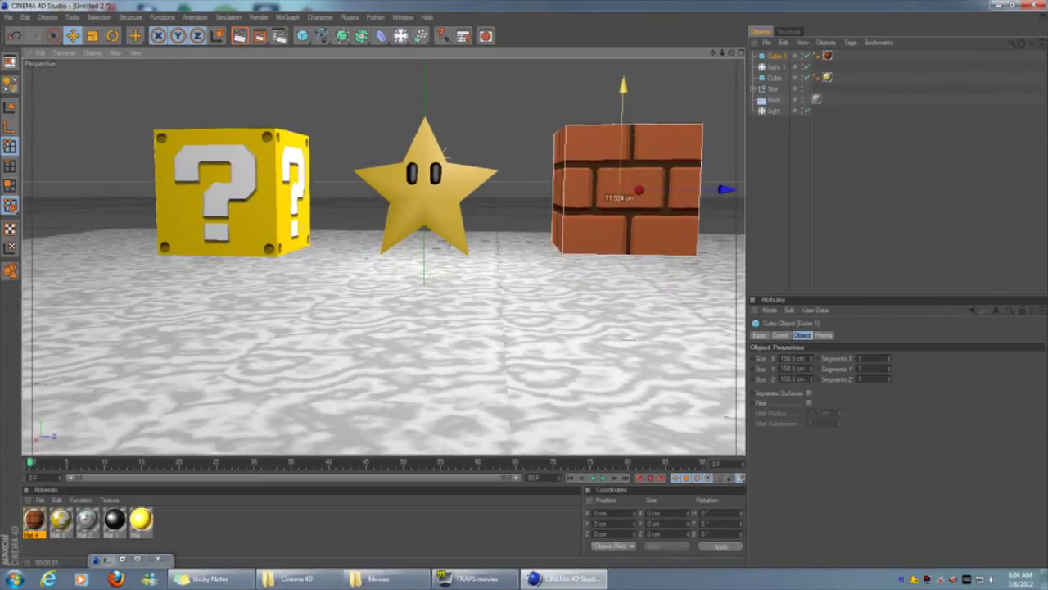
Render the view of the question block, star and brick block from the front and from a higher angle
{"action": "left_click", "coordinate": [368, 368]}
{"action": "left_click", "coordinate": [217, 197]}
{"action": "left_click", "coordinate": [240, 35]}
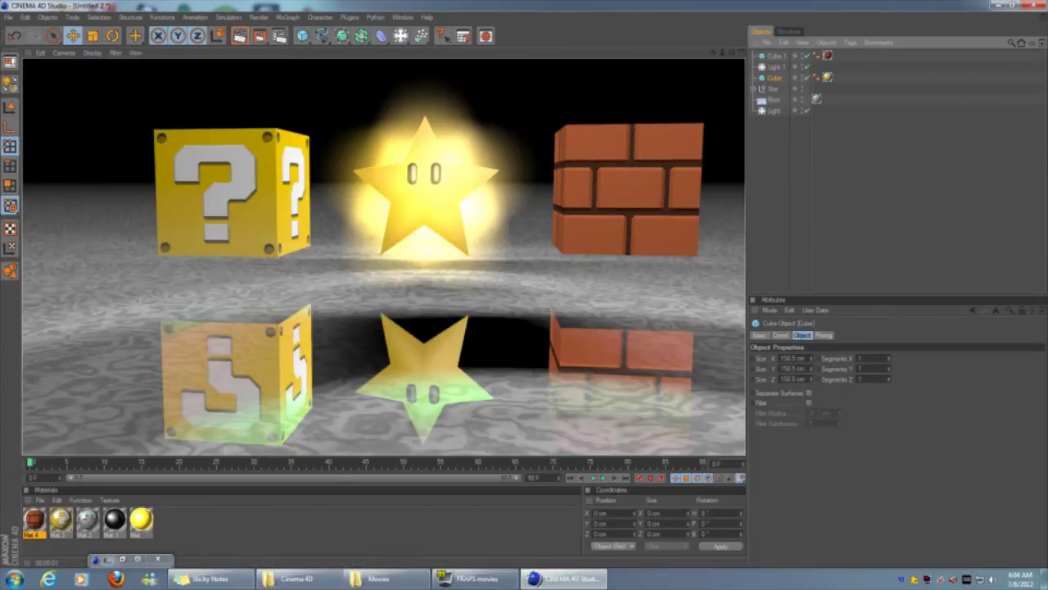
{"action": "left_click", "coordinate": [385, 394]}
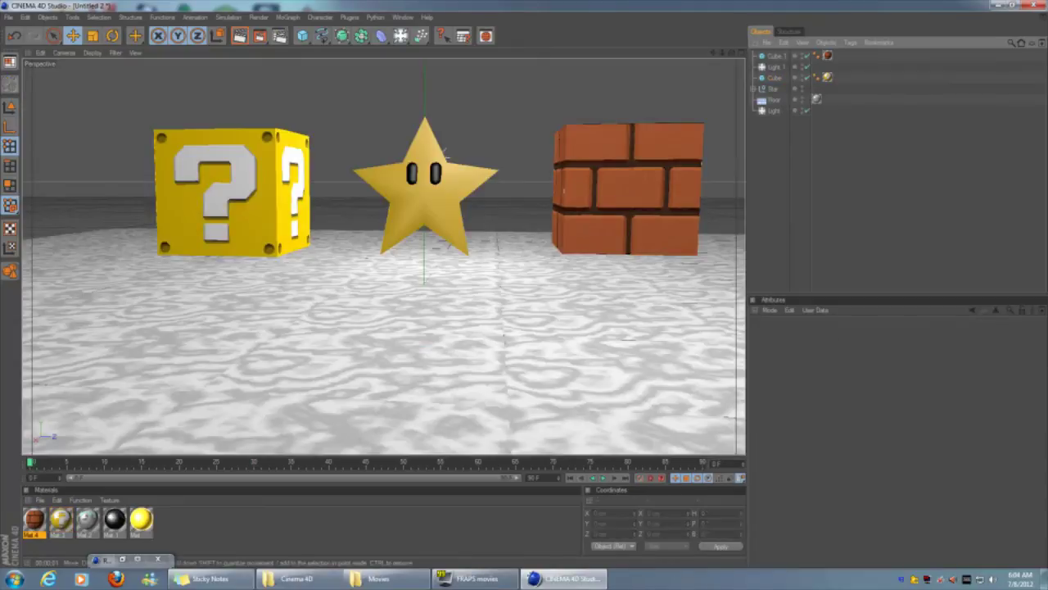
{"action": "left_click_drag", "start_coordinate": [385, 369], "coordinate": [461, 324], "text": "alt"}
{"action": "key", "text": "ctrl+r"}
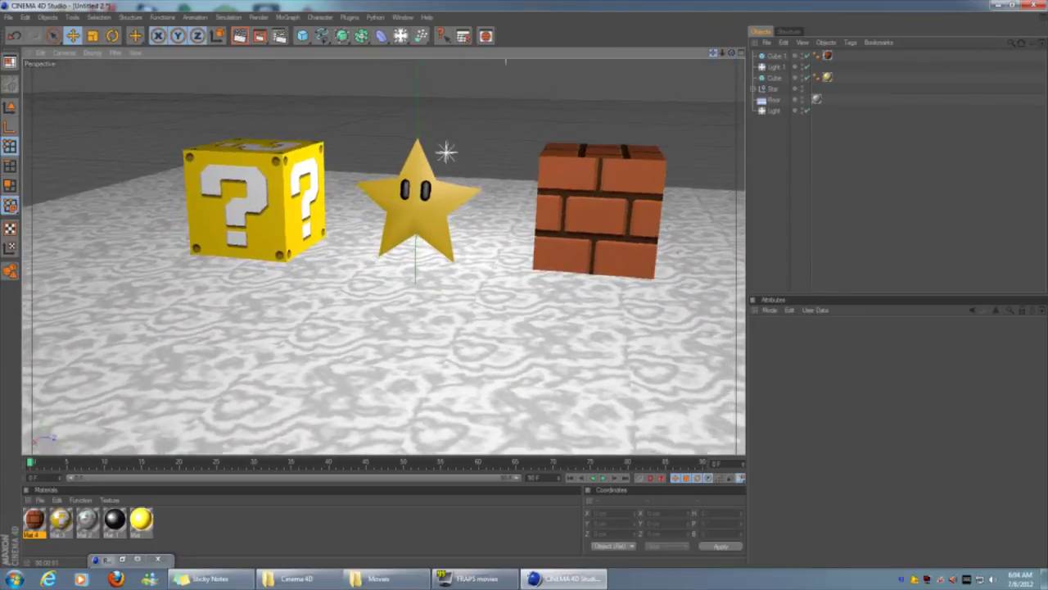
Add a cylinder and move it up and across until it floats above the brick block
{"action": "left_click_drag", "start_coordinate": [303, 35], "coordinate": [456, 66]}
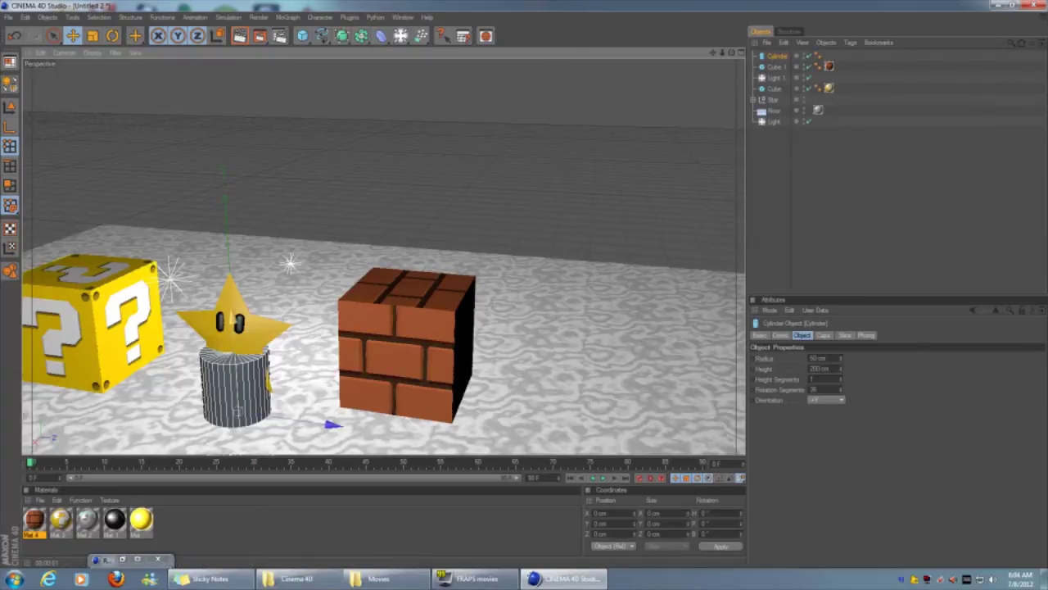
{"action": "left_click_drag", "start_coordinate": [225, 204], "coordinate": [216, 64]}
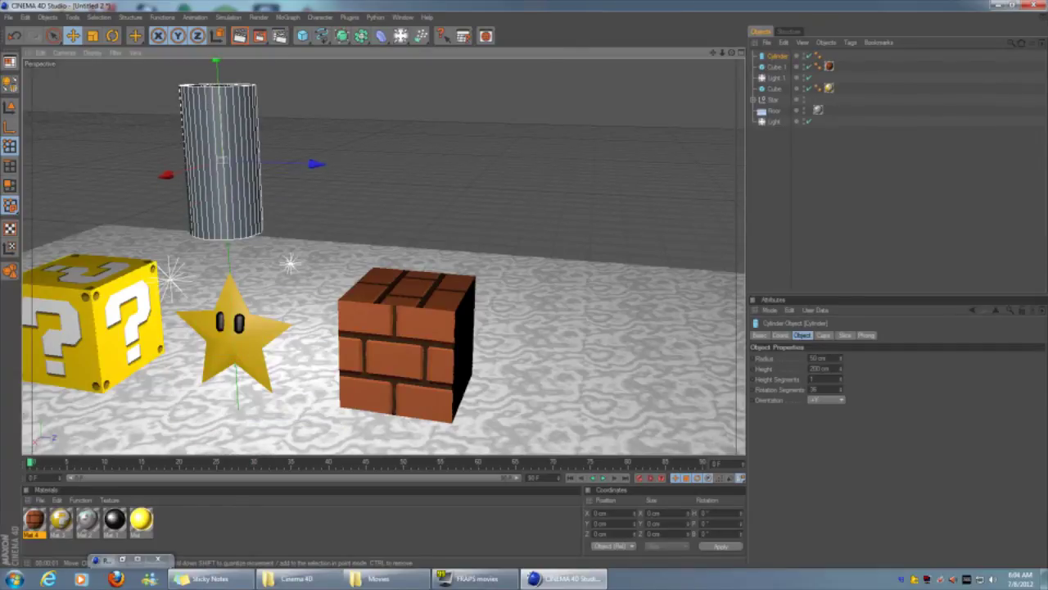
{"action": "left_click_drag", "start_coordinate": [315, 163], "coordinate": [547, 174]}
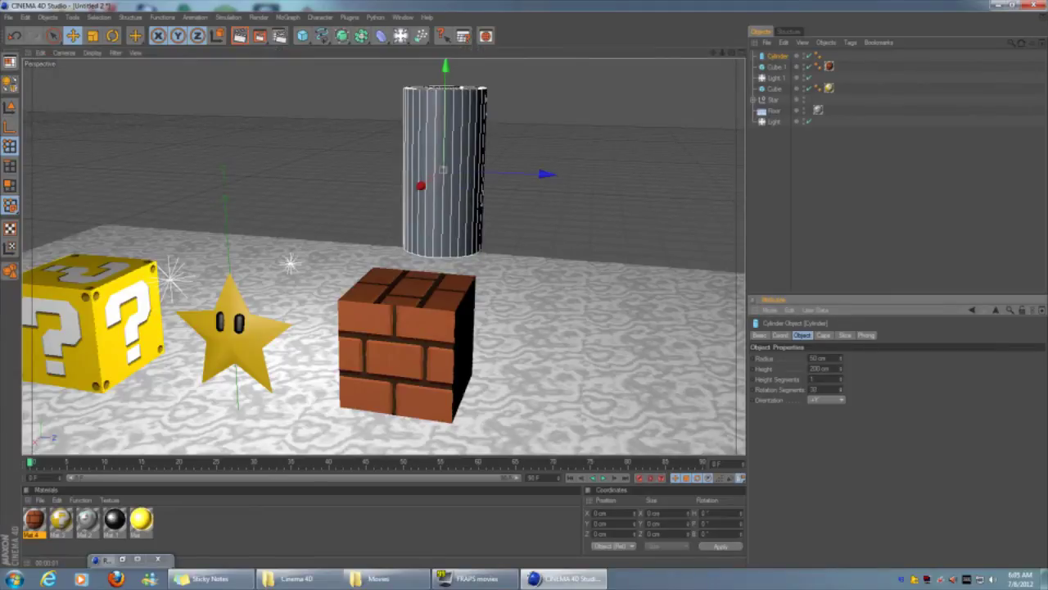
Set the cylinder's height to 19 cm and rotate it to stand upright as a disc with its round face forward
{"action": "left_click_drag", "start_coordinate": [840, 369], "coordinate": [840, 407]}
{"action": "scroll", "coordinate": [384, 254], "scroll_direction": "up", "scroll_amount": 2}
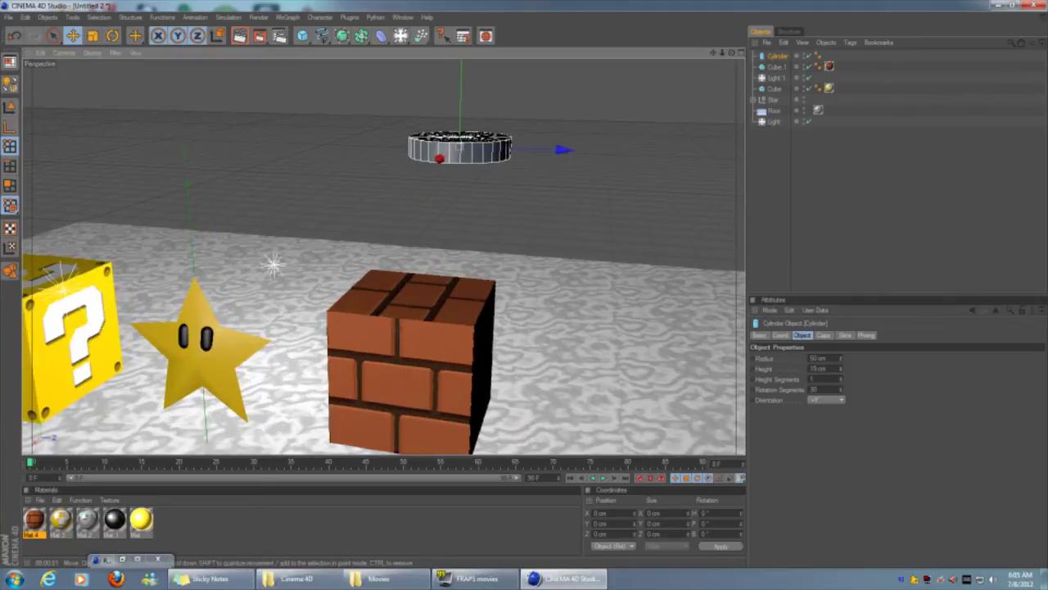
{"action": "key", "text": "r"}
{"action": "left_click_drag", "start_coordinate": [453, 98], "coordinate": [452, 183]}
{"action": "key", "text": "ctrl+shift+a"}
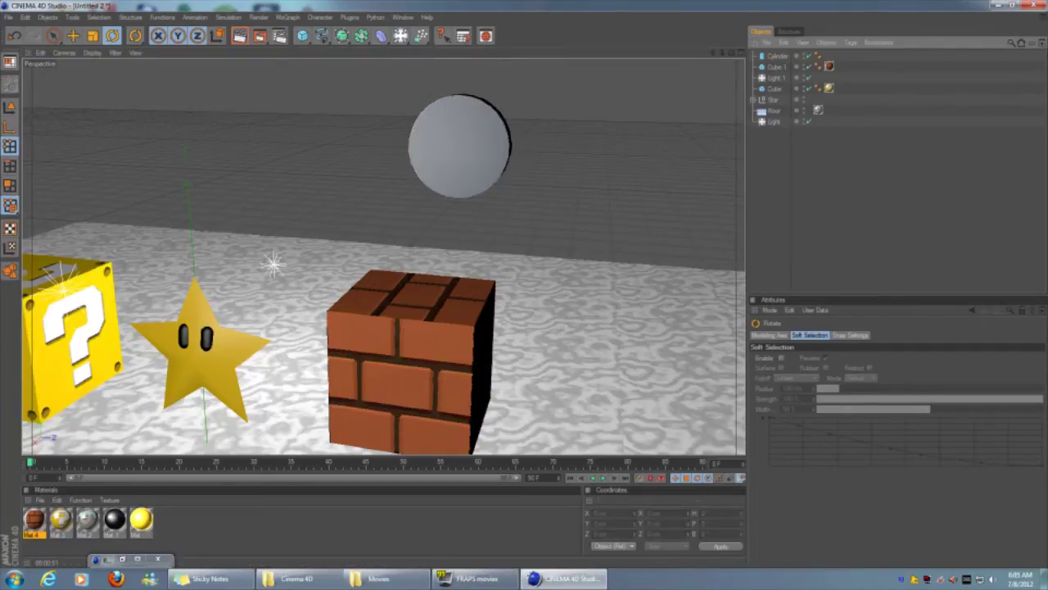
{"action": "key", "text": "e"}
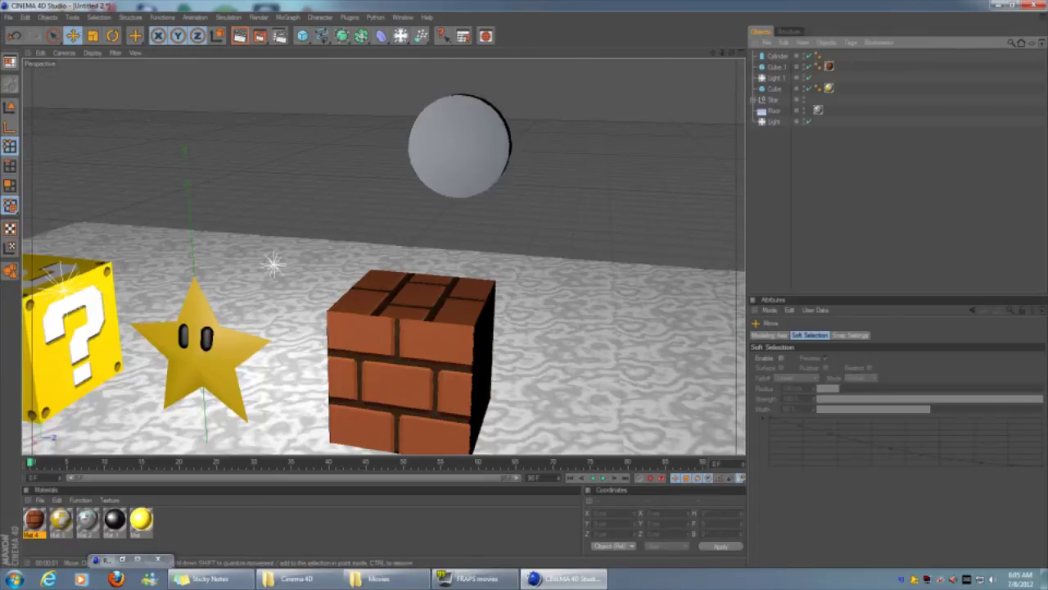
Align the disc in depth with the brick block and lower it to hover just above the block
{"action": "left_click", "coordinate": [459, 146]}
{"action": "left_click_drag", "start_coordinate": [491, 246], "coordinate": [352, 245], "text": "alt"}
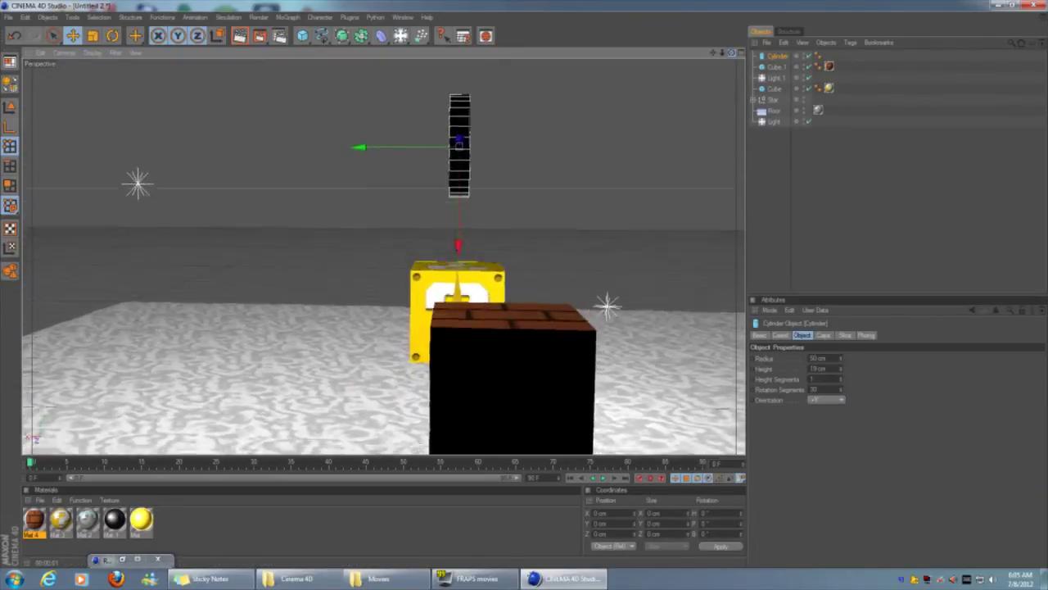
{"action": "left_click_drag", "start_coordinate": [358, 146], "coordinate": [415, 145]}
{"action": "left_click_drag", "start_coordinate": [377, 246], "coordinate": [320, 246], "text": "alt"}
{"action": "left_click_drag", "start_coordinate": [620, 145], "coordinate": [565, 145]}
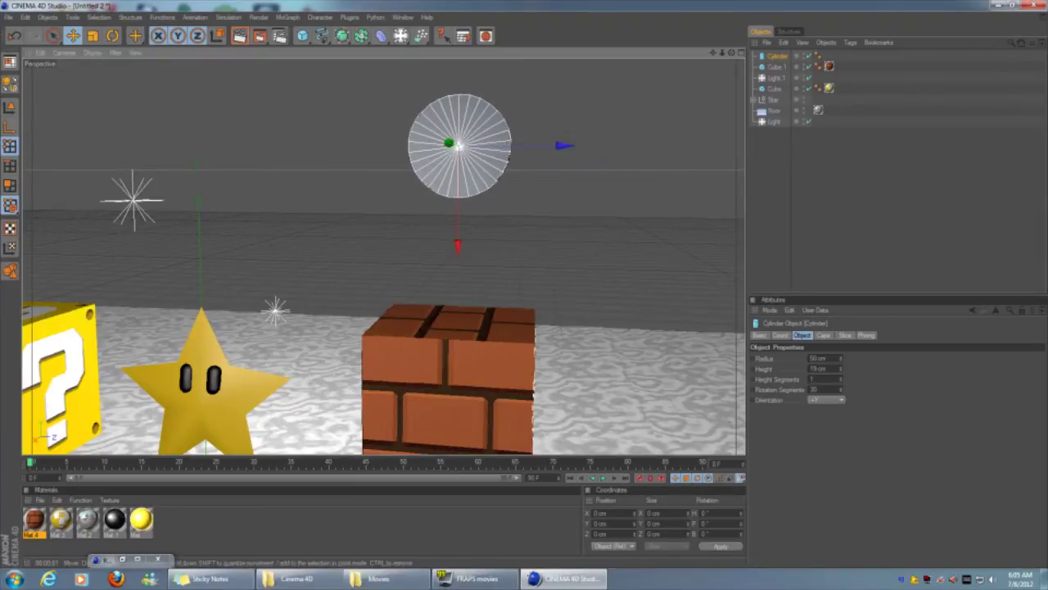
{"action": "left_click_drag", "start_coordinate": [458, 246], "coordinate": [456, 328]}
{"action": "key", "text": "ctrl+shift+a"}
Select the disc above the brick block and place it last in the object list
{"action": "left_click", "coordinate": [457, 233]}
{"action": "mouse_move", "coordinate": [491, 164]}
{"action": "left_mouse_down", "text": "alt"}
{"action": "mouse_move", "coordinate": [524, 160]}
{"action": "mouse_move", "coordinate": [491, 161]}
{"action": "left_mouse_up", "text": "alt"}
{"action": "right_click_drag", "start_coordinate": [491, 161], "coordinate": [533, 168], "text": "alt"}
{"action": "left_click_drag", "start_coordinate": [533, 168], "coordinate": [454, 170], "text": "alt"}
{"action": "left_click", "coordinate": [483, 49]}
{"action": "key", "text": "ctrl+z"}
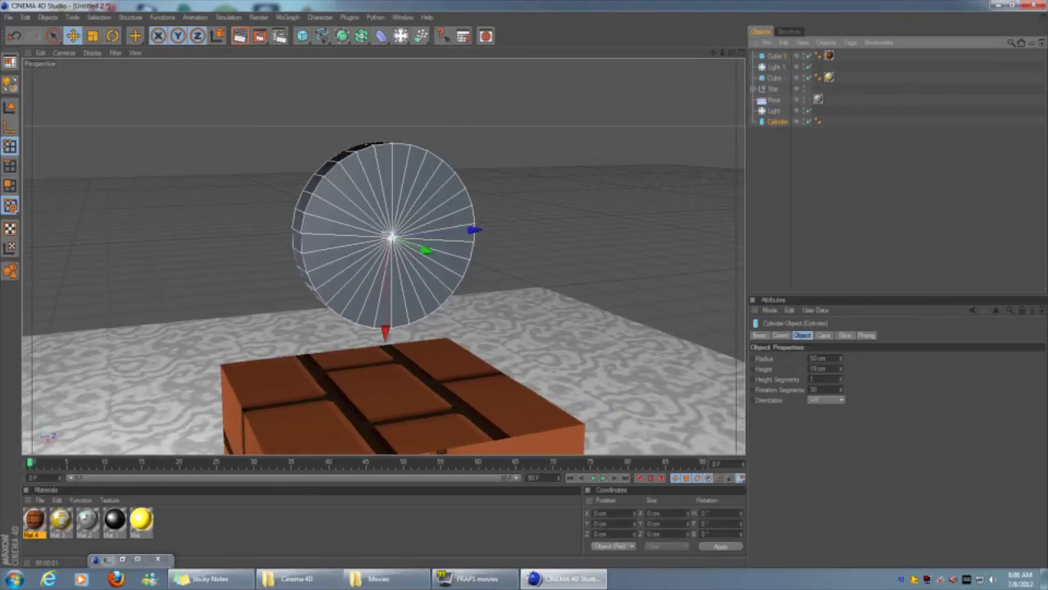
{"action": "key", "text": "ctrl+y"}
{"action": "key", "text": "ctrl+z"}
Paste two copies of the disc, place them below the original in the object list, and delete one copy
{"action": "key", "text": "ctrl+v"}
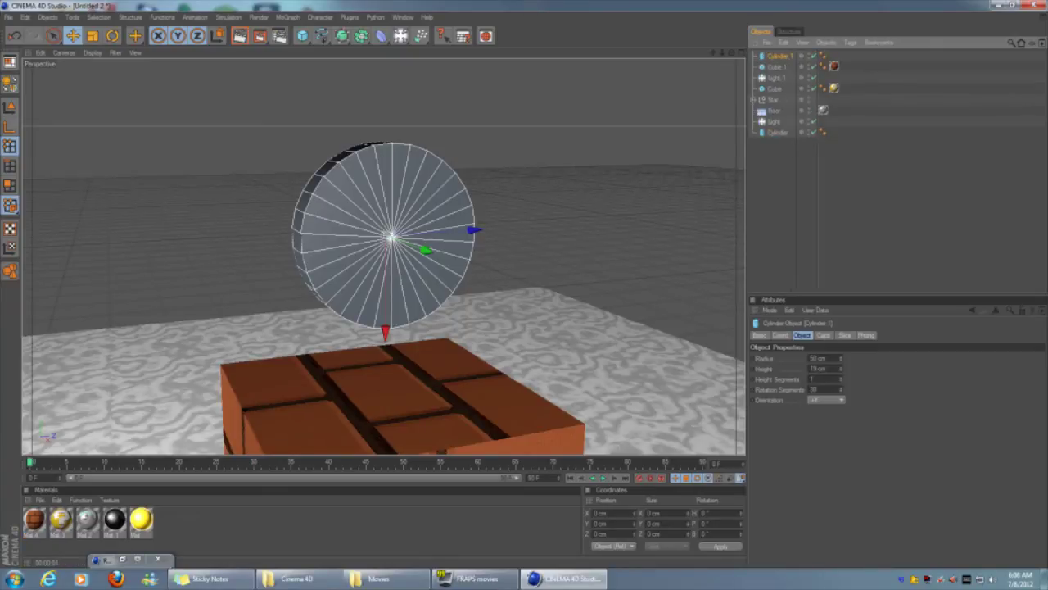
{"action": "key", "text": "ctrl+v"}
{"action": "left_click", "coordinate": [780, 67], "text": "shift"}
{"action": "left_click_drag", "start_coordinate": [780, 60], "coordinate": [778, 147]}
{"action": "key", "text": "ctrl+shift+a"}
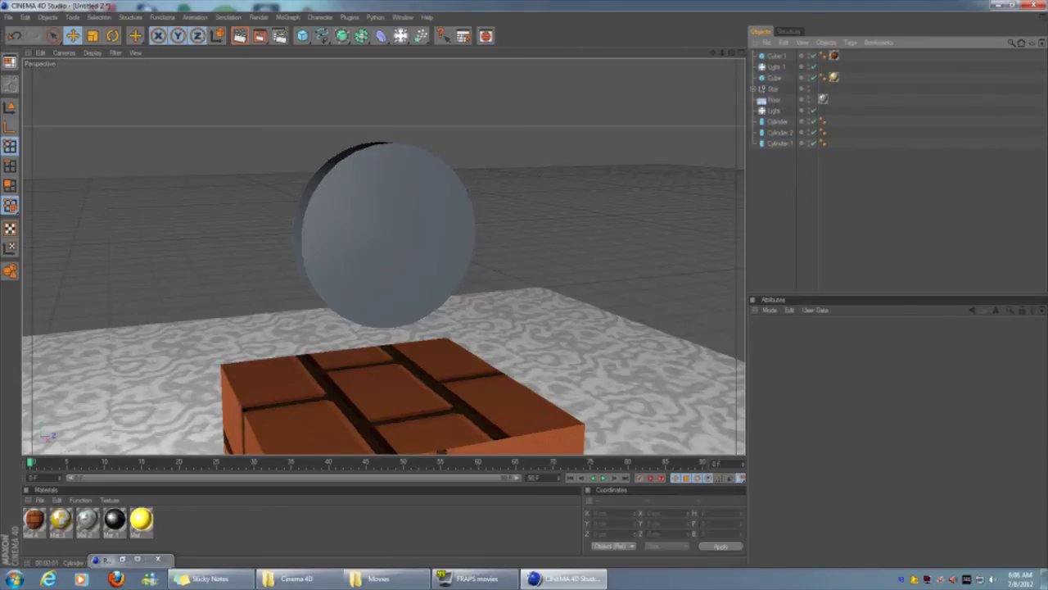
{"action": "left_click", "coordinate": [779, 131]}
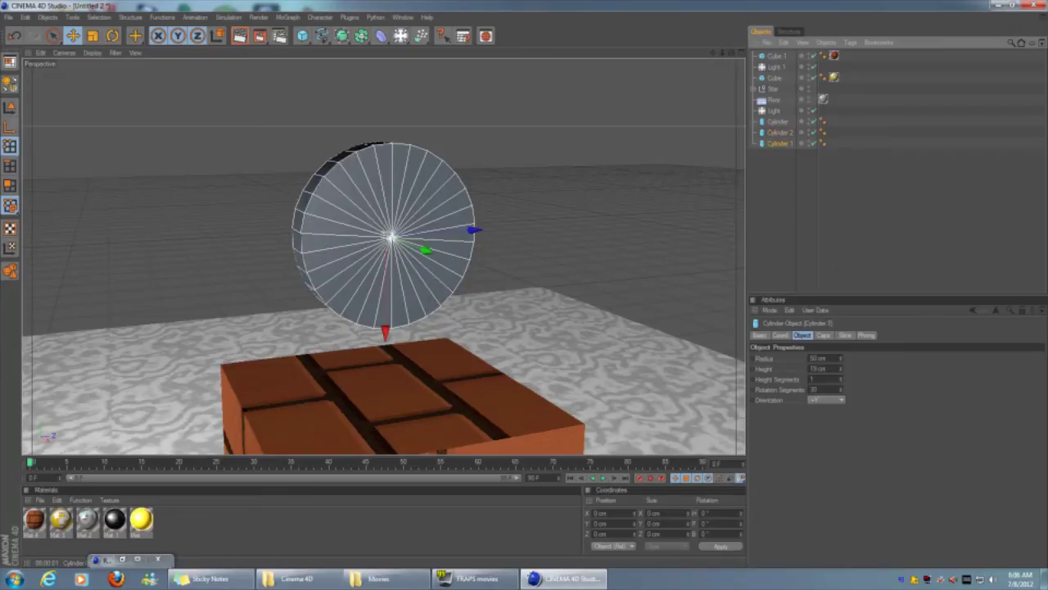
{"action": "key", "text": "Delete"}
Scale the copied disc down to a 45 cm radius and move it forward out of the original's front face
{"action": "left_click", "coordinate": [780, 132]}
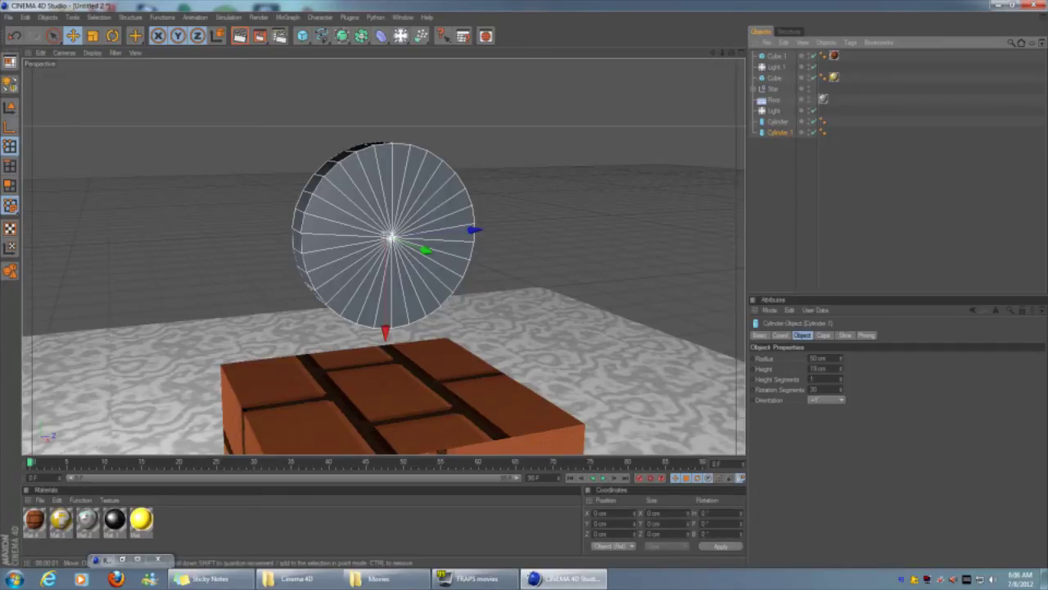
{"action": "key", "text": "t"}
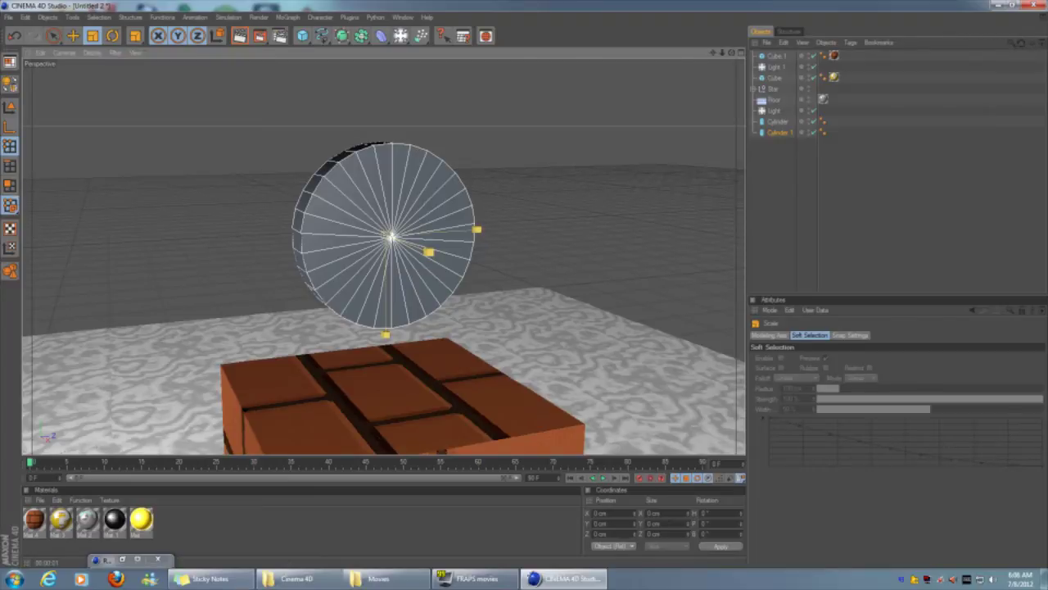
{"action": "key", "text": "e"}
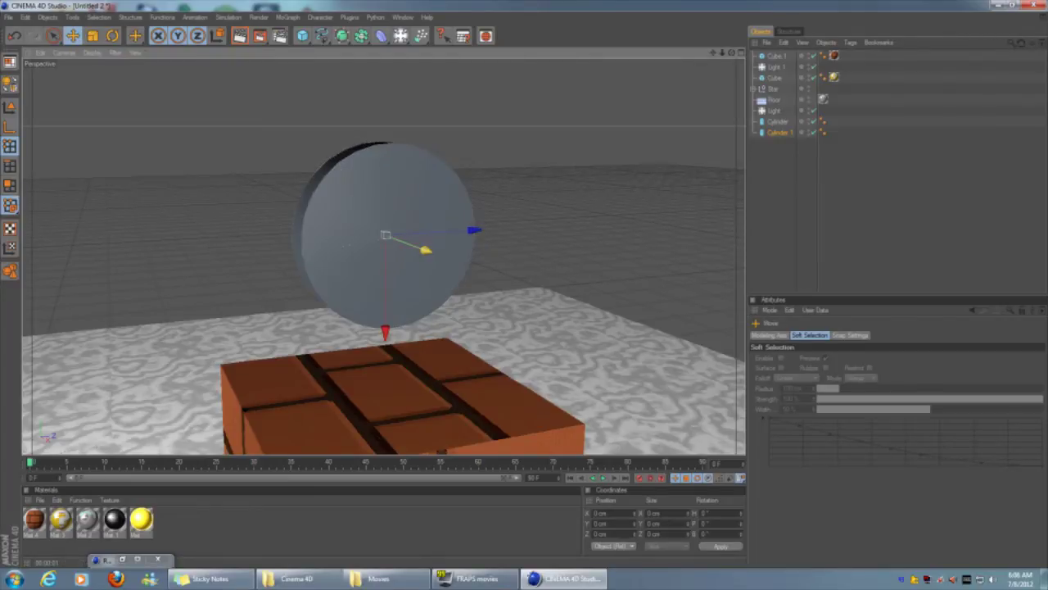
{"action": "left_click_drag", "start_coordinate": [426, 250], "coordinate": [440, 254]}
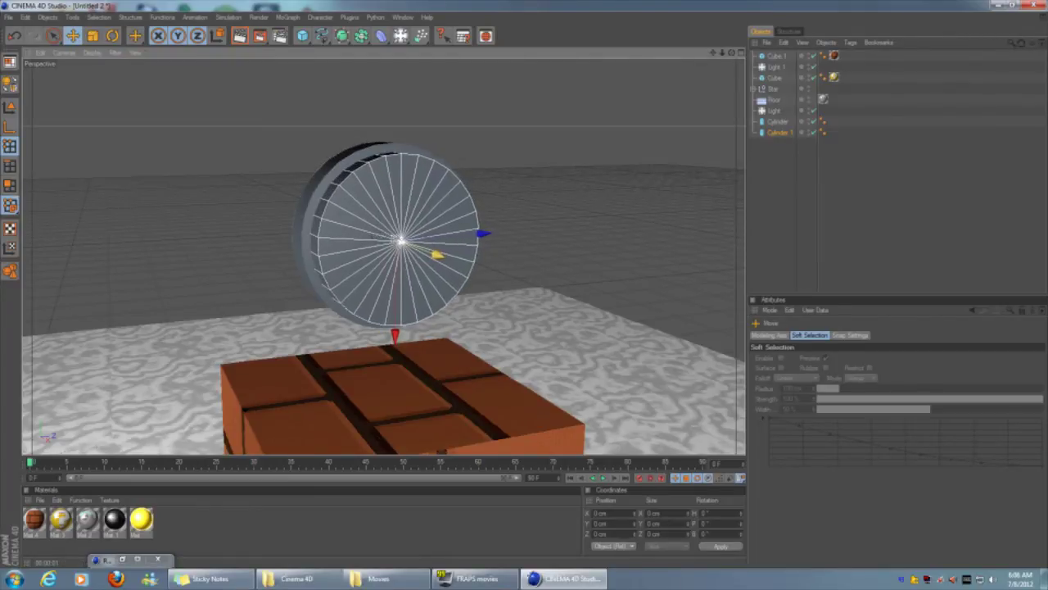
Examine from the front and in the Right view how the smaller disc is centered on the larger one
{"action": "left_click_drag", "start_coordinate": [732, 53], "coordinate": [633, 59]}
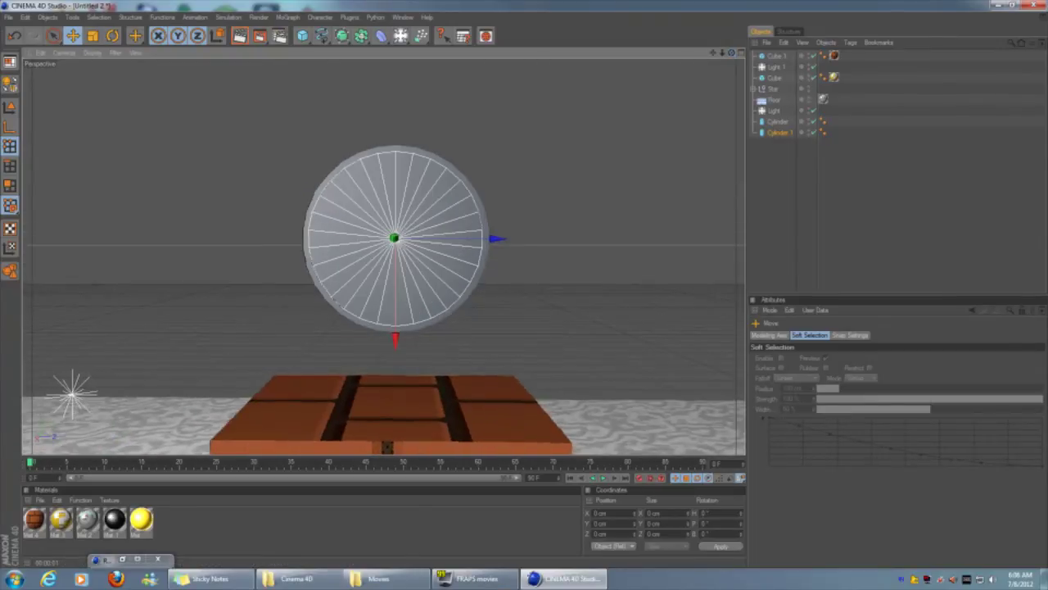
{"action": "key", "text": "F5"}
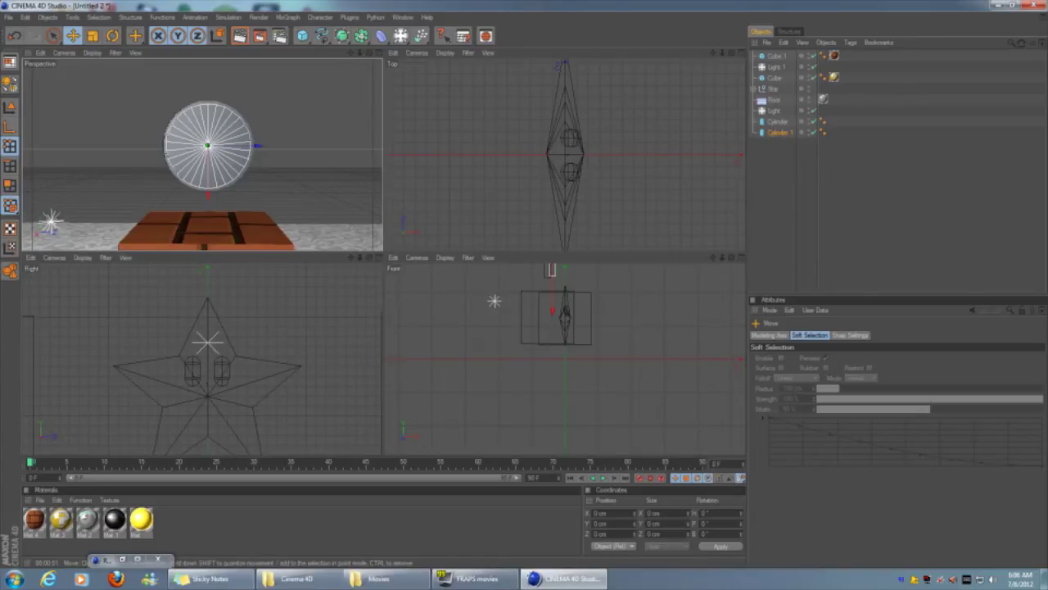
{"action": "scroll", "coordinate": [201, 356], "scroll_direction": "down", "scroll_amount": 3}
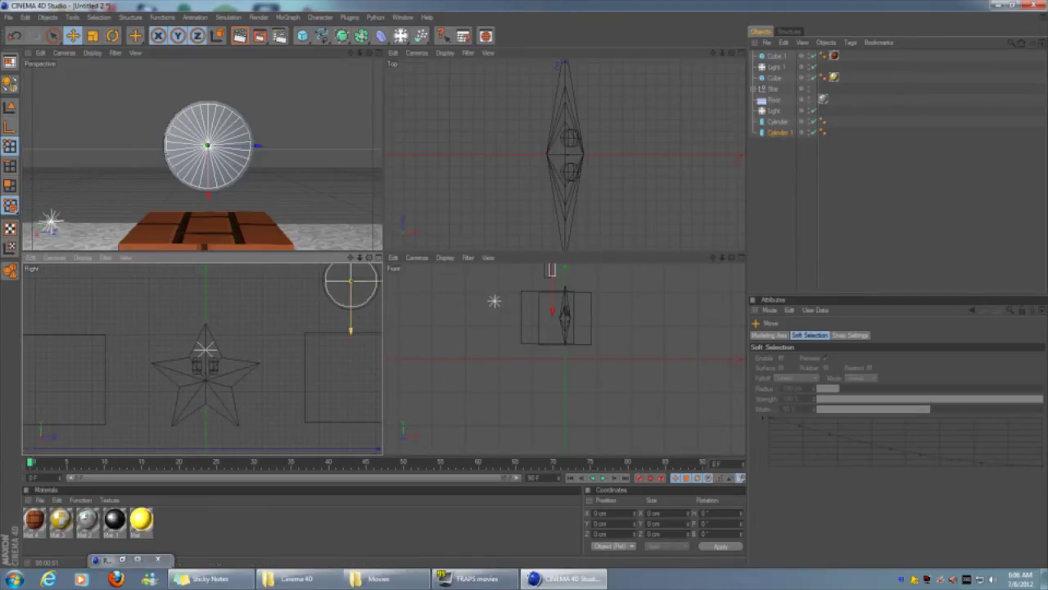
{"action": "scroll", "coordinate": [299, 328], "scroll_direction": "up", "scroll_amount": 5}
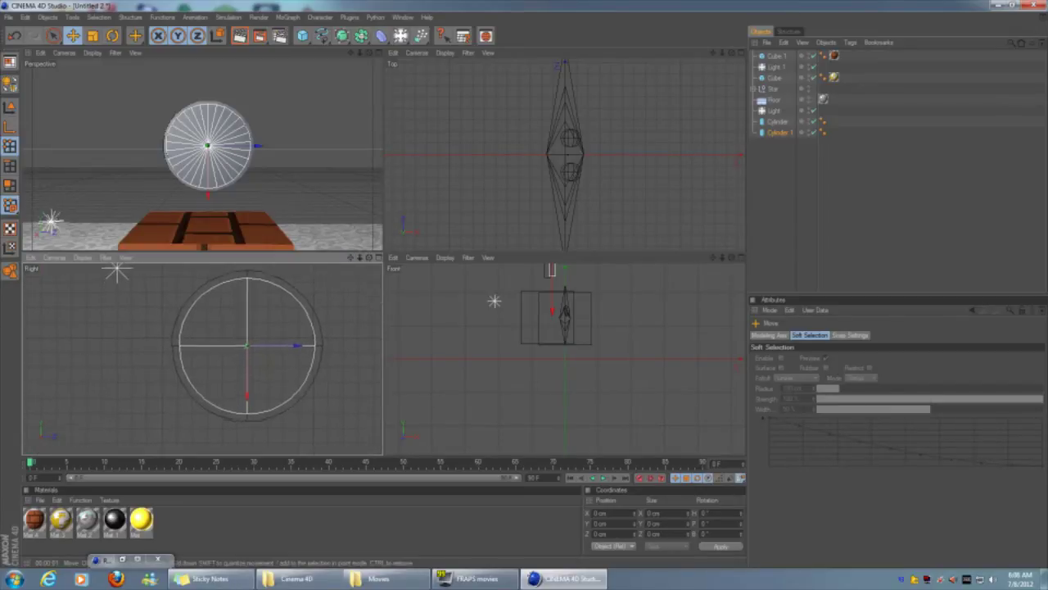
{"action": "scroll", "coordinate": [202, 357], "scroll_direction": "up", "scroll_amount": 3}
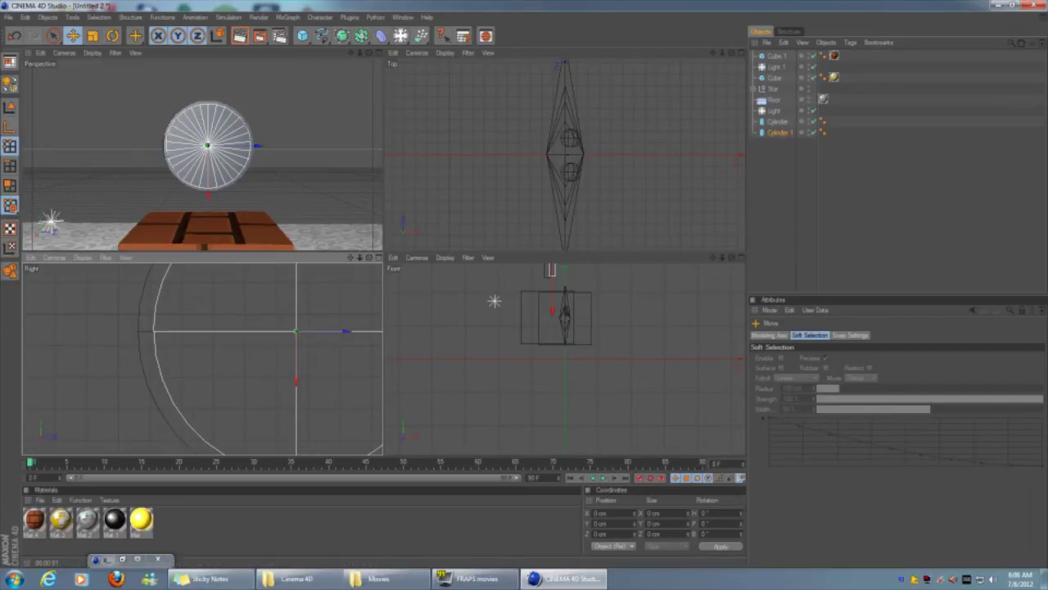
{"action": "left_click_drag", "start_coordinate": [351, 257], "coordinate": [288, 260]}
{"action": "scroll", "coordinate": [222, 337], "scroll_direction": "down", "scroll_amount": 2}
{"action": "scroll", "coordinate": [202, 358], "scroll_direction": "up", "scroll_amount": 5}
{"action": "left_click_drag", "start_coordinate": [351, 257], "coordinate": [375, 232]}
{"action": "middle_click_drag", "start_coordinate": [269, 339], "coordinate": [246, 358], "text": "alt"}
{"action": "left_click_drag", "start_coordinate": [246, 358], "coordinate": [258, 375]}
{"action": "key", "text": "ctrl+z"}
{"action": "scroll", "coordinate": [201, 154], "scroll_direction": "up", "scroll_amount": 6}
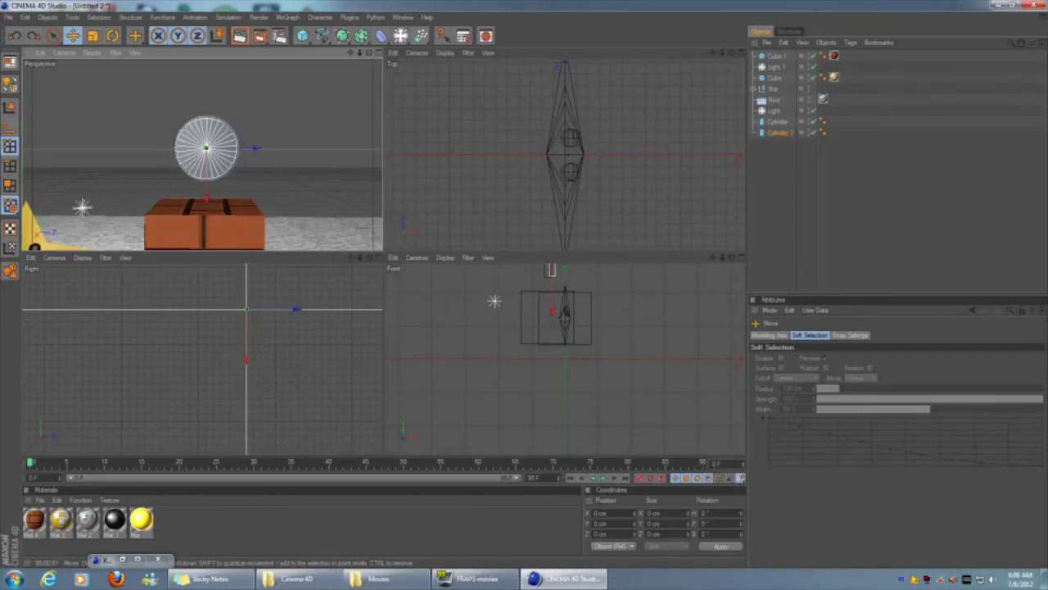
{"action": "key", "text": "ctrl+shift+z"}
{"action": "left_click", "coordinate": [493, 300]}
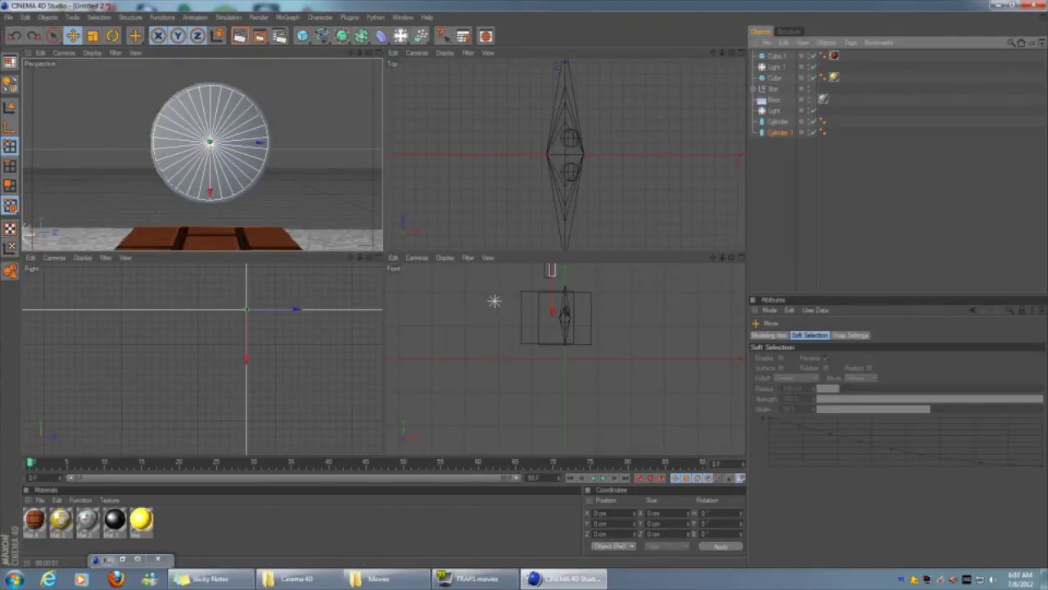
{"action": "key", "text": "F1"}
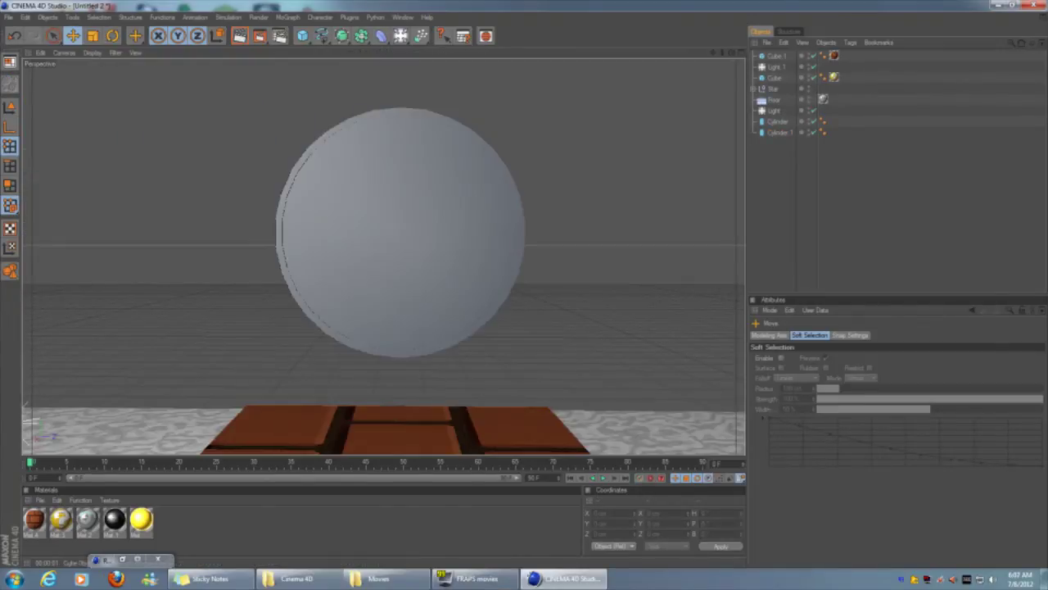
Move the smaller disc forward along its axis until it stands clear of the larger disc
{"action": "left_click", "coordinate": [778, 132]}
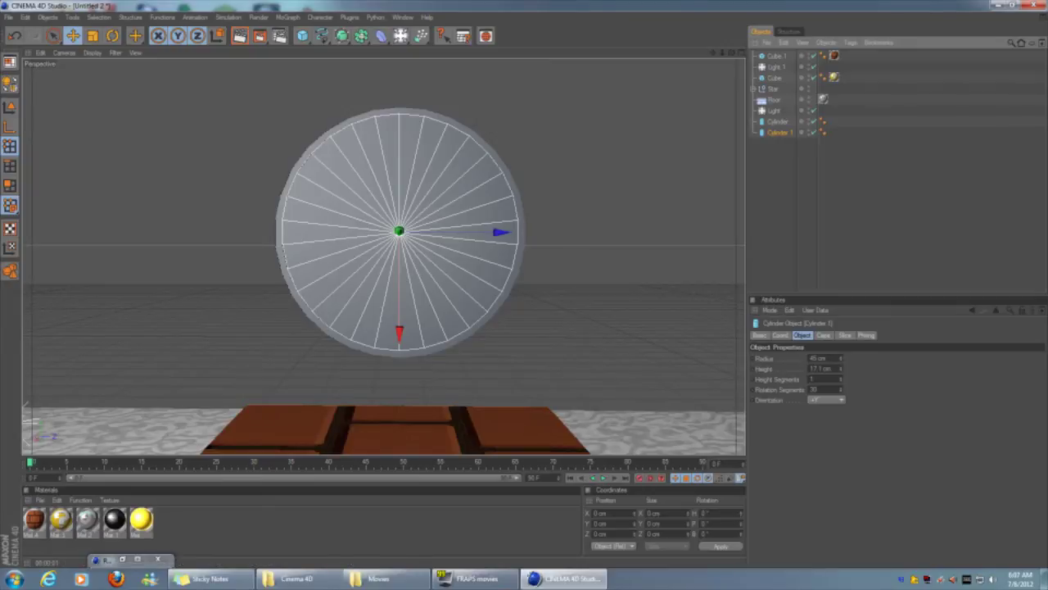
{"action": "left_click_drag", "start_coordinate": [393, 245], "coordinate": [253, 242], "text": "alt"}
{"action": "left_click_drag", "start_coordinate": [498, 234], "coordinate": [526, 237]}
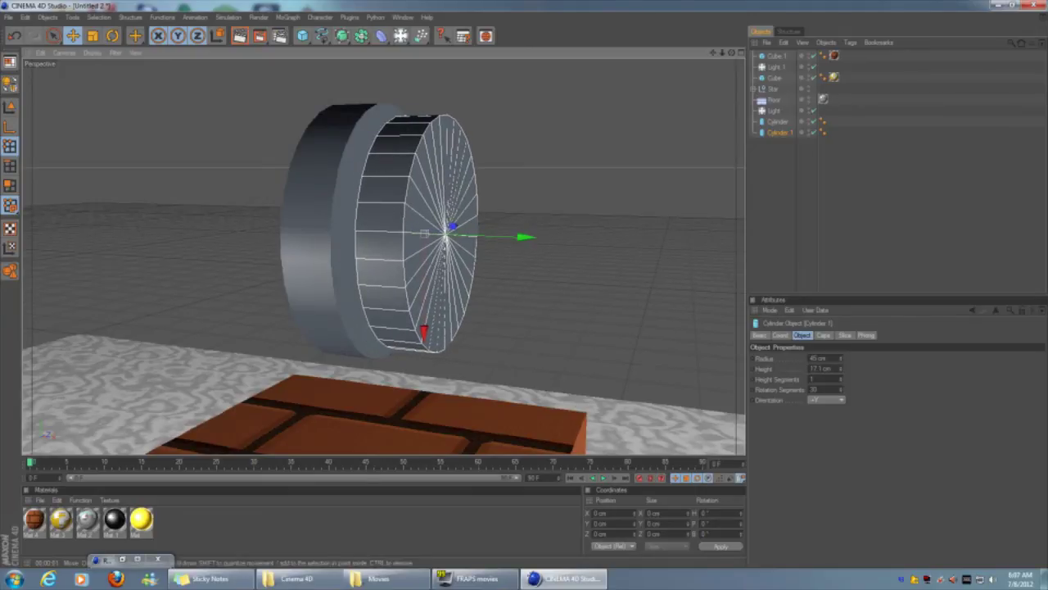
Thin the smaller disc by setting its height to 3.1 cm
{"action": "key", "text": "t"}
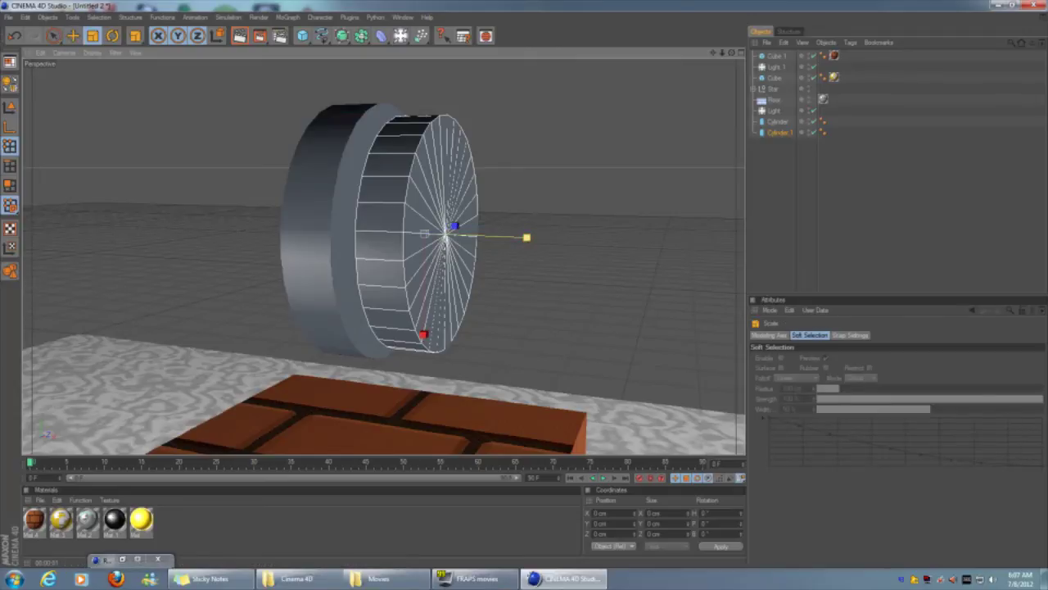
{"action": "left_click_drag", "start_coordinate": [526, 238], "coordinate": [527, 238]}
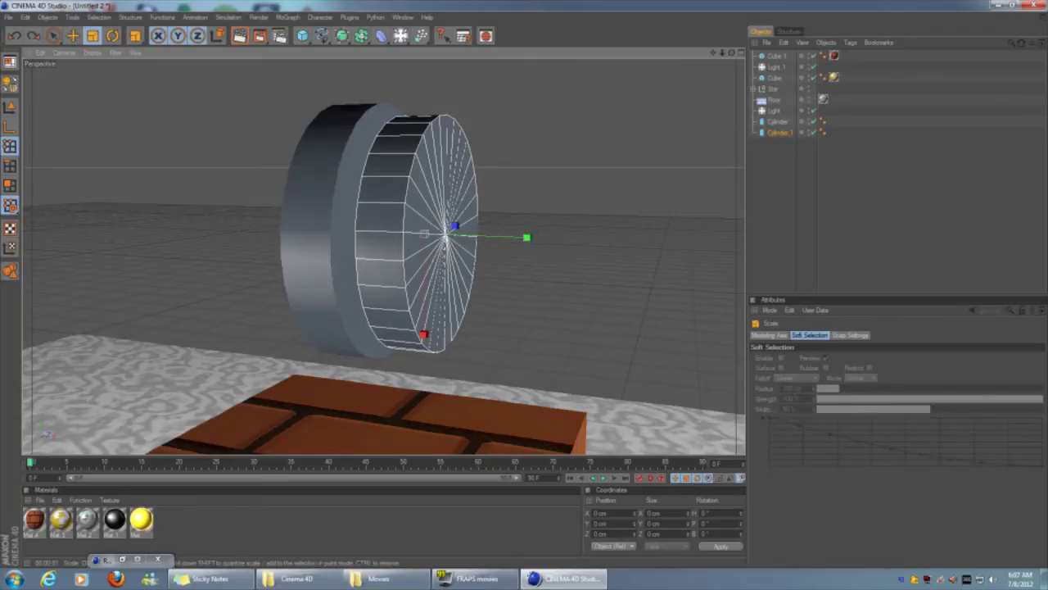
{"action": "left_click", "coordinate": [778, 205]}
{"action": "left_click", "coordinate": [779, 132]}
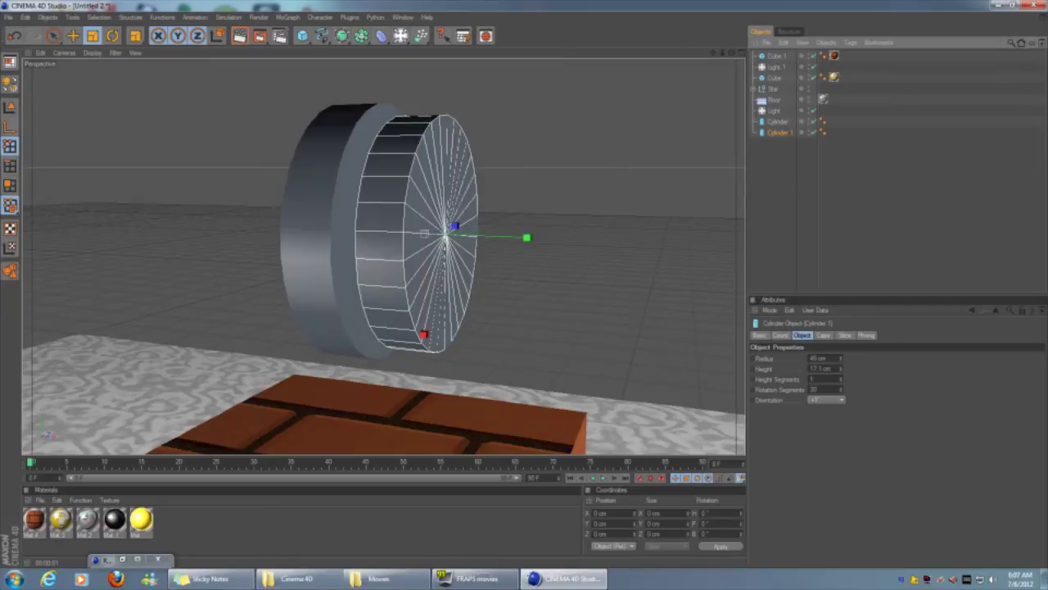
{"action": "left_click_drag", "start_coordinate": [840, 368], "coordinate": [839, 397]}
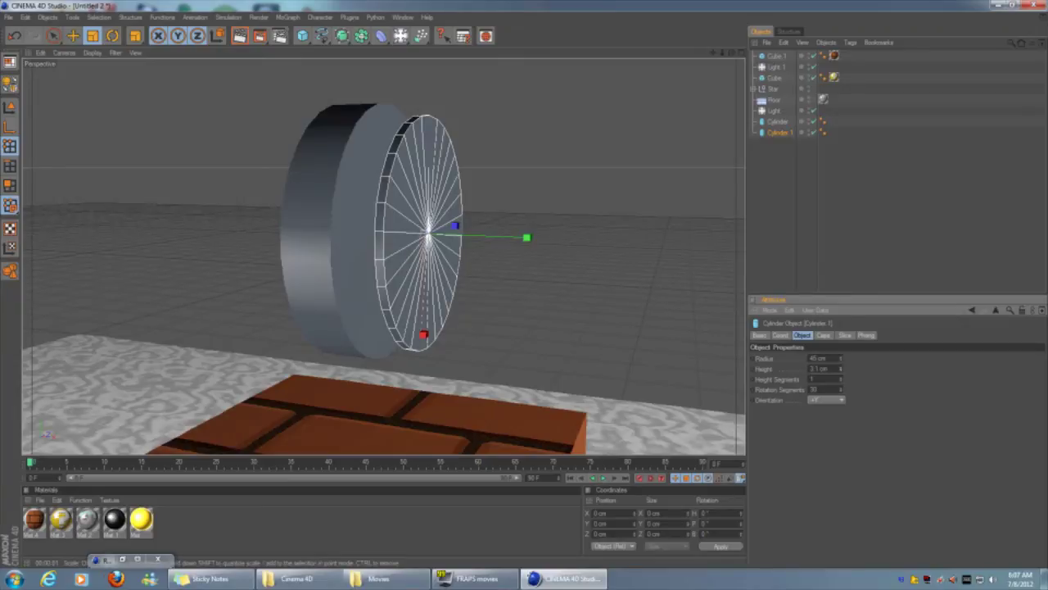
Move the thin disc back along its axis until it sits slightly embedded in the larger disc's front face
{"action": "key", "text": "e"}
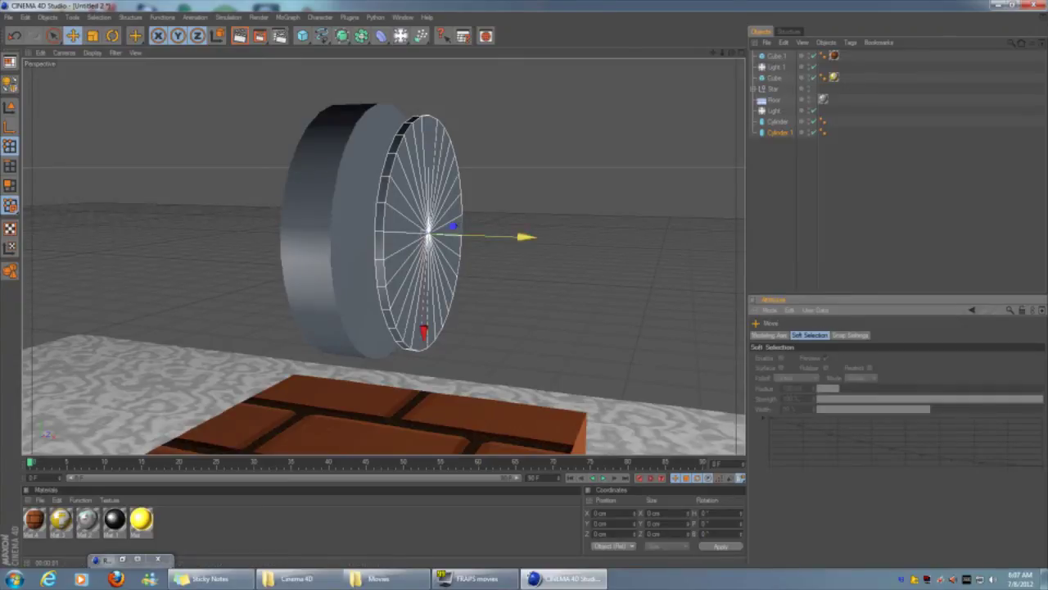
{"action": "left_click_drag", "start_coordinate": [524, 237], "coordinate": [483, 236]}
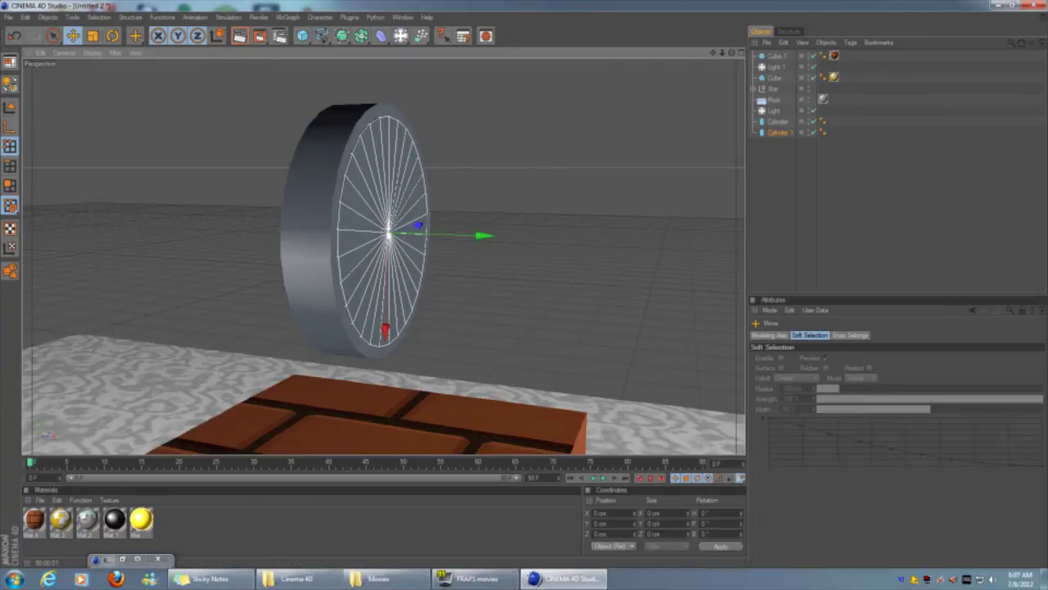
{"action": "left_click", "coordinate": [482, 236]}
{"action": "left_click", "coordinate": [385, 229]}
{"action": "left_click", "coordinate": [482, 235]}
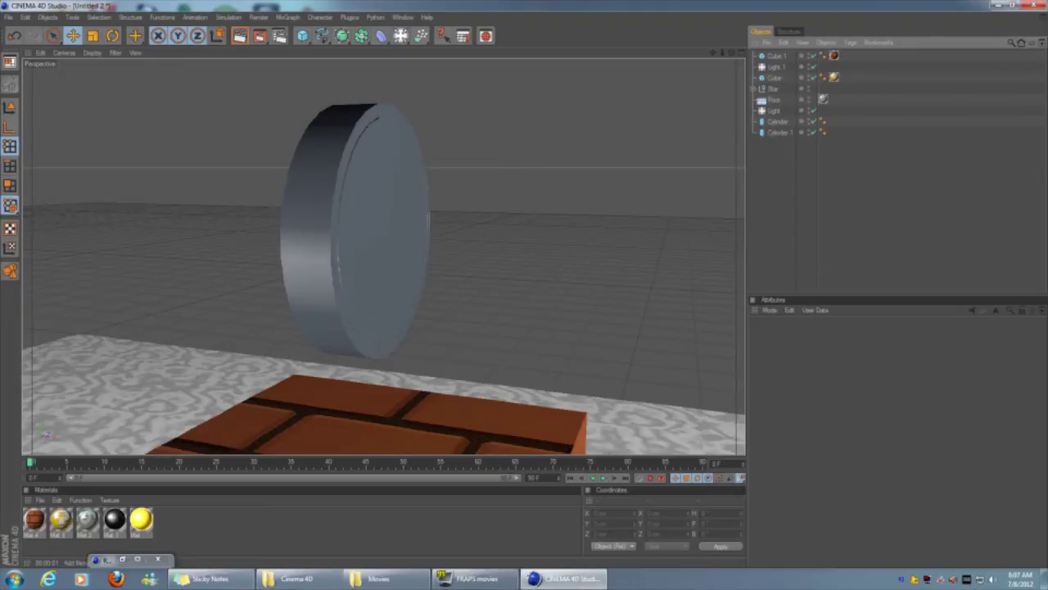
Add a Boole object below the second light and nest the large cylinder and the smaller Cylinder 1 inside it
{"action": "left_click_drag", "start_coordinate": [342, 36], "coordinate": [476, 46]}
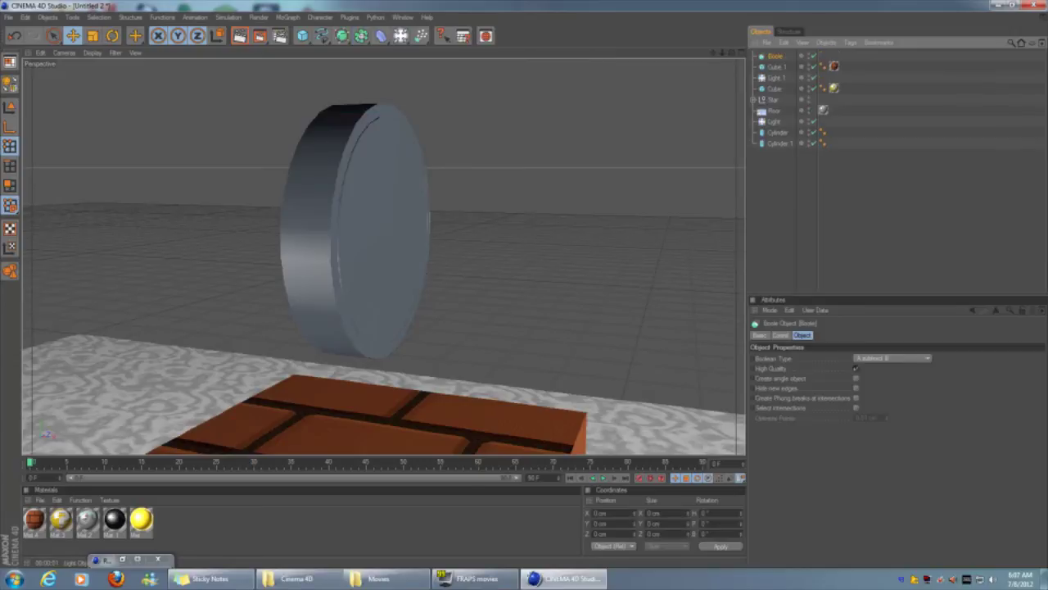
{"action": "left_click_drag", "start_coordinate": [774, 56], "coordinate": [775, 144]}
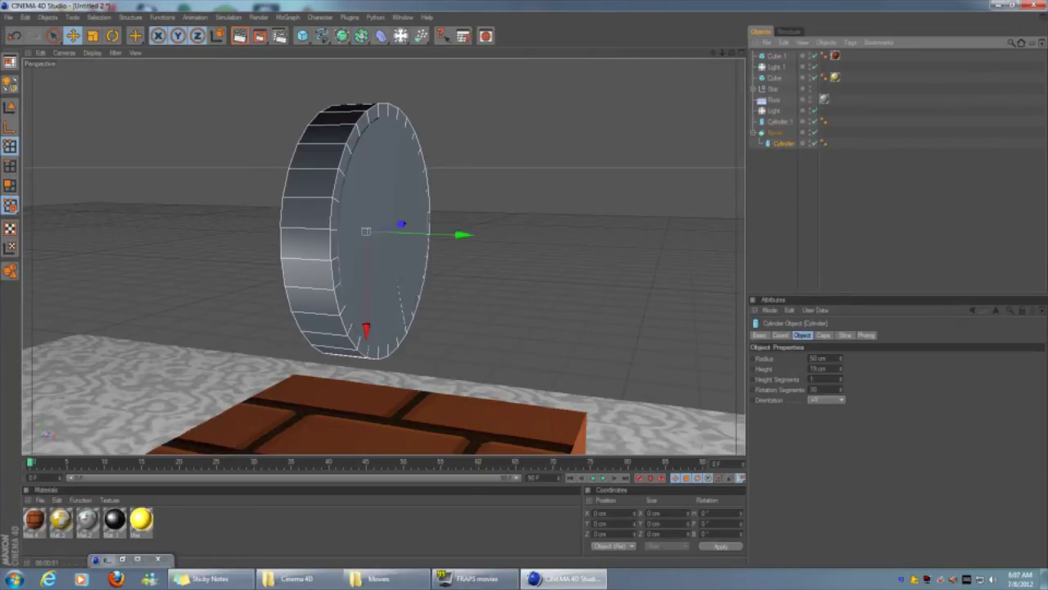
{"action": "key", "text": "ctrl+shift+a"}
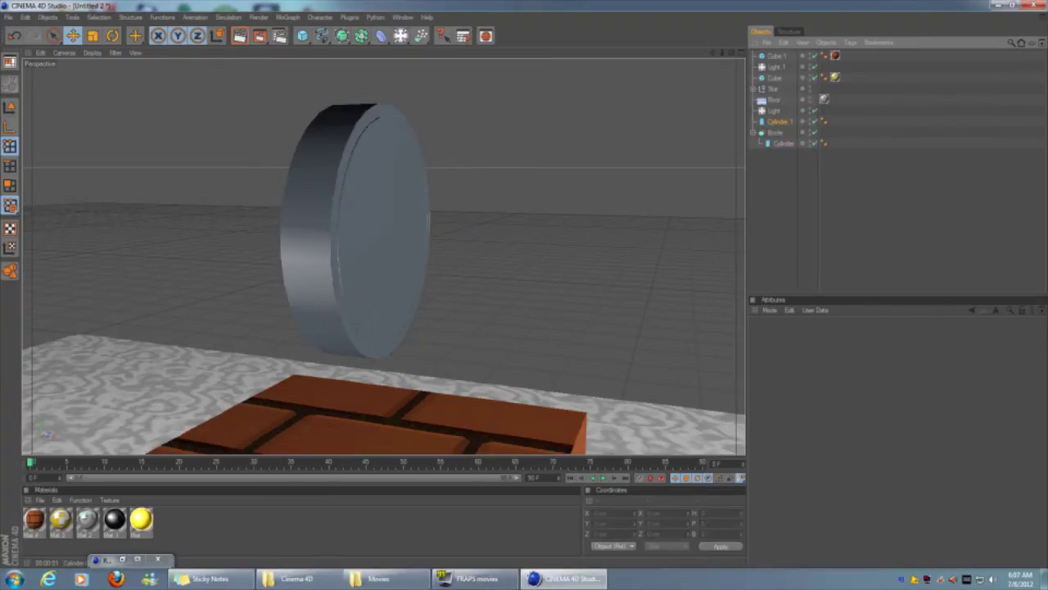
{"action": "left_click_drag", "start_coordinate": [780, 121], "coordinate": [788, 143]}
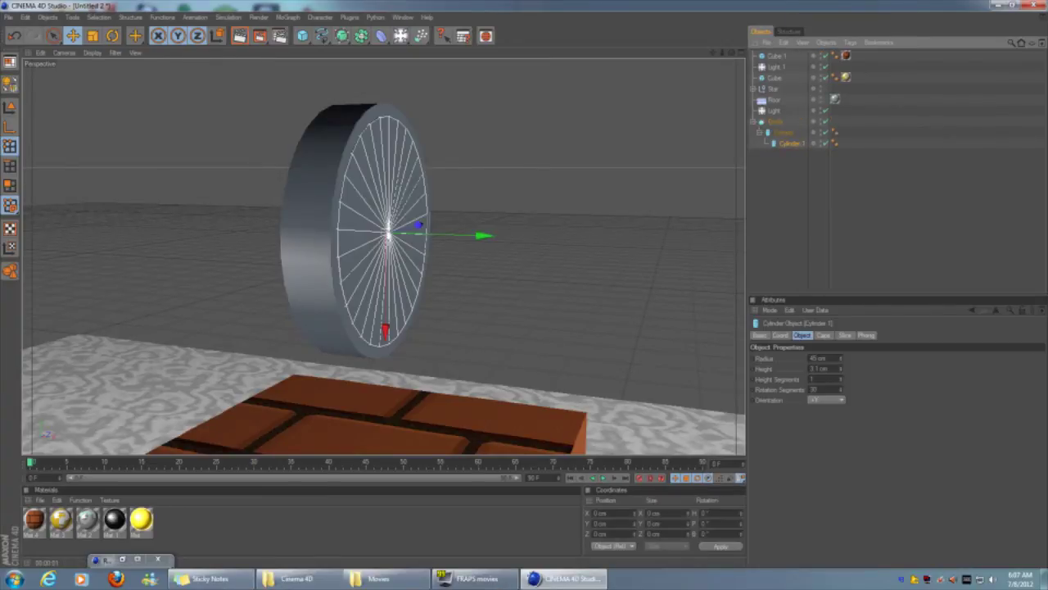
{"action": "key", "text": "ctrl+shift+a"}
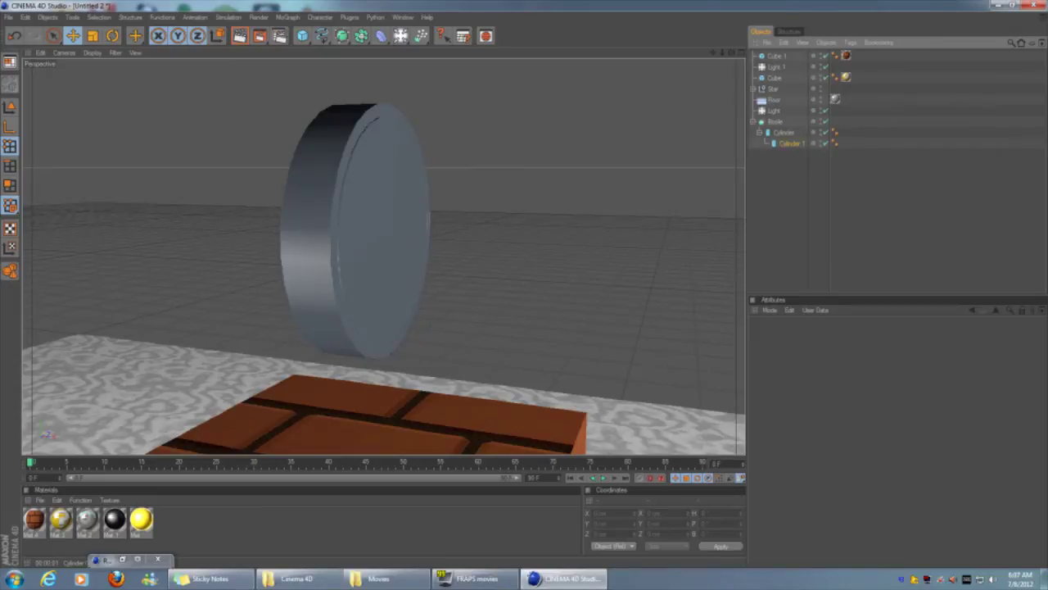
Make both cylinders direct children of the Boole, with the large cylinder above the smaller one
{"action": "left_click", "coordinate": [791, 143]}
{"action": "key", "text": "ctrl+shift+a"}
{"action": "left_click_drag", "start_coordinate": [788, 143], "coordinate": [785, 131]}
{"action": "key", "text": "ctrl+shift+a"}
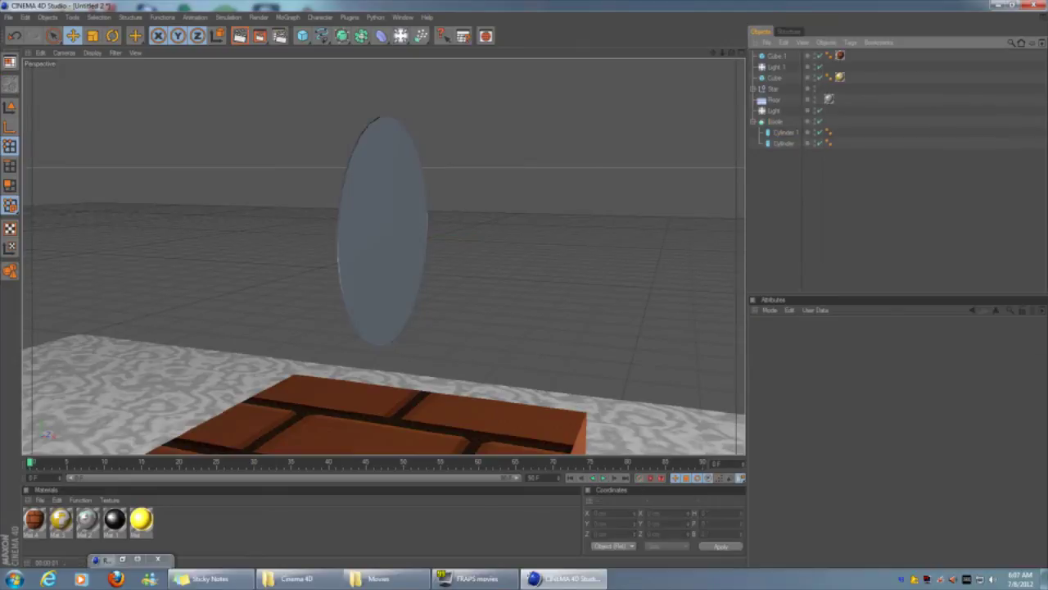
{"action": "left_click_drag", "start_coordinate": [784, 143], "coordinate": [785, 129]}
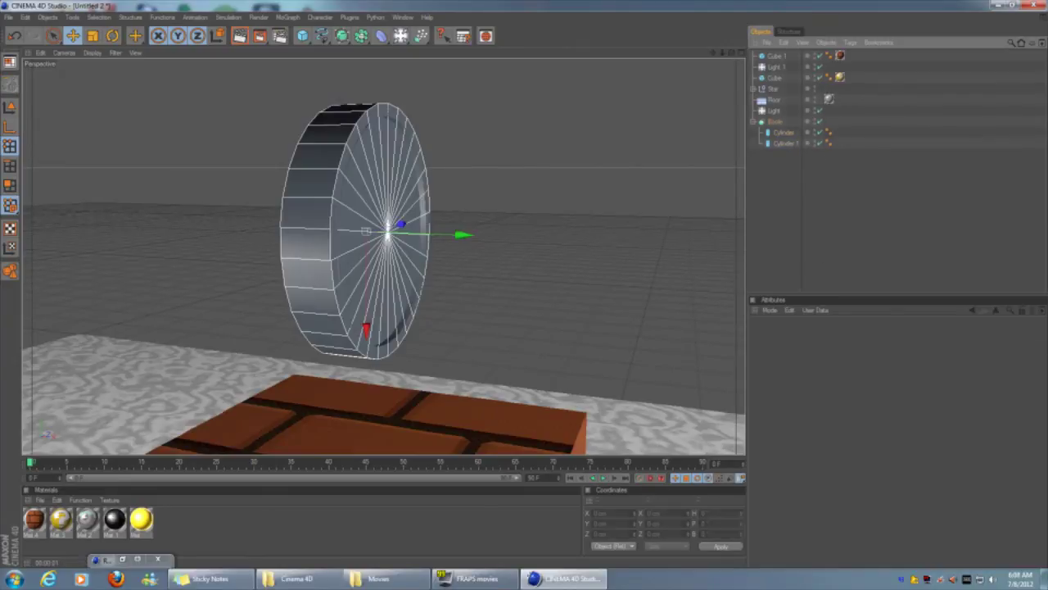
{"action": "key", "text": "ctrl+shift+a"}
Rename the large cylinder to "big cyl" and the smaller Cylinder 1 to "round cut"
{"action": "left_click", "coordinate": [783, 132]}
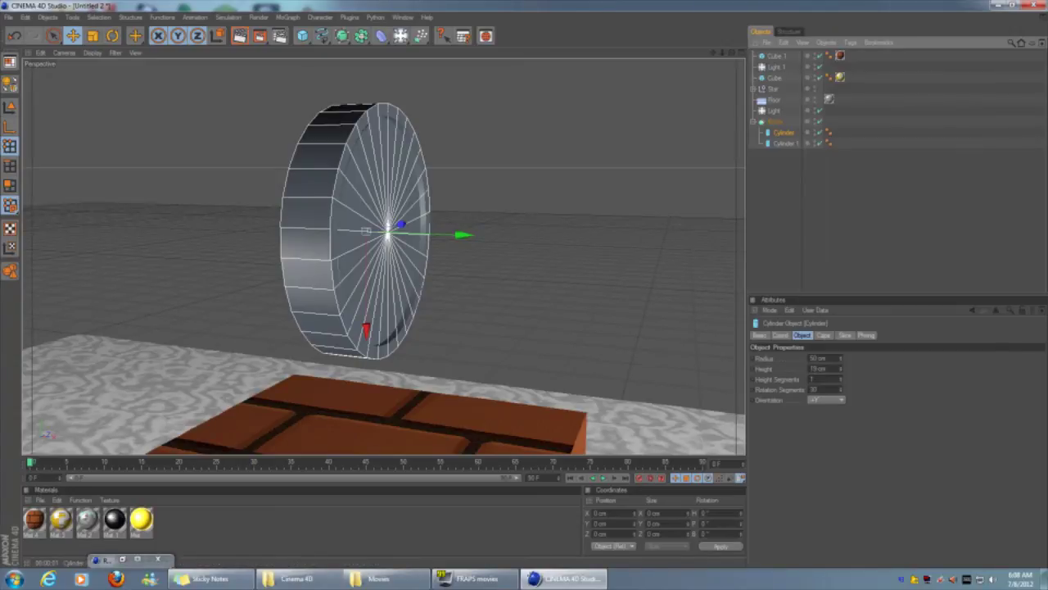
{"action": "double_click", "coordinate": [785, 132]}
{"action": "type", "text": "ti"}
{"action": "type", "text": "g cyl"}
{"action": "key", "text": "Return"}
{"action": "double_click", "coordinate": [787, 142]}
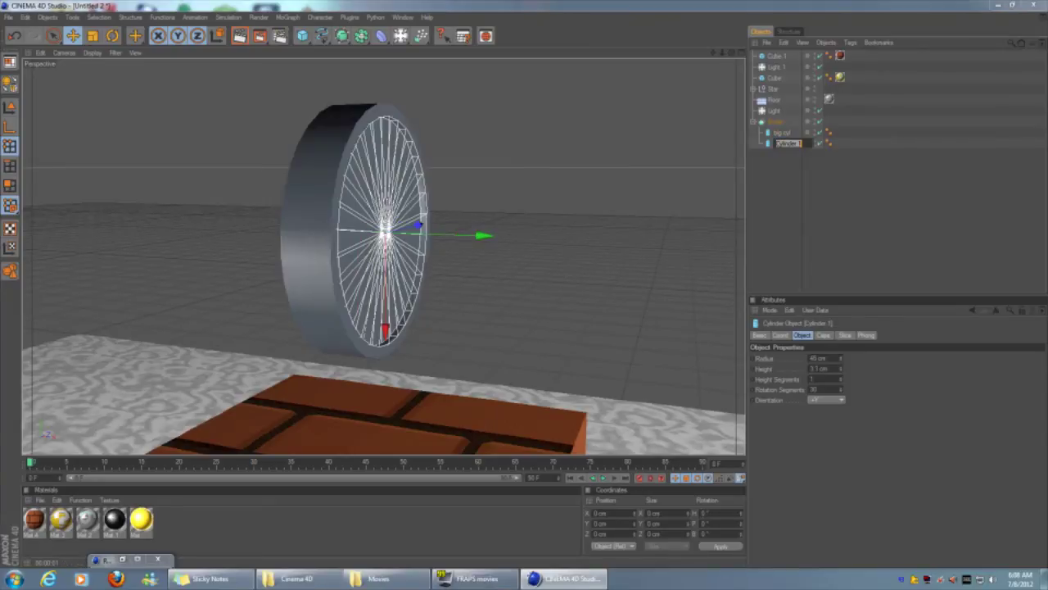
{"action": "type", "text": "sm"}
{"action": "type", "text": "und cut"}
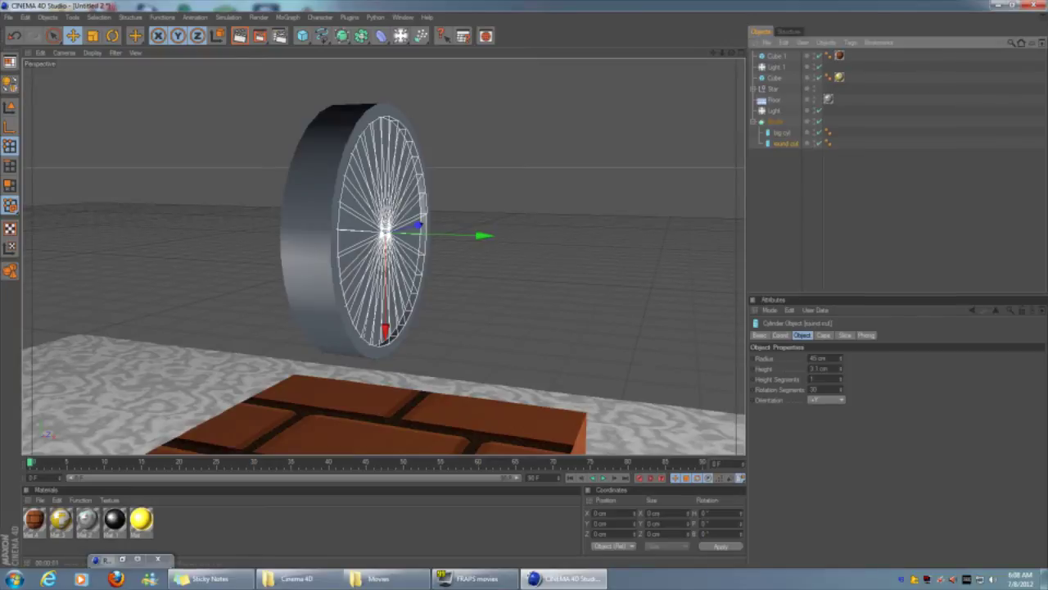
{"action": "key", "text": "Return"}
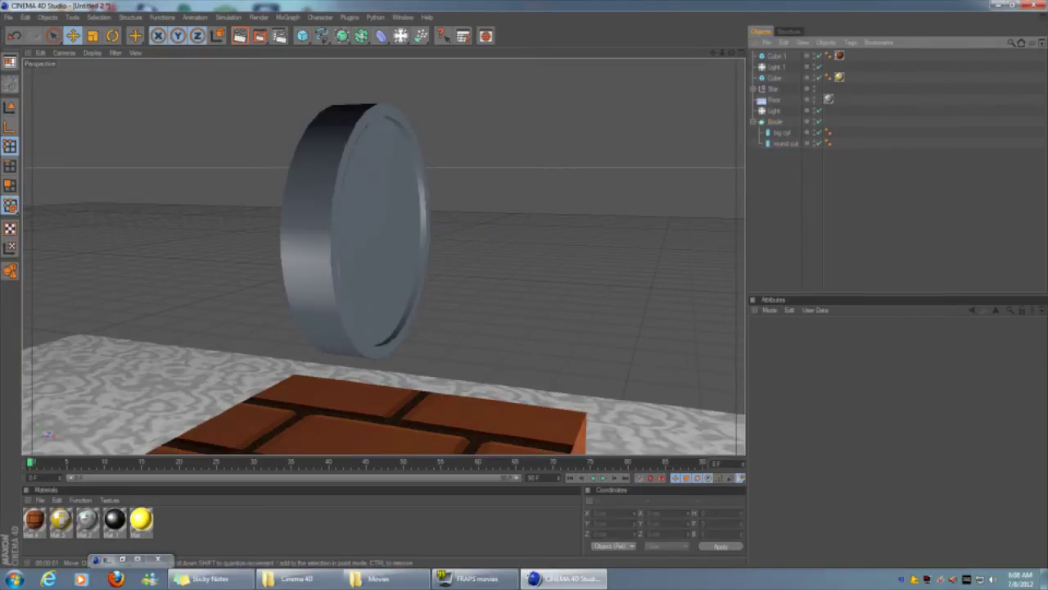
Duplicate the round cut cylinder and nest the copy under the original inside the Boole
{"action": "left_click_drag", "start_coordinate": [368, 246], "coordinate": [401, 246], "text": "alt"}
{"action": "left_click", "coordinate": [785, 143]}
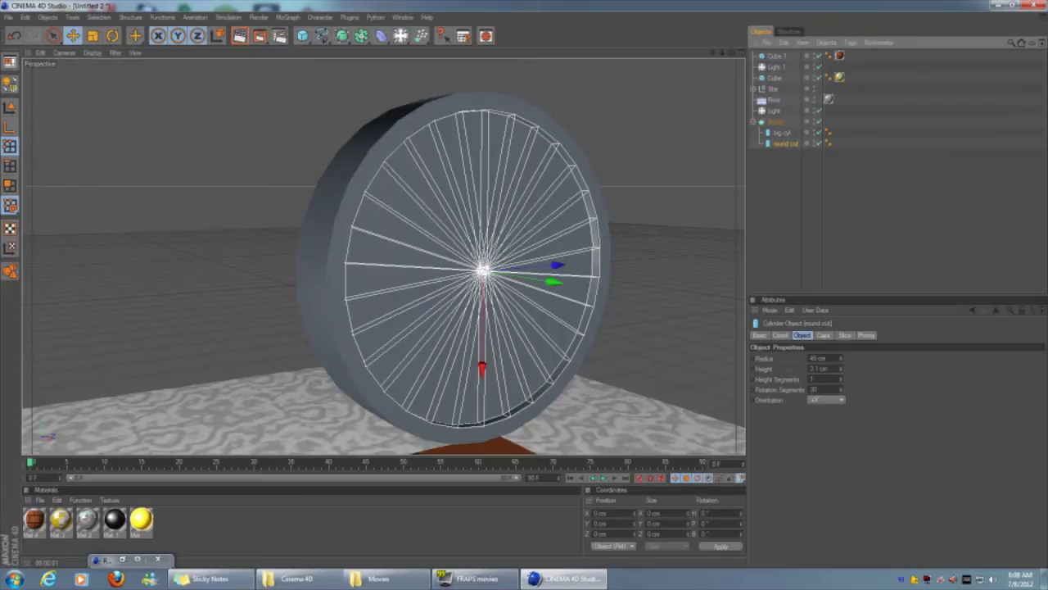
{"action": "key", "text": "ctrl+v"}
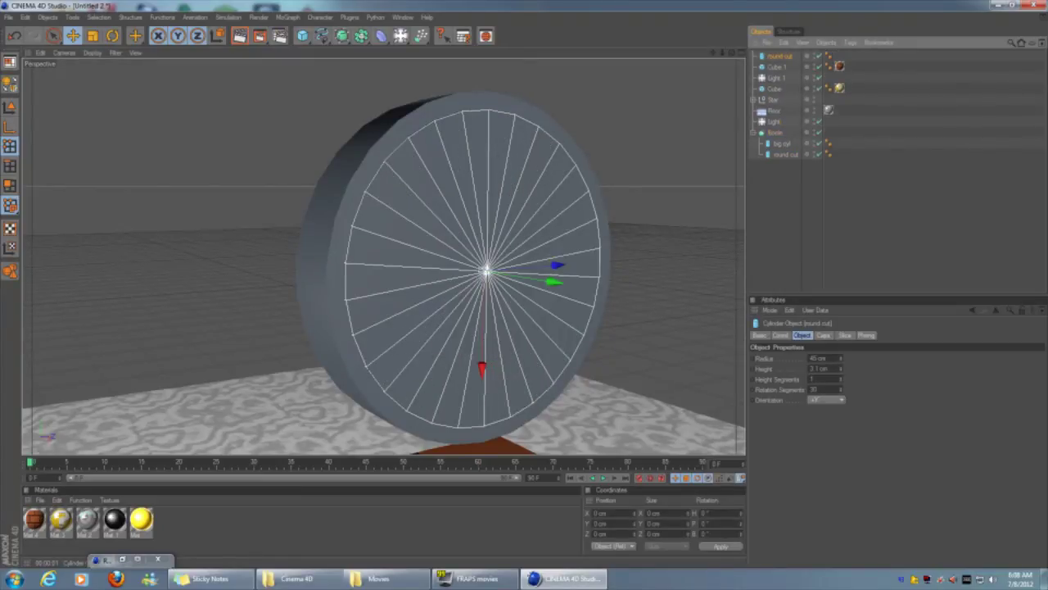
{"action": "left_click_drag", "start_coordinate": [780, 56], "coordinate": [786, 154]}
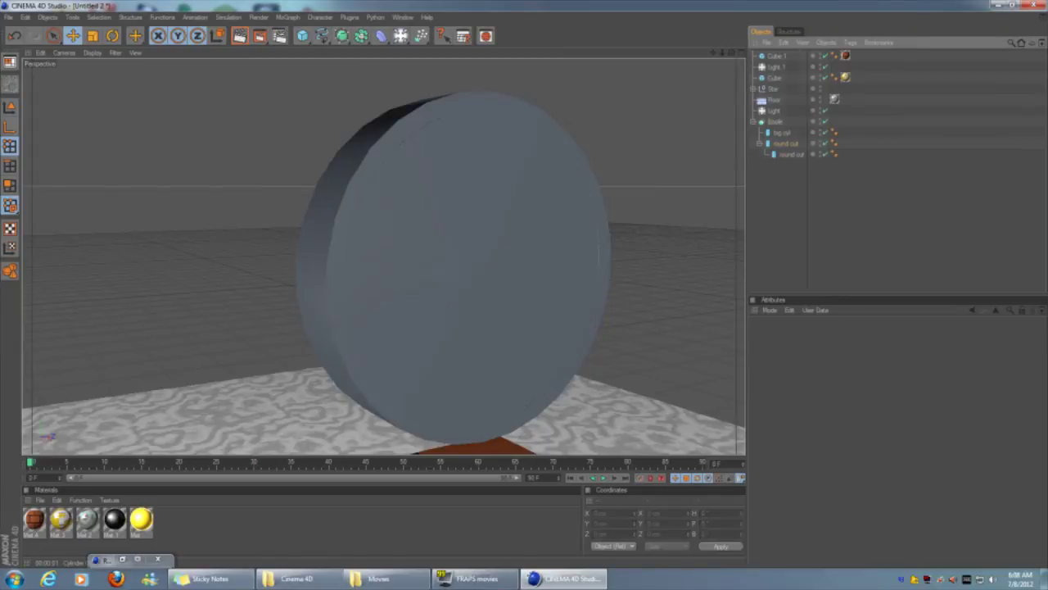
Take both round cut cylinders out of the Boole, leaving only big cyl inside it
{"action": "left_click", "coordinate": [753, 121]}
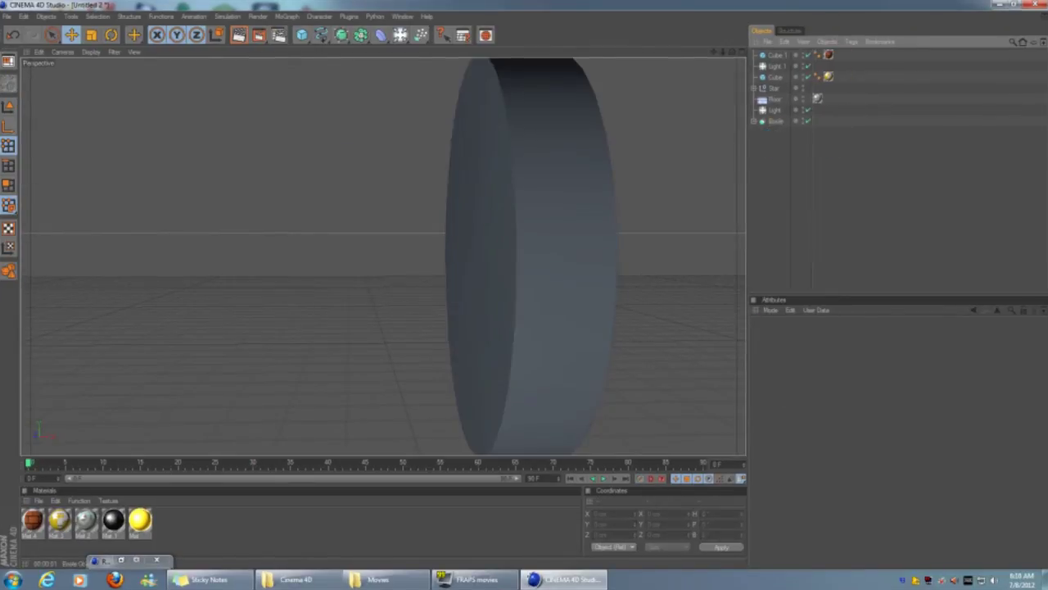
{"action": "left_click", "coordinate": [754, 120]}
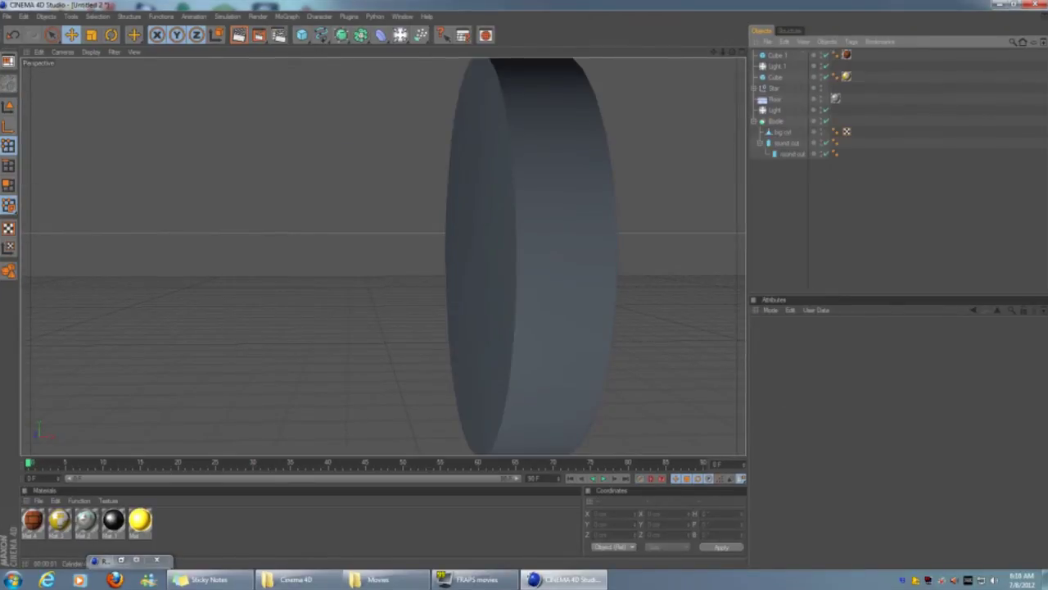
{"action": "left_click", "coordinate": [760, 142]}
{"action": "left_click", "coordinate": [760, 143]}
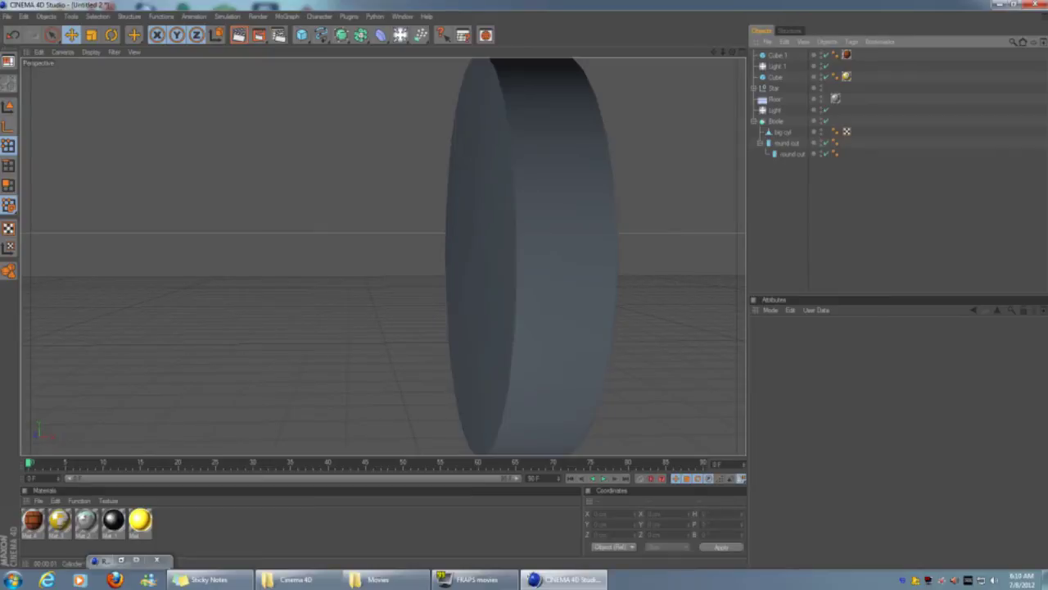
{"action": "left_click", "coordinate": [791, 154]}
{"action": "left_click_drag", "start_coordinate": [791, 154], "coordinate": [786, 188]}
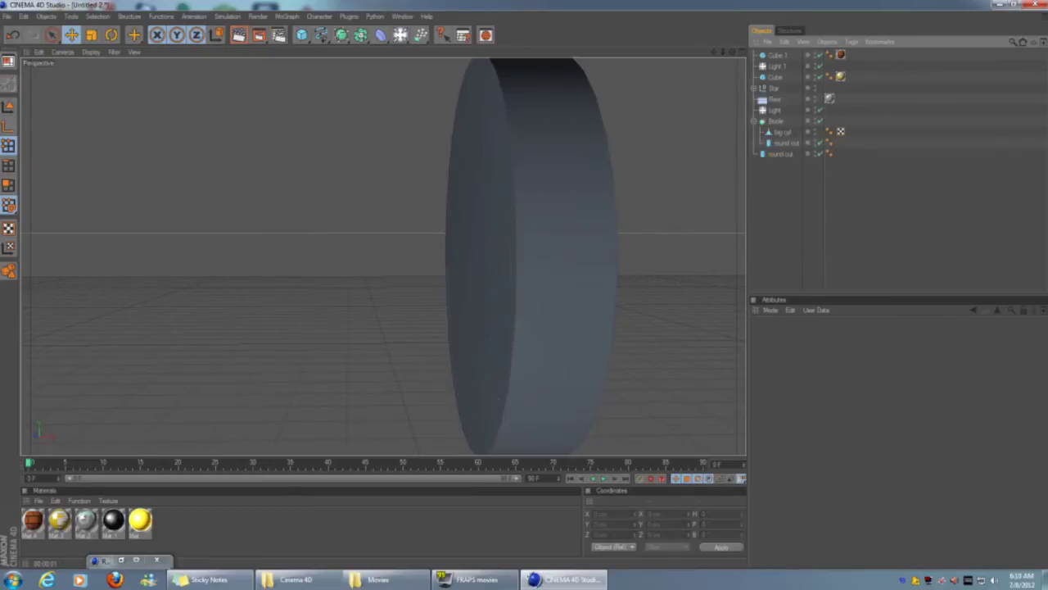
{"action": "left_click", "coordinate": [785, 142]}
{"action": "left_click_drag", "start_coordinate": [785, 143], "coordinate": [785, 168]}
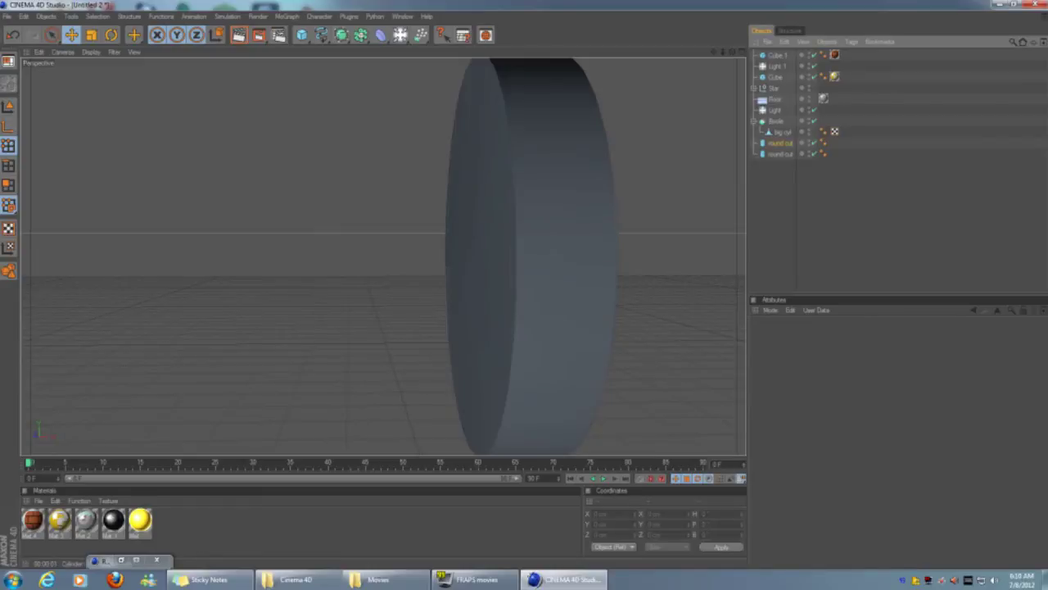
Move the Boole with its big cyl child below the two round cut cylinders in the hierarchy
{"action": "left_click", "coordinate": [784, 143]}
{"action": "left_click", "coordinate": [819, 213]}
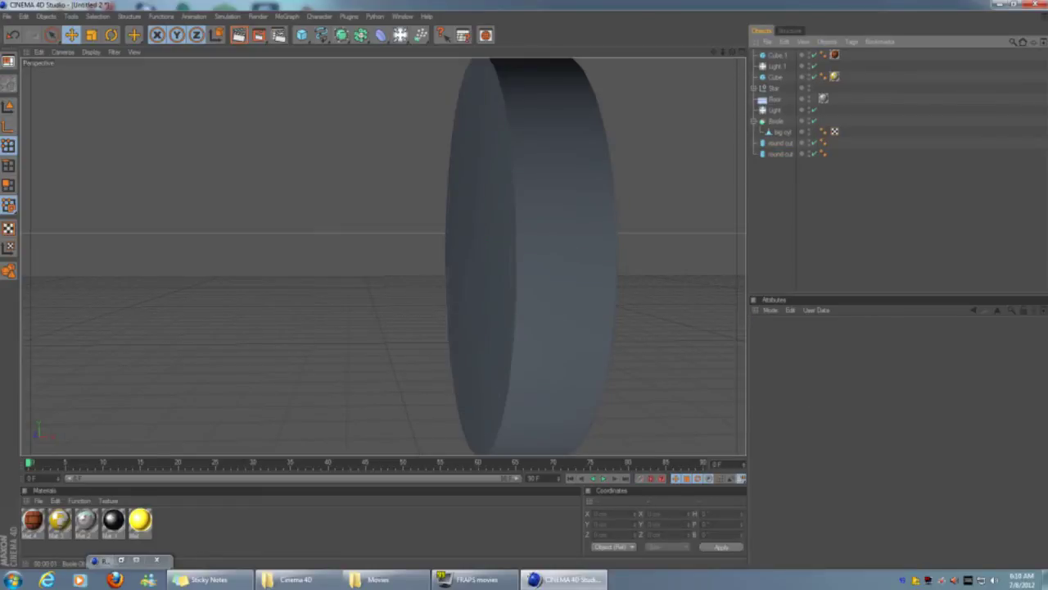
{"action": "left_click_drag", "start_coordinate": [775, 121], "coordinate": [775, 159]}
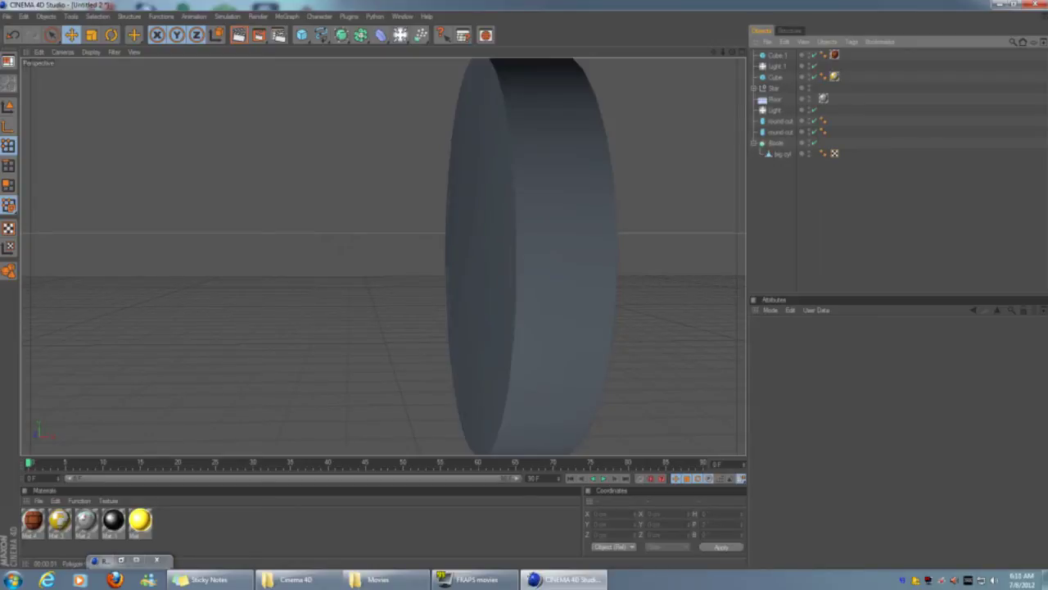
Move one round cut disc forward along its axis until it sits at the big cylinder's front face
{"action": "left_click", "coordinate": [782, 153]}
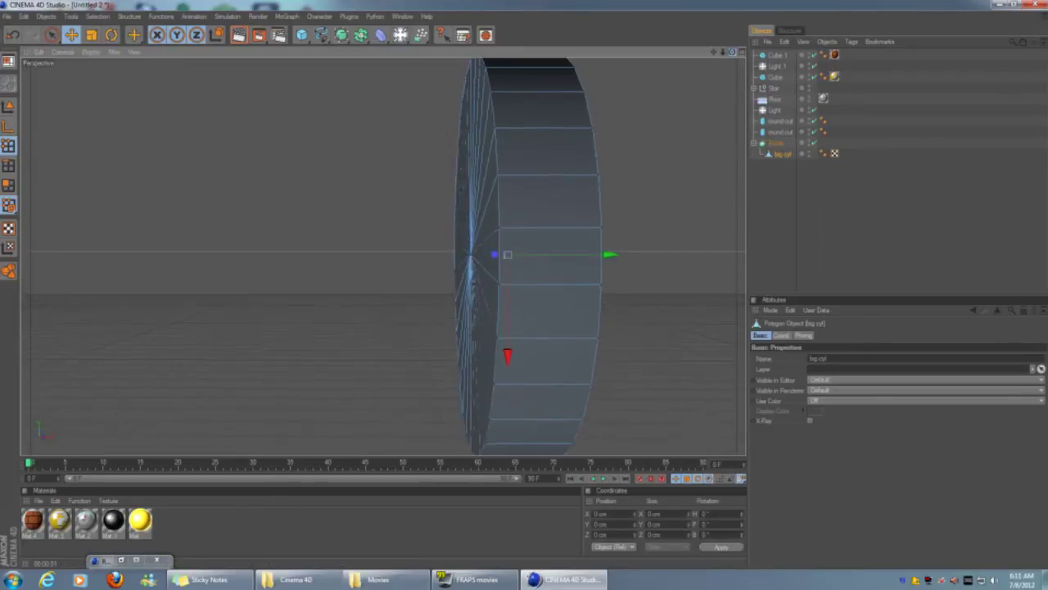
{"action": "left_click_drag", "start_coordinate": [410, 246], "coordinate": [479, 246], "text": "alt"}
{"action": "key", "text": "ctrl+r"}
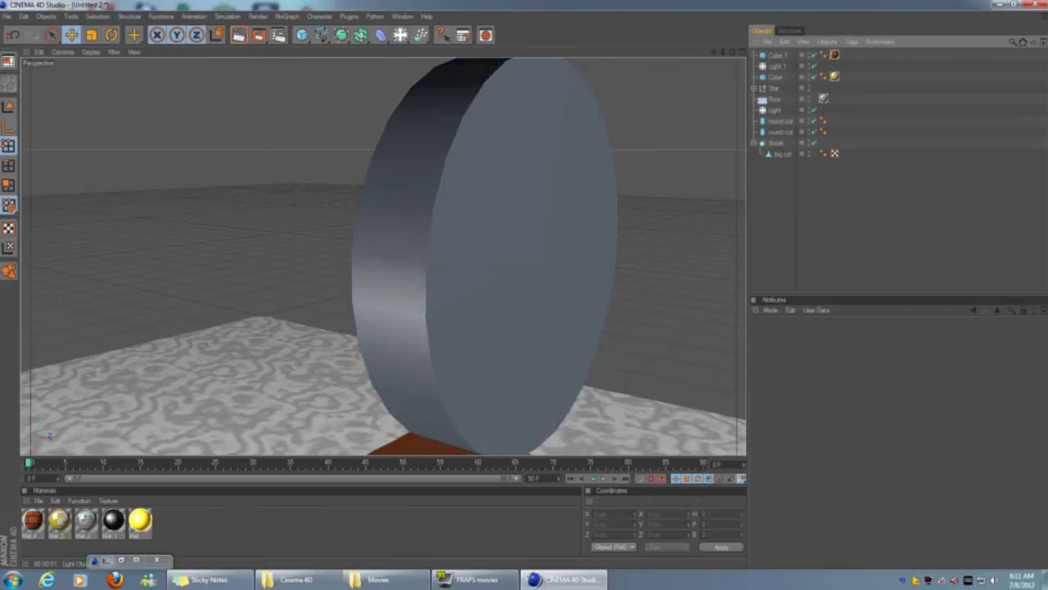
{"action": "left_click", "coordinate": [780, 132]}
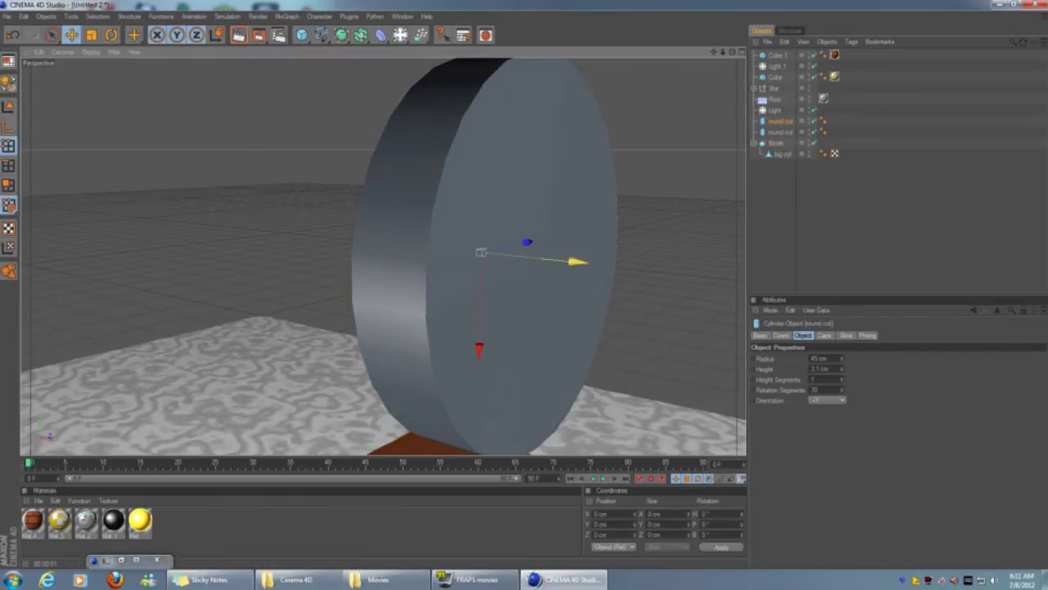
{"action": "left_click_drag", "start_coordinate": [577, 263], "coordinate": [635, 269]}
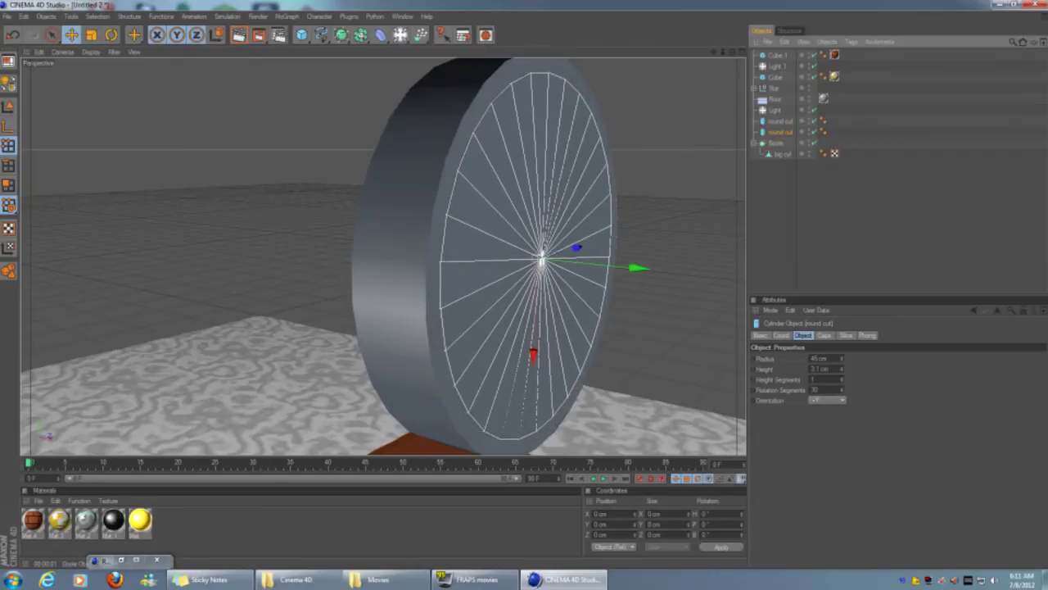
{"action": "key", "text": "ctrl+z"}
{"action": "mouse_move", "coordinate": [733, 51]}
{"action": "left_mouse_down"}
{"action": "mouse_move", "coordinate": [696, 41]}
{"action": "mouse_move", "coordinate": [727, 39]}
{"action": "left_mouse_up"}
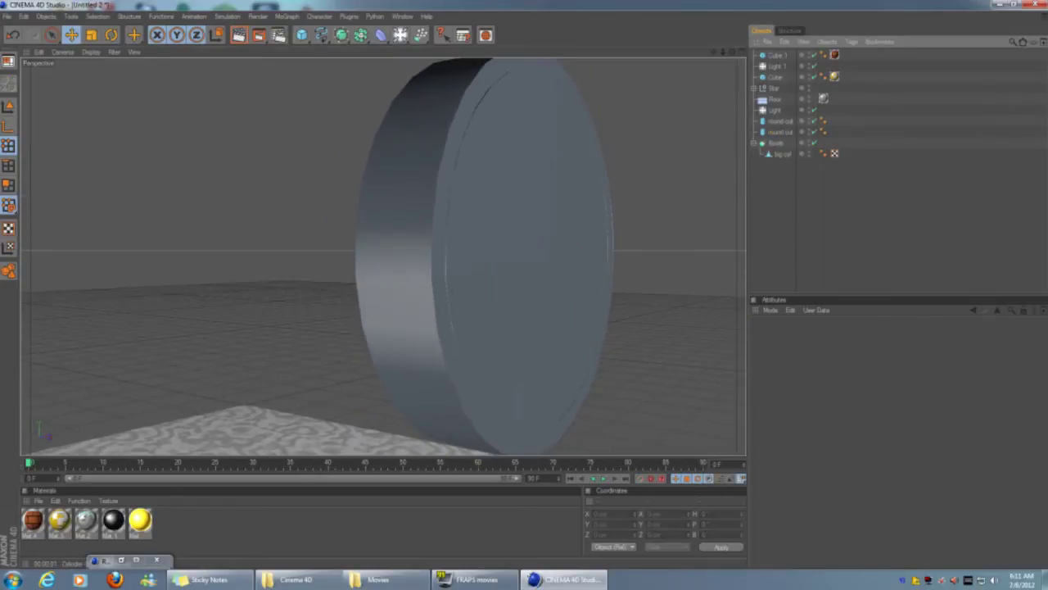
Reorder the round cut cylinders below the Boole and nest one of them under the other
{"action": "left_click", "coordinate": [540, 254]}
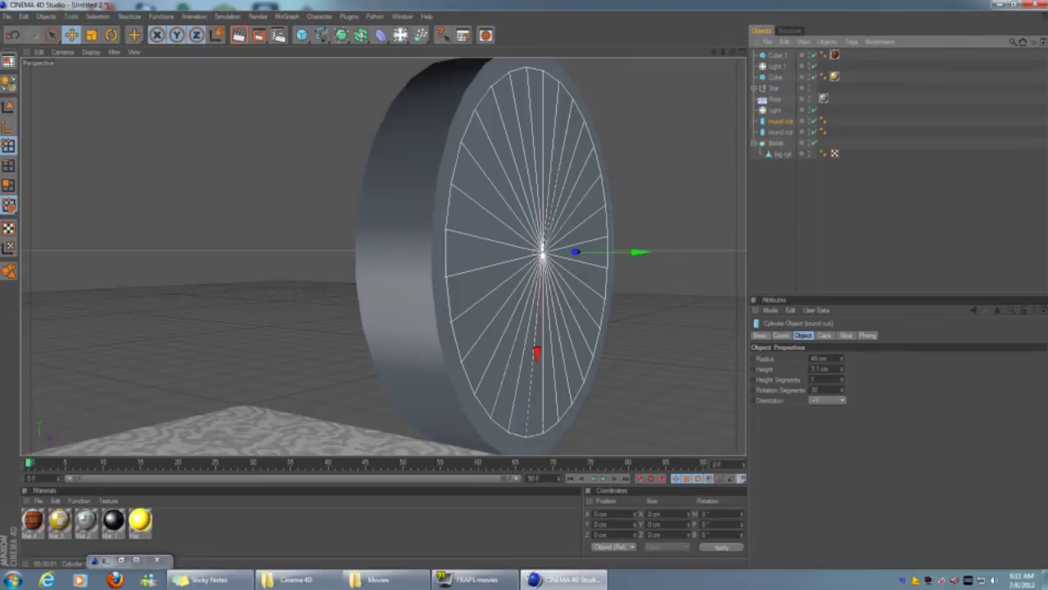
{"action": "left_click_drag", "start_coordinate": [778, 120], "coordinate": [783, 156]}
{"action": "key", "text": "ctrl+shift+a"}
{"action": "key", "text": "ctrl+shift+a"}
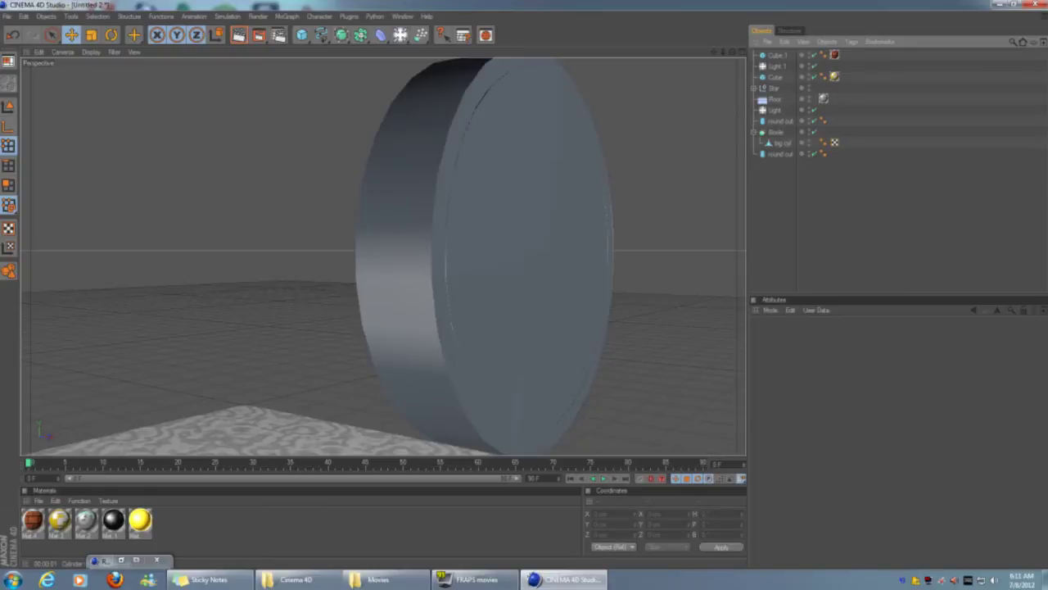
{"action": "left_click", "coordinate": [780, 120]}
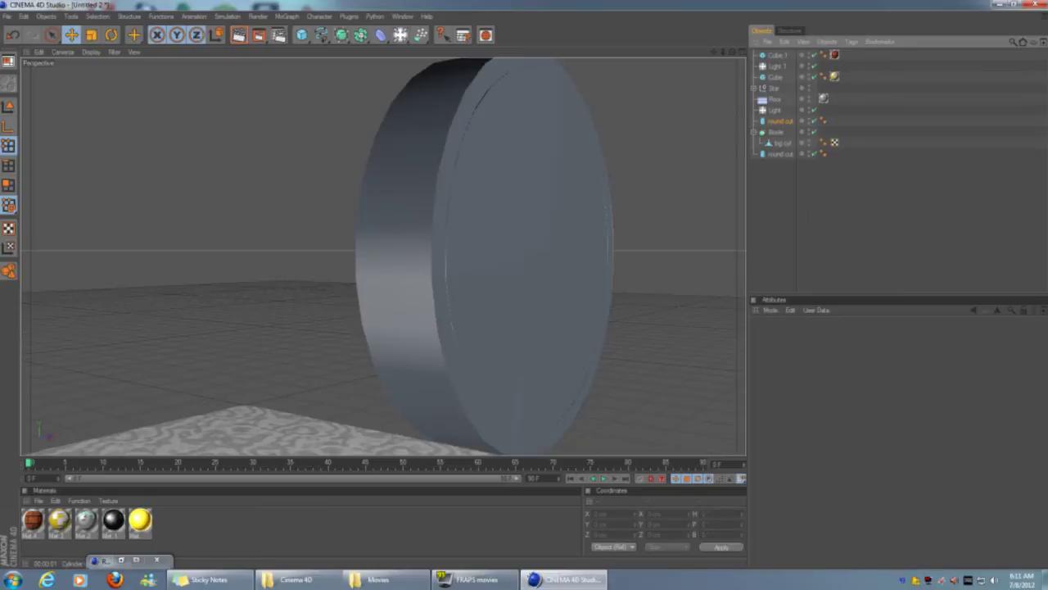
{"action": "left_click_drag", "start_coordinate": [780, 120], "coordinate": [782, 145]}
{"action": "key", "text": "ctrl+shift+a"}
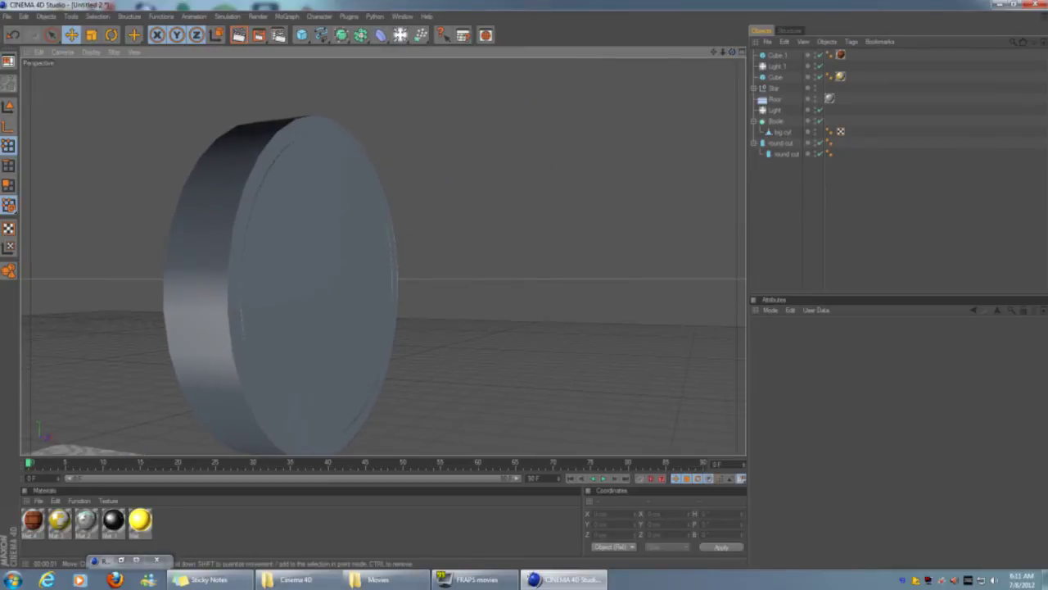
Examine the nested round cut discs from both sides of the coin
{"action": "left_click", "coordinate": [319, 246]}
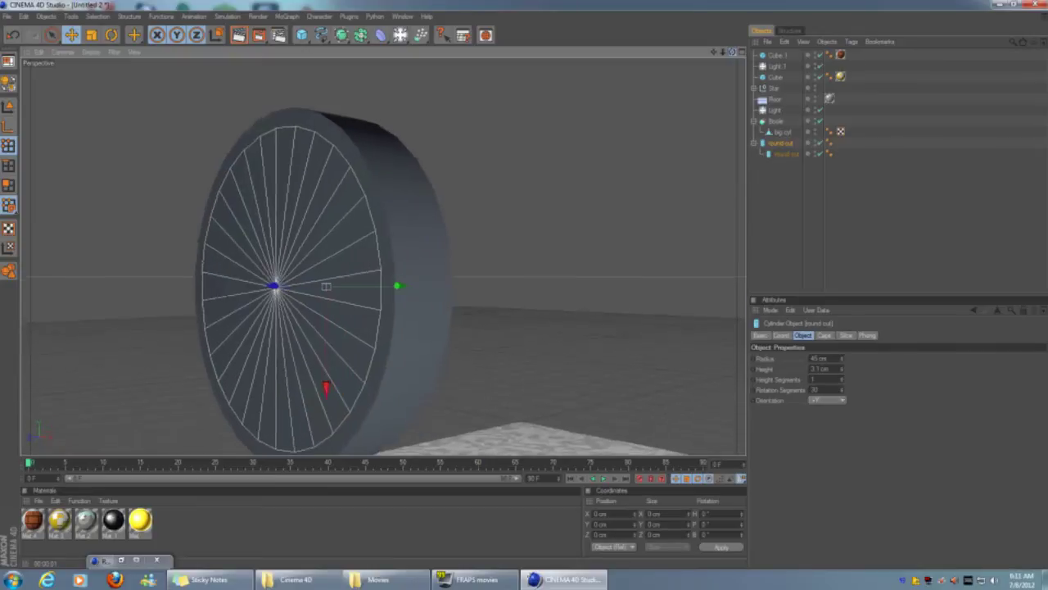
{"action": "key", "text": "ctrl+shift+a"}
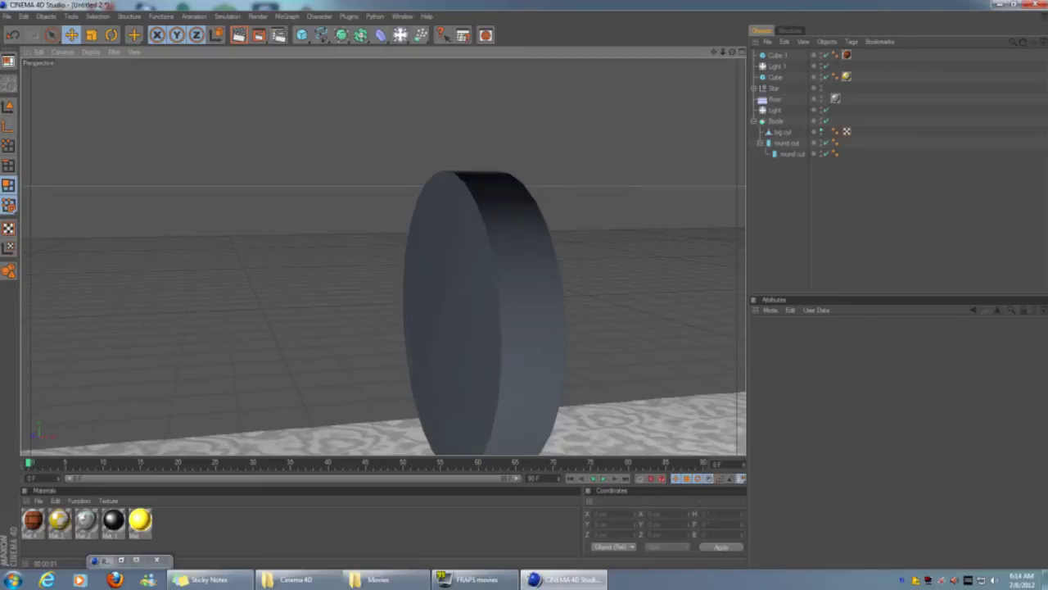
{"action": "left_click_drag", "start_coordinate": [368, 287], "coordinate": [478, 287], "text": "alt"}
{"action": "left_click", "coordinate": [596, 301]}
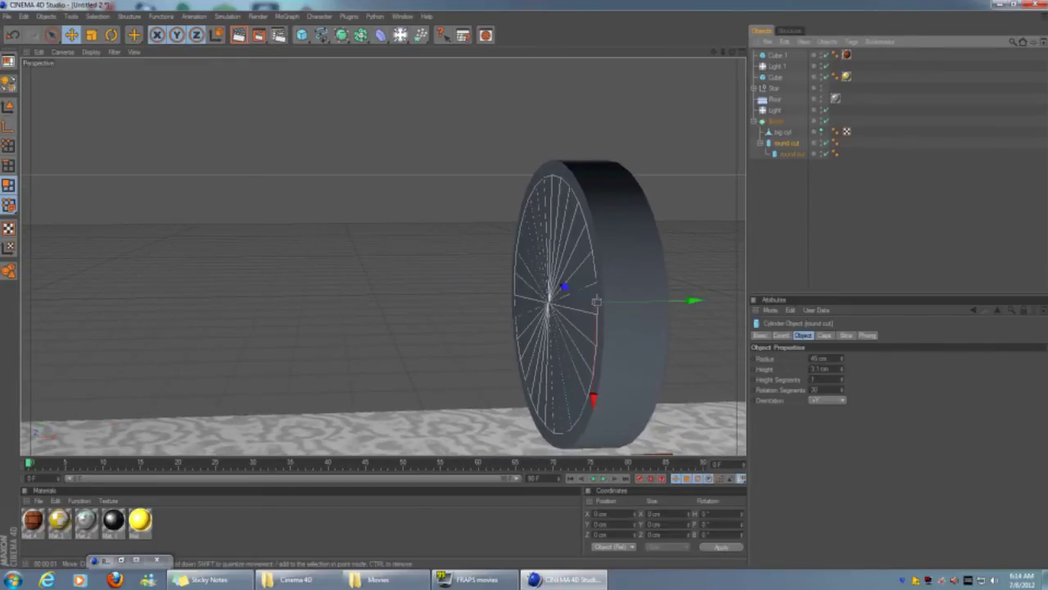
{"action": "left_click_drag", "start_coordinate": [596, 302], "coordinate": [508, 303], "text": "alt"}
{"action": "middle_click_drag", "start_coordinate": [596, 301], "coordinate": [483, 297], "text": "alt"}
Add a new cube primitive to the scene
{"action": "key", "text": "ctrl+shift+a"}
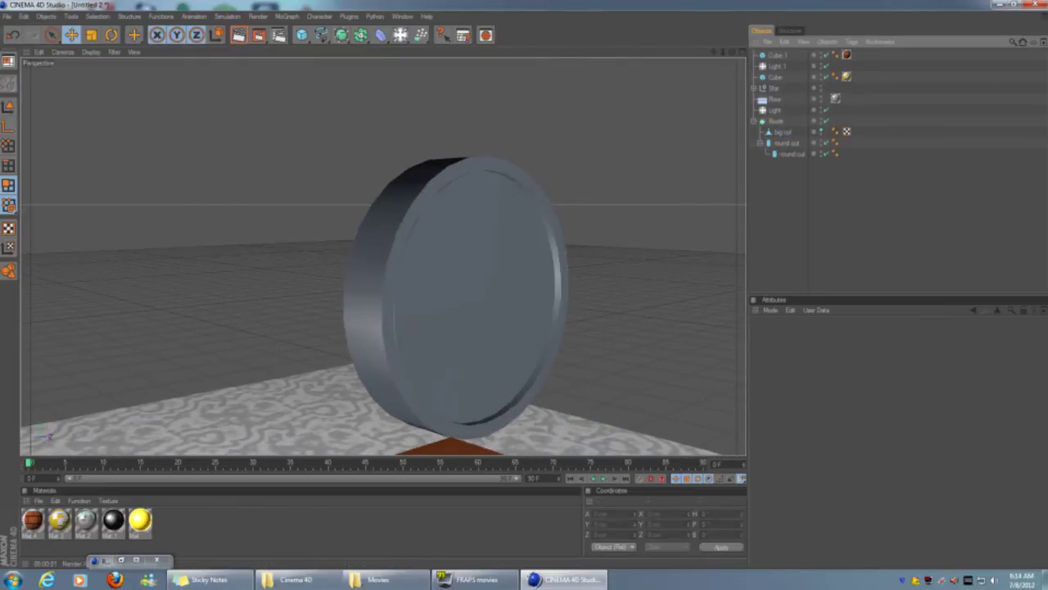
{"action": "left_click", "coordinate": [301, 34]}
{"action": "left_click", "coordinate": [328, 45]}
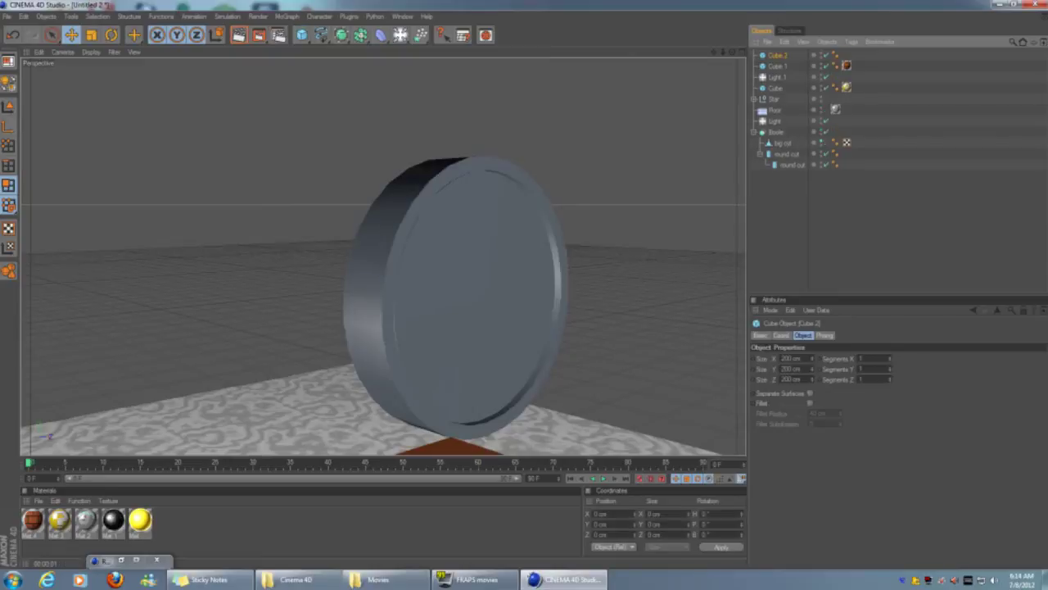
Move the new cube up to the coin above the brick block
{"action": "scroll", "coordinate": [383, 254], "scroll_direction": "down", "scroll_amount": 10}
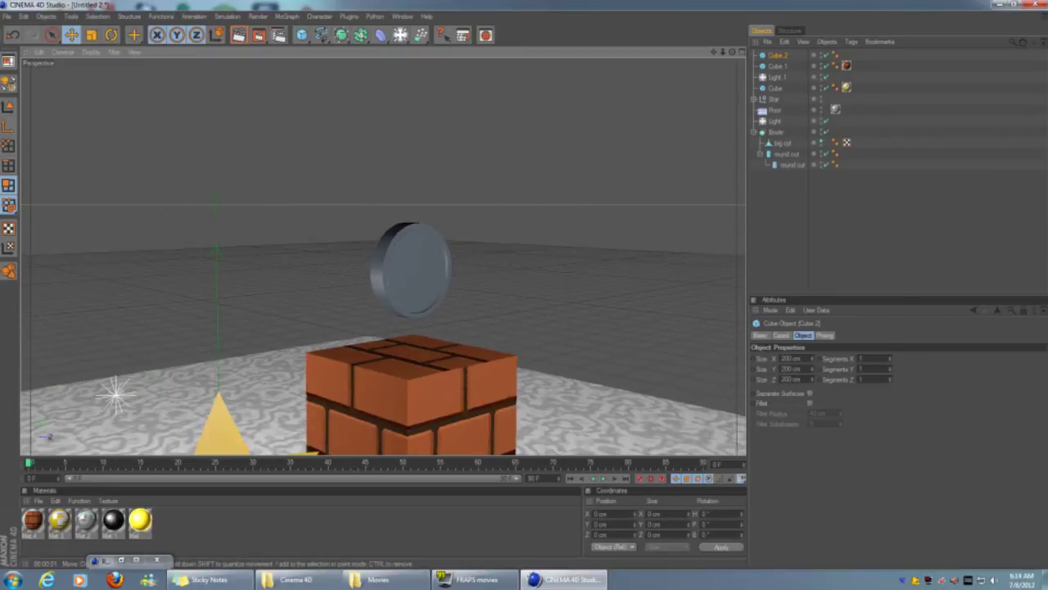
{"action": "scroll", "coordinate": [383, 254], "scroll_direction": "down", "scroll_amount": 5}
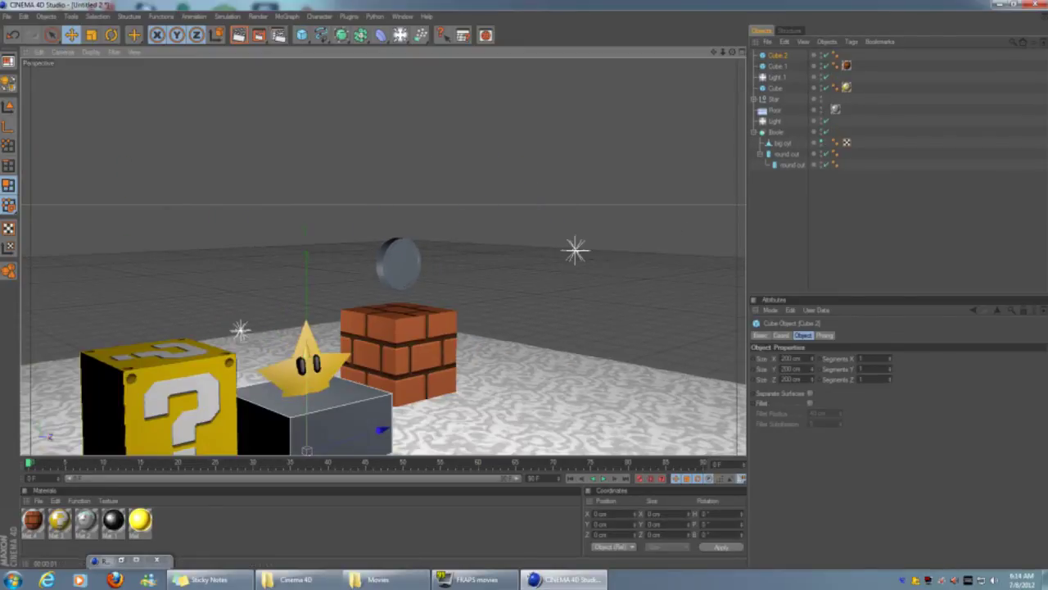
{"action": "left_click_drag", "start_coordinate": [370, 284], "coordinate": [504, 271]}
Scale the cube down to about 47 cm high so it is smaller than the coin's face
{"action": "key", "text": "t"}
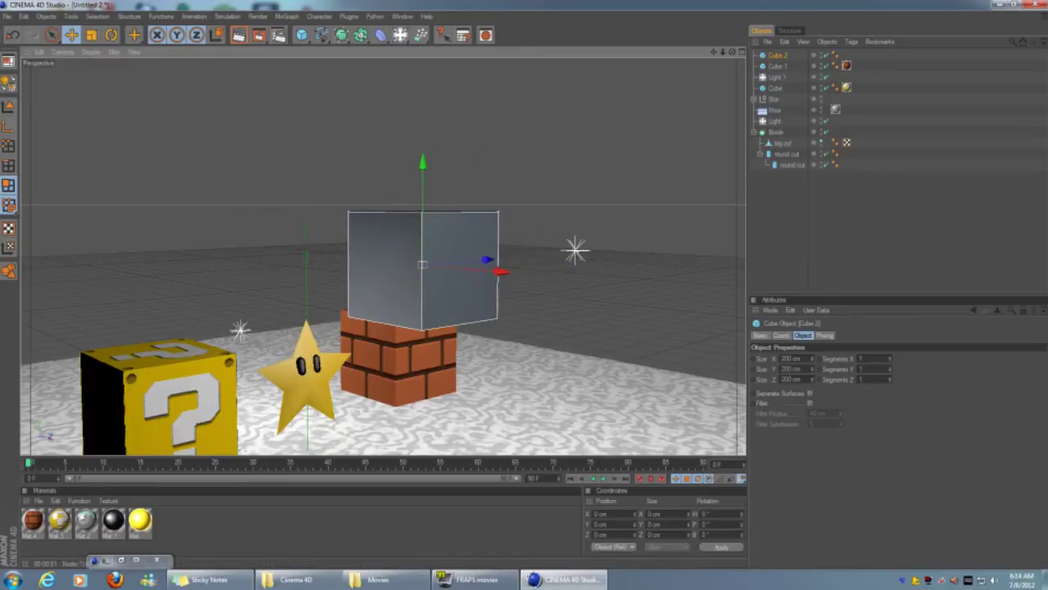
{"action": "left_click_drag", "start_coordinate": [733, 51], "coordinate": [659, 54]}
{"action": "left_click_drag", "start_coordinate": [528, 265], "coordinate": [446, 266]}
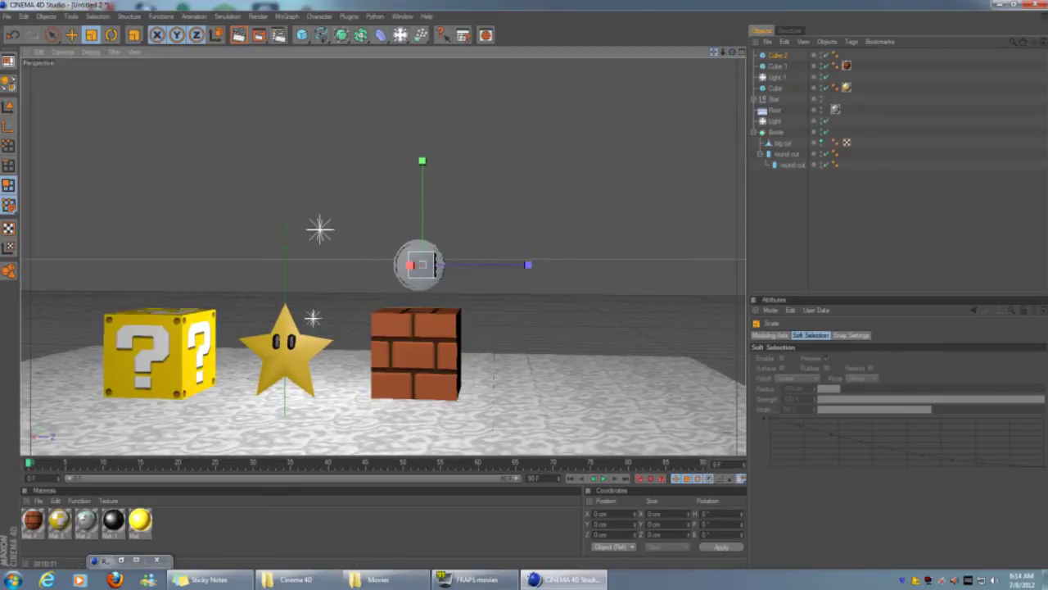
{"action": "middle_click_drag", "start_coordinate": [368, 245], "coordinate": [391, 262], "text": "alt"}
{"action": "scroll", "coordinate": [384, 323], "scroll_direction": "up", "scroll_amount": 5}
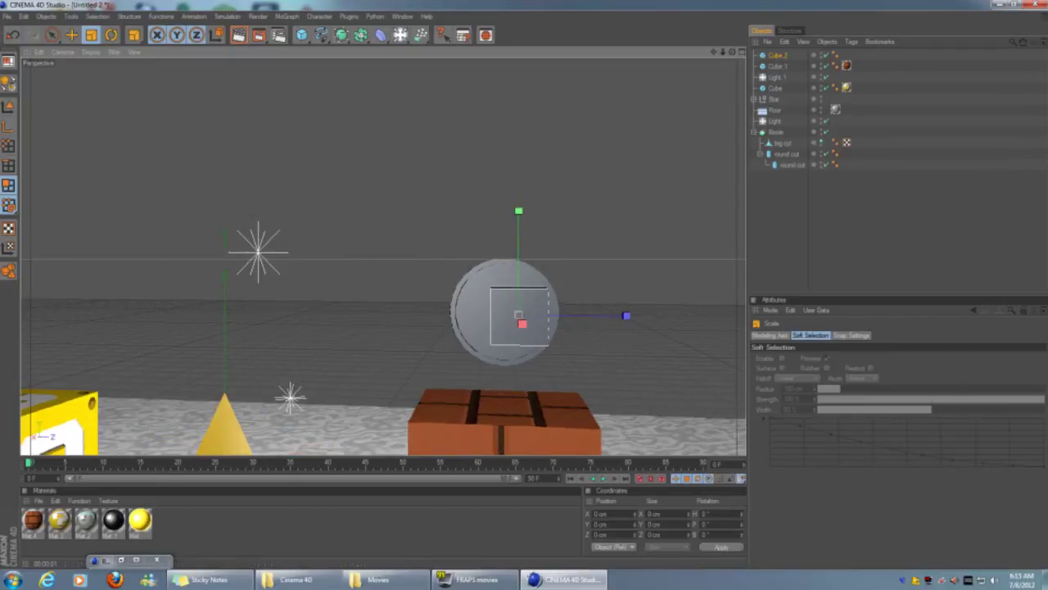
Reorder the small cube to the end of the object hierarchy, below the Boole, and select it there
{"action": "key", "text": "ctrl+shift+a"}
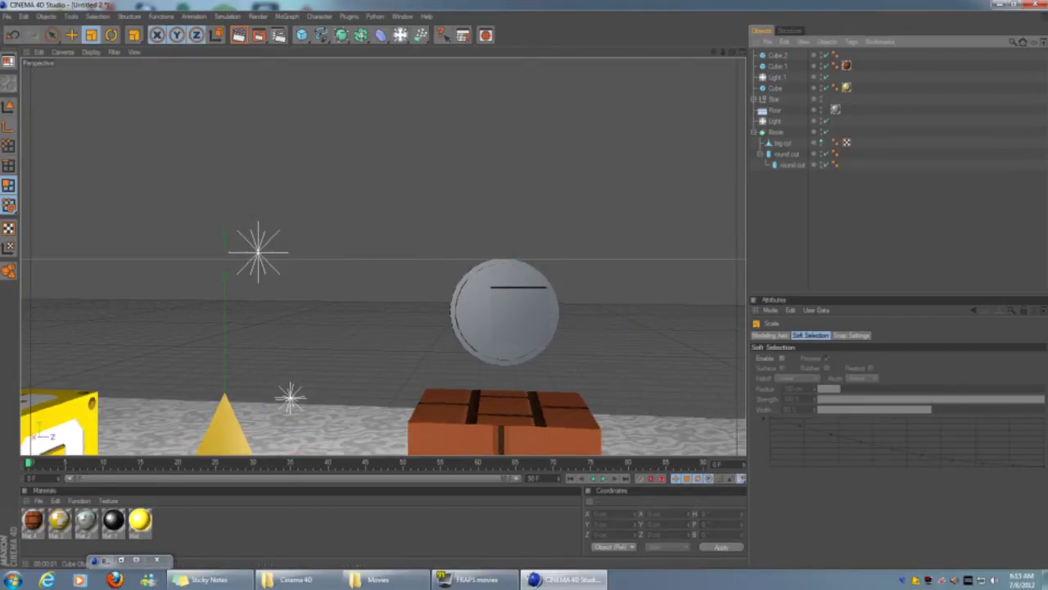
{"action": "key", "text": "ctrl+z"}
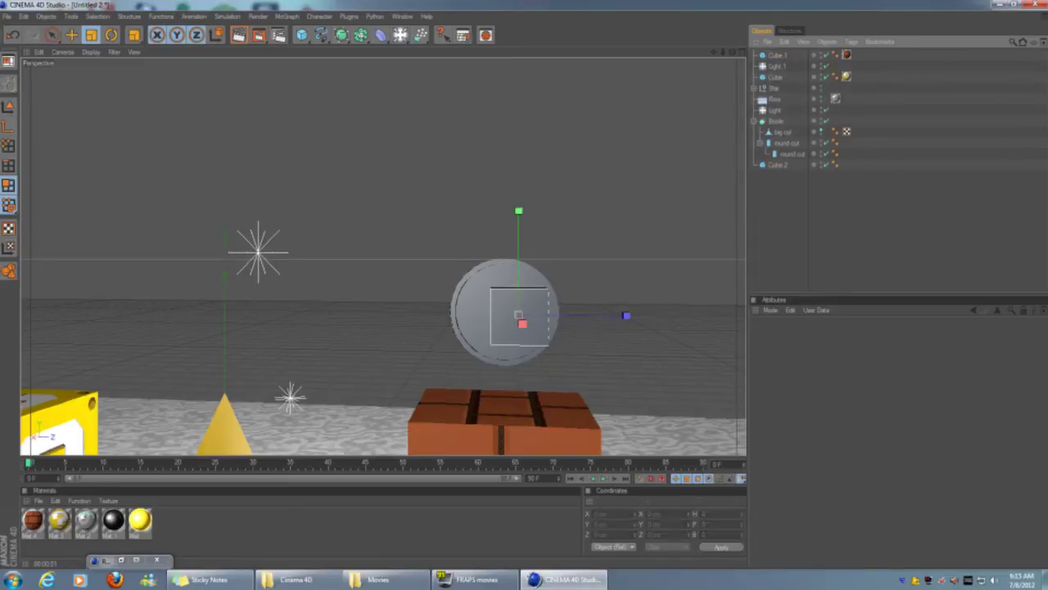
{"action": "left_click", "coordinate": [778, 165]}
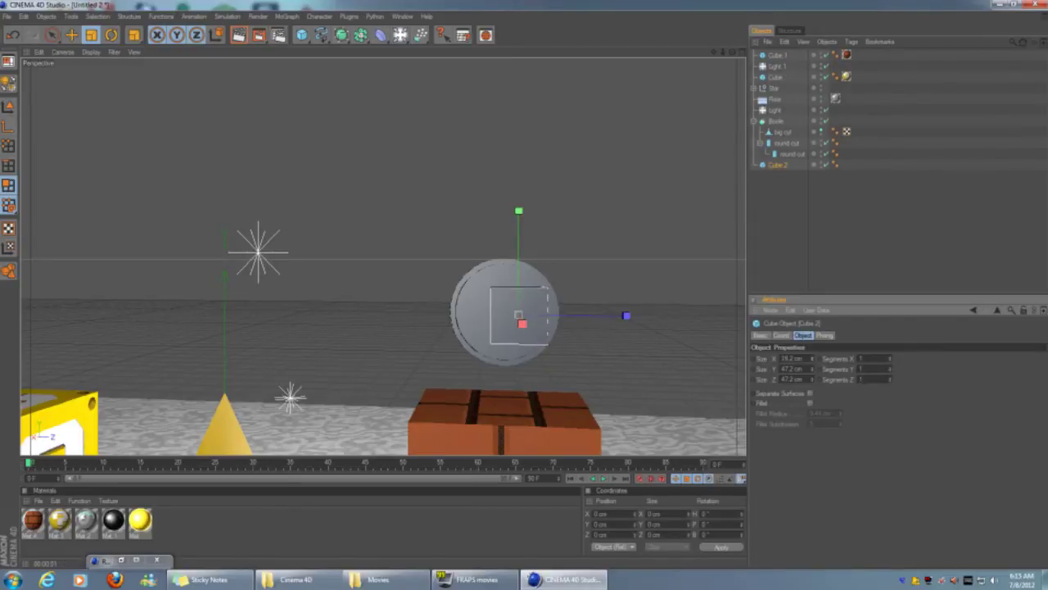
Set the cube's size to 5 cm in X, 43.2 cm in Y and 19 cm in Z
{"action": "mouse_move", "coordinate": [813, 358]}
{"action": "left_mouse_down"}
{"action": "mouse_move", "coordinate": [814, 342]}
{"action": "mouse_move", "coordinate": [813, 358]}
{"action": "left_mouse_up"}
{"action": "left_click_drag", "start_coordinate": [384, 246], "coordinate": [451, 295], "text": "alt"}
{"action": "left_click_drag", "start_coordinate": [813, 358], "coordinate": [813, 367]}
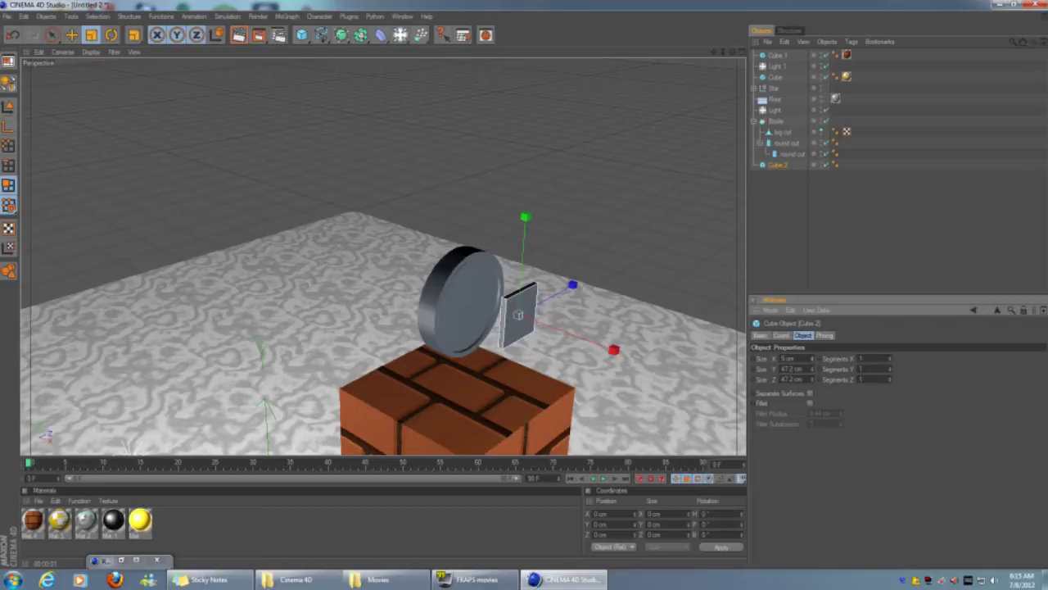
{"action": "left_click_drag", "start_coordinate": [813, 368], "coordinate": [813, 374]}
{"action": "left_click_drag", "start_coordinate": [814, 379], "coordinate": [813, 376]}
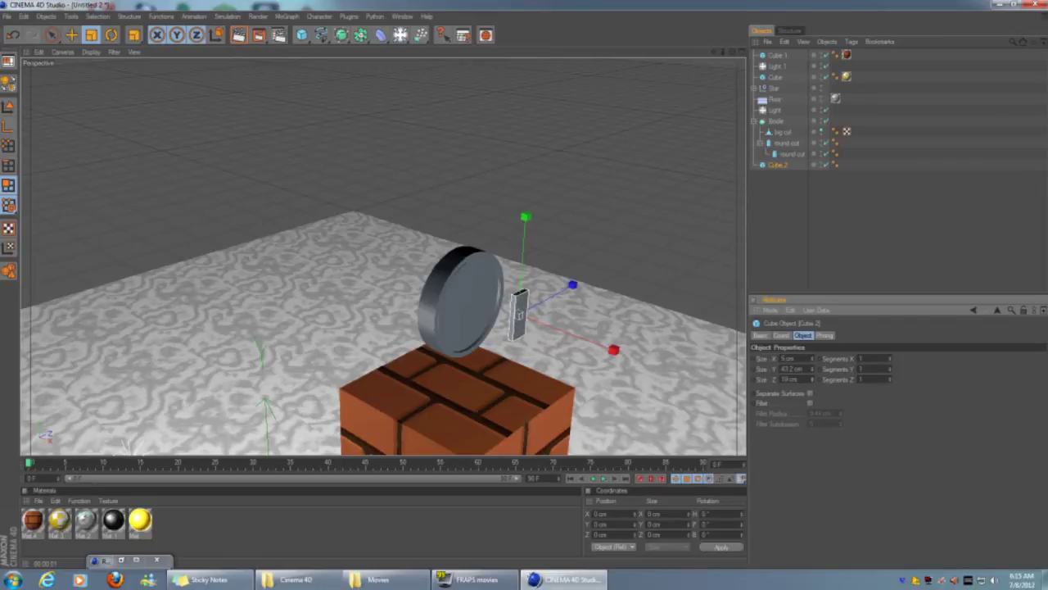
Enable the cube's fillet with a 2 cm radius and a subdivision of 1, and deselect it
{"action": "scroll", "coordinate": [383, 270], "scroll_direction": "up", "scroll_amount": 5}
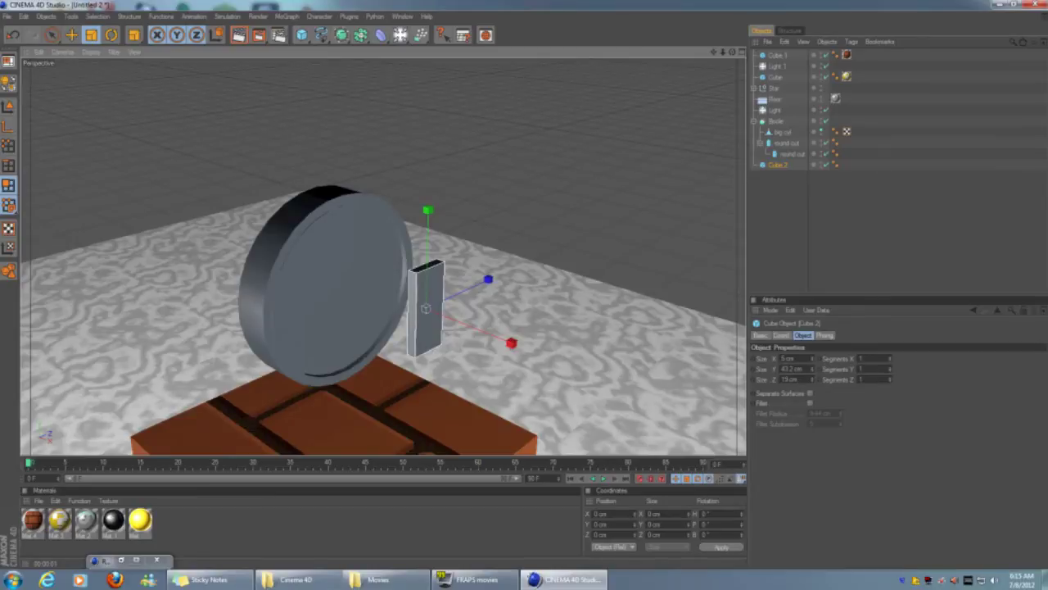
{"action": "left_click", "coordinate": [810, 403]}
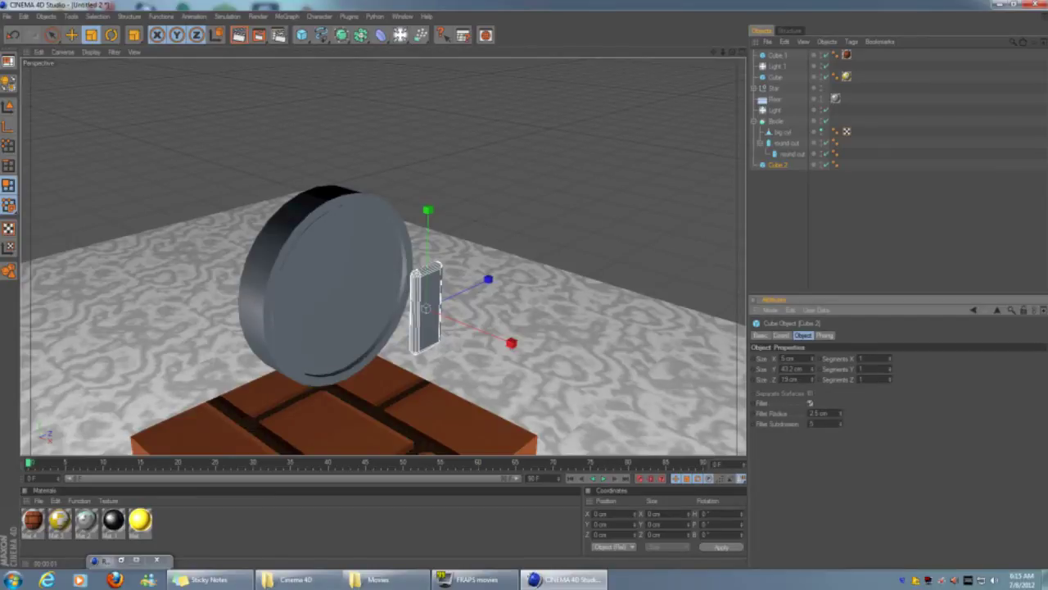
{"action": "left_click_drag", "start_coordinate": [815, 413], "coordinate": [839, 427]}
{"action": "key", "text": "ctrl+shift+a"}
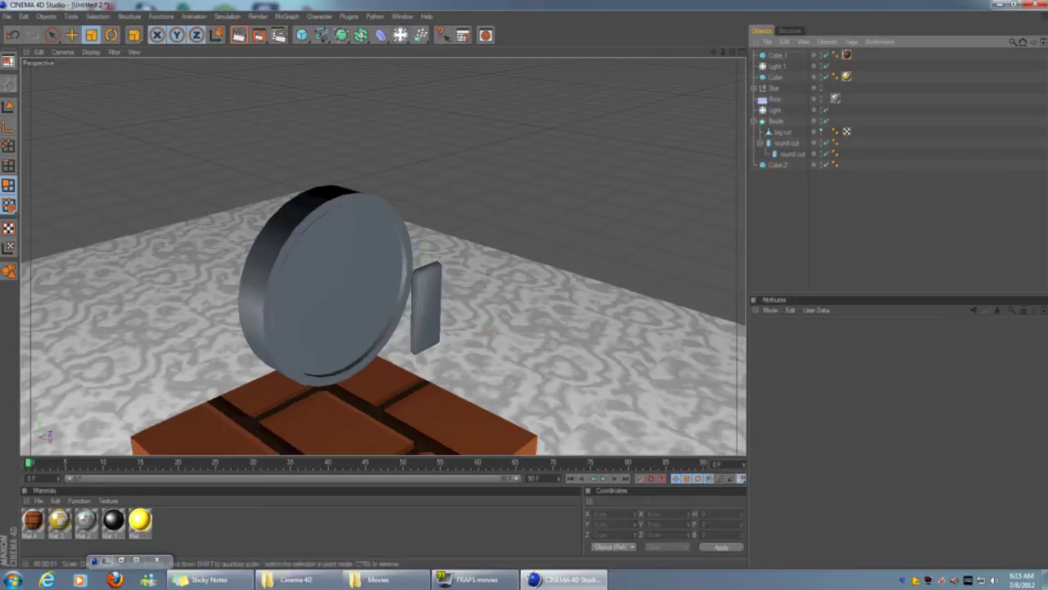
Move the filleted cube along Z and Y in the Right view to roughly the centre of the coin
{"action": "scroll", "coordinate": [382, 254], "scroll_direction": "up", "scroll_amount": 3}
{"action": "scroll", "coordinate": [382, 254], "scroll_direction": "up", "scroll_amount": 3}
{"action": "left_click", "coordinate": [415, 291]}
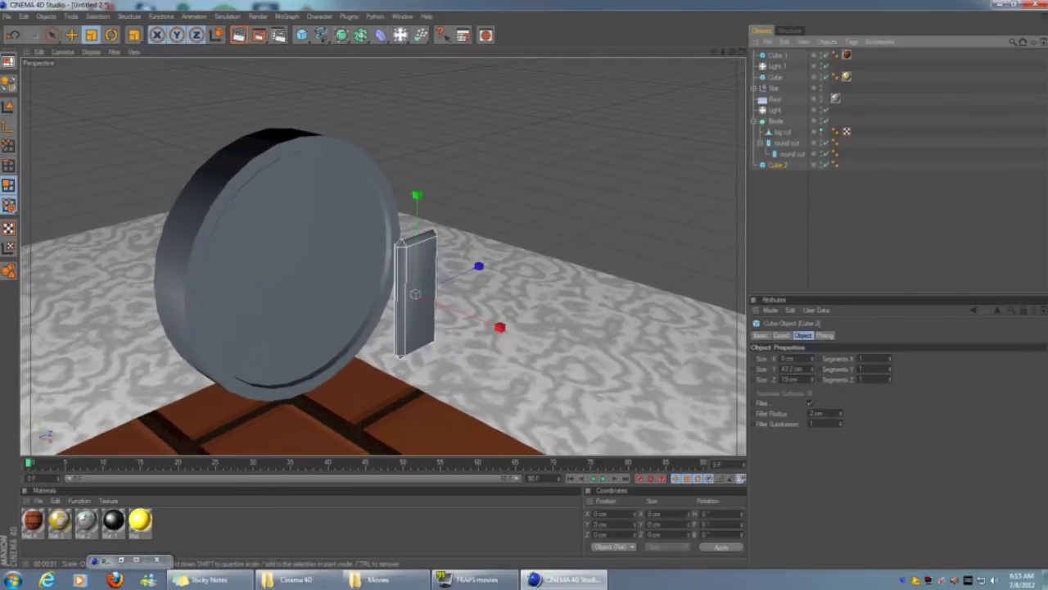
{"action": "key", "text": "F5"}
{"action": "scroll", "coordinate": [77, 271], "scroll_direction": "down", "scroll_amount": 5}
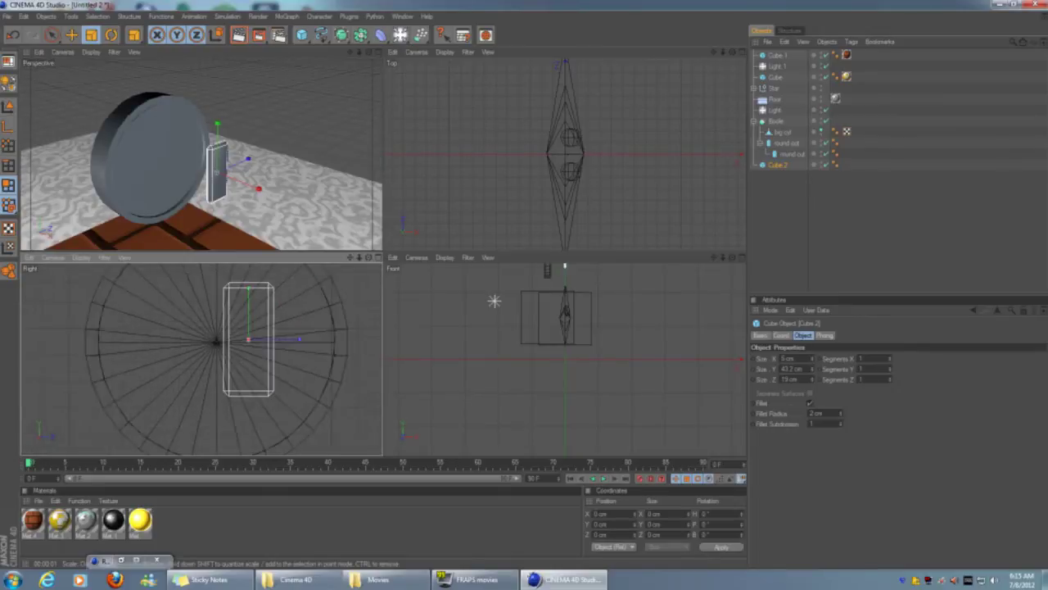
{"action": "middle_click", "coordinate": [77, 271]}
{"action": "scroll", "coordinate": [385, 250], "scroll_direction": "up", "scroll_amount": 4}
{"action": "middle_click_drag", "start_coordinate": [432, 201], "coordinate": [314, 278], "text": "alt"}
{"action": "key", "text": "e"}
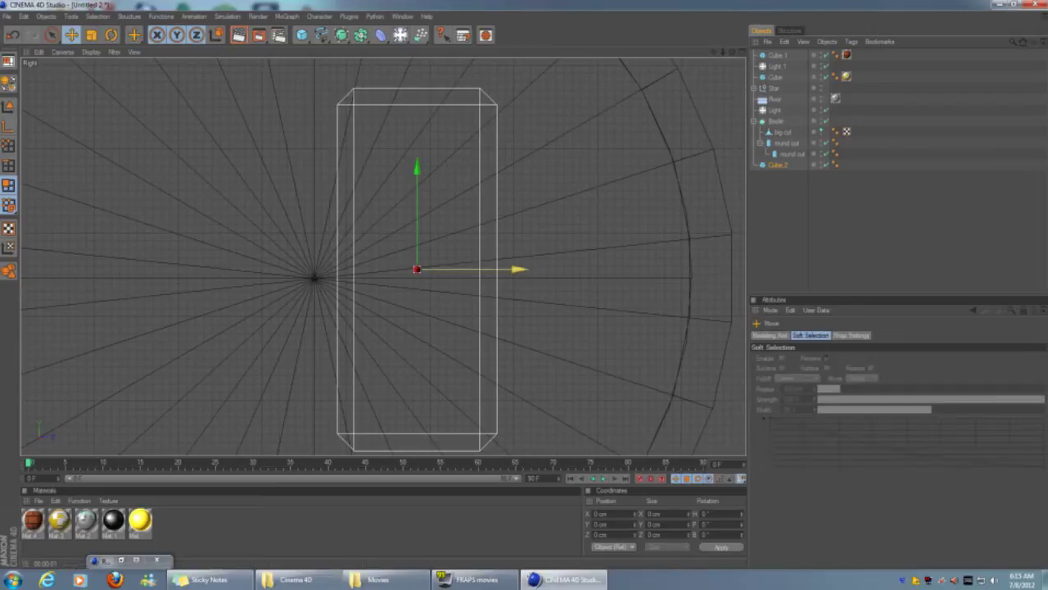
{"action": "left_click_drag", "start_coordinate": [520, 269], "coordinate": [415, 268]}
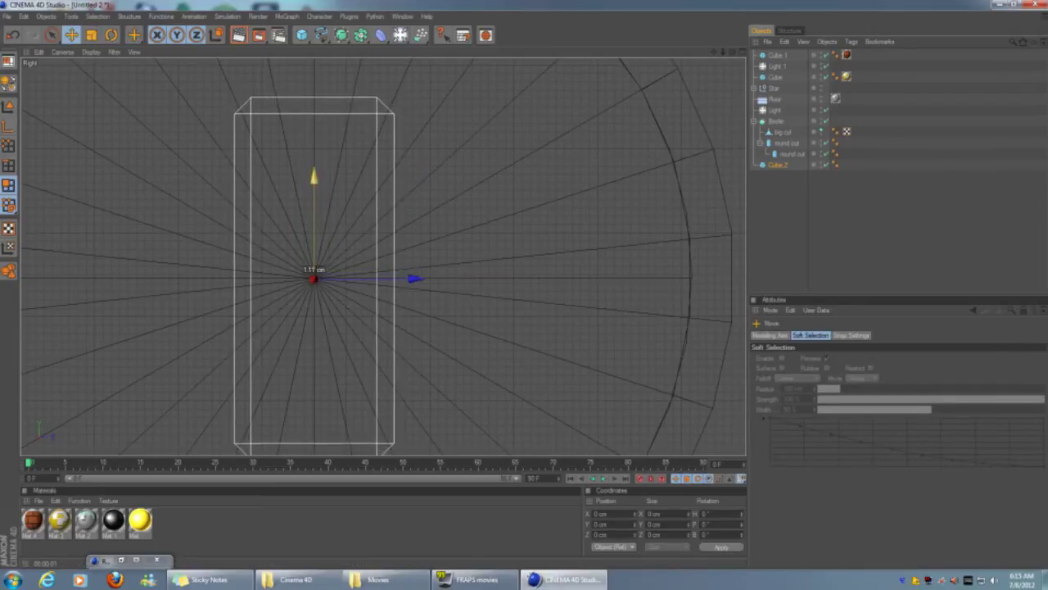
Fine-align the cube's origin with the coin's centre point along Y and Z at close range in the Right view
{"action": "scroll", "coordinate": [384, 270], "scroll_direction": "up", "scroll_amount": 3}
{"action": "scroll", "coordinate": [384, 258], "scroll_direction": "up", "scroll_amount": 3}
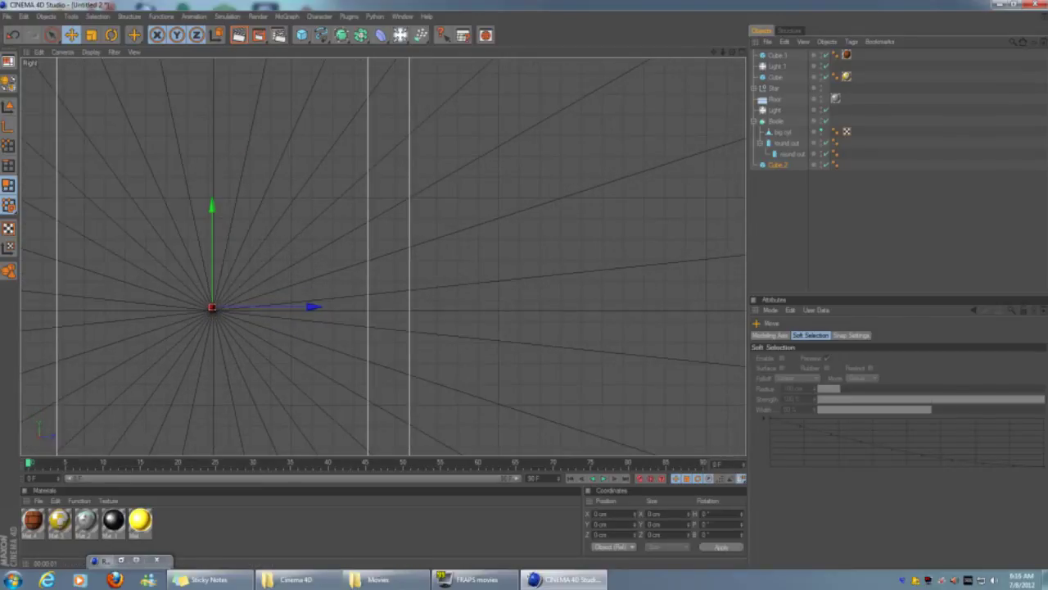
{"action": "middle_click_drag", "start_coordinate": [383, 258], "coordinate": [592, 204], "text": "alt"}
{"action": "scroll", "coordinate": [592, 204], "scroll_direction": "up", "scroll_amount": 6}
{"action": "scroll", "coordinate": [384, 256], "scroll_direction": "up", "scroll_amount": 3}
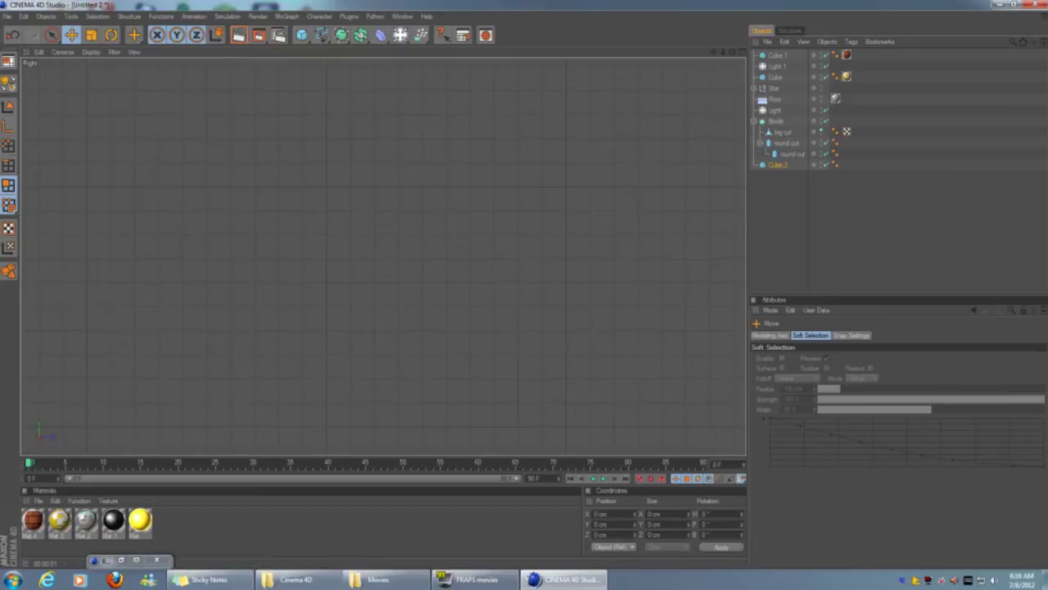
{"action": "scroll", "coordinate": [384, 257], "scroll_direction": "down", "scroll_amount": 2}
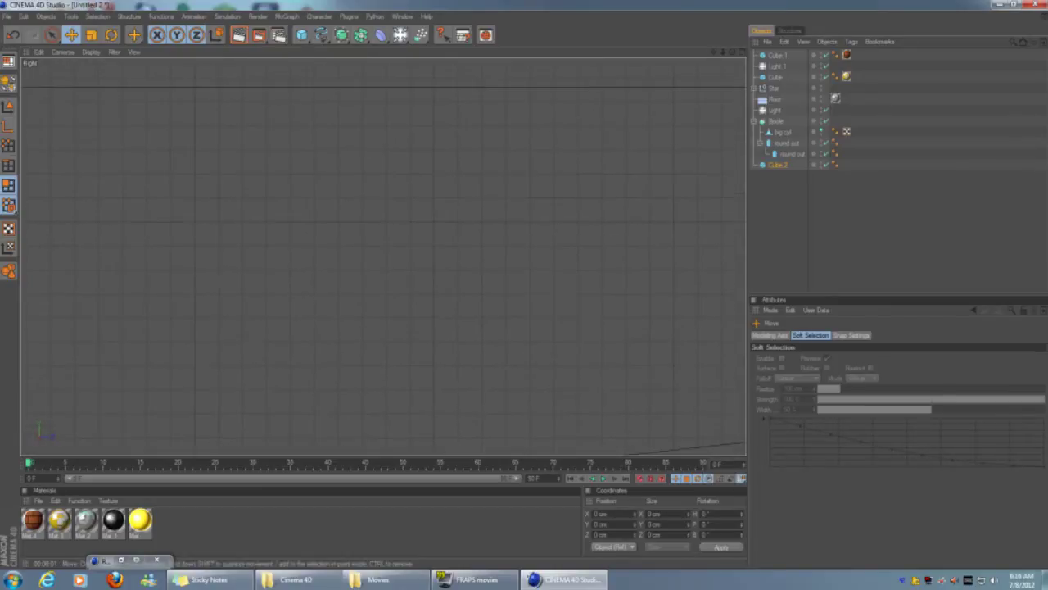
{"action": "middle_click_drag", "start_coordinate": [384, 256], "coordinate": [407, 278], "text": "alt"}
{"action": "scroll", "coordinate": [383, 253], "scroll_direction": "down", "scroll_amount": 3}
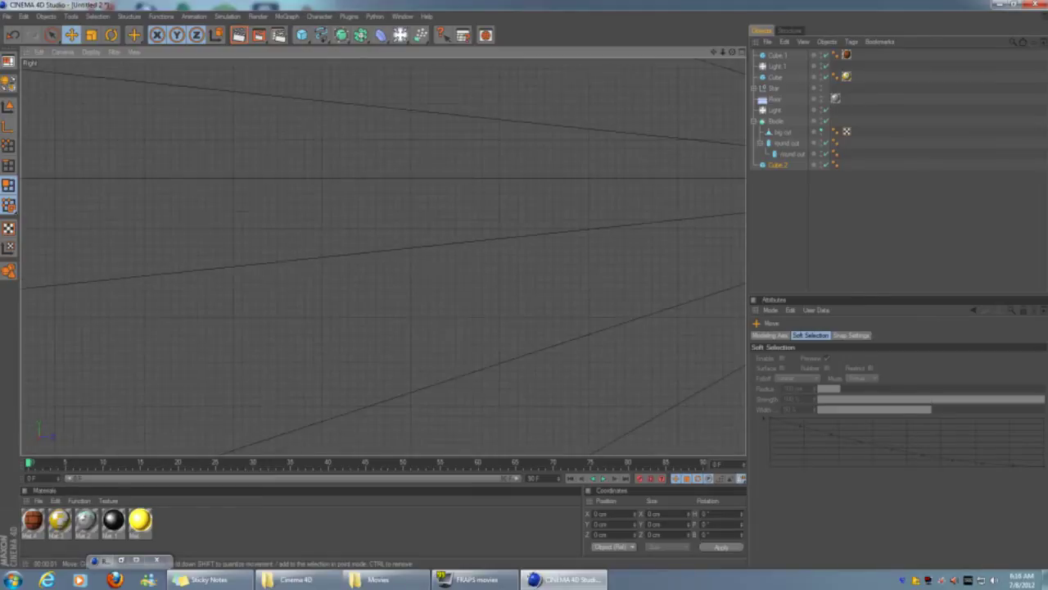
{"action": "scroll", "coordinate": [383, 254], "scroll_direction": "down", "scroll_amount": 3}
{"action": "middle_click_drag", "start_coordinate": [541, 246], "coordinate": [224, 316], "text": "alt"}
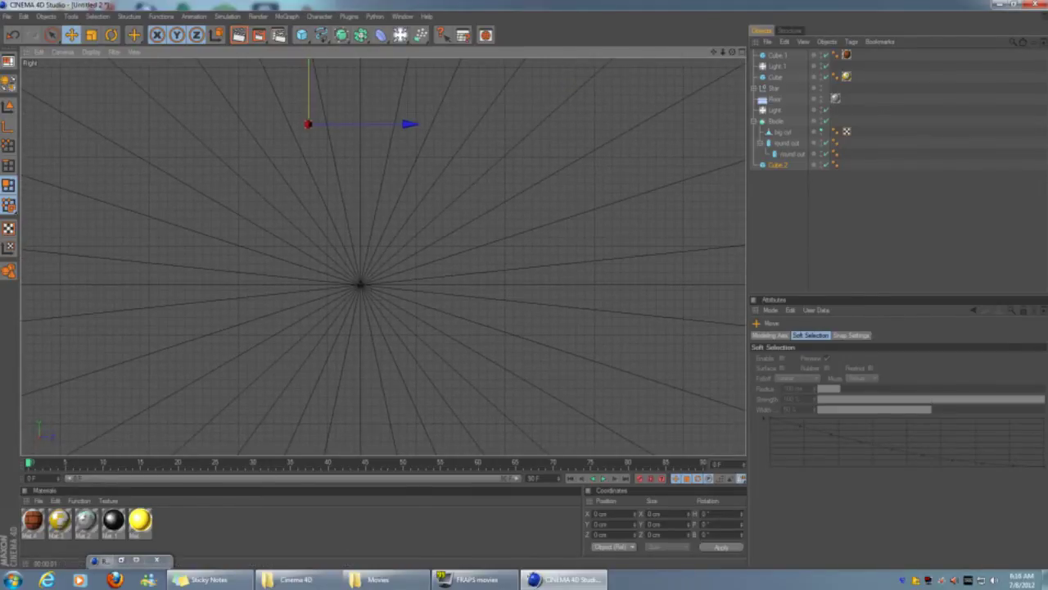
{"action": "left_click_drag", "start_coordinate": [308, 117], "coordinate": [308, 278]}
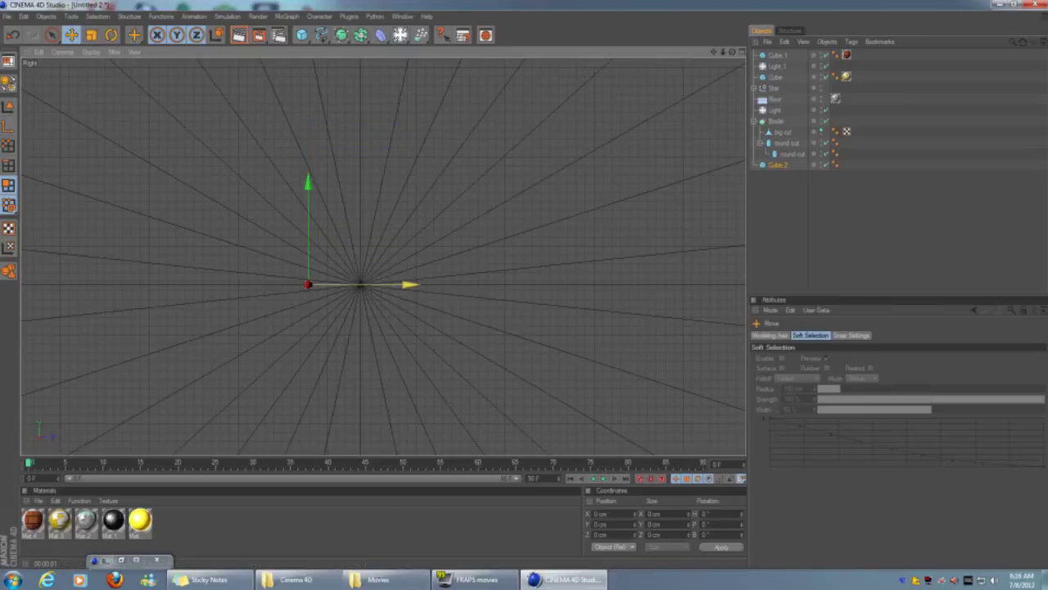
{"action": "left_click_drag", "start_coordinate": [407, 285], "coordinate": [463, 285]}
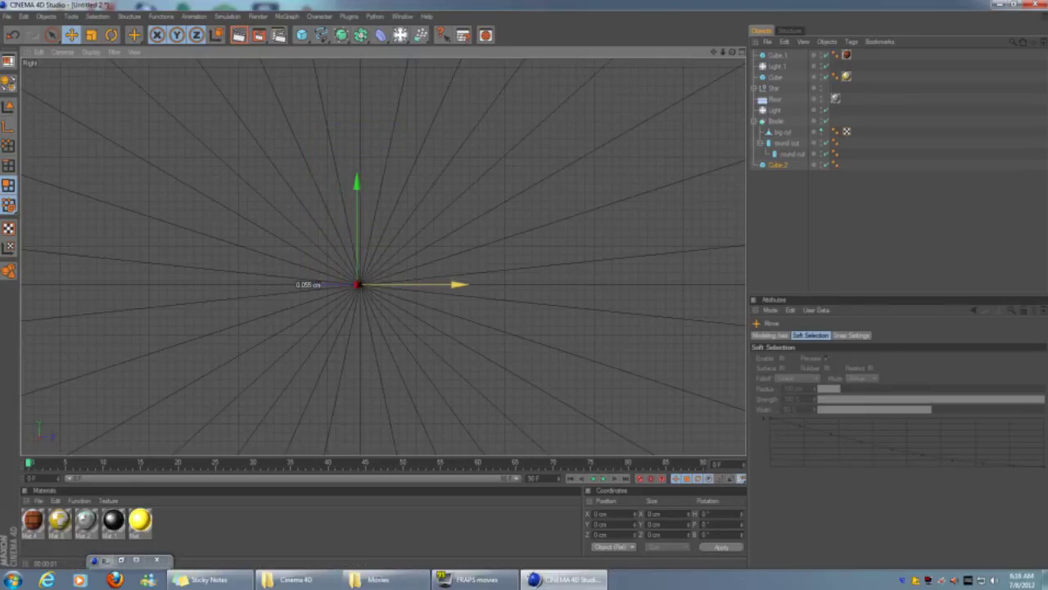
Nudge the cube along Z exactly onto the coin's centre and deselect it
{"action": "middle_click_drag", "start_coordinate": [363, 286], "coordinate": [292, 360], "text": "alt"}
{"action": "left_click_drag", "start_coordinate": [393, 358], "coordinate": [403, 358]}
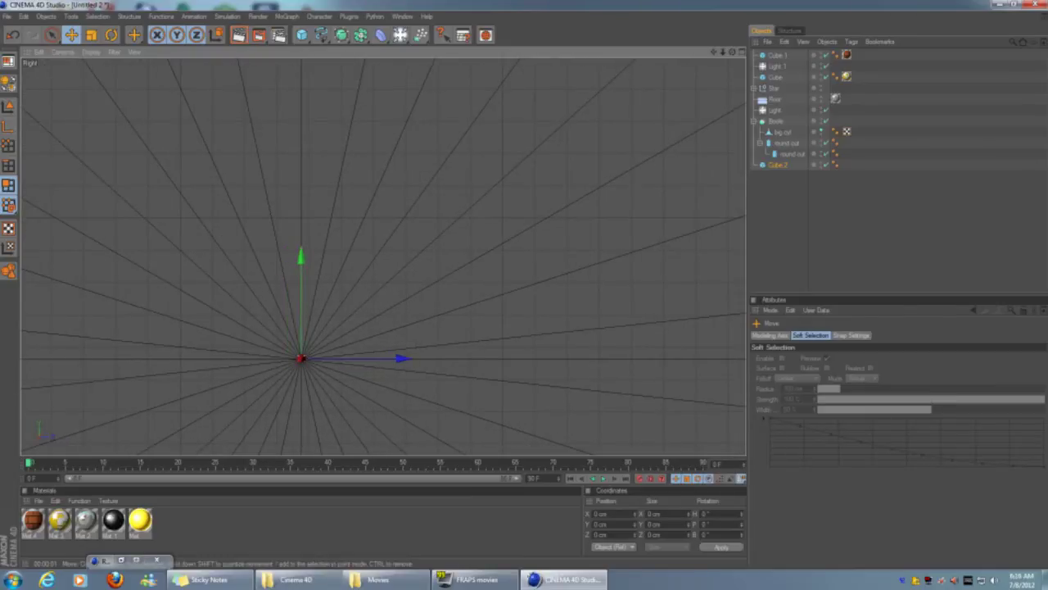
{"action": "middle_click_drag", "start_coordinate": [393, 360], "coordinate": [460, 353], "text": "alt"}
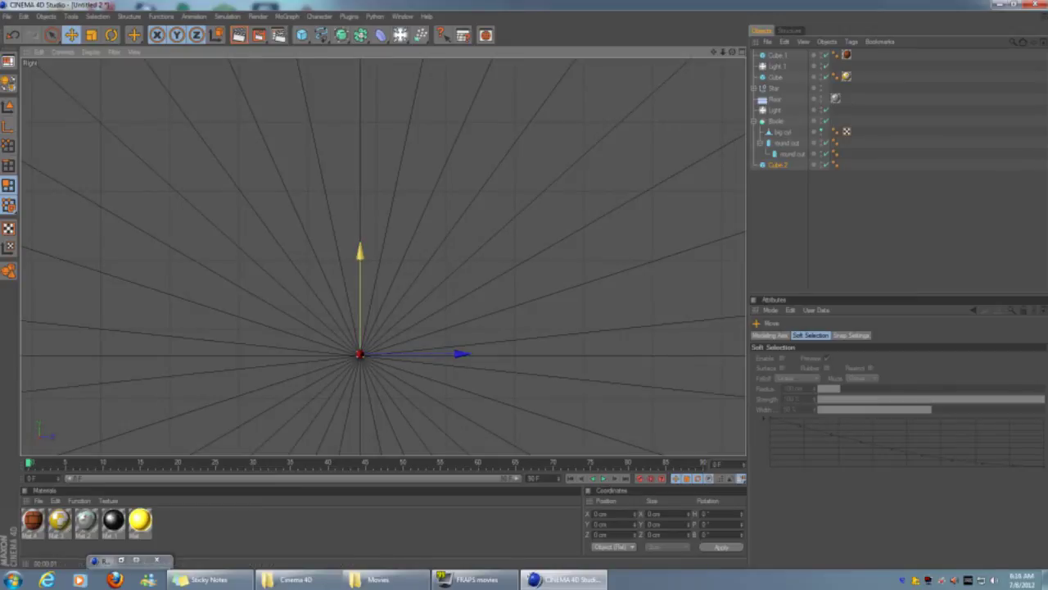
{"action": "middle_click_drag", "start_coordinate": [459, 353], "coordinate": [481, 253], "text": "alt"}
{"action": "scroll", "coordinate": [482, 257], "scroll_direction": "down", "scroll_amount": 5}
{"action": "left_click", "coordinate": [901, 221]}
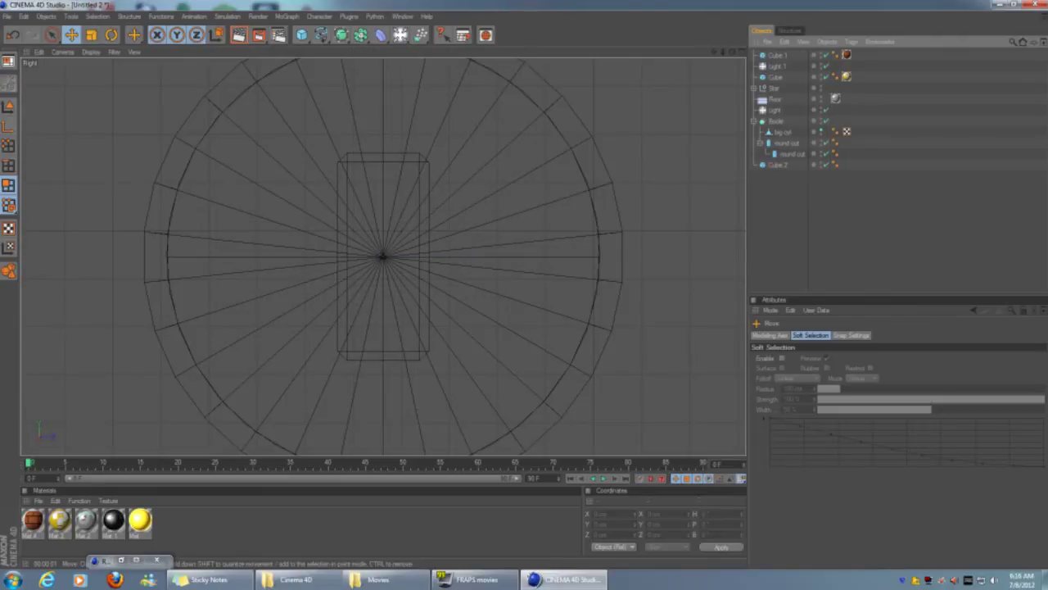
Push the cube along X in the perspective view into the coin's recessed face as a raised bar, and deselect it
{"action": "key", "text": "F5"}
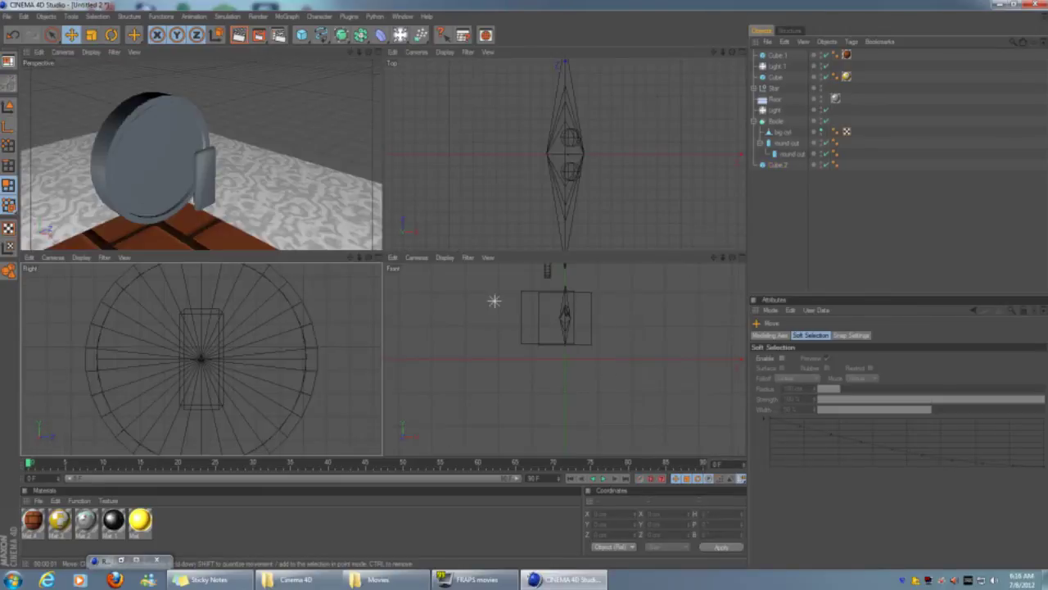
{"action": "key", "text": "F1"}
{"action": "left_click_drag", "start_coordinate": [385, 246], "coordinate": [352, 246], "text": "alt"}
{"action": "left_click", "coordinate": [776, 165]}
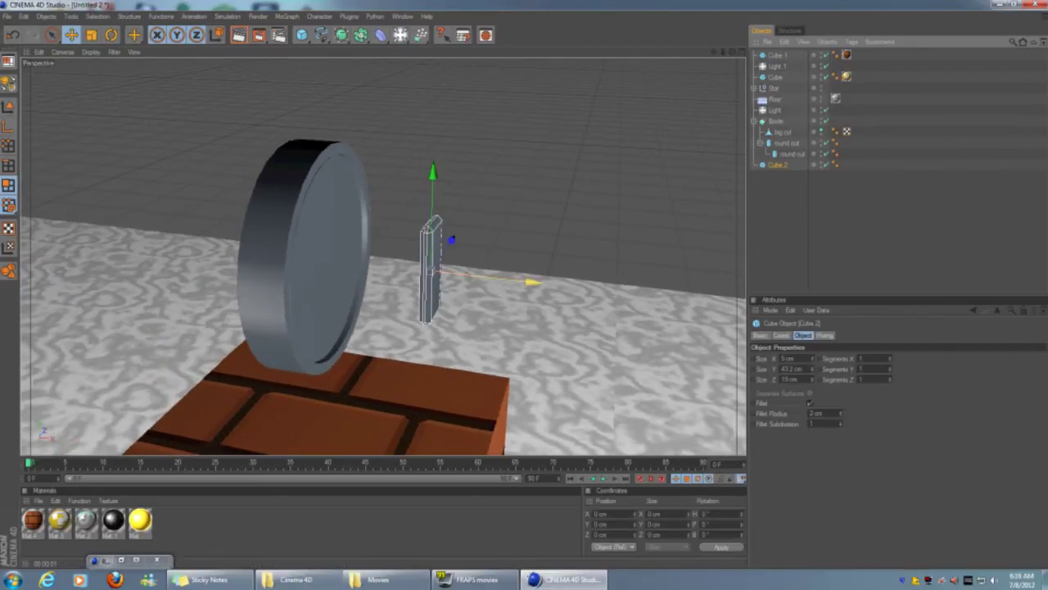
{"action": "left_click_drag", "start_coordinate": [487, 277], "coordinate": [420, 270]}
{"action": "scroll", "coordinate": [421, 270], "scroll_direction": "up", "scroll_amount": 6}
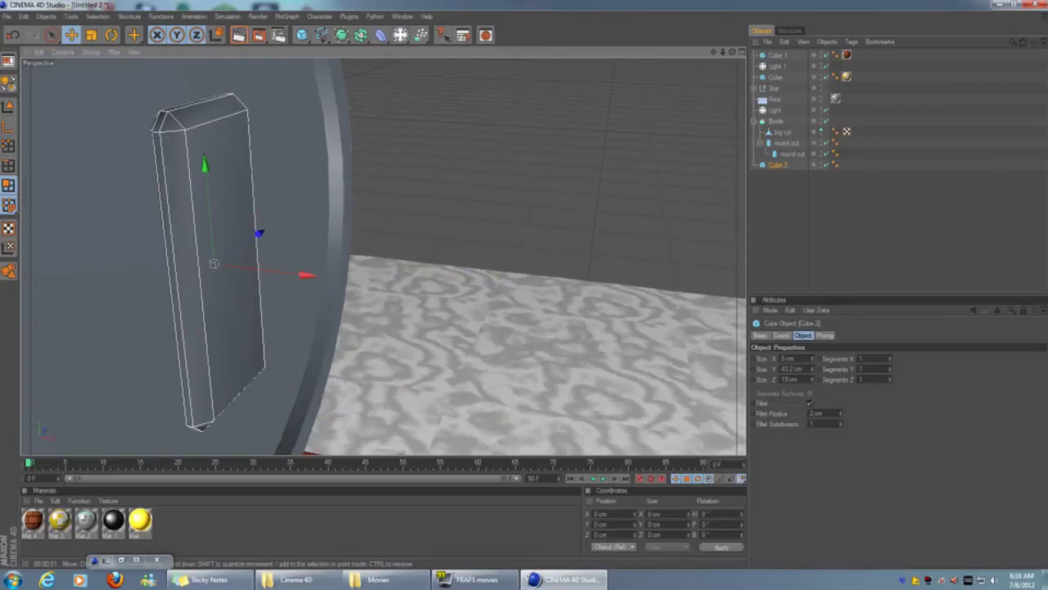
{"action": "middle_click_drag", "start_coordinate": [420, 271], "coordinate": [502, 279], "text": "alt"}
{"action": "left_click_drag", "start_coordinate": [501, 280], "coordinate": [492, 278]}
{"action": "key", "text": "ctrl+shift+a"}
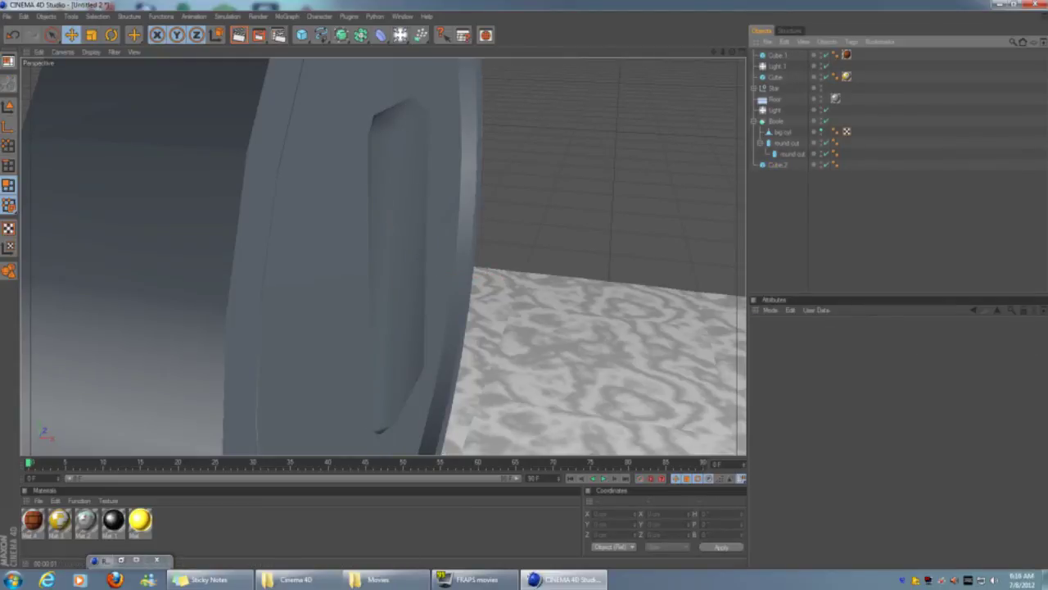
Create a new material and set its colour to a dark gold, R 178, G 144, B 7
{"action": "key", "text": "ctrl+n"}
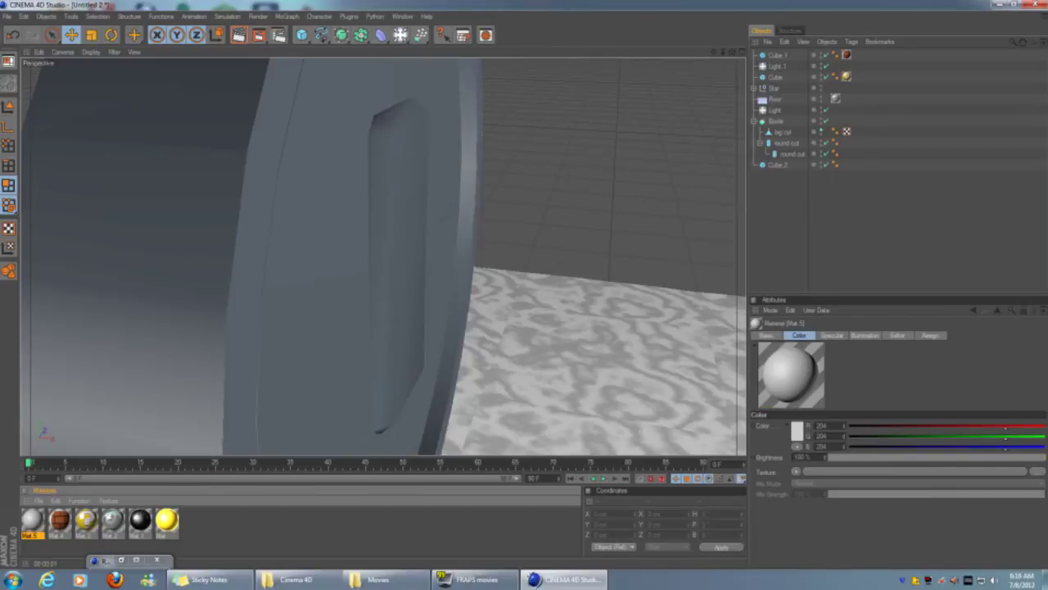
{"action": "double_click", "coordinate": [32, 519]}
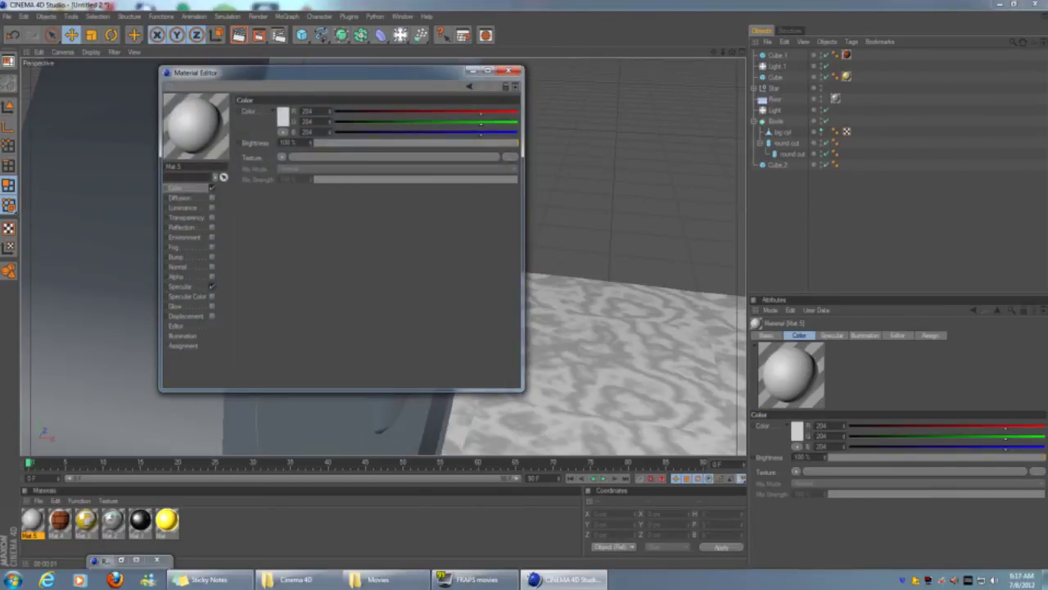
{"action": "left_click", "coordinate": [283, 116]}
{"action": "left_click", "coordinate": [271, 74]}
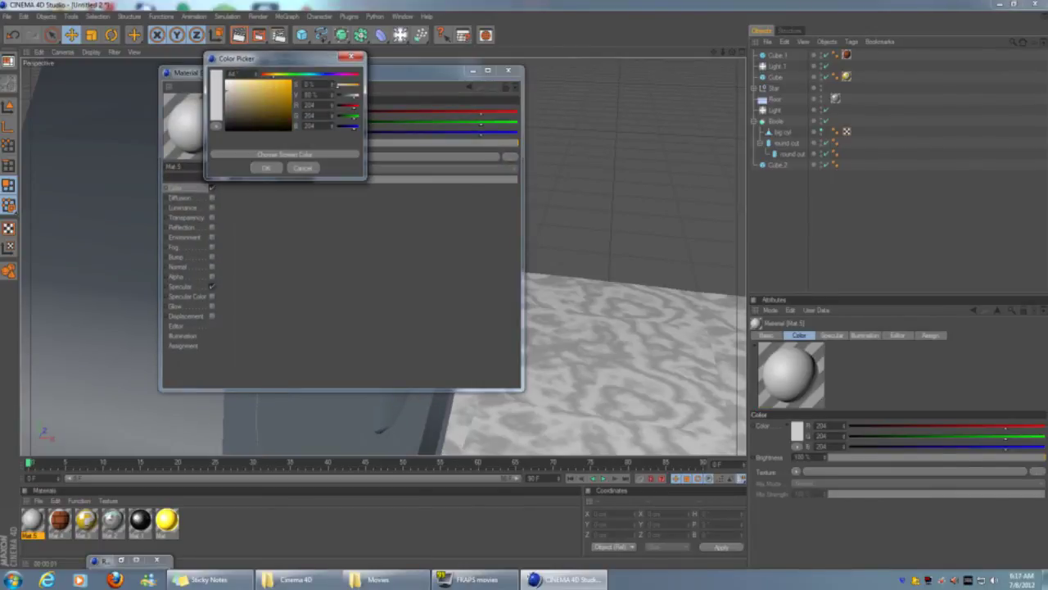
{"action": "left_click", "coordinate": [286, 99]}
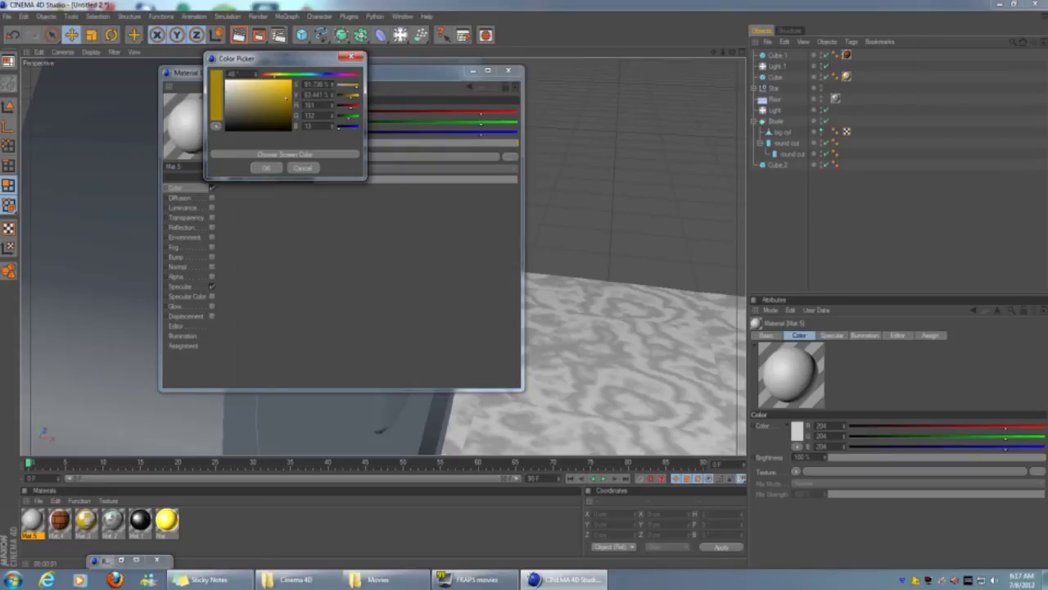
{"action": "left_click", "coordinate": [288, 92]}
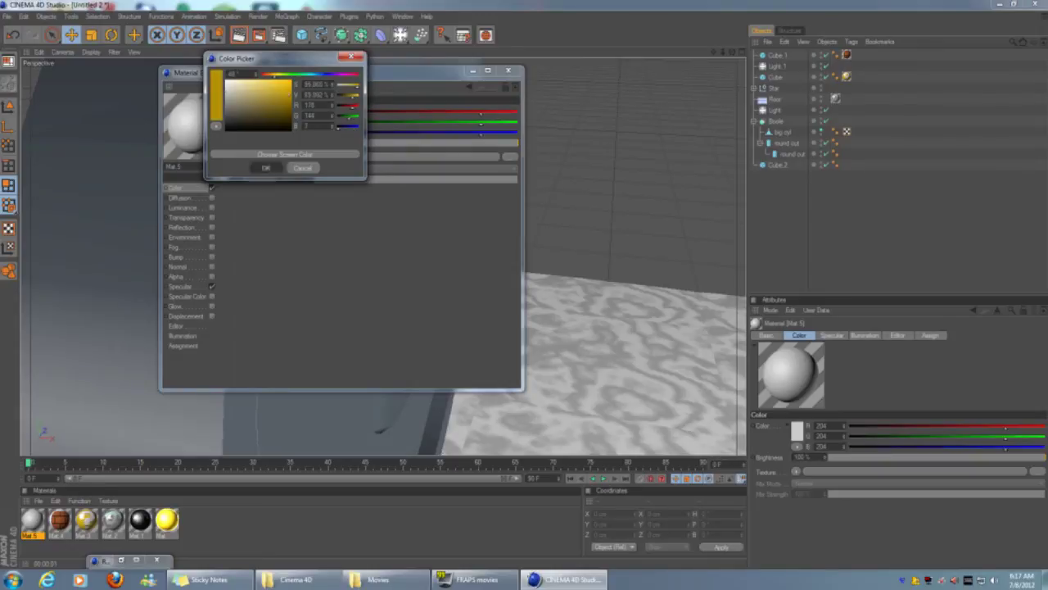
{"action": "left_click", "coordinate": [265, 167]}
Enable reflection on the gold material and lower its reflection brightness to about 40%
{"action": "left_click", "coordinate": [211, 227]}
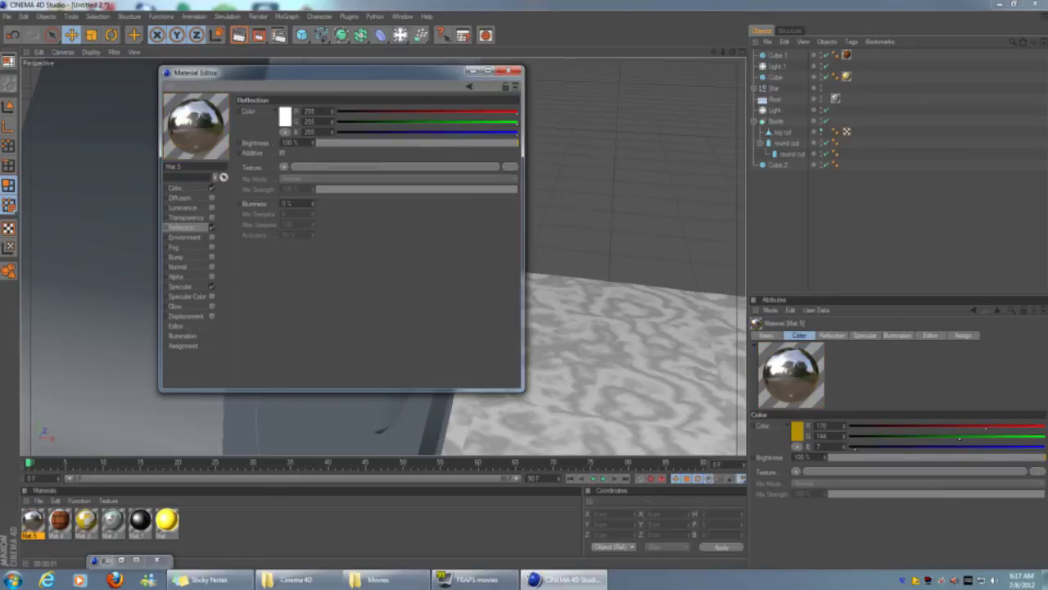
{"action": "left_click_drag", "start_coordinate": [517, 142], "coordinate": [373, 143]}
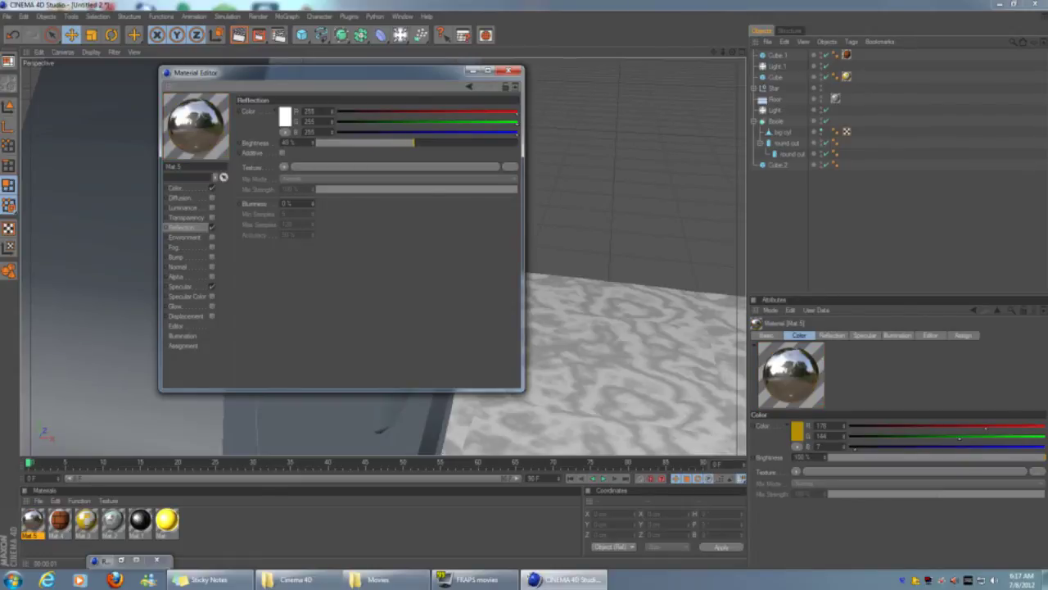
{"action": "left_click", "coordinate": [473, 70]}
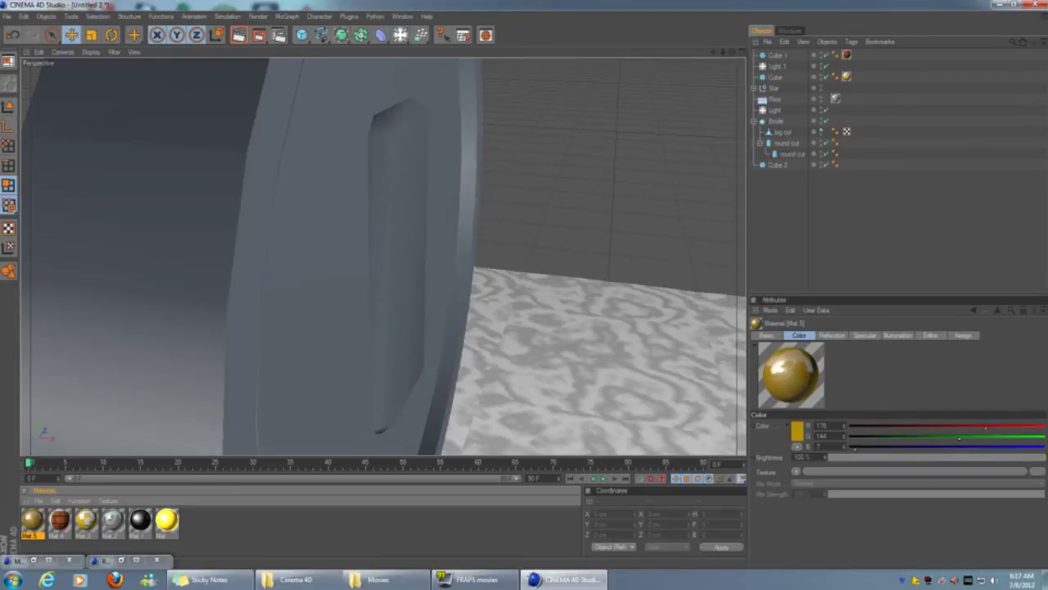
Apply the gold material to the coin's big cylinder, both round cuts and Cube.2, and render the coin in the perspective view
{"action": "left_click_drag", "start_coordinate": [32, 520], "coordinate": [783, 131]}
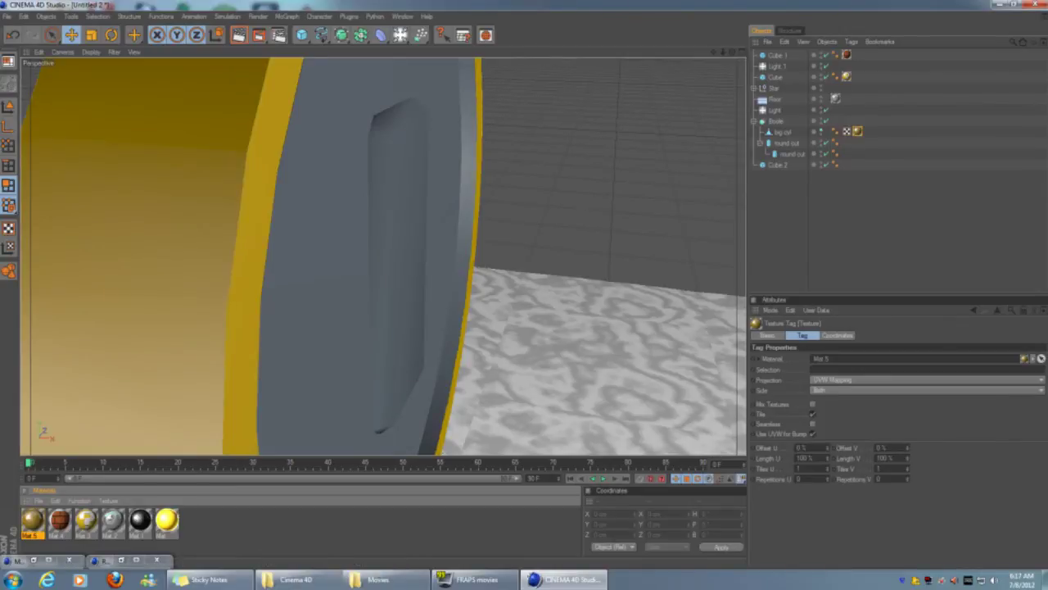
{"action": "left_click_drag", "start_coordinate": [32, 519], "coordinate": [786, 142]}
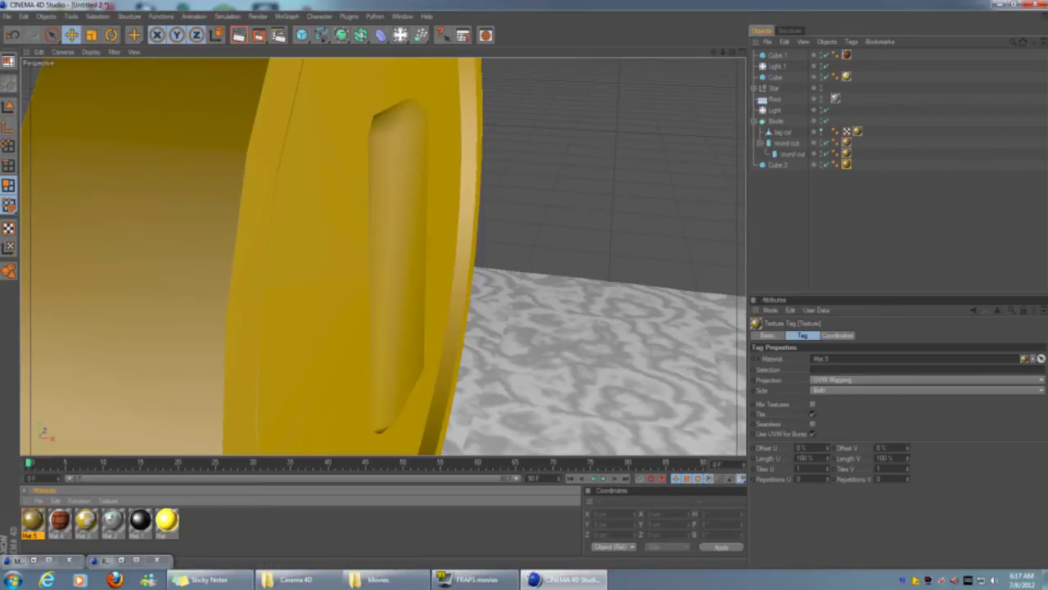
{"action": "left_click_drag", "start_coordinate": [377, 246], "coordinate": [246, 250], "text": "alt"}
{"action": "left_click", "coordinate": [726, 299]}
{"action": "scroll", "coordinate": [246, 250], "scroll_direction": "down", "scroll_amount": 5}
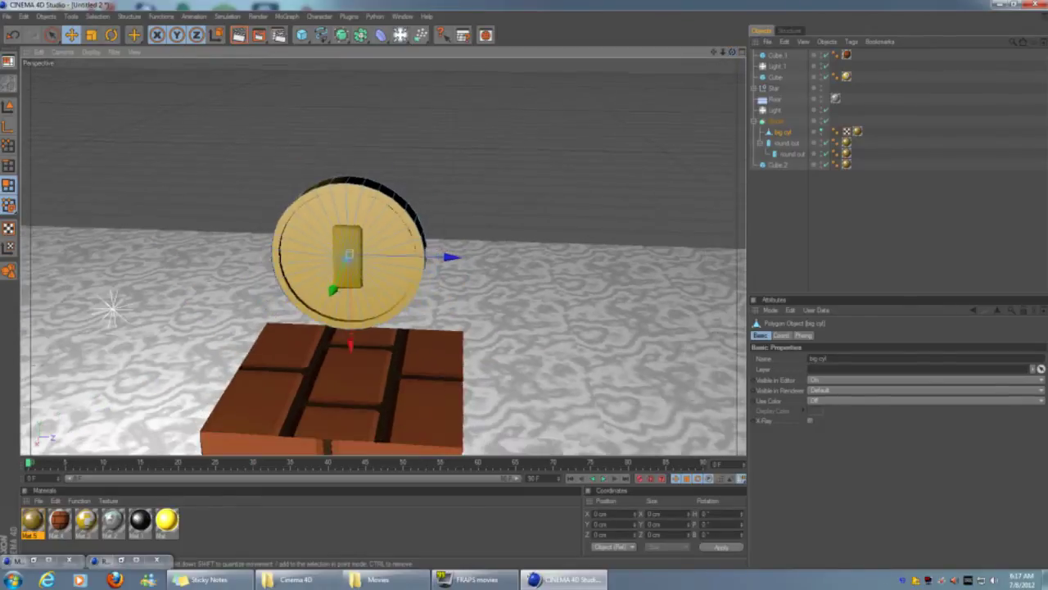
{"action": "left_click", "coordinate": [239, 34]}
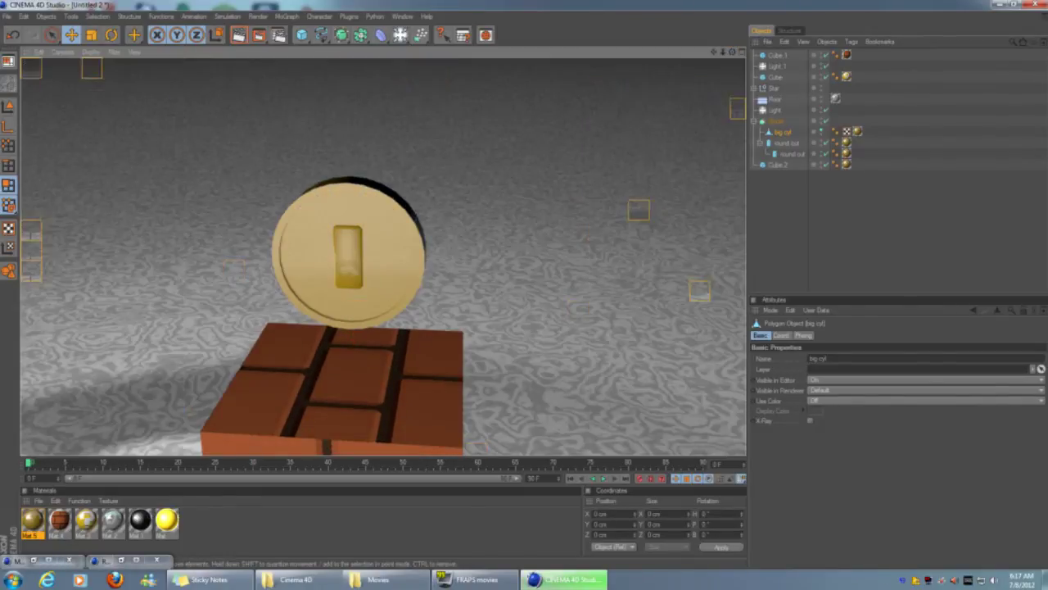
{"action": "key", "text": "ctrl+shift+a"}
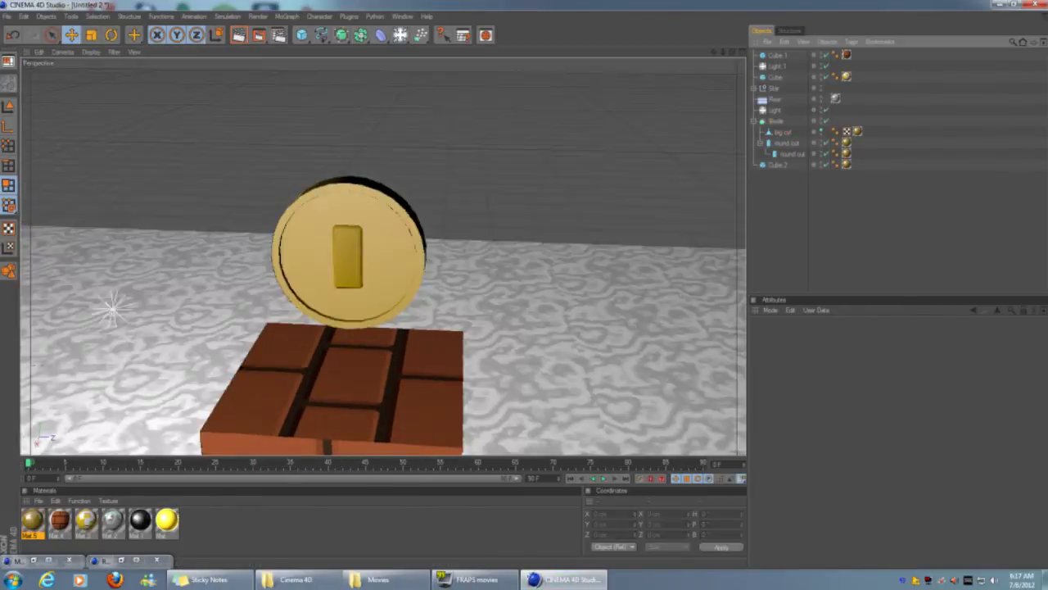
Fine-tune the gold material's reflection brightness to 38% and render the view again
{"action": "double_click", "coordinate": [32, 519]}
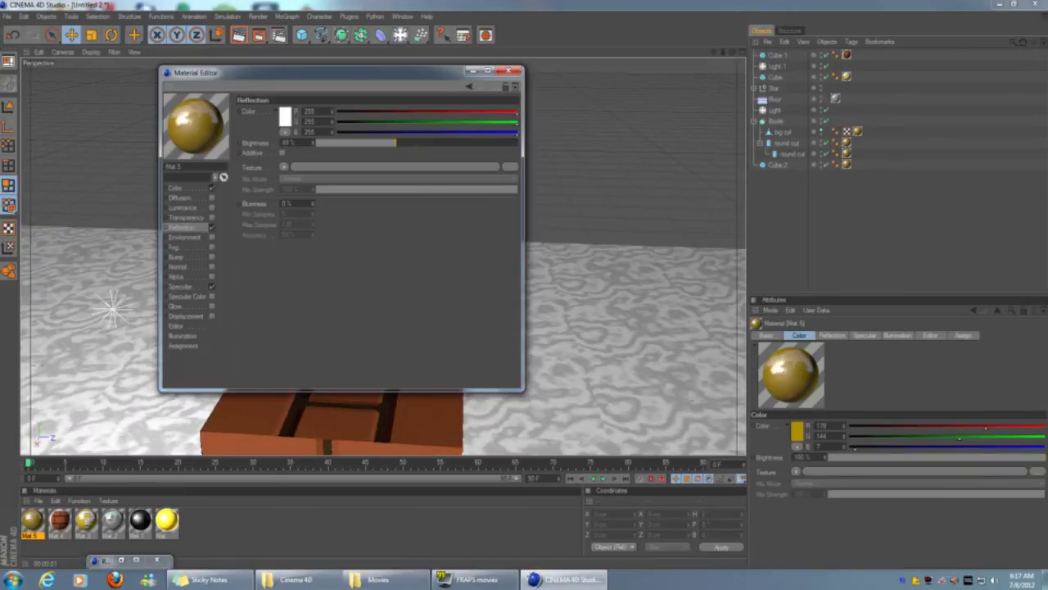
{"action": "left_click", "coordinate": [471, 72]}
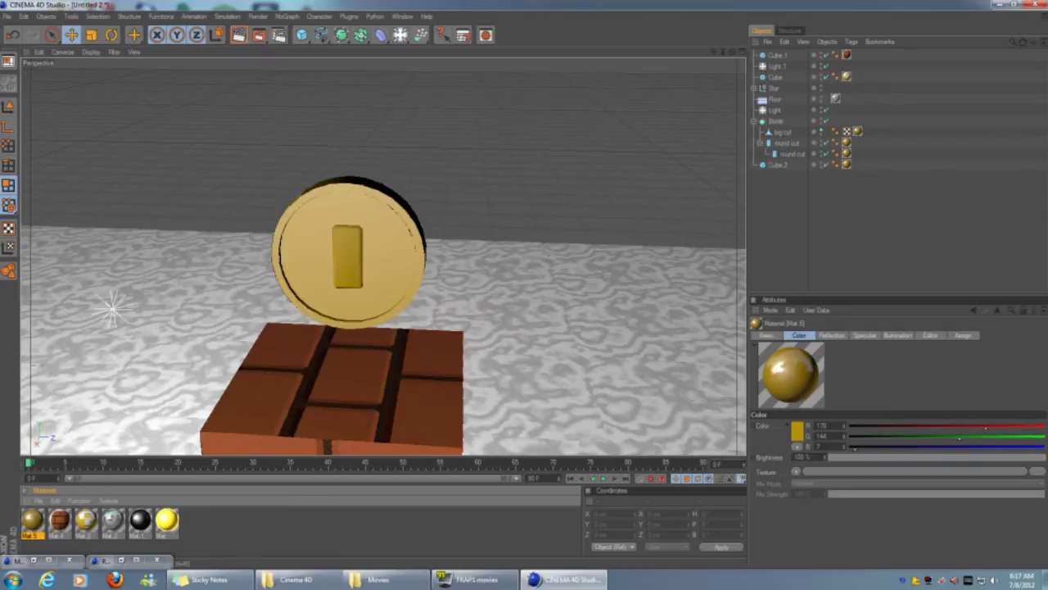
{"action": "key", "text": "ctrl+r"}
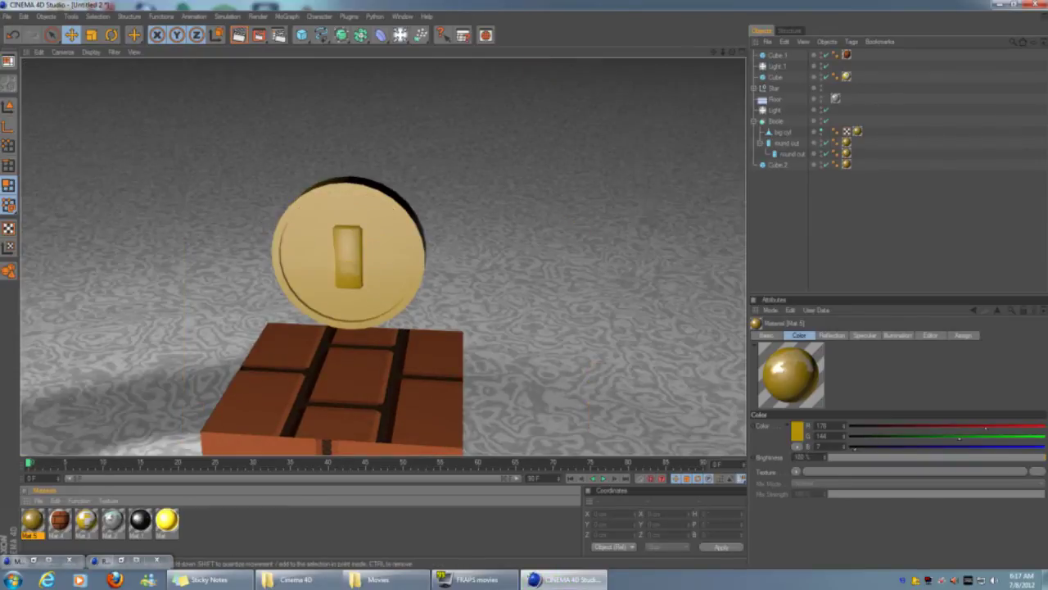
Brighten the coin material's colour to a yellow gold with red 230, blue 7 and hue 54°, and render the view
{"action": "left_click", "coordinate": [32, 561]}
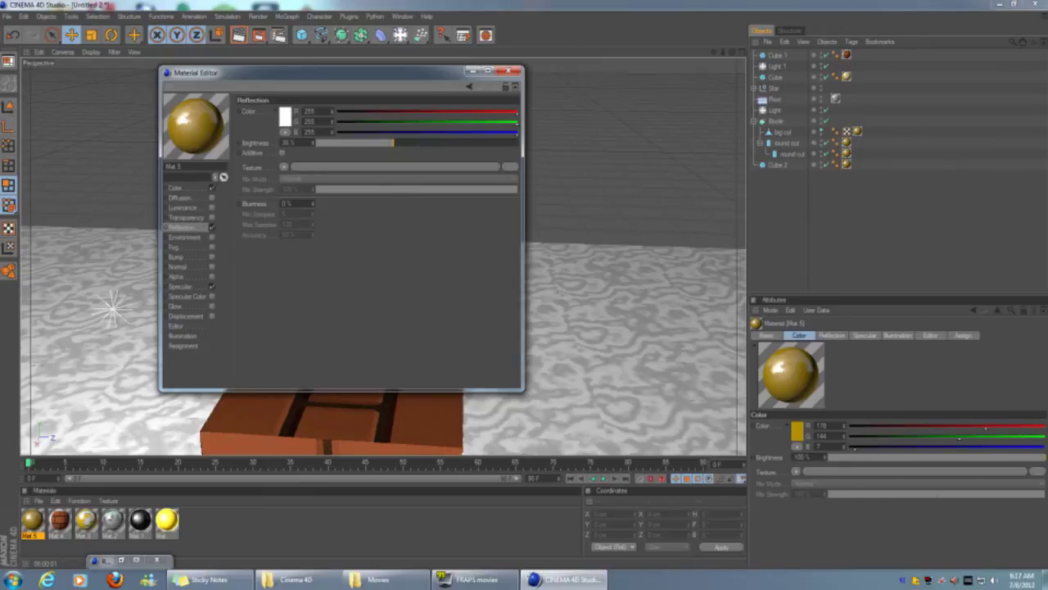
{"action": "left_click", "coordinate": [175, 188]}
{"action": "left_click", "coordinate": [283, 117]}
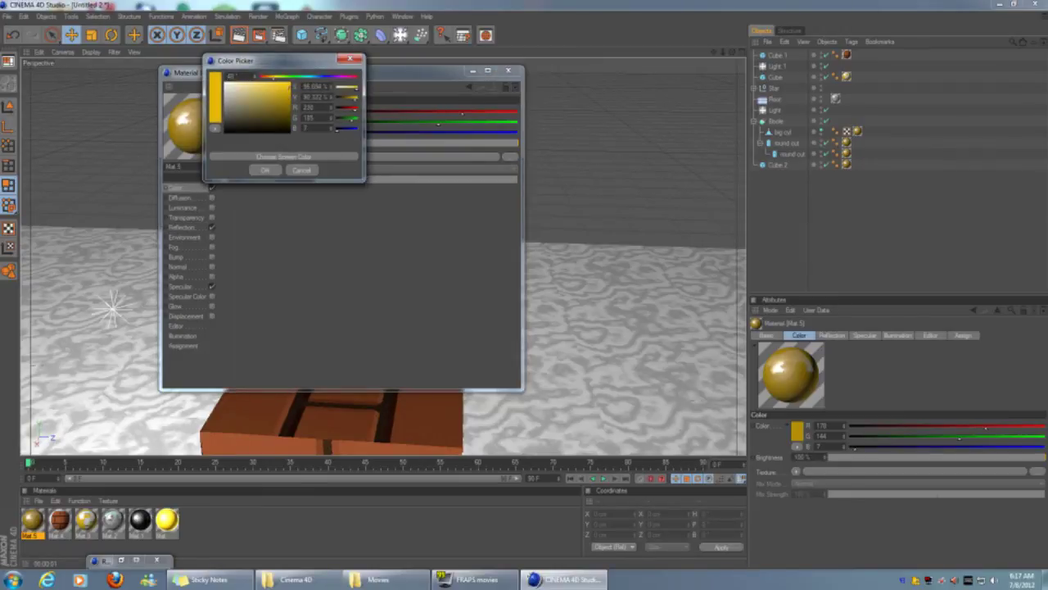
{"action": "left_click", "coordinate": [264, 169]}
{"action": "left_click", "coordinate": [283, 116]}
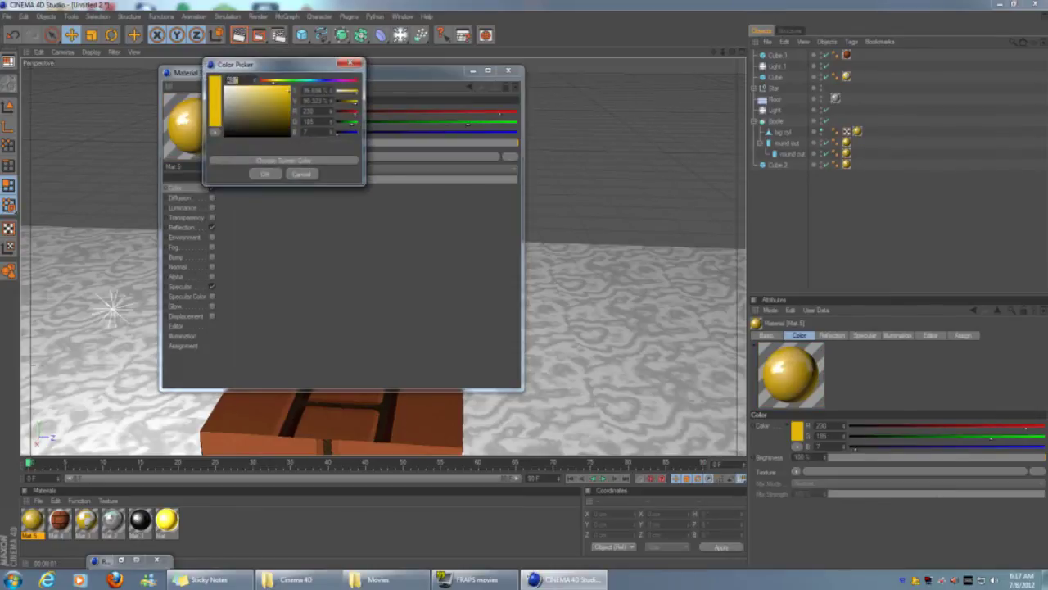
{"action": "type", "text": "54"}
{"action": "key", "text": "Return"}
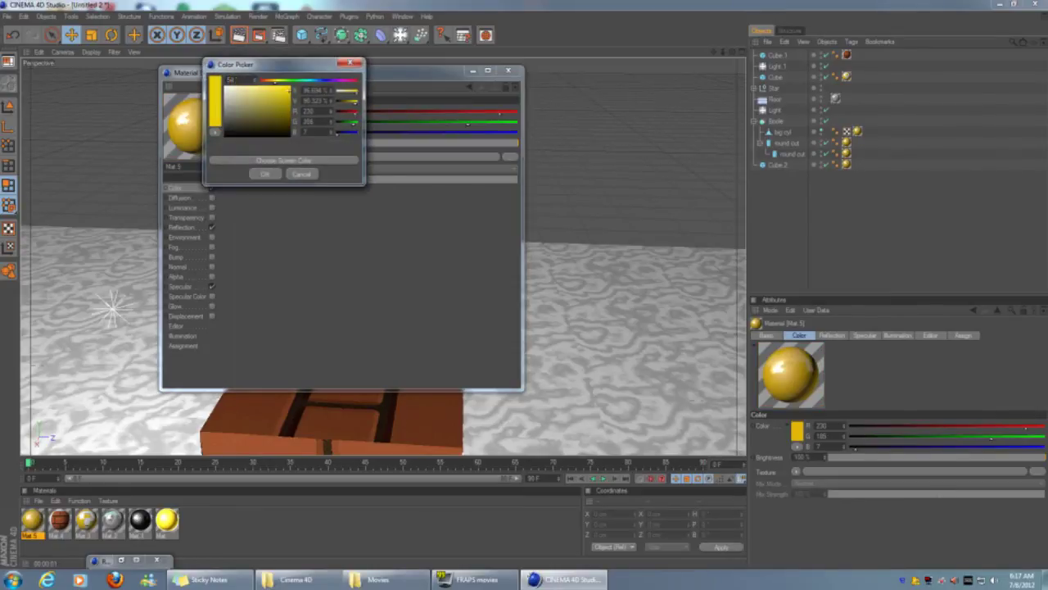
{"action": "left_click", "coordinate": [265, 173]}
{"action": "left_click", "coordinate": [473, 69]}
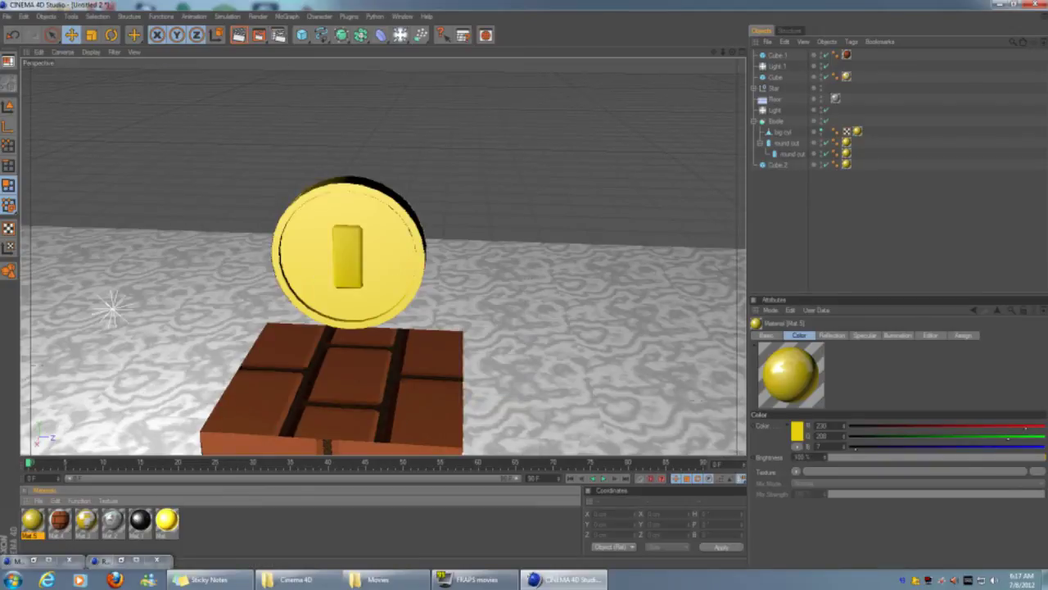
{"action": "left_click", "coordinate": [238, 35]}
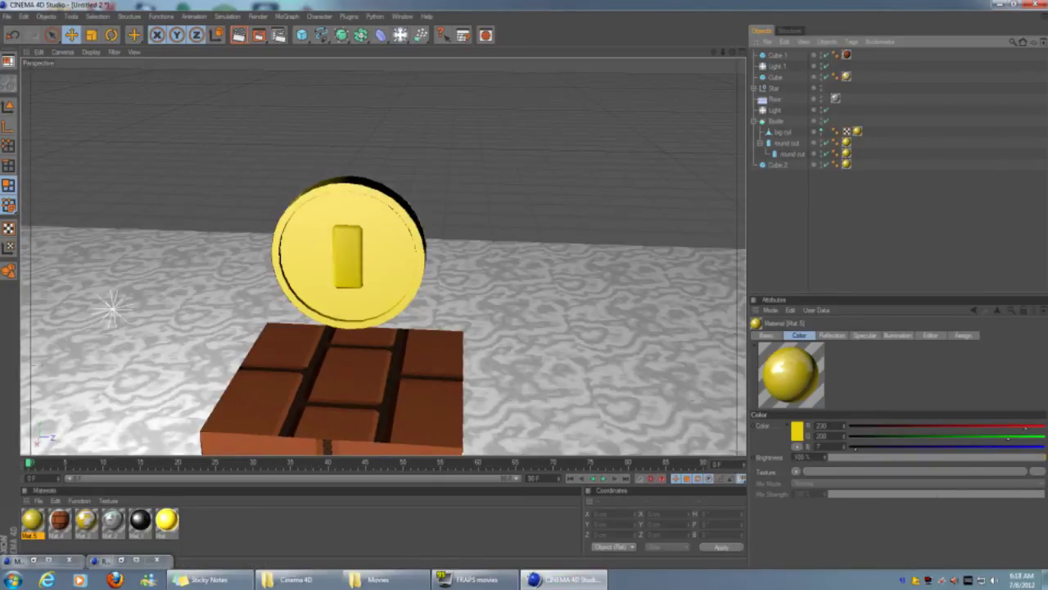
Duplicate Cube.2, place the copy beneath it in the object list, and move the copy about 16 cm along X to the coin's back face
{"action": "left_click_drag", "start_coordinate": [492, 254], "coordinate": [631, 254], "text": "alt"}
{"action": "left_click", "coordinate": [37, 176]}
{"action": "scroll", "coordinate": [443, 246], "scroll_direction": "up", "scroll_amount": 3}
{"action": "left_click", "coordinate": [164, 164]}
{"action": "left_click", "coordinate": [775, 120]}
{"action": "key", "text": "ctrl+shift+a"}
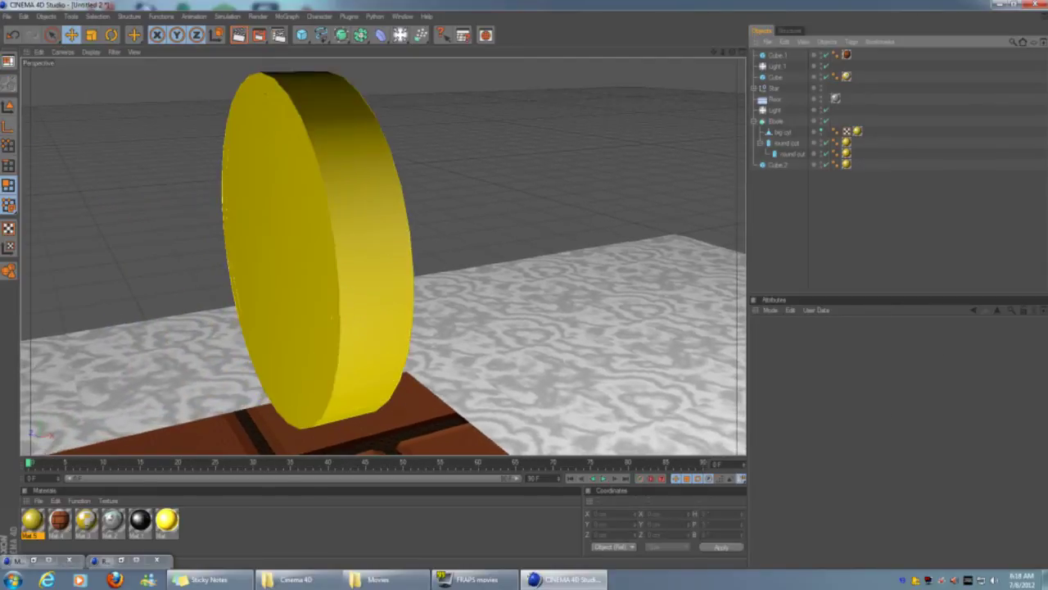
{"action": "left_click", "coordinate": [777, 165]}
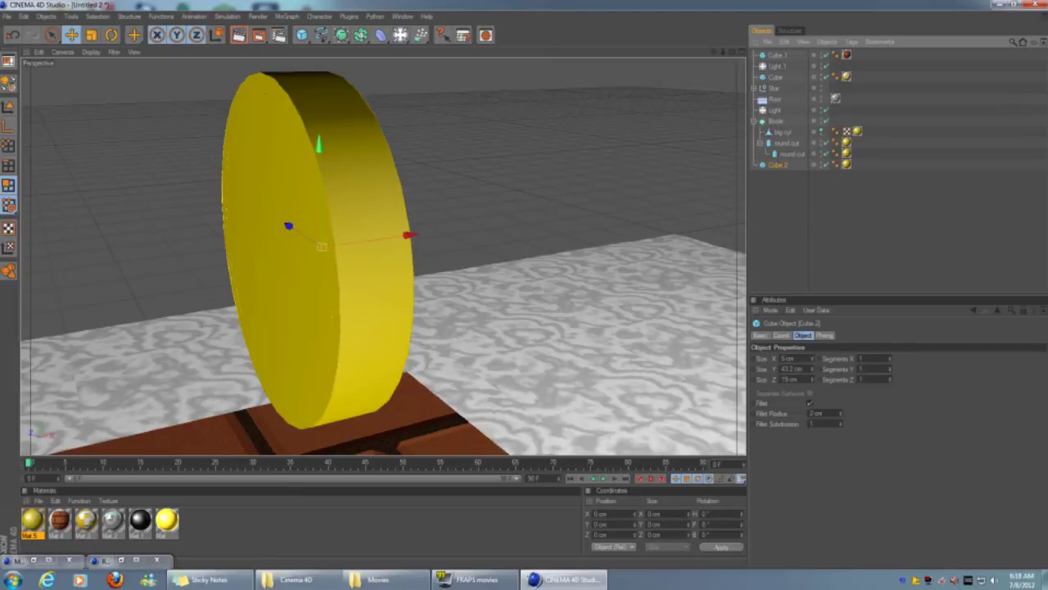
{"action": "key", "text": "ctrl+c"}
{"action": "key", "text": "ctrl+v"}
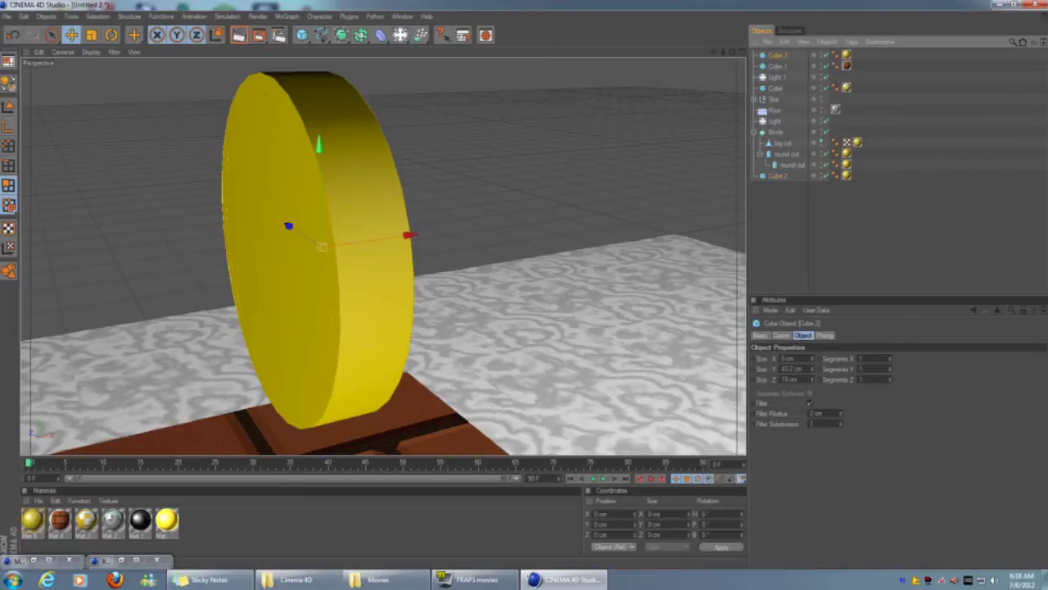
{"action": "left_click_drag", "start_coordinate": [777, 55], "coordinate": [777, 175]}
{"action": "left_click_drag", "start_coordinate": [408, 235], "coordinate": [358, 241]}
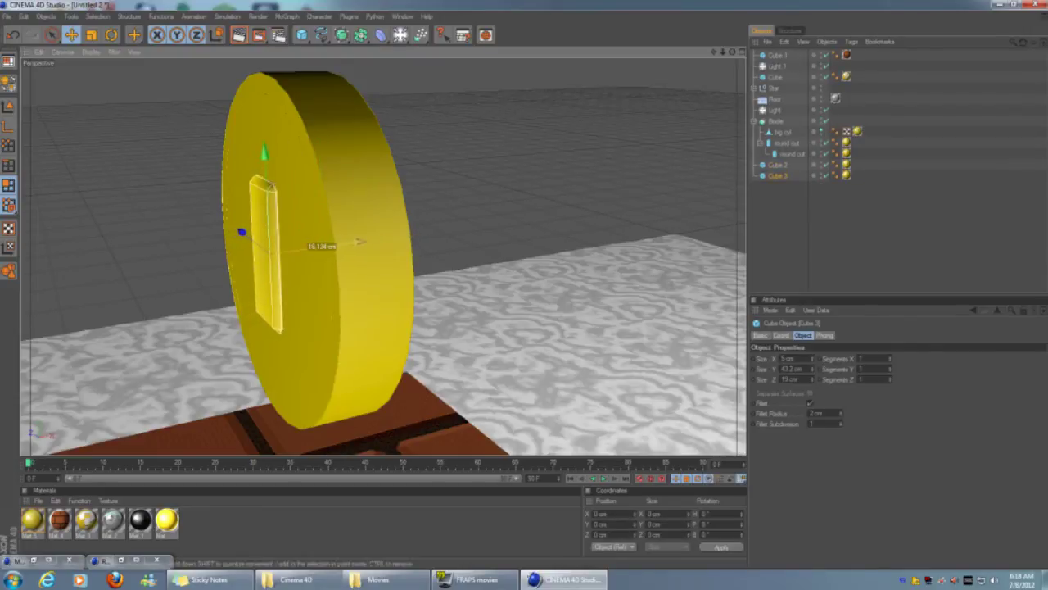
Parent the copied bar Cube.3 under Cube.2, try nesting both inside the Boole, and undo that nesting
{"action": "left_click", "coordinate": [860, 229]}
{"action": "left_click", "coordinate": [774, 176]}
{"action": "left_click_drag", "start_coordinate": [778, 175], "coordinate": [775, 122]}
{"action": "left_click", "coordinate": [777, 164]}
{"action": "key", "text": "ctrl+shift+a"}
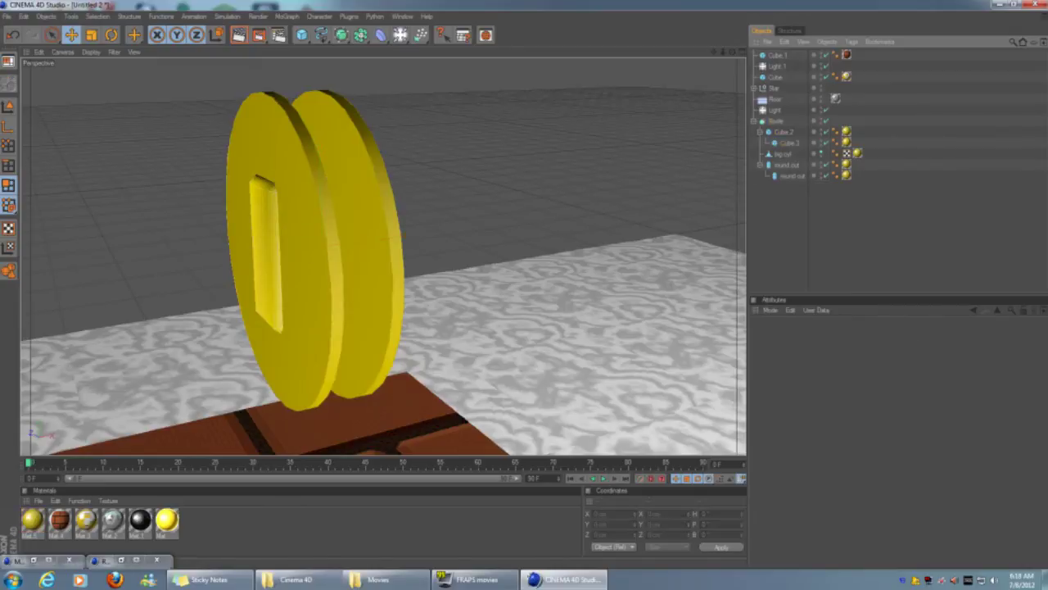
{"action": "left_click", "coordinate": [783, 131]}
{"action": "left_click", "coordinate": [789, 143], "text": "ctrl"}
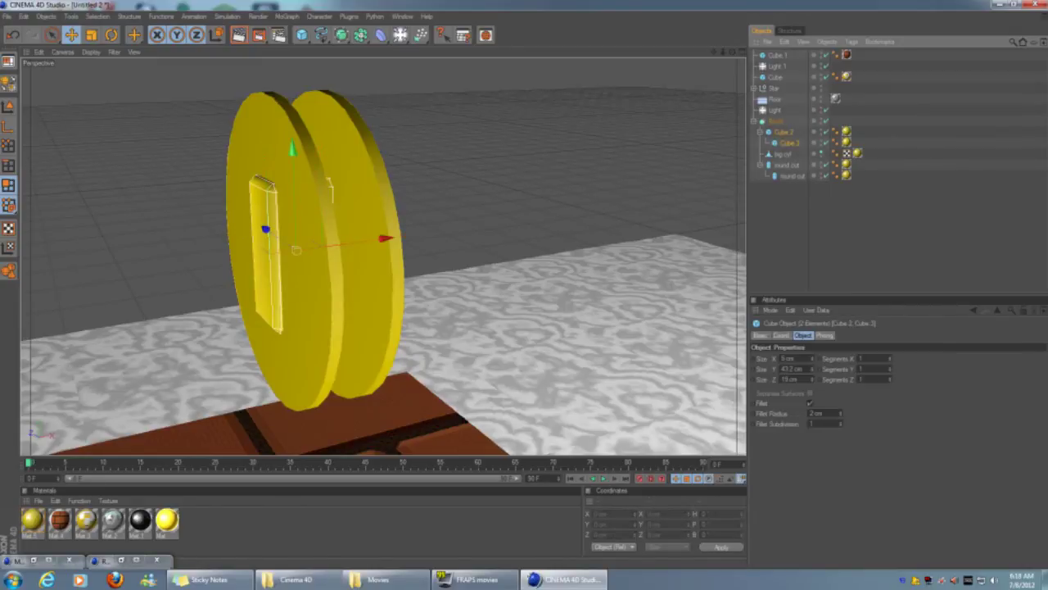
{"action": "key", "text": "ctrl+z"}
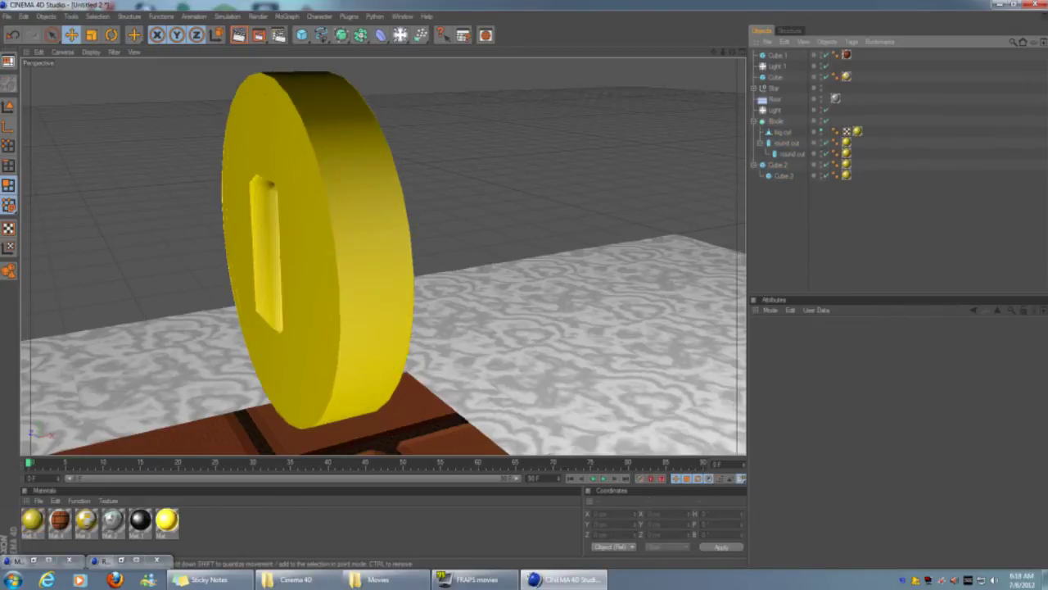
Examine the bars on the coin's front and back faces from several angles, and select the parent cube Cube.2
{"action": "left_click_drag", "start_coordinate": [458, 246], "coordinate": [319, 245], "text": "alt"}
{"action": "left_click", "coordinate": [392, 244]}
{"action": "key", "text": "ctrl+shift+a"}
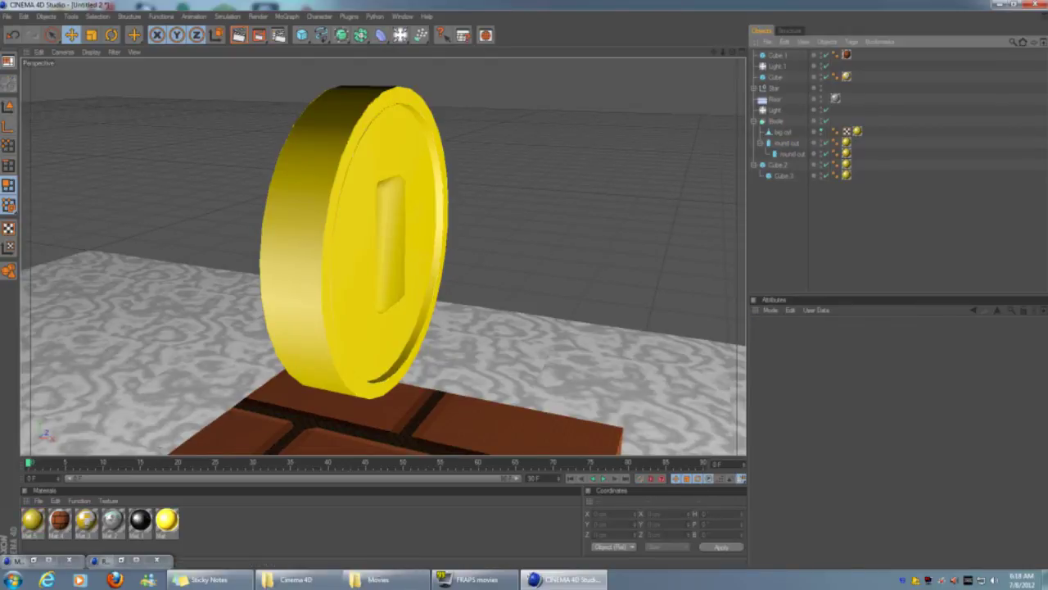
{"action": "left_click_drag", "start_coordinate": [319, 245], "coordinate": [270, 247], "text": "alt"}
{"action": "left_click", "coordinate": [782, 132]}
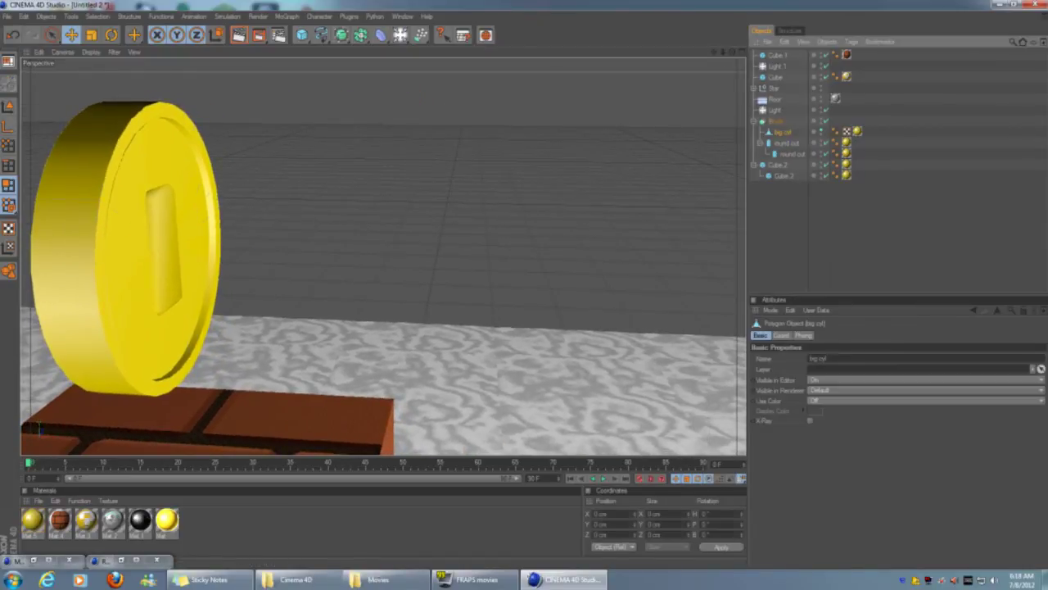
{"action": "left_click_drag", "start_coordinate": [383, 246], "coordinate": [287, 246], "text": "alt"}
{"action": "scroll", "coordinate": [360, 246], "scroll_direction": "up", "scroll_amount": 5}
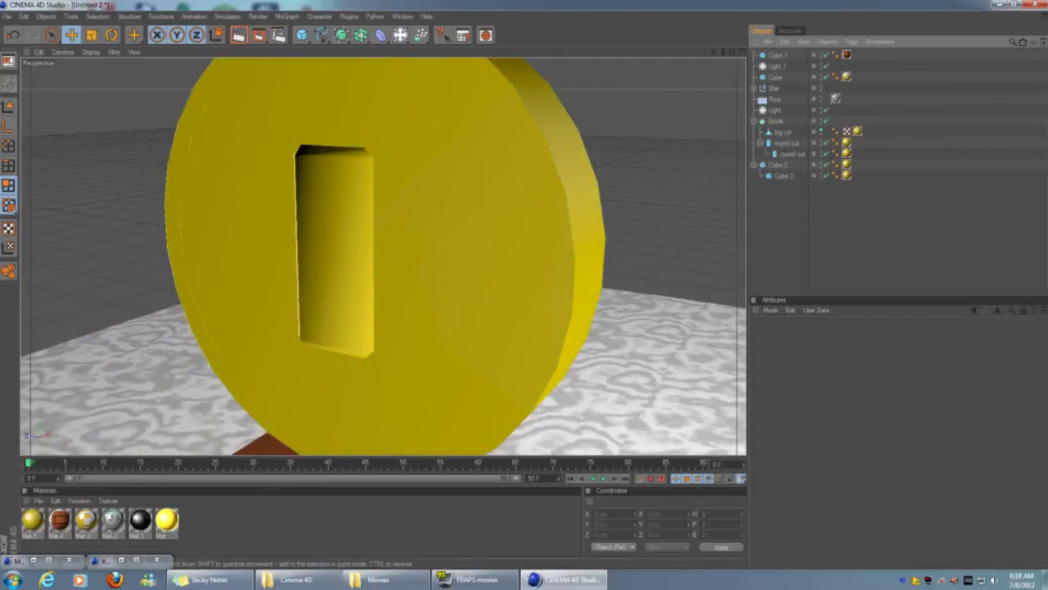
{"action": "scroll", "coordinate": [383, 256], "scroll_direction": "down", "scroll_amount": 5}
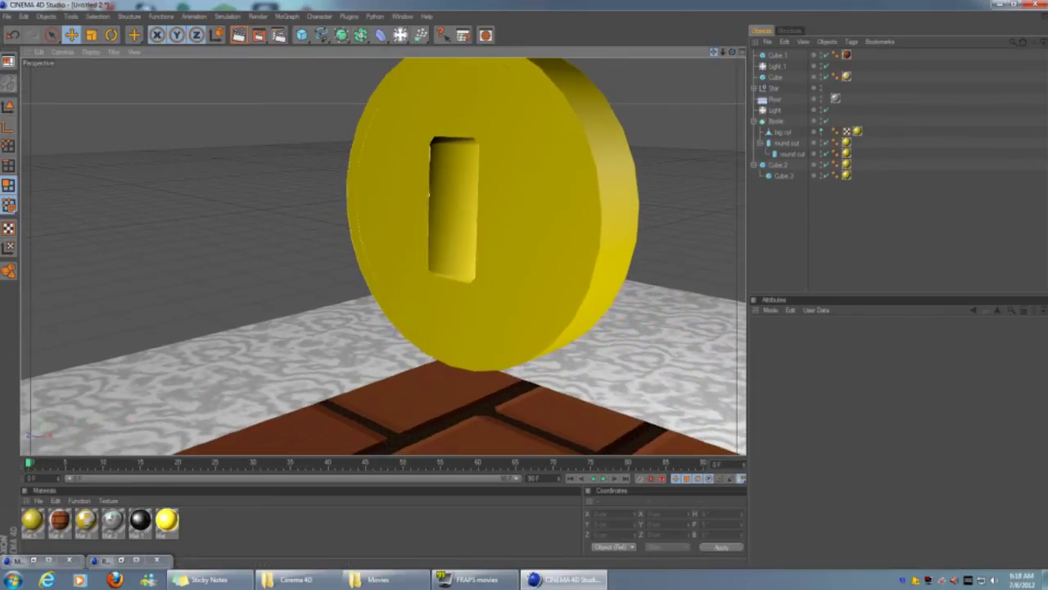
{"action": "left_click_drag", "start_coordinate": [369, 246], "coordinate": [270, 245], "text": "alt"}
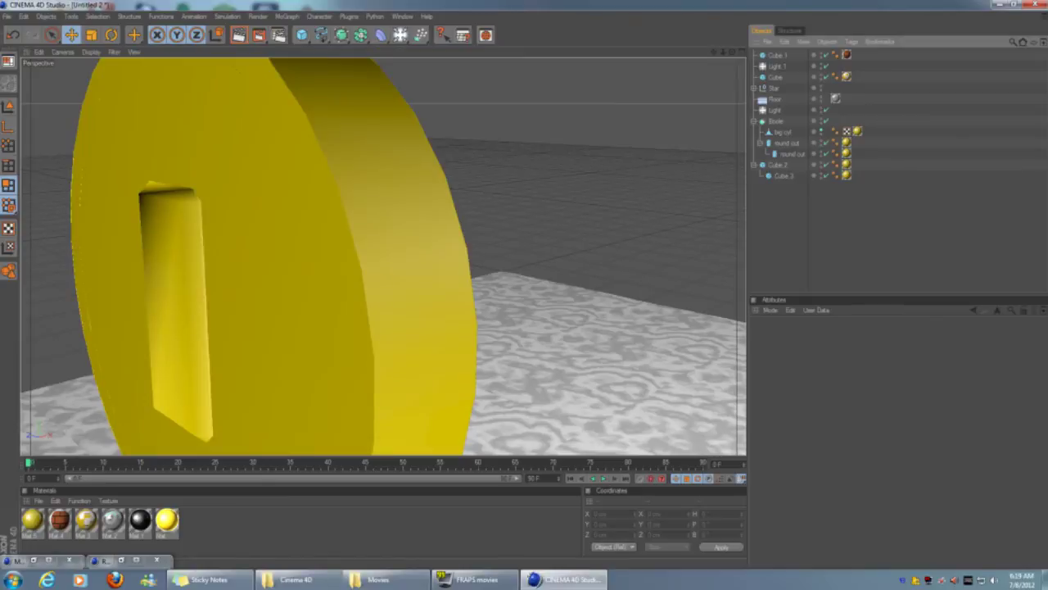
{"action": "left_click", "coordinate": [172, 311]}
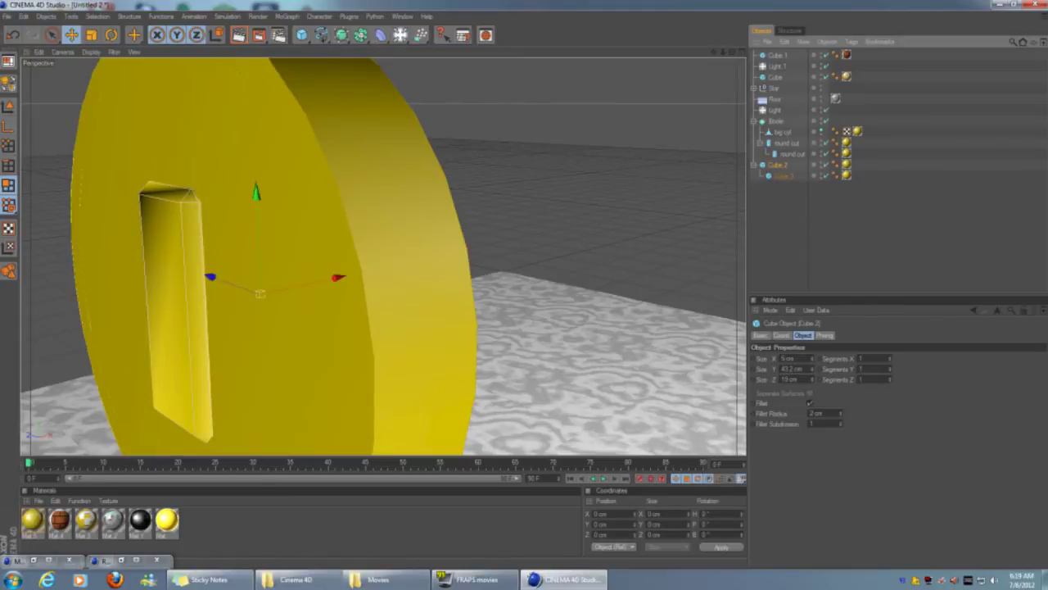
Nest the Cube.2 bar together with its child Cube.3 inside the coin's Boole, below the round cut cylinders
{"action": "key", "text": "ctrl+shift+a"}
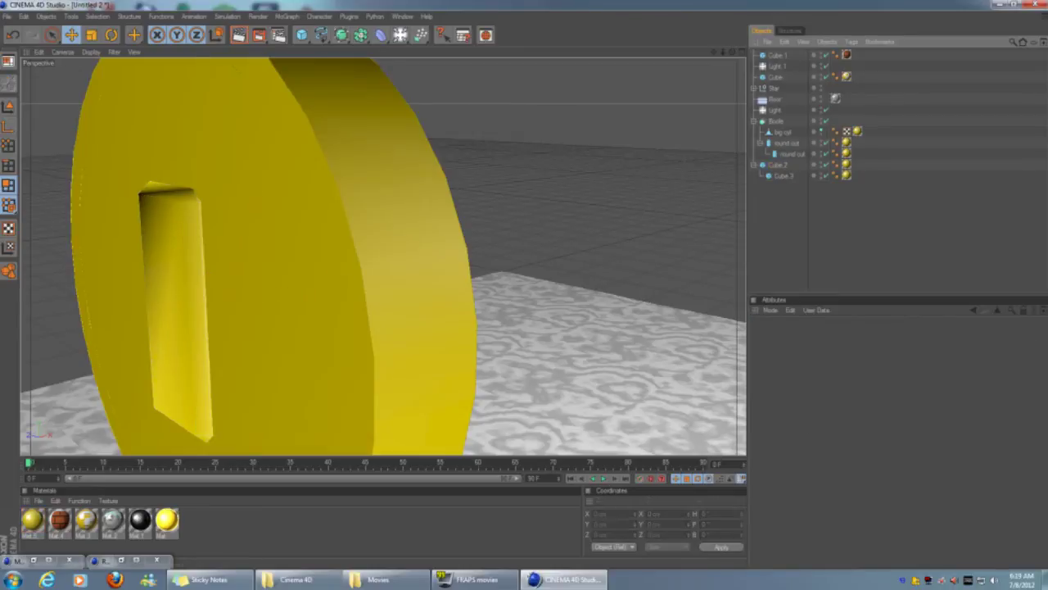
{"action": "key", "text": "ctrl+z"}
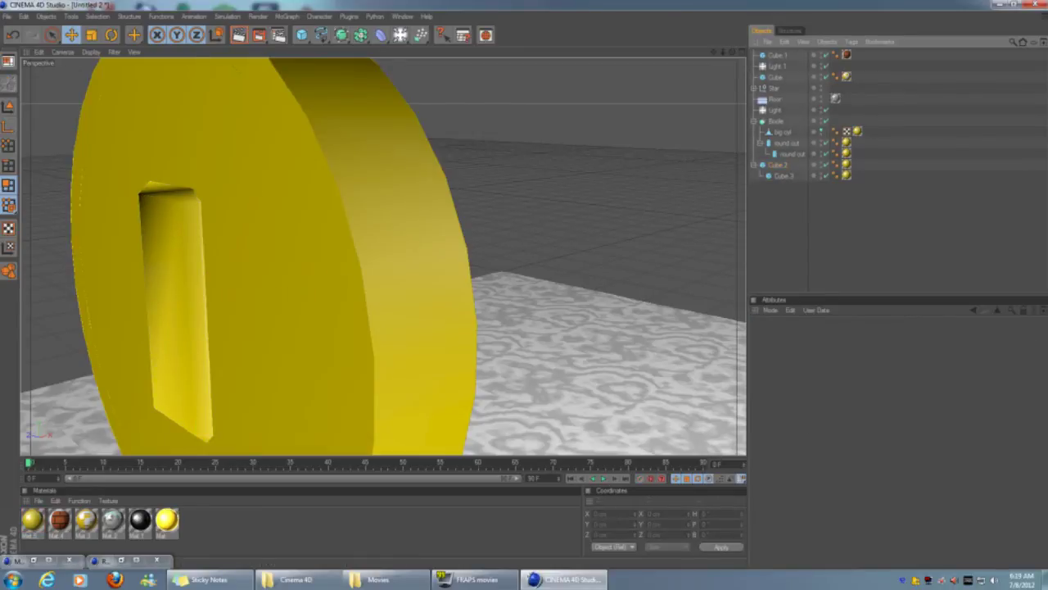
{"action": "key", "text": "ctrl+z"}
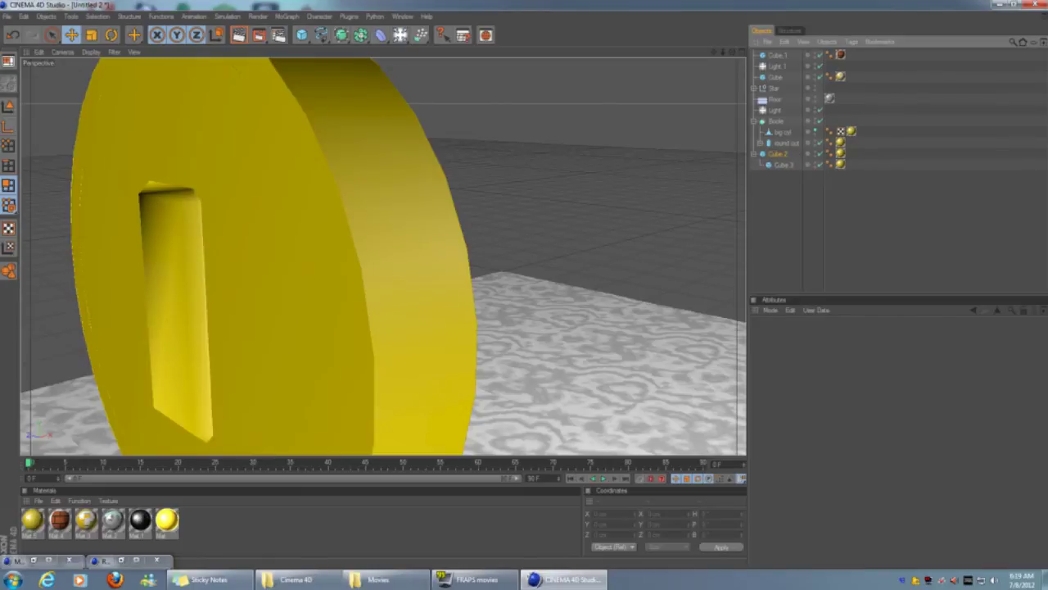
{"action": "key", "text": "ctrl+z"}
{"action": "key", "text": "ctrl+z"}
{"action": "key", "text": "ctrl+z"}
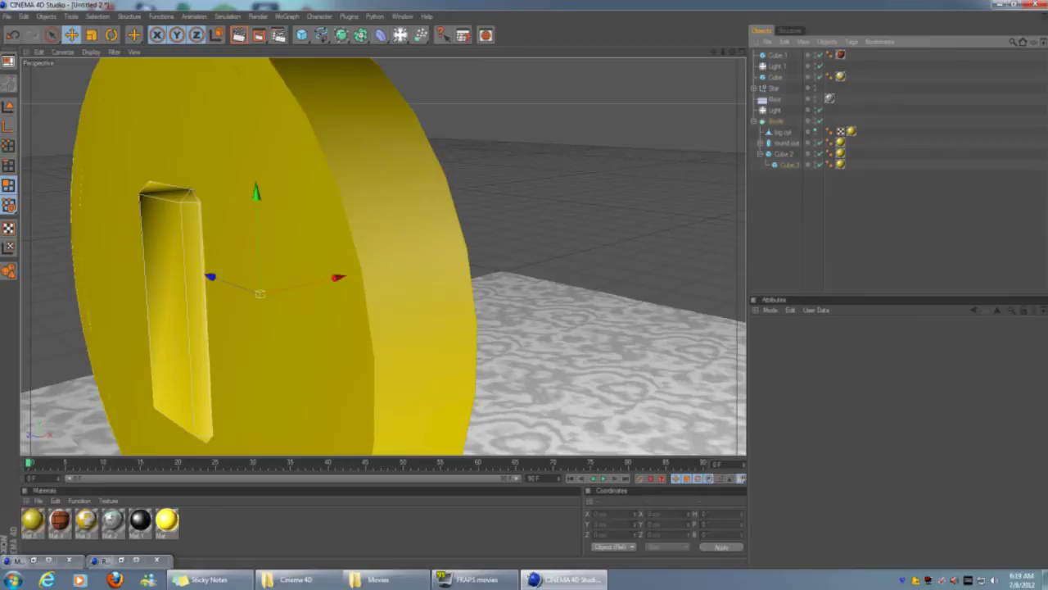
{"action": "key", "text": "ctrl+z"}
{"action": "key", "text": "ctrl+z"}
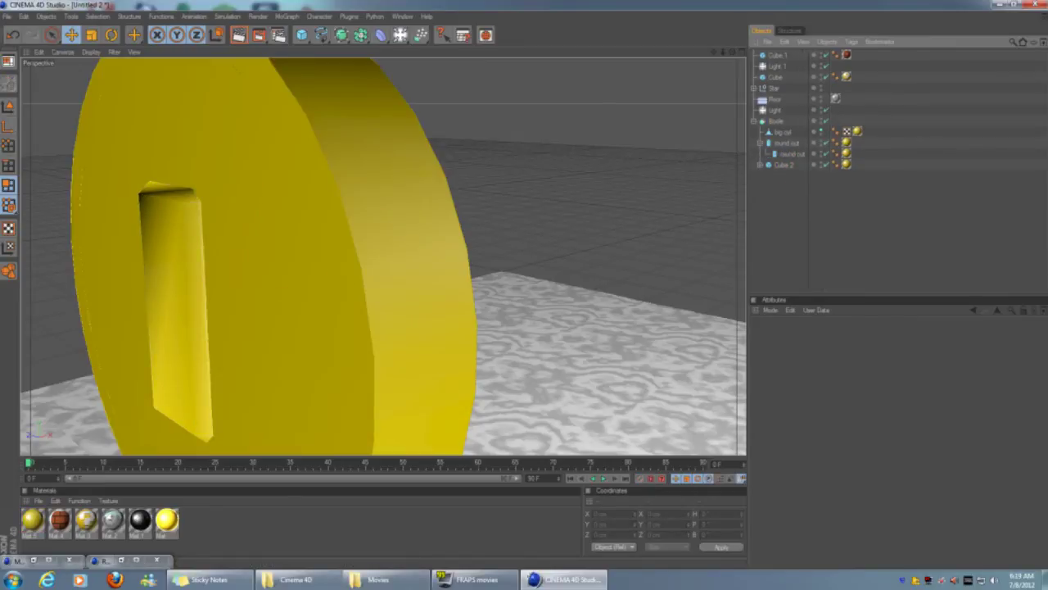
Add a second Boole object and place it under the round cut cylinder inside the coin's Boole
{"action": "left_click", "coordinate": [791, 154]}
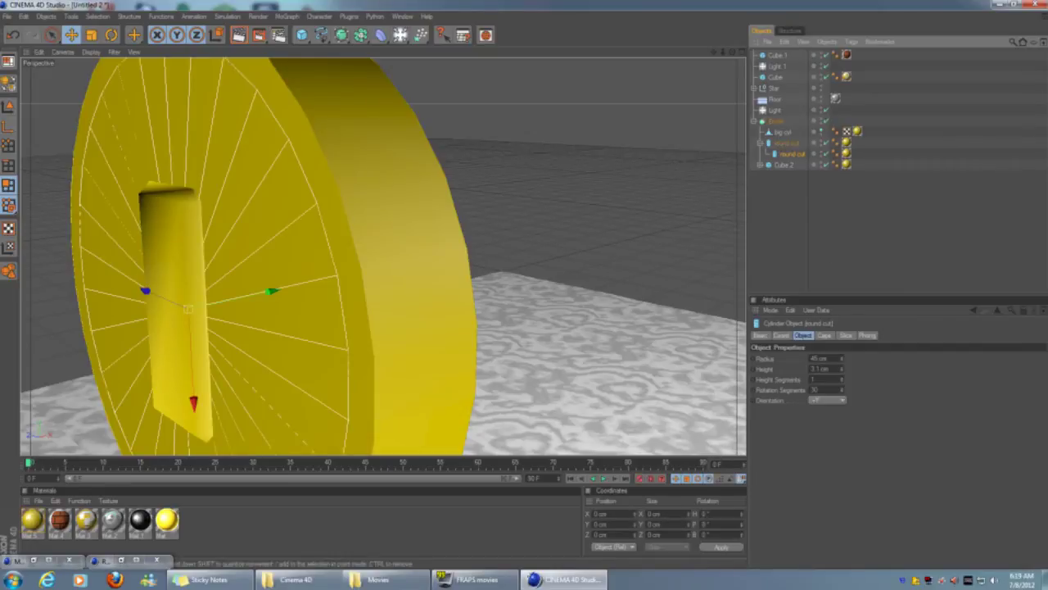
{"action": "key", "text": "ctrl+shift+a"}
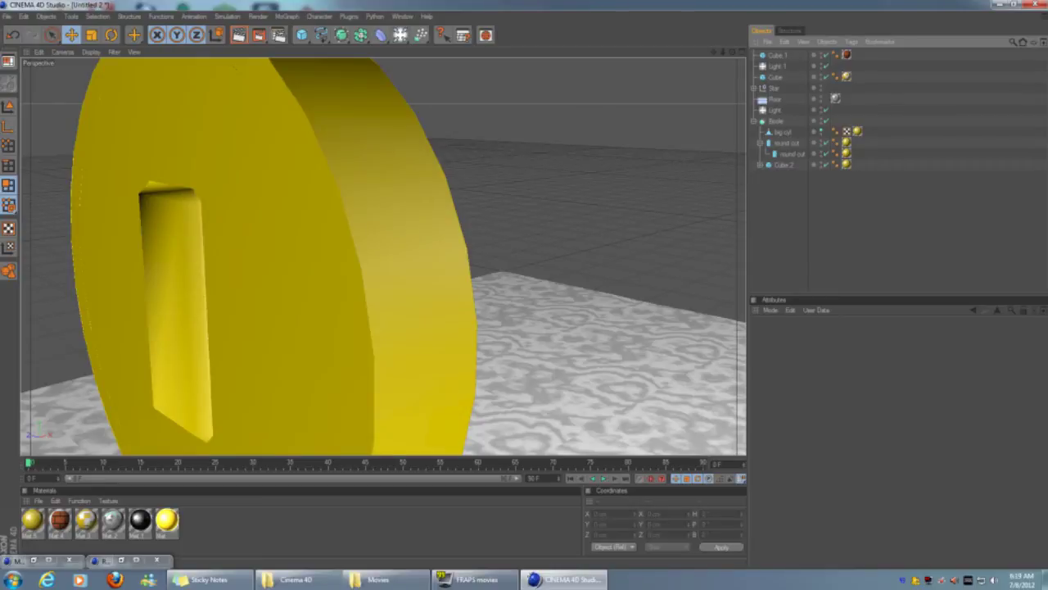
{"action": "left_click", "coordinate": [760, 143]}
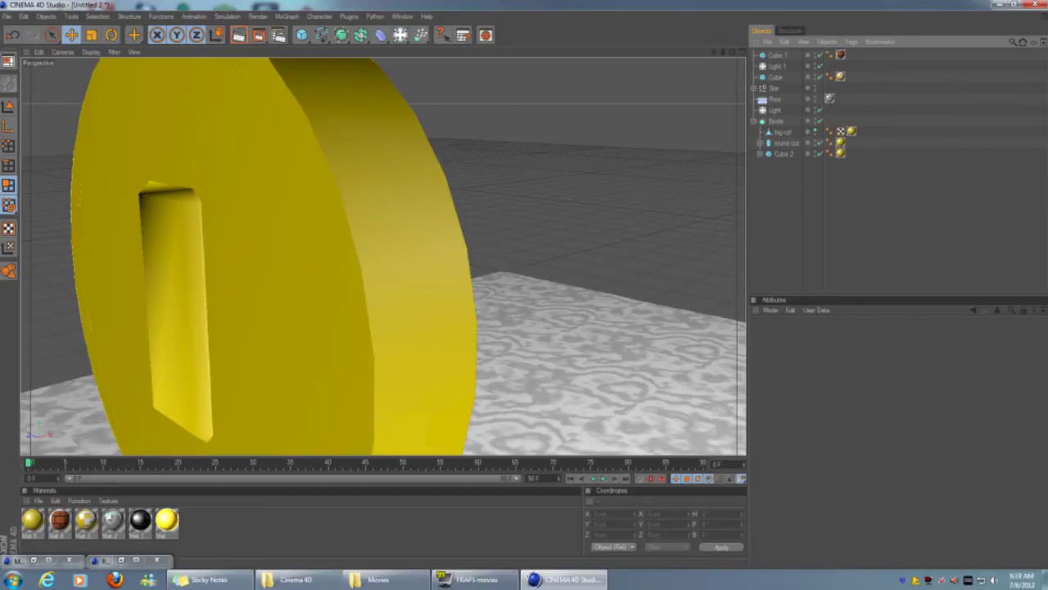
{"action": "left_click_drag", "start_coordinate": [361, 34], "coordinate": [454, 45]}
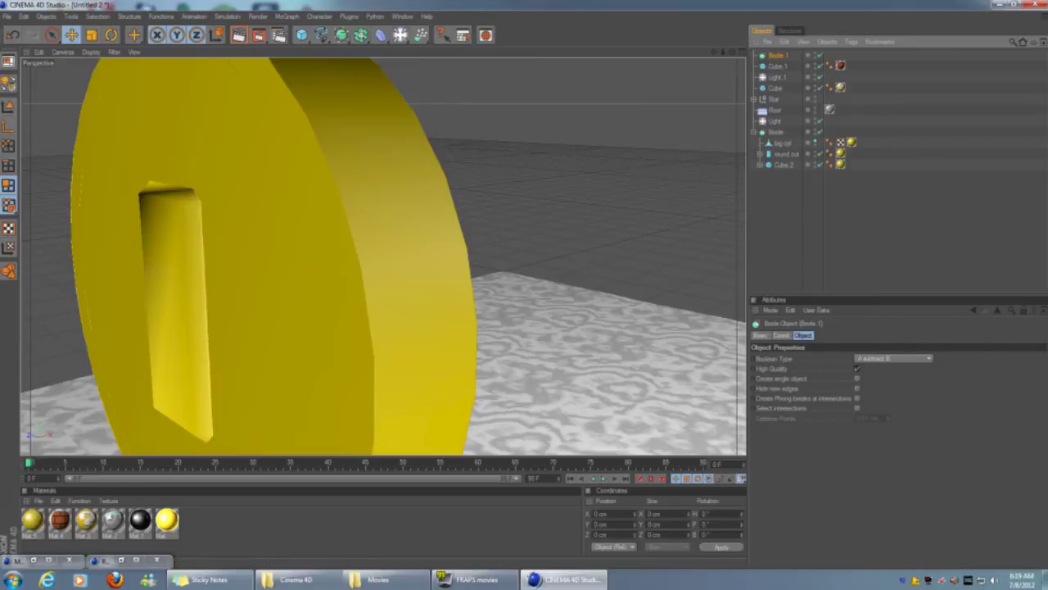
{"action": "left_click_drag", "start_coordinate": [776, 55], "coordinate": [787, 153]}
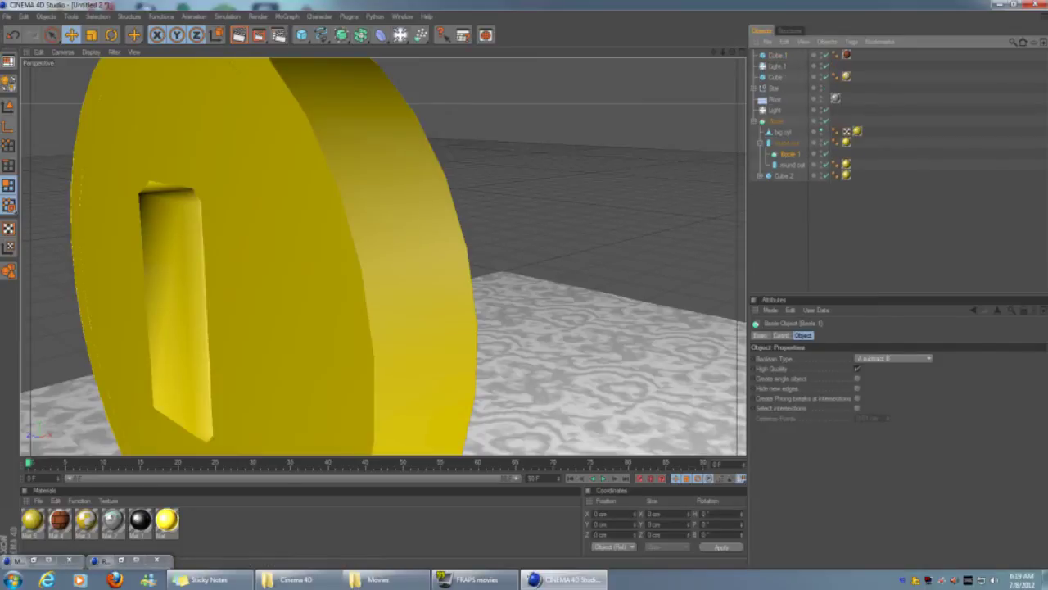
{"action": "left_click", "coordinate": [901, 230]}
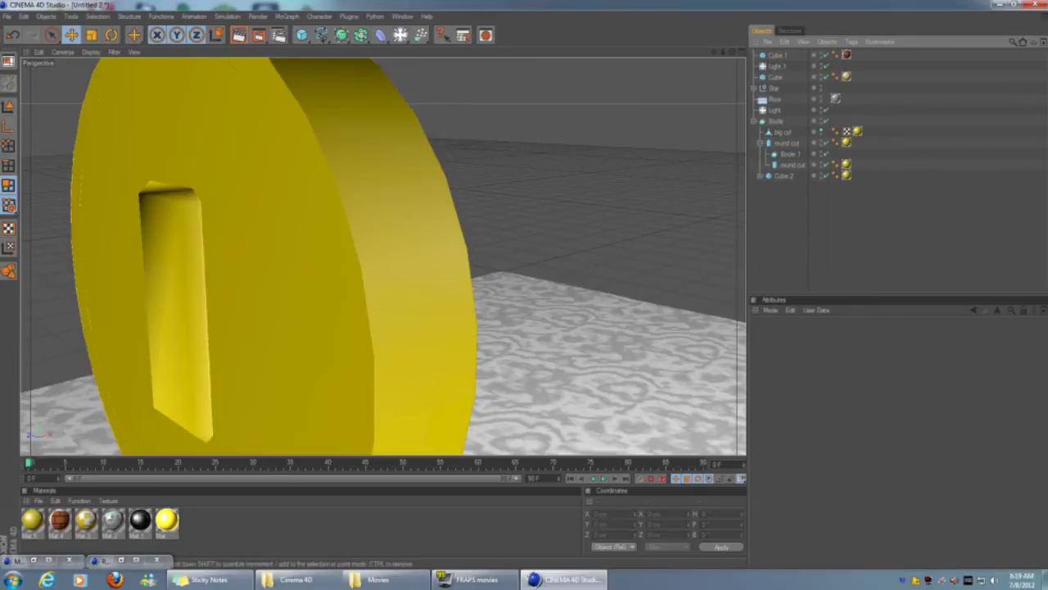
Move Boole.1 directly below big cyl and parent both round cut cylinders under it
{"action": "left_click", "coordinate": [775, 121]}
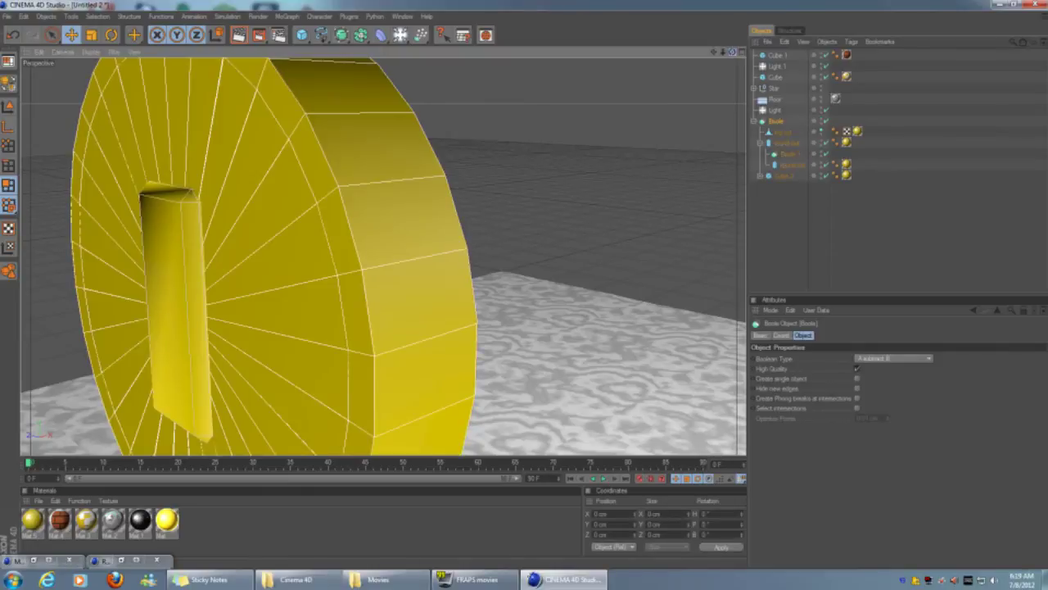
{"action": "left_click_drag", "start_coordinate": [732, 51], "coordinate": [663, 51]}
{"action": "left_click", "coordinate": [782, 132]}
{"action": "key", "text": "ctrl+shift+a"}
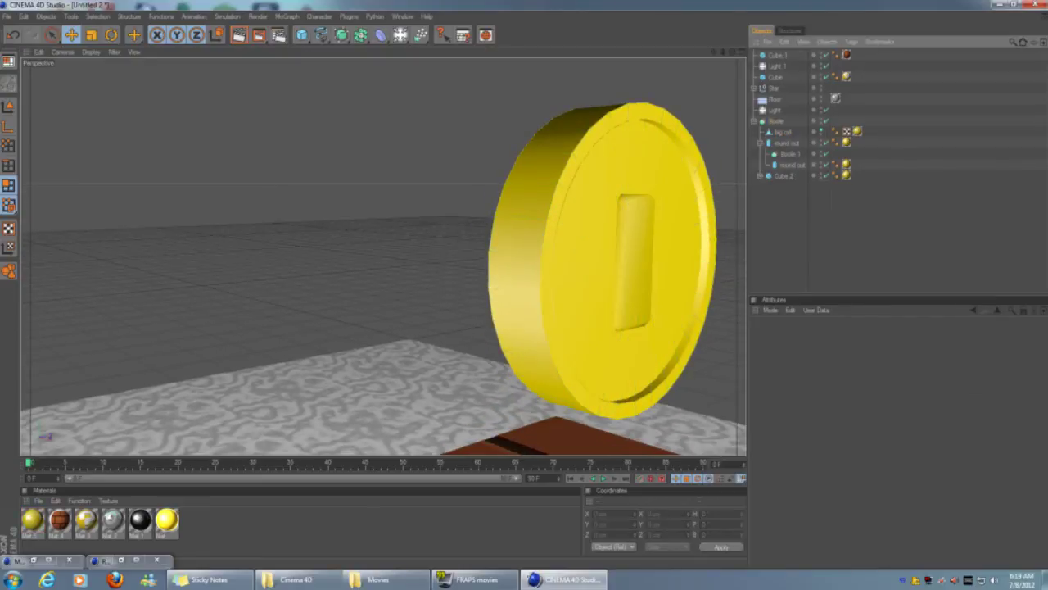
{"action": "left_click", "coordinate": [790, 153]}
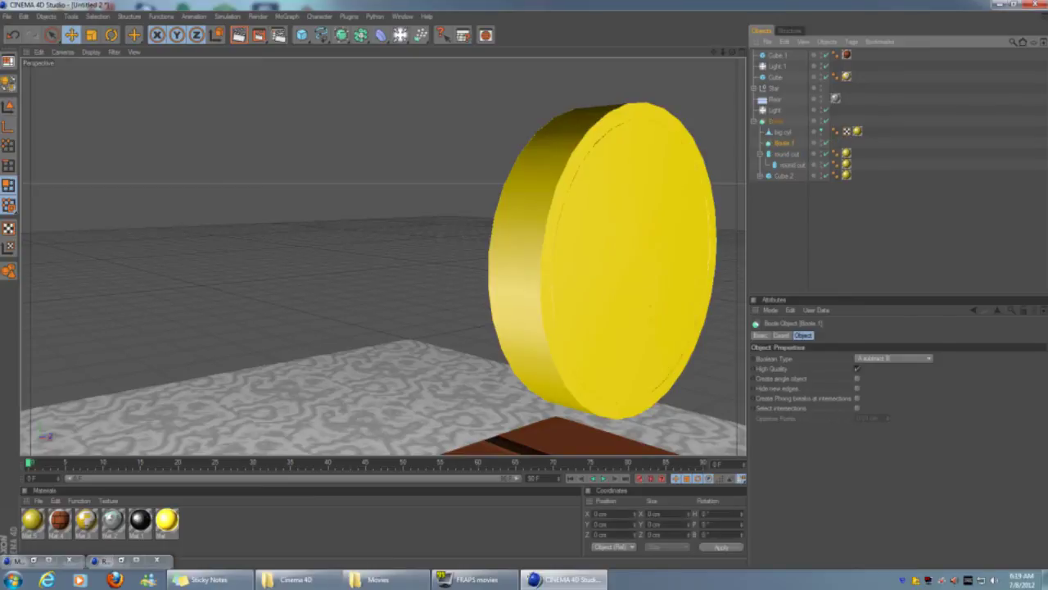
{"action": "left_click_drag", "start_coordinate": [789, 153], "coordinate": [783, 142]}
{"action": "left_click", "coordinate": [787, 153]}
{"action": "key", "text": "ctrl+shift+a"}
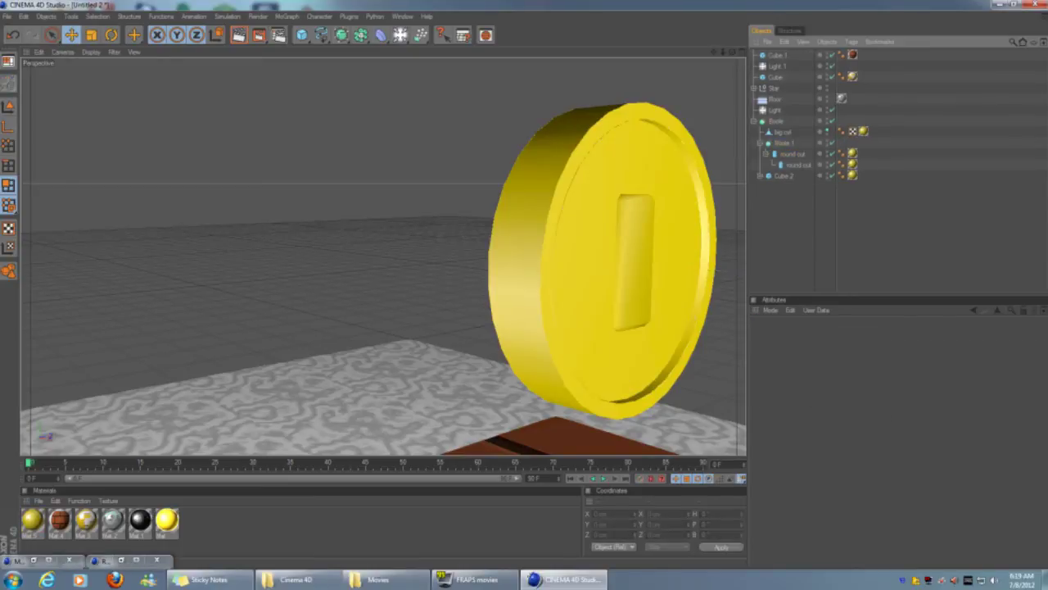
Examine the coin's front and back faces to compare the round recess cut on each side
{"action": "left_click", "coordinate": [761, 143]}
{"action": "left_click", "coordinate": [761, 143]}
{"action": "left_click", "coordinate": [761, 143]}
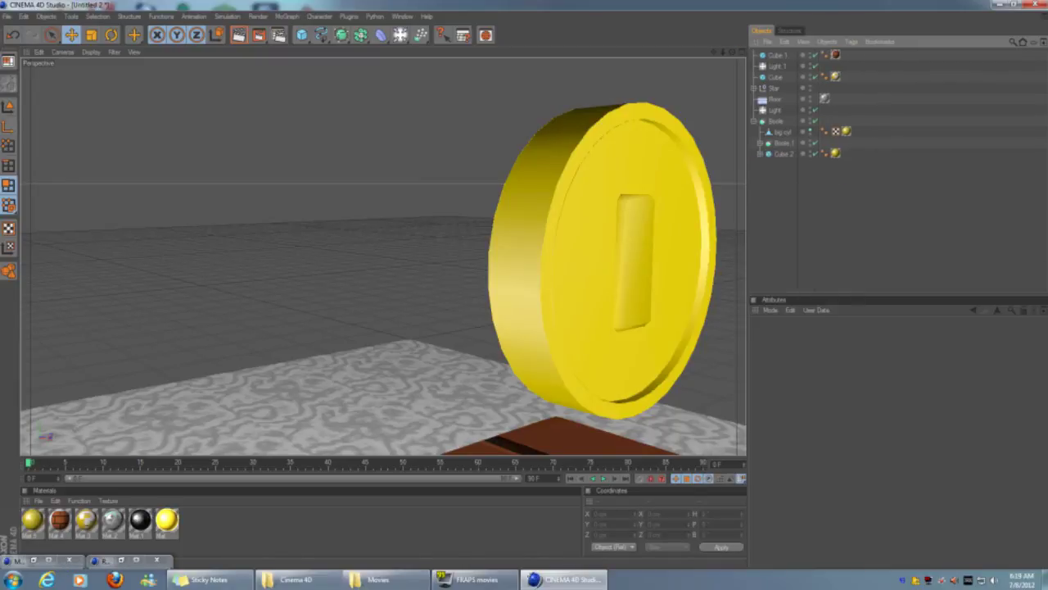
{"action": "left_click_drag", "start_coordinate": [377, 246], "coordinate": [361, 246], "text": "alt"}
{"action": "left_click", "coordinate": [783, 131]}
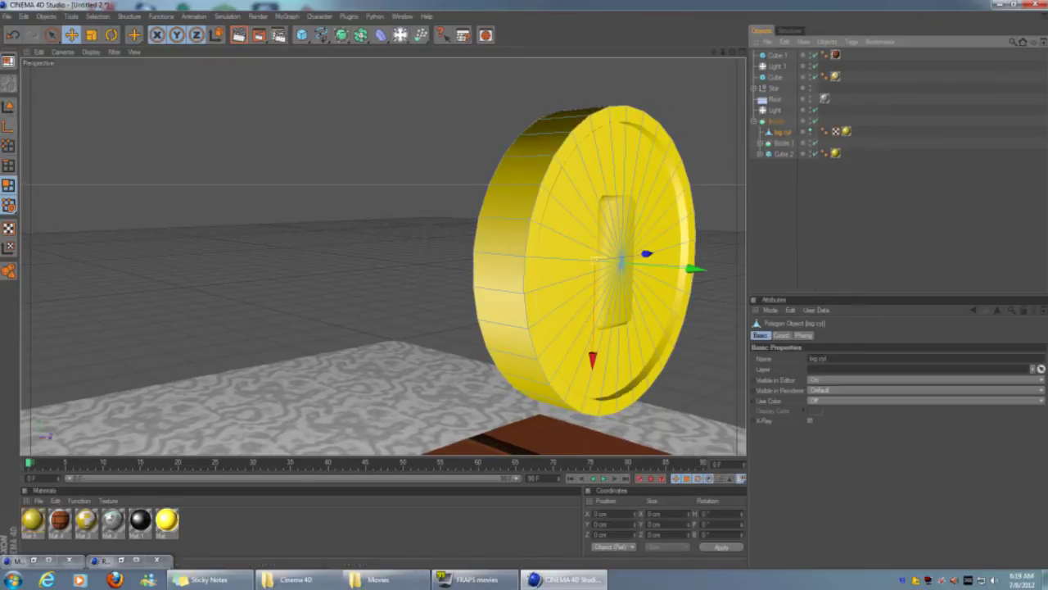
{"action": "key", "text": "ctrl+shift+z"}
{"action": "left_click_drag", "start_coordinate": [377, 246], "coordinate": [336, 246], "text": "alt"}
{"action": "key", "text": "ctrl+shift+a"}
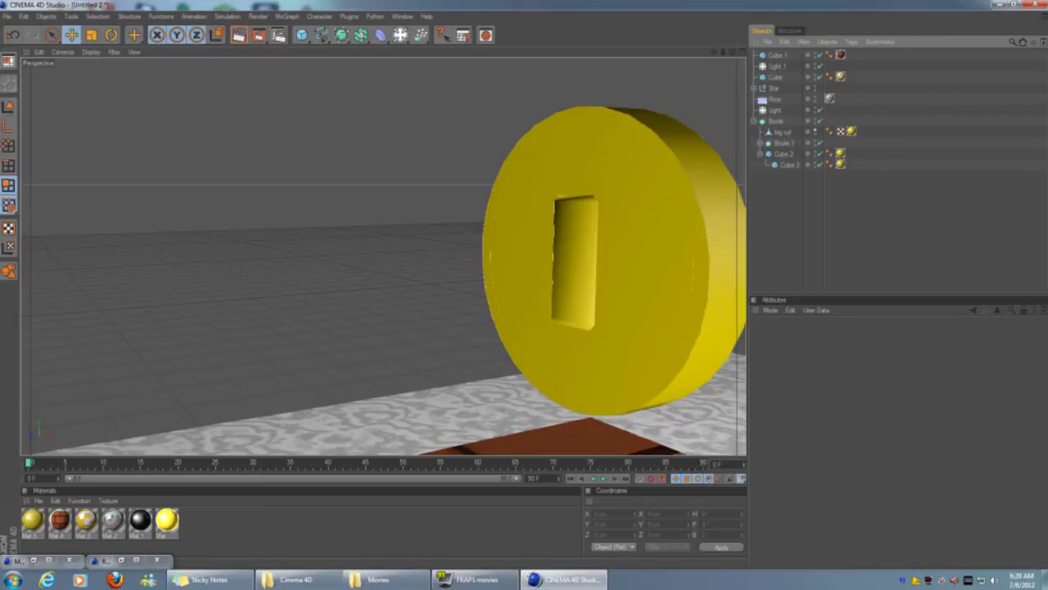
Try nesting the Cube.2 bars inside Boole.1 above the round cut cylinders and inspect both coin faces
{"action": "key", "text": "ctrl+z"}
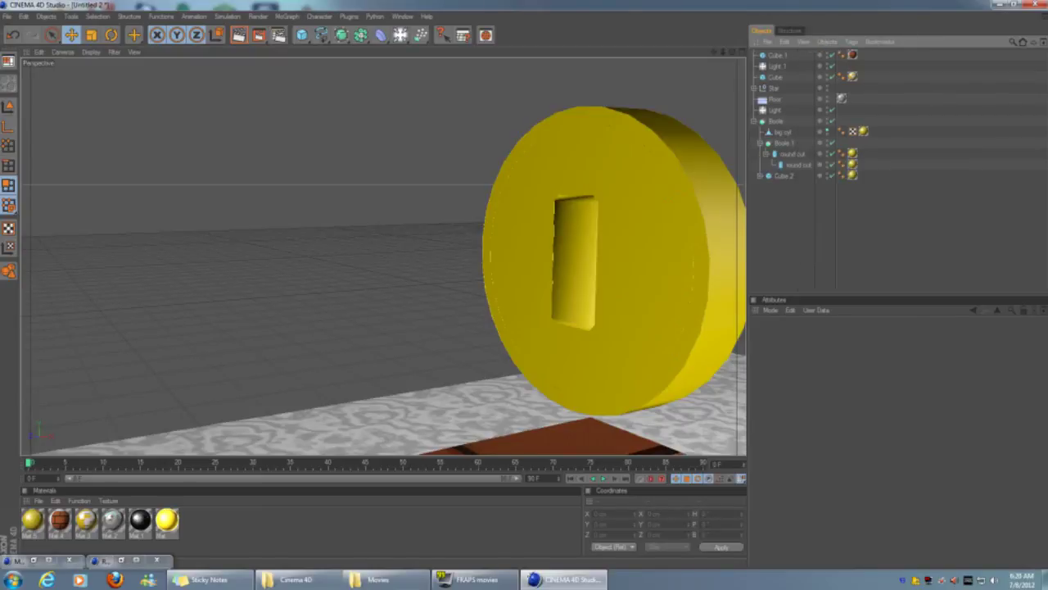
{"action": "key", "text": "ctrl+z"}
{"action": "key", "text": "ctrl+z"}
{"action": "key", "text": "ctrl+y"}
{"action": "key", "text": "ctrl+z"}
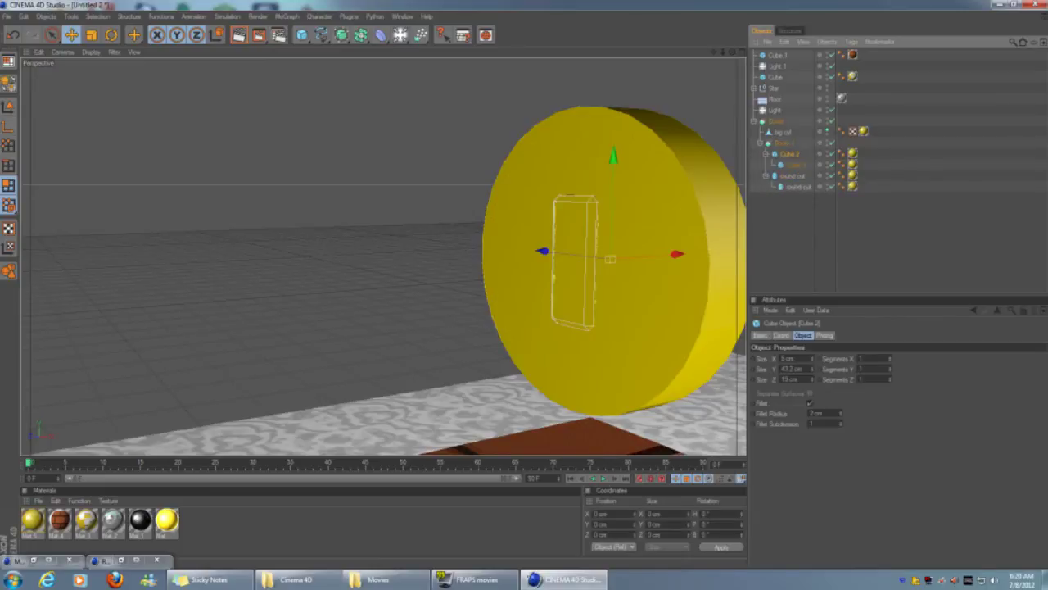
{"action": "key", "text": "ctrl+z"}
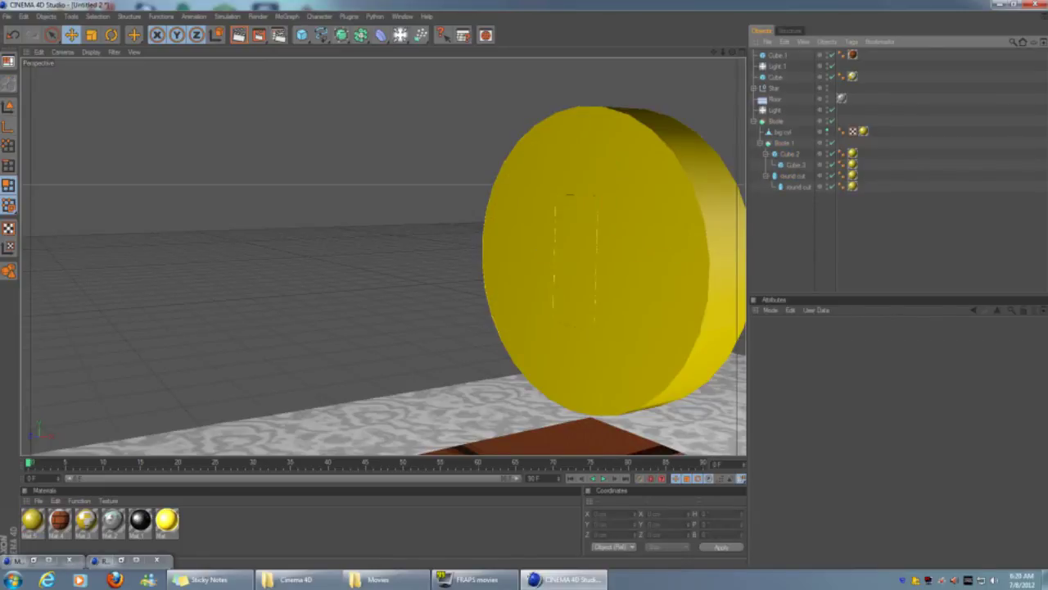
{"action": "key", "text": "ctrl+y"}
{"action": "left_click_drag", "start_coordinate": [368, 245], "coordinate": [266, 249], "text": "alt"}
{"action": "key", "text": "ctrl+shift+a"}
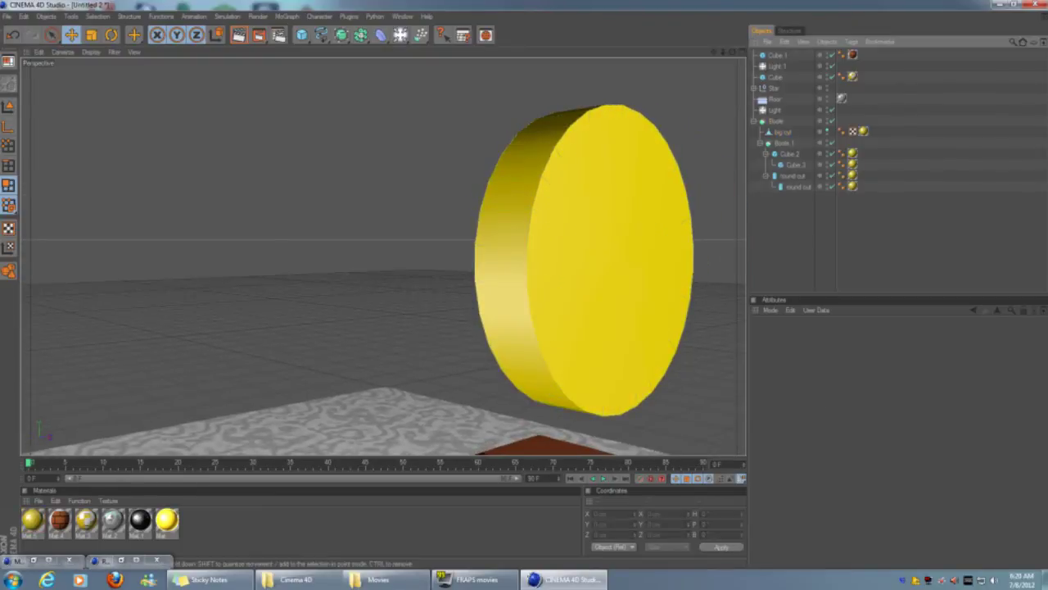
Return the Cube.2 bars from Boole.1 to their place directly under the main Boole
{"action": "key", "text": "ctrl+y"}
{"action": "key", "text": "ctrl+shift+a"}
{"action": "left_click", "coordinate": [790, 153]}
{"action": "key", "text": "ctrl+z"}
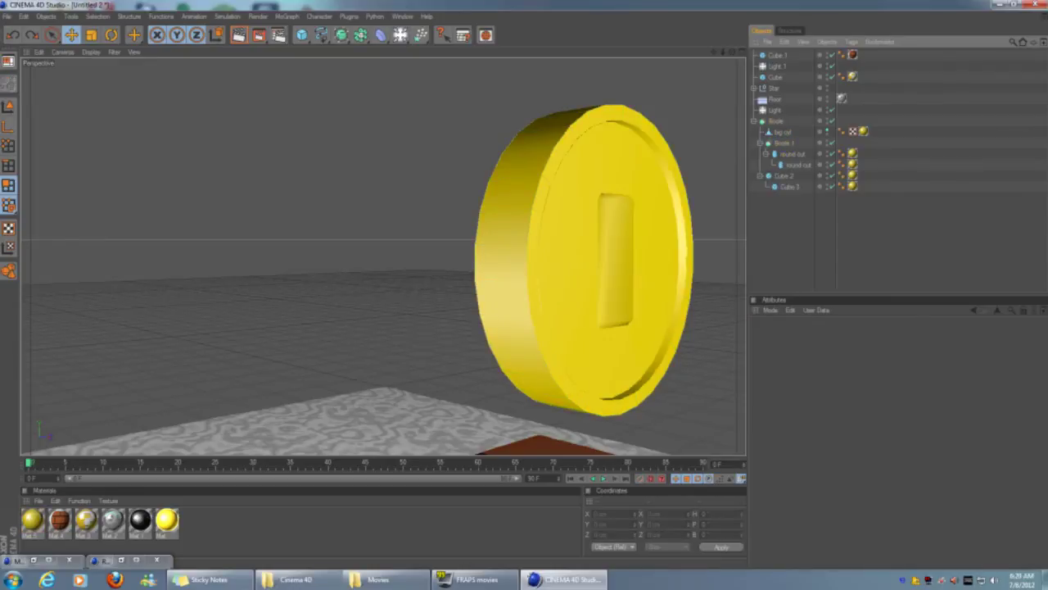
Examine the front and back of the coin with Boole.1 and the parent round cut cylinder highlighted
{"action": "left_click", "coordinate": [784, 143]}
{"action": "key", "text": "ctrl+shift+a"}
{"action": "left_click", "coordinate": [784, 142]}
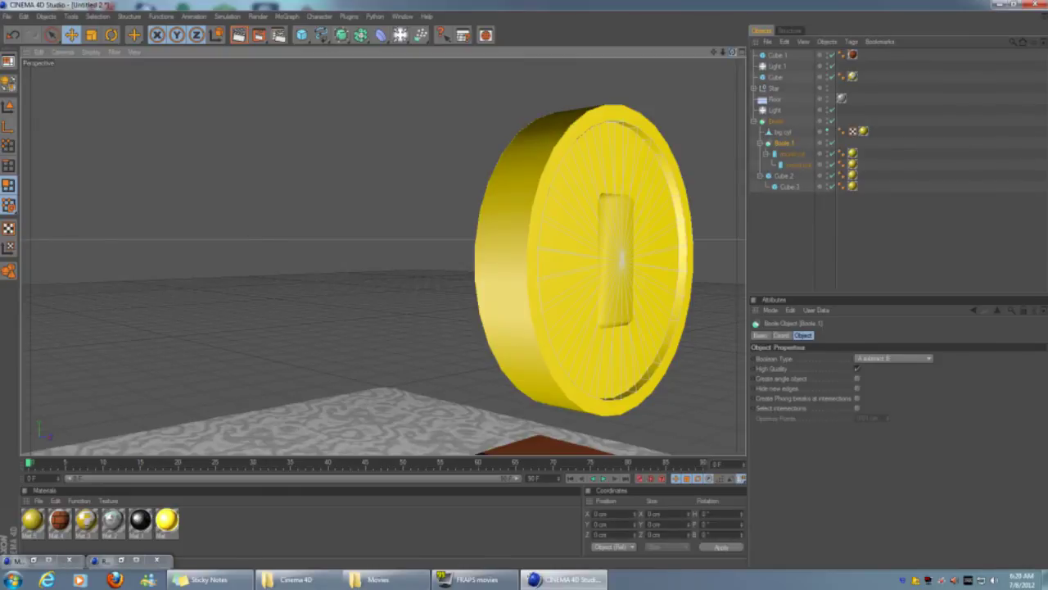
{"action": "left_click_drag", "start_coordinate": [733, 51], "coordinate": [647, 51]}
{"action": "key", "text": "ctrl+shift+a"}
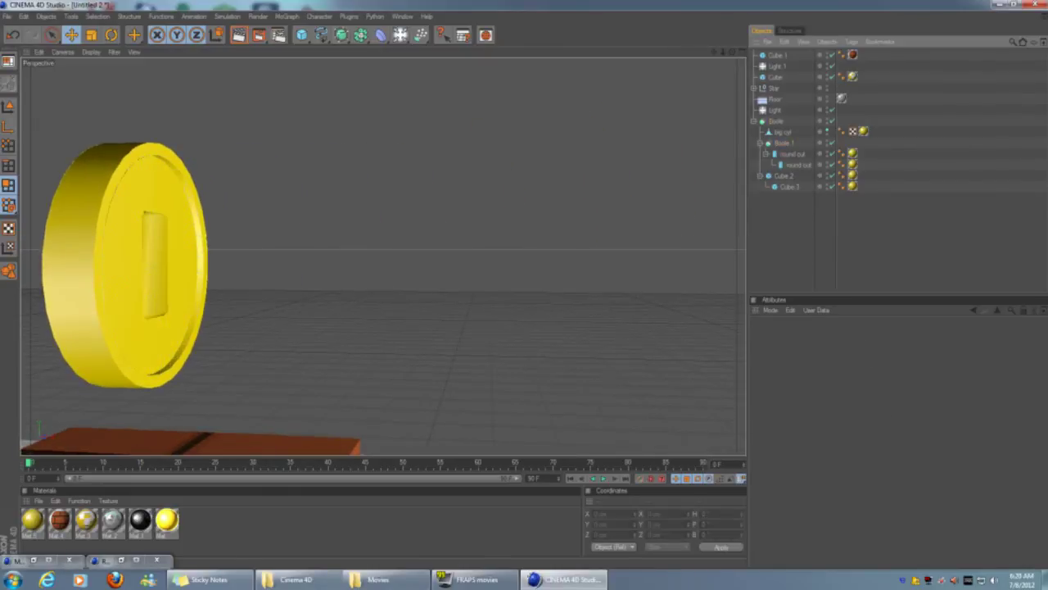
{"action": "left_click", "coordinate": [792, 153]}
{"action": "mouse_move", "coordinate": [733, 52]}
{"action": "left_mouse_down"}
{"action": "mouse_move", "coordinate": [680, 57]}
{"action": "mouse_move", "coordinate": [737, 52]}
{"action": "left_mouse_up"}
{"action": "key", "text": "ctrl+shift+a"}
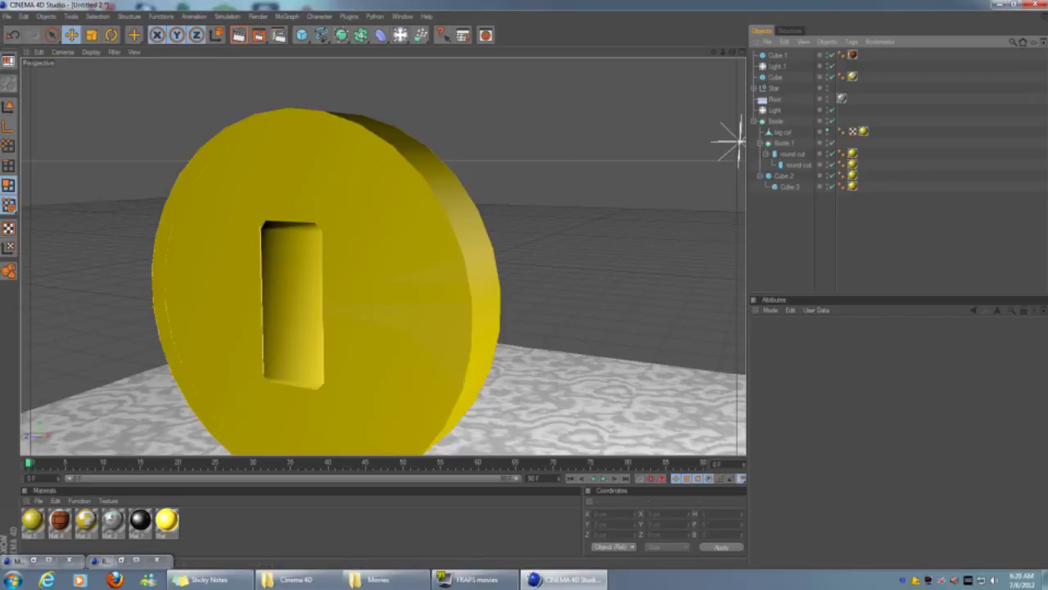
Check the child round cut cylinder and big cyl against the coin's faces from several angles
{"action": "left_click", "coordinate": [799, 164]}
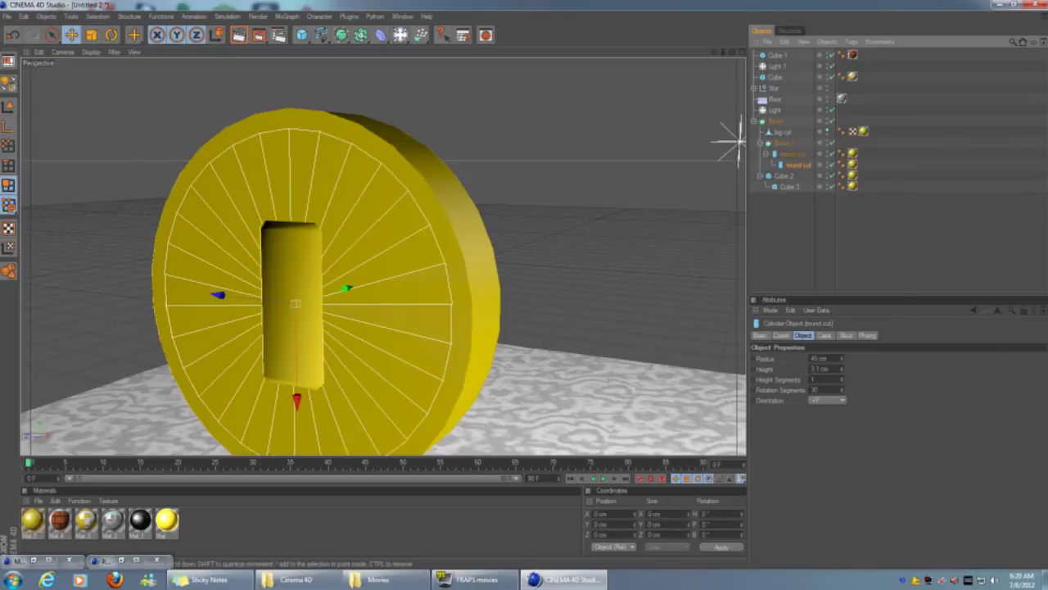
{"action": "mouse_move", "coordinate": [295, 303]}
{"action": "left_mouse_down"}
{"action": "mouse_move", "coordinate": [282, 305]}
{"action": "mouse_move", "coordinate": [293, 304]}
{"action": "left_mouse_up"}
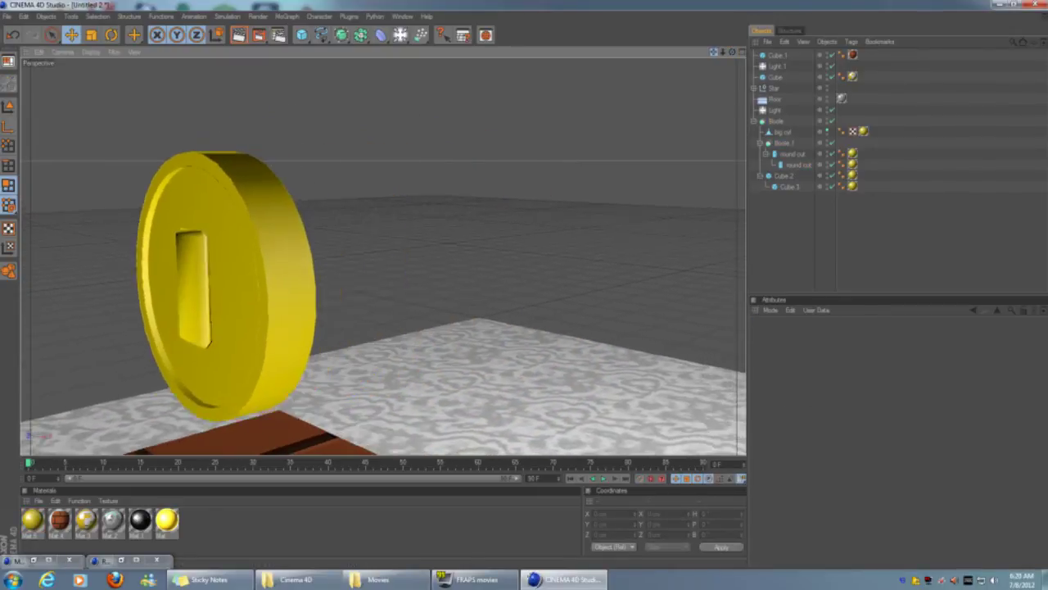
{"action": "left_click", "coordinate": [782, 132]}
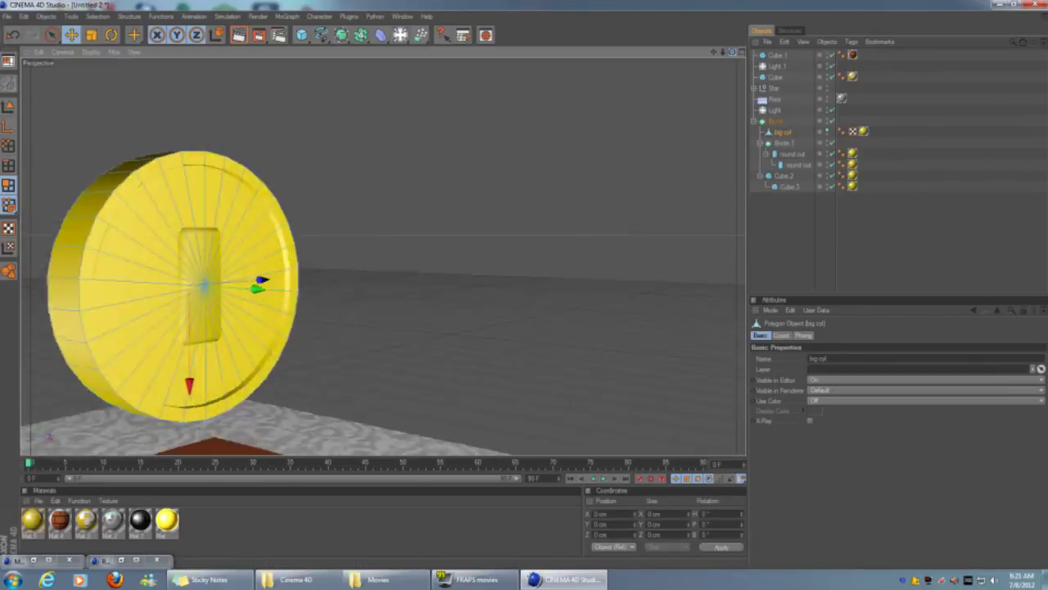
{"action": "key", "text": "ctrl+shift+a"}
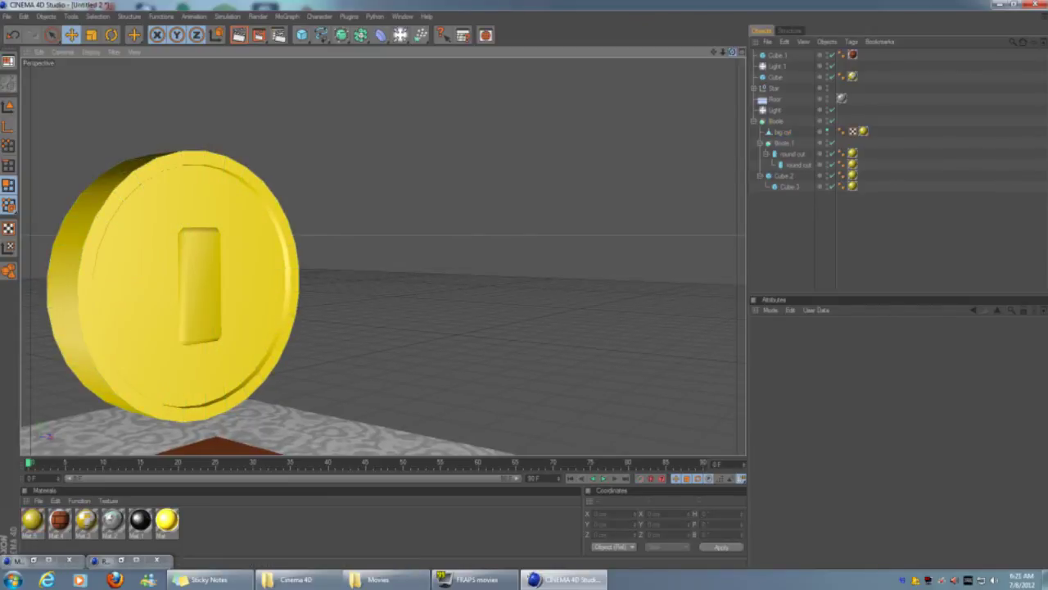
{"action": "left_click", "coordinate": [782, 132]}
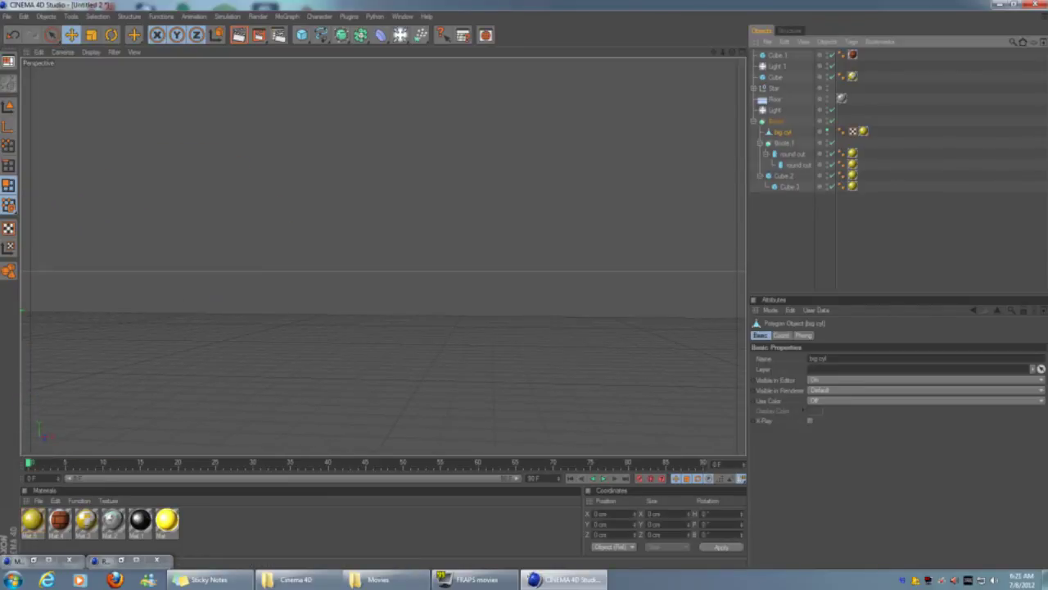
{"action": "key", "text": "o"}
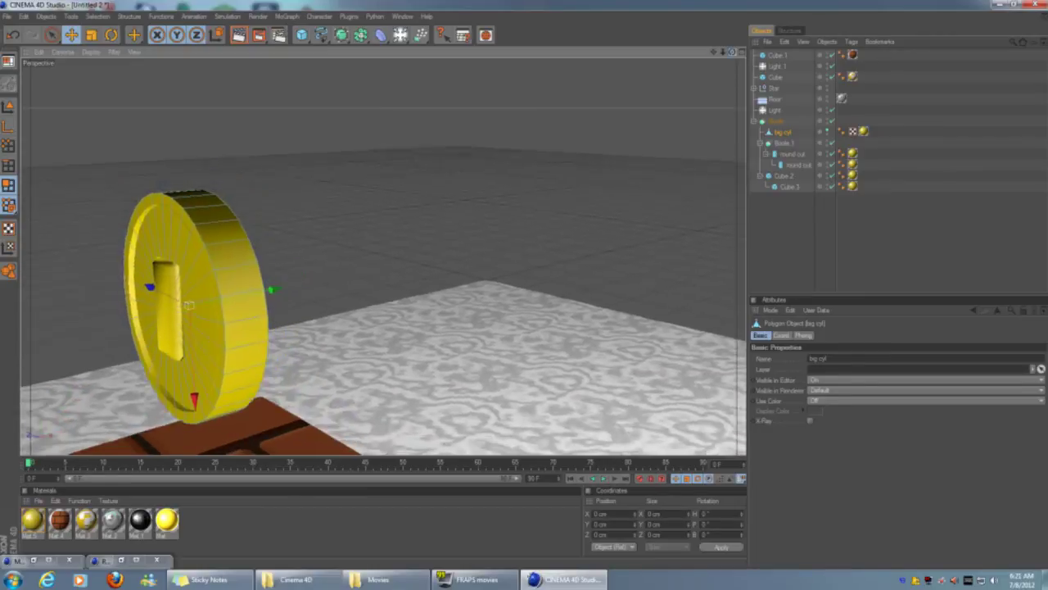
Collapse the Boole.1 and Cube.2 groups and switch to the open project Mario Object (Coin.Star.Blocks).c4d
{"action": "key", "text": "ctrl+z"}
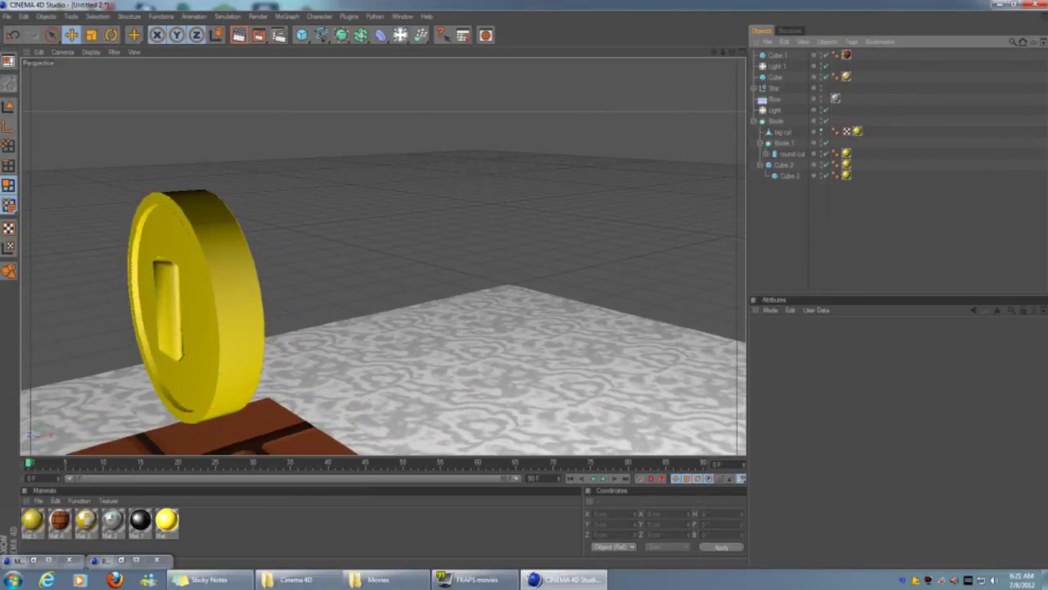
{"action": "key", "text": "ctrl+z"}
{"action": "key", "text": "ctrl+z"}
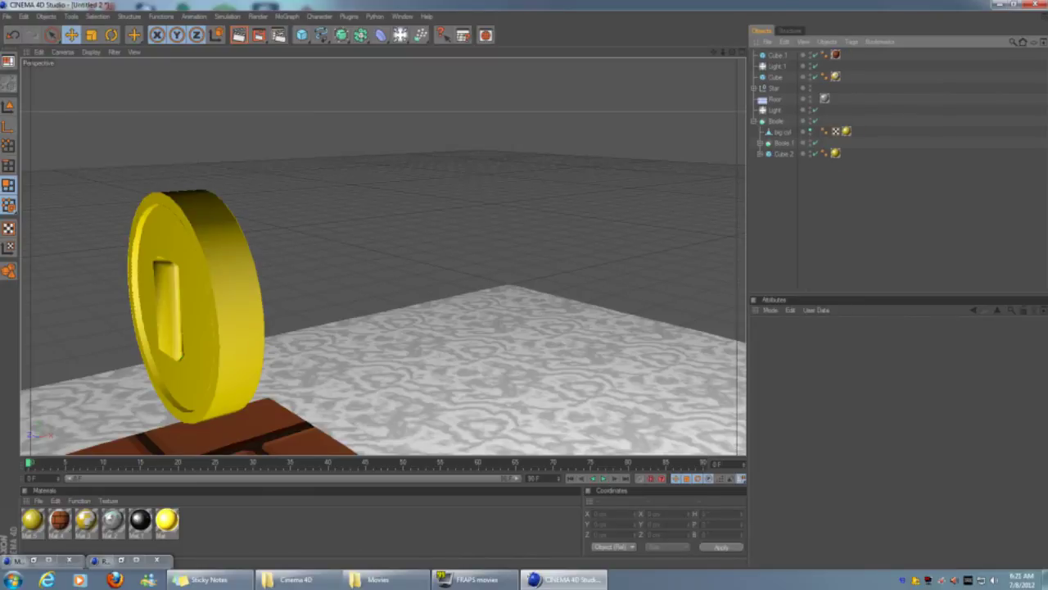
{"action": "left_click", "coordinate": [402, 16]}
{"action": "left_click", "coordinate": [473, 282]}
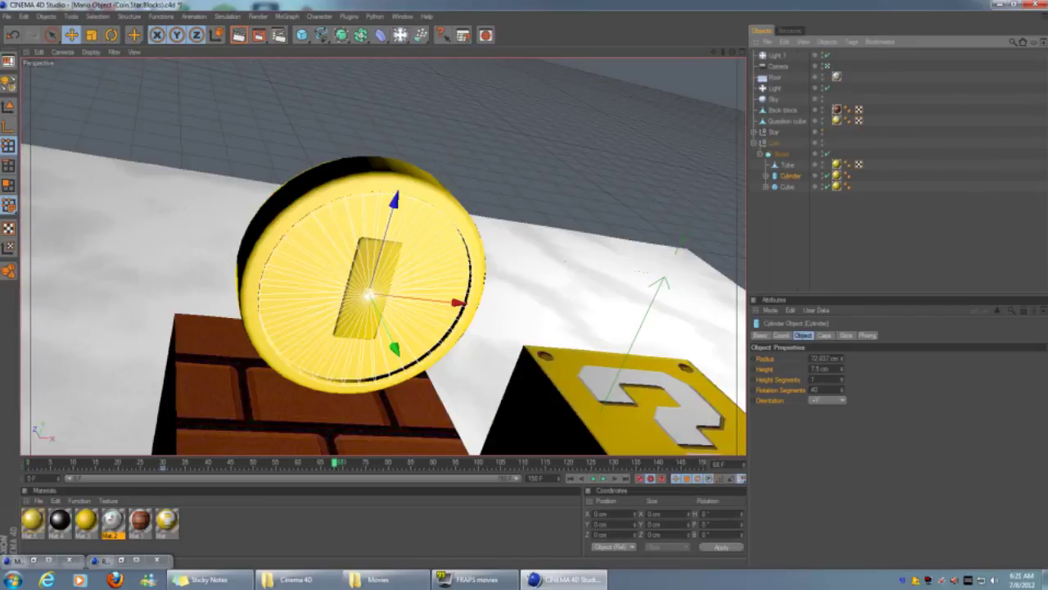
Examine the coin's Boole with its nested cylinders and cubes, and switch back to the open project Untitled 2
{"action": "left_click", "coordinate": [782, 153]}
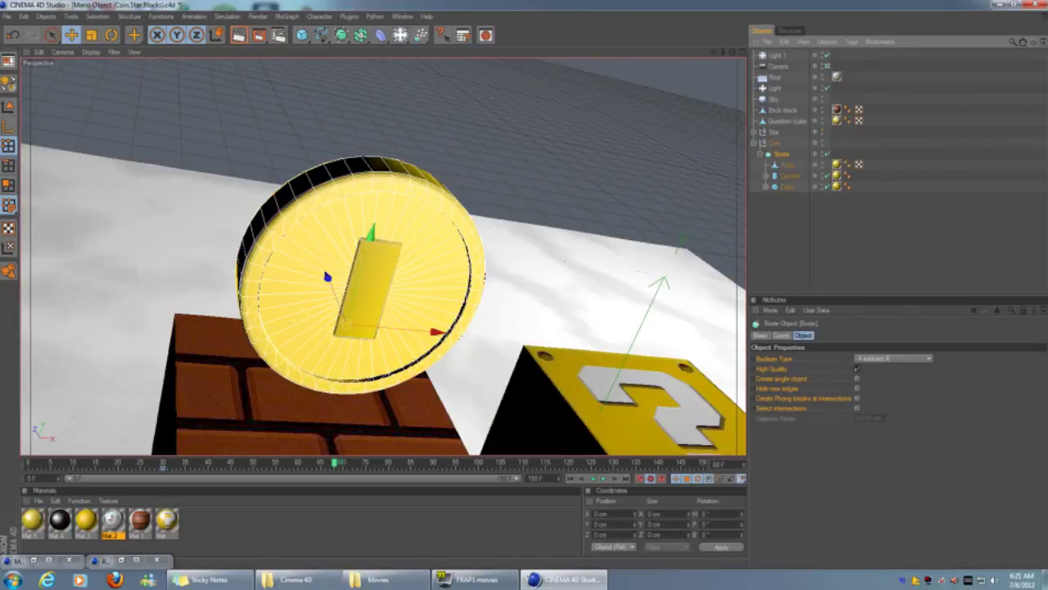
{"action": "key", "text": "ctrl+v"}
{"action": "key", "text": "ctrl+v"}
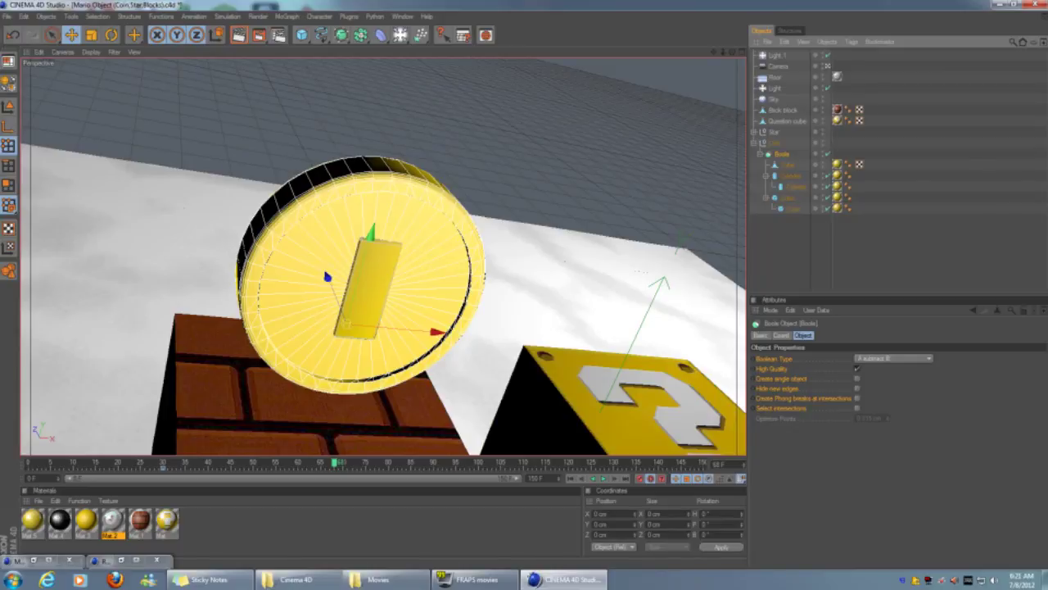
{"action": "key", "text": "ctrl+z"}
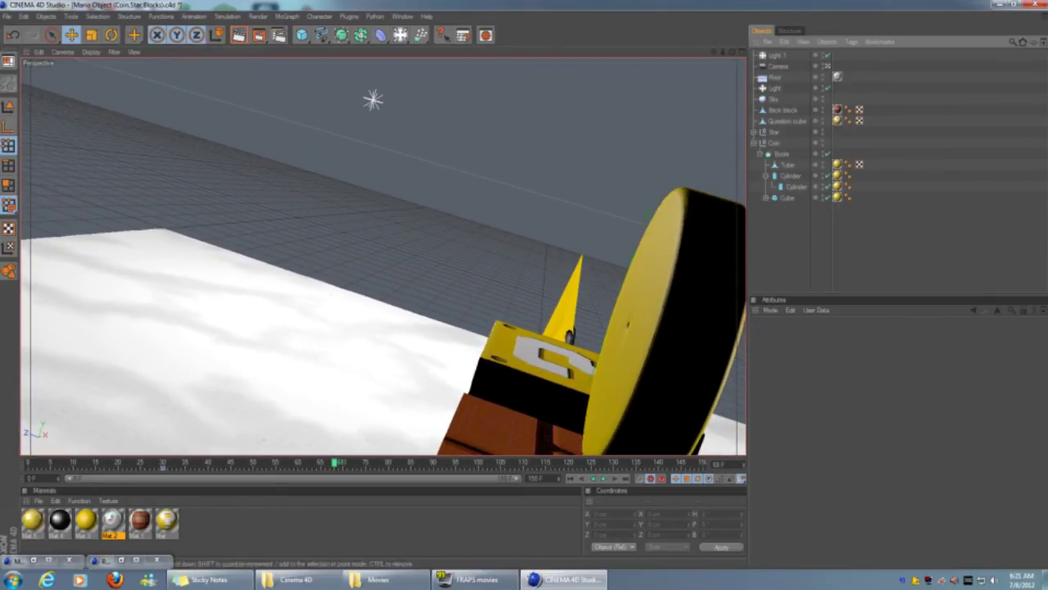
{"action": "left_click", "coordinate": [402, 16]}
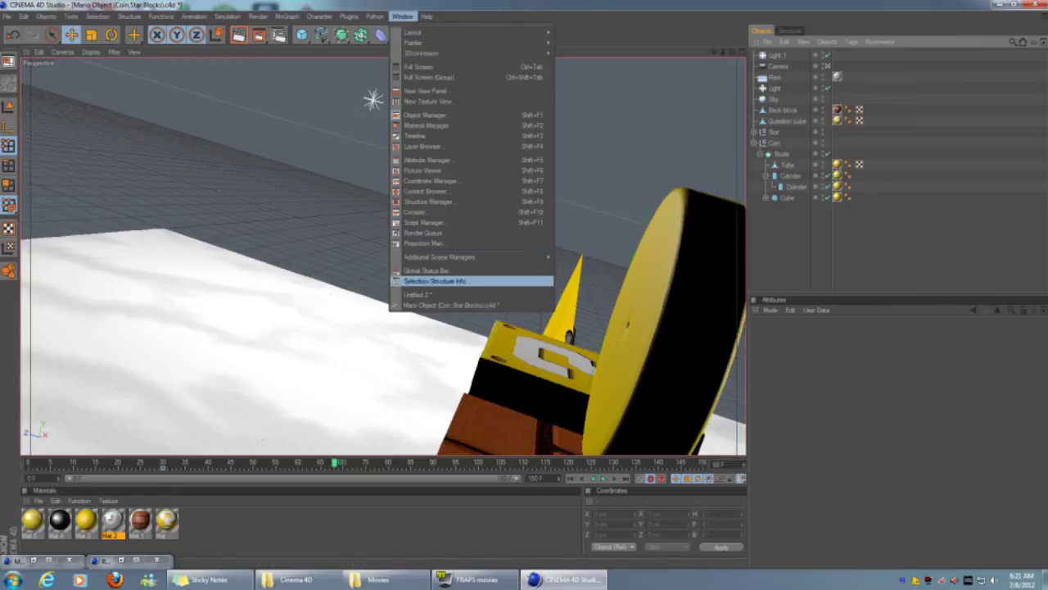
{"action": "left_click", "coordinate": [459, 295]}
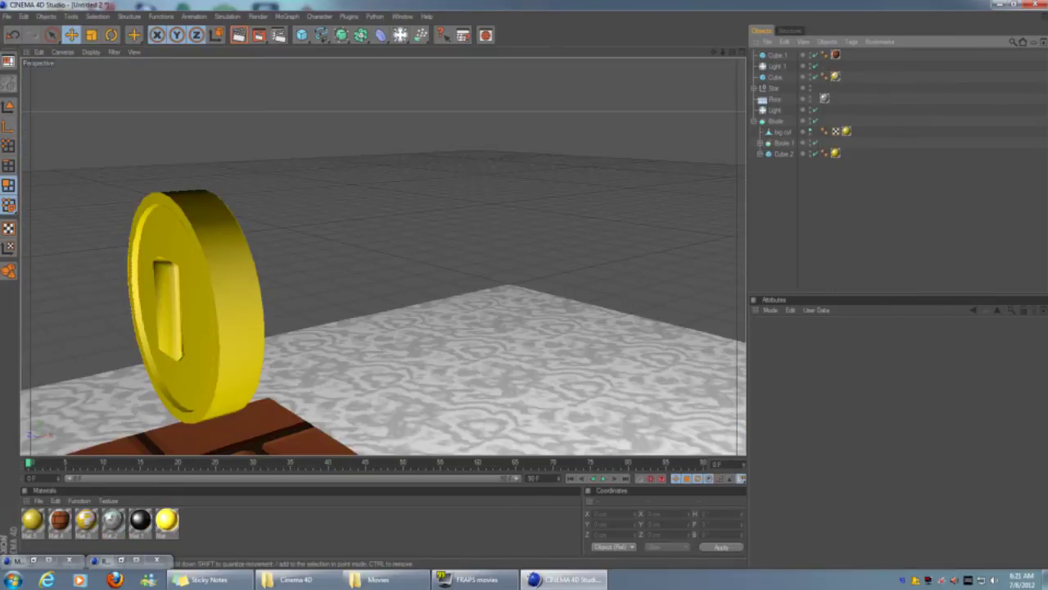
Frame the question block, star, brick block and coin together and add a Sky object to the scene
{"action": "left_click_drag", "start_coordinate": [376, 246], "coordinate": [327, 246], "text": "alt"}
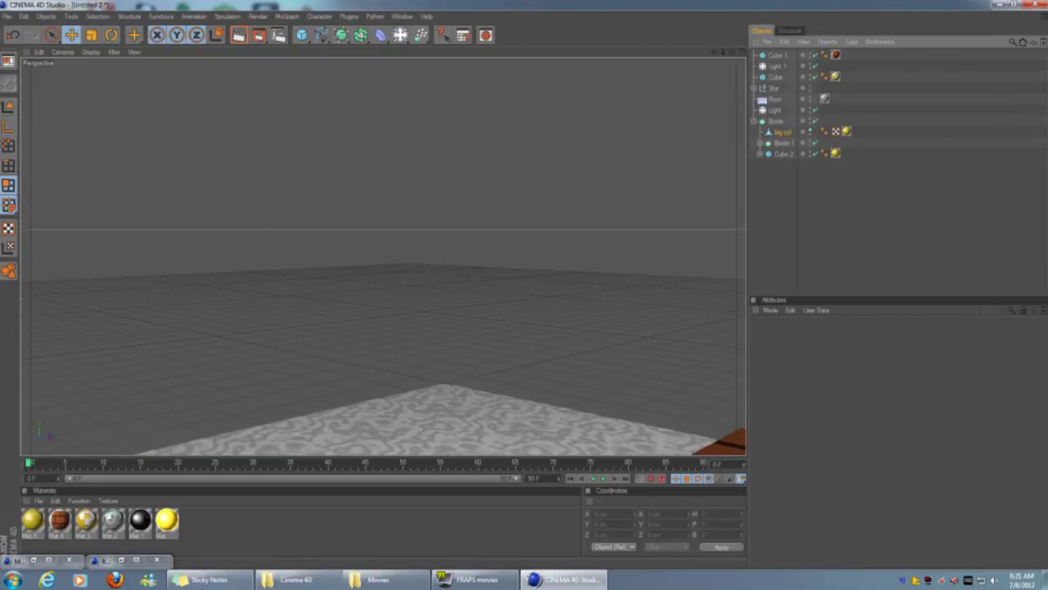
{"action": "key", "text": "o"}
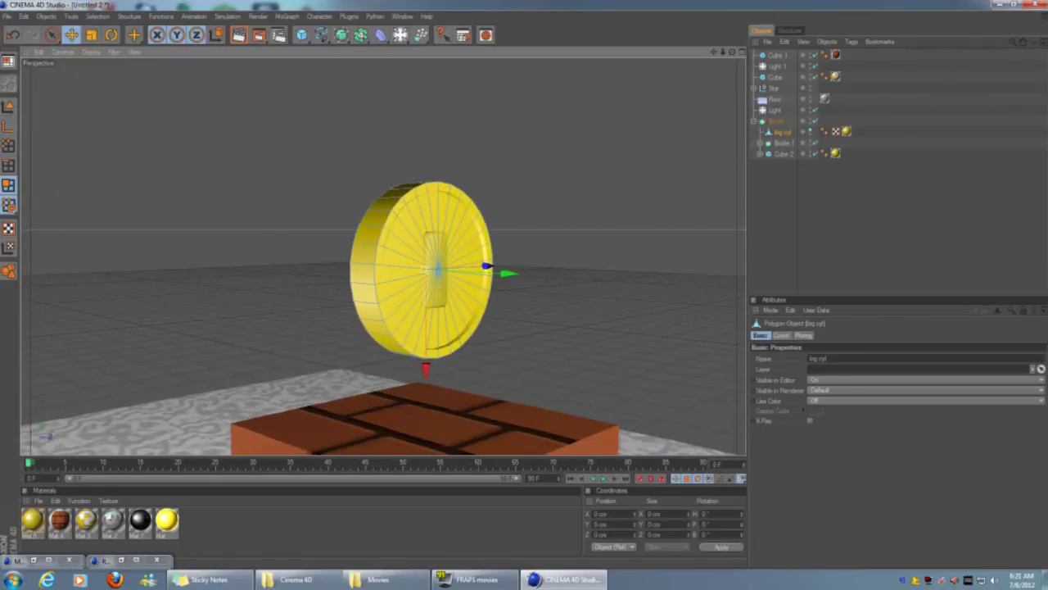
{"action": "left_click", "coordinate": [901, 212]}
{"action": "left_click_drag", "start_coordinate": [409, 246], "coordinate": [312, 245], "text": "alt"}
{"action": "left_click_drag", "start_coordinate": [82, 458], "coordinate": [252, 349], "text": "alt"}
{"action": "scroll", "coordinate": [383, 327], "scroll_direction": "down", "scroll_amount": 5}
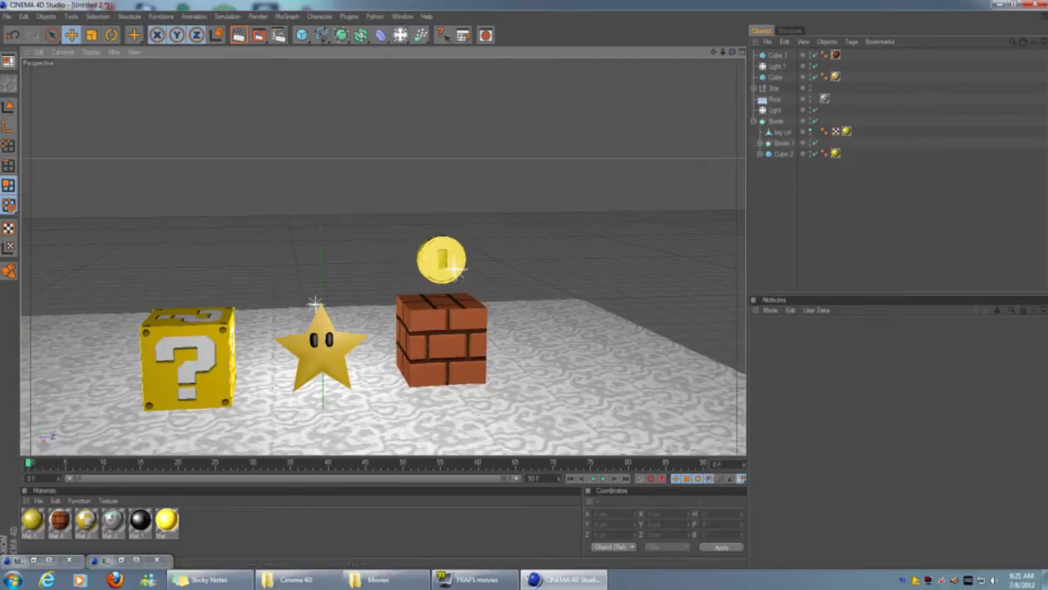
{"action": "middle_click_drag", "start_coordinate": [383, 327], "coordinate": [420, 318], "text": "alt"}
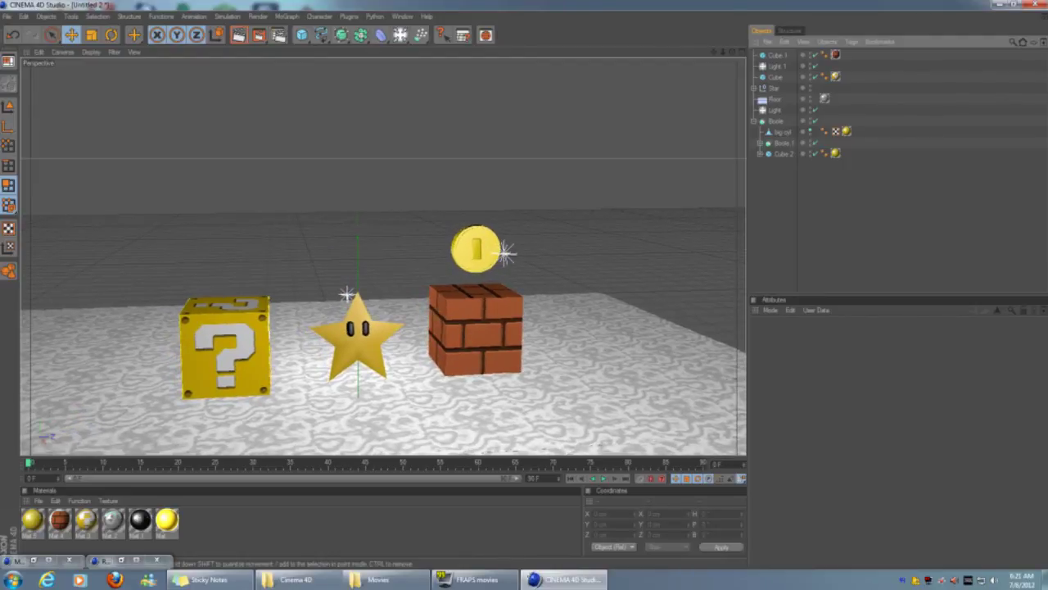
{"action": "scroll", "coordinate": [383, 328], "scroll_direction": "up", "scroll_amount": 2}
{"action": "middle_click_drag", "start_coordinate": [420, 317], "coordinate": [402, 285], "text": "alt"}
{"action": "left_click_drag", "start_coordinate": [400, 35], "coordinate": [434, 144]}
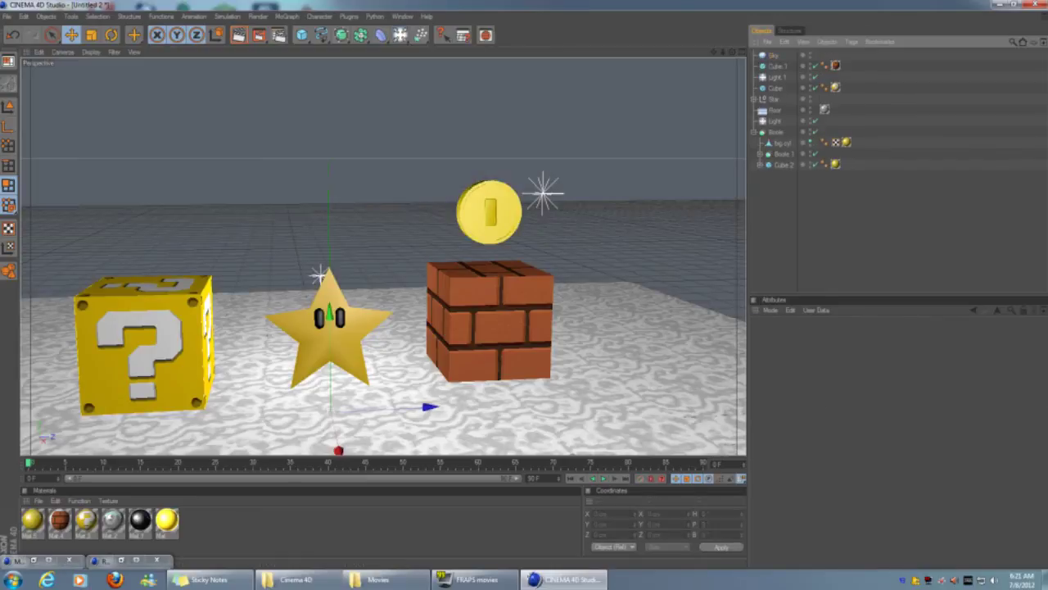
Render the Untitled 2 view and the Mario Object view at frame 28 for comparison, and return to Untitled 2
{"action": "middle_click_drag", "start_coordinate": [327, 328], "coordinate": [431, 286], "text": "alt"}
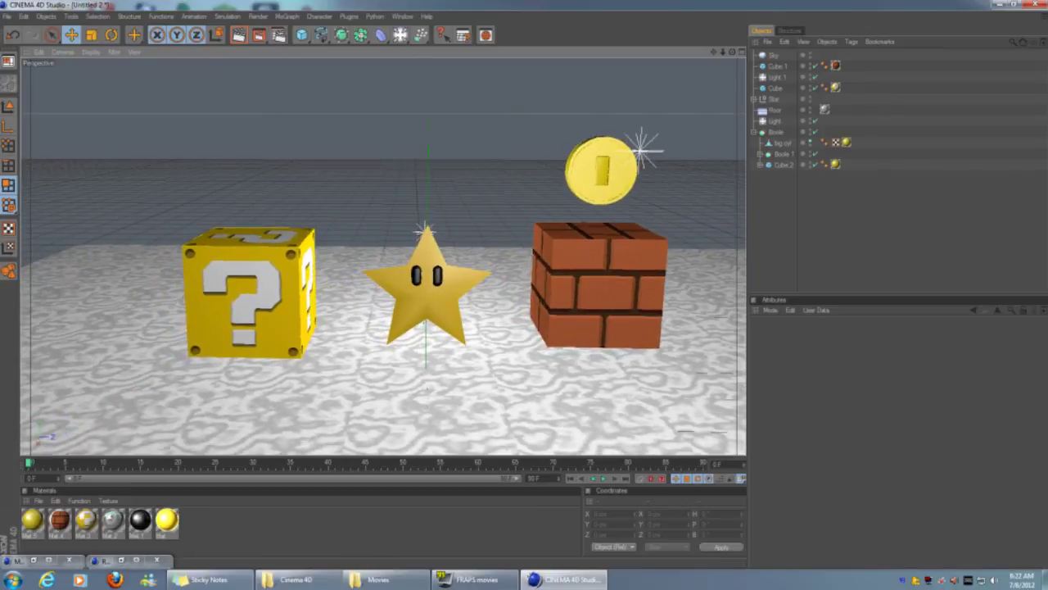
{"action": "key", "text": "ctrl+r"}
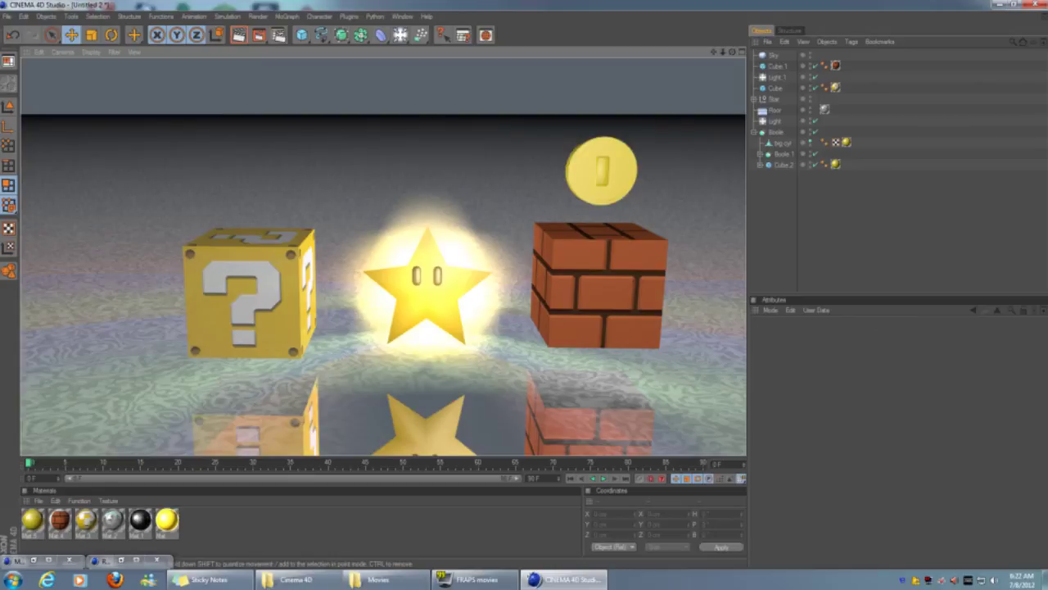
{"action": "left_click", "coordinate": [402, 15]}
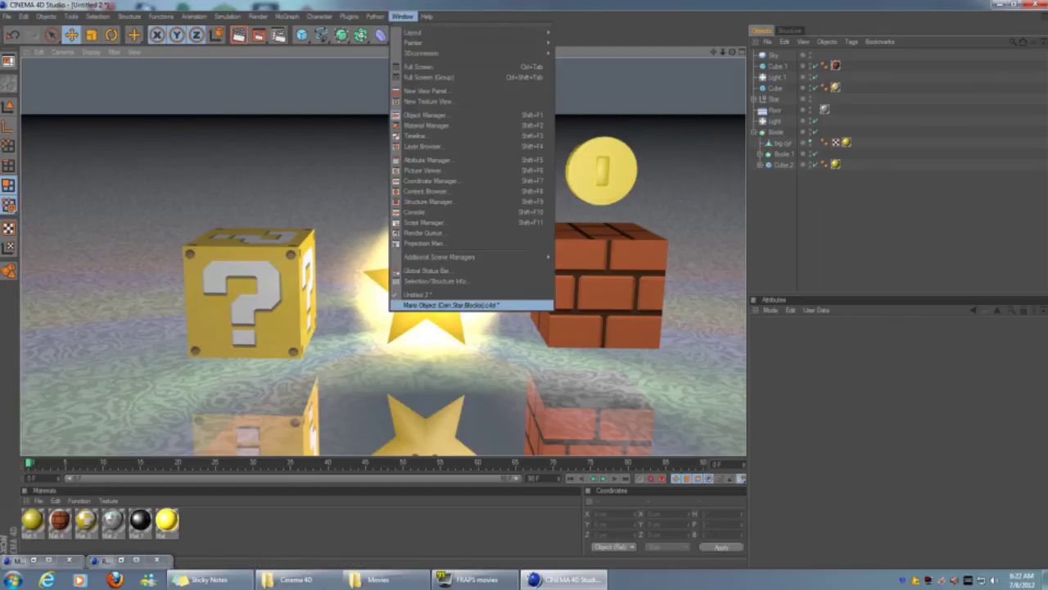
{"action": "left_click", "coordinate": [402, 15]}
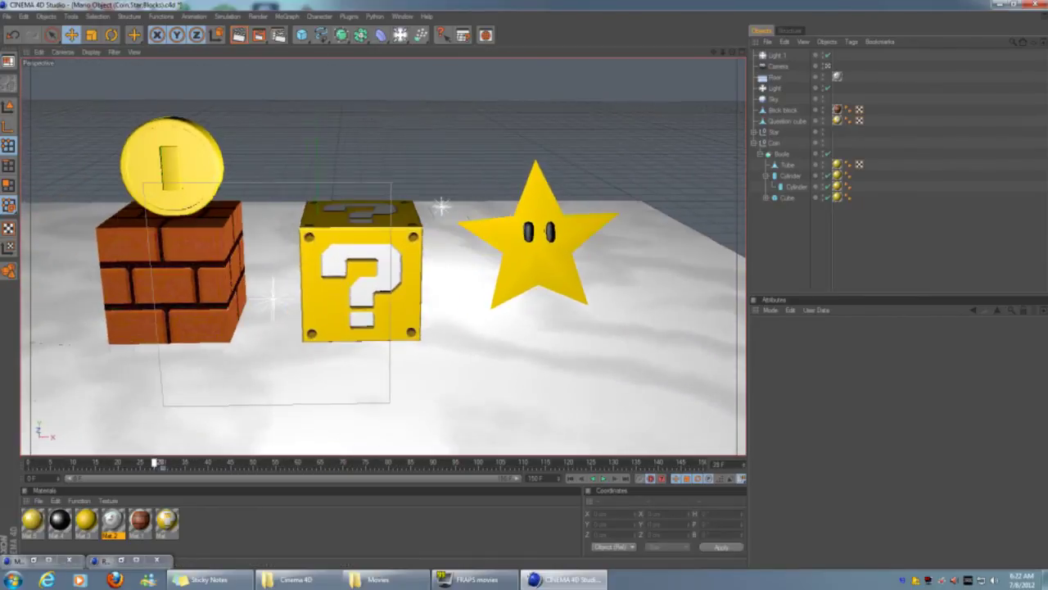
{"action": "key", "text": "ctrl+r"}
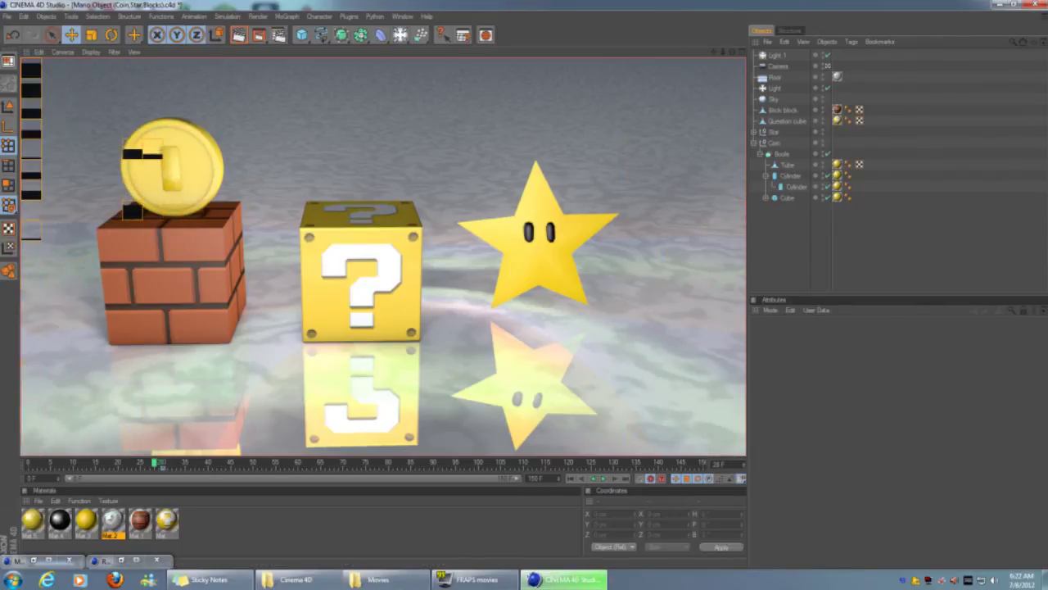
{"action": "left_click", "coordinate": [402, 16]}
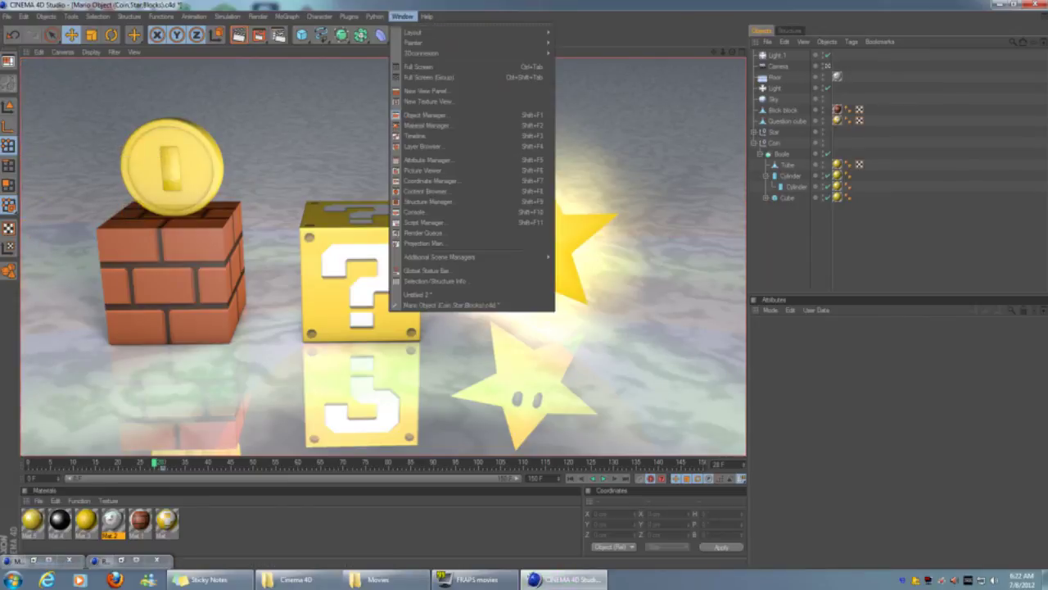
{"action": "left_click", "coordinate": [426, 281]}
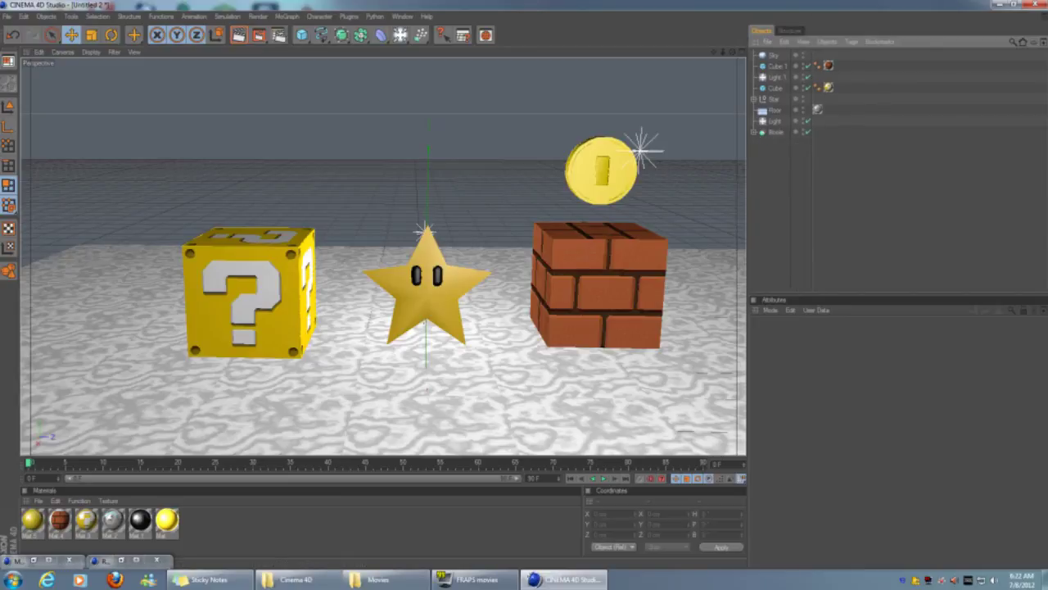
Add a camera and record its keyframes from an off-centre view at frame 0 to a view of all objects at frame 30
{"action": "mouse_move", "coordinate": [444, 34]}
{"action": "left_mouse_down"}
{"action": "mouse_move", "coordinate": [440, 82]}
{"action": "mouse_move", "coordinate": [439, 45]}
{"action": "left_mouse_up"}
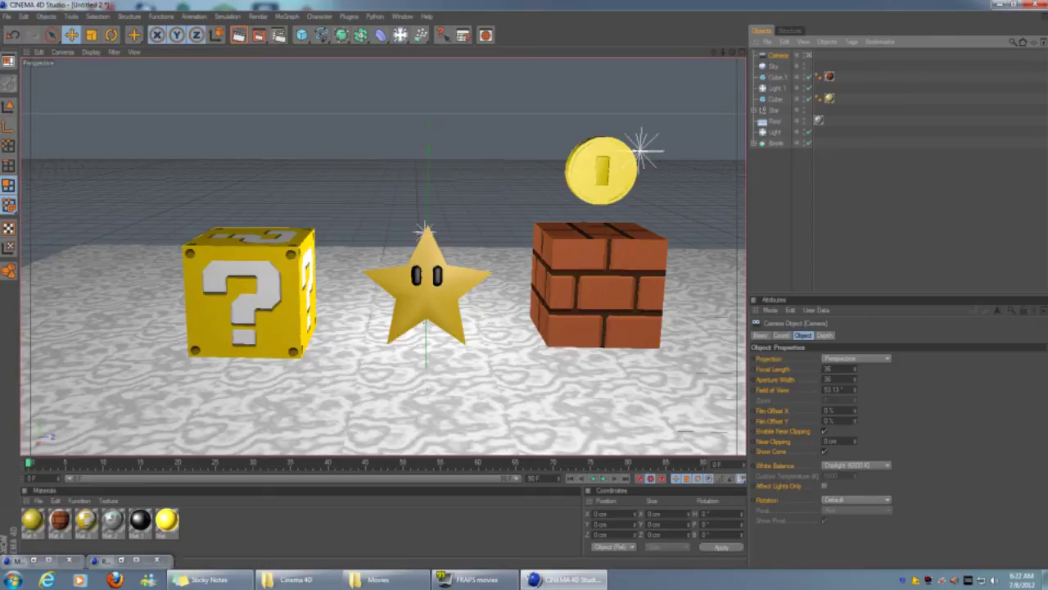
{"action": "middle_click_drag", "start_coordinate": [377, 328], "coordinate": [696, 327], "text": "alt"}
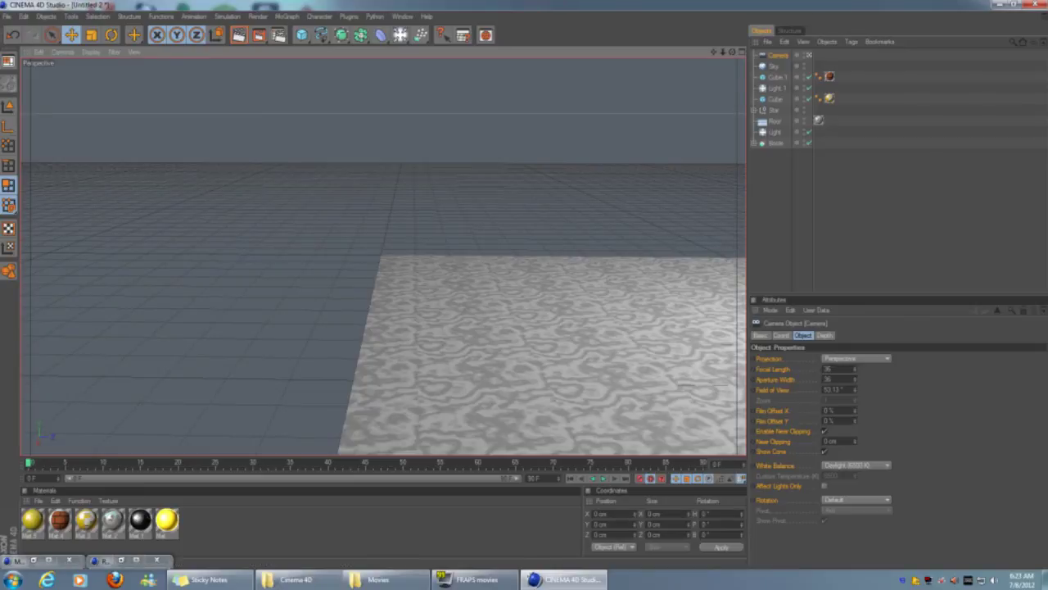
{"action": "key", "text": "F8"}
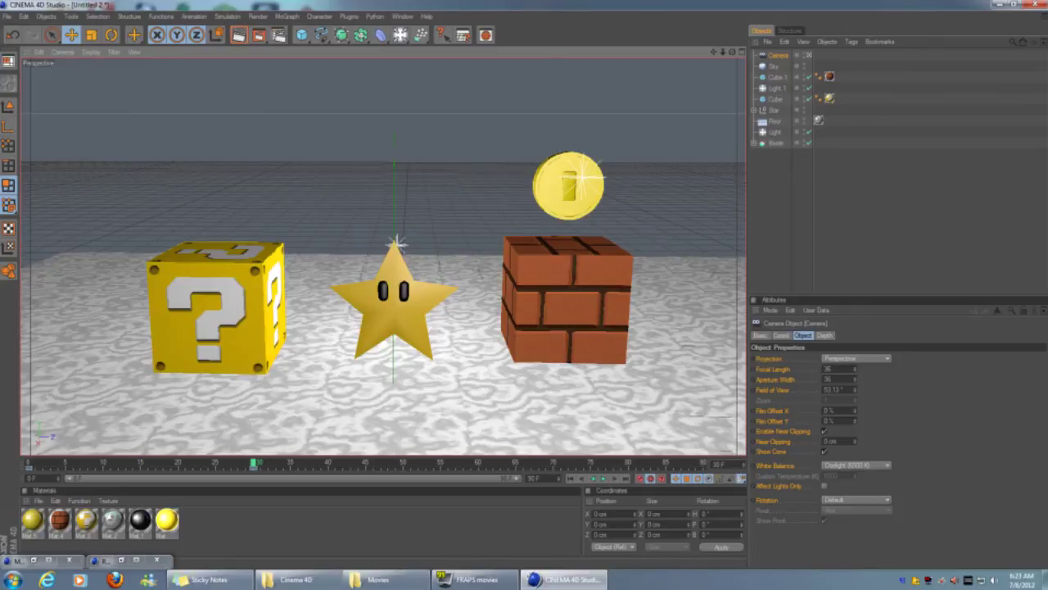
{"action": "key", "text": "ctrl+shift+a"}
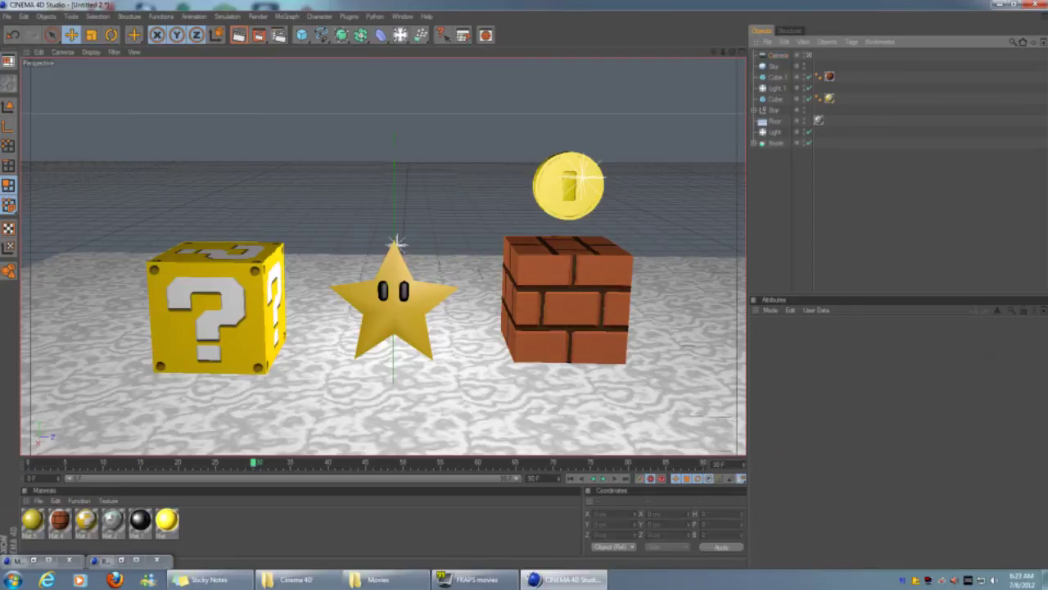
Step back and forth through the frames before frame 30 to preview the selected camera's move
{"action": "left_click", "coordinate": [778, 55]}
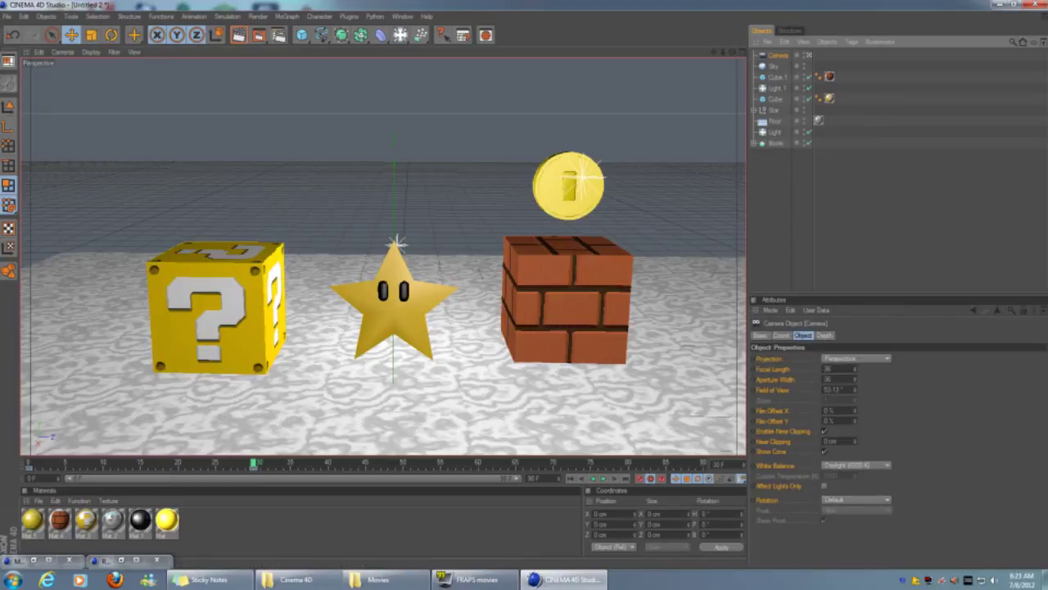
{"action": "key", "text": "f"}
{"action": "key", "text": "f"}
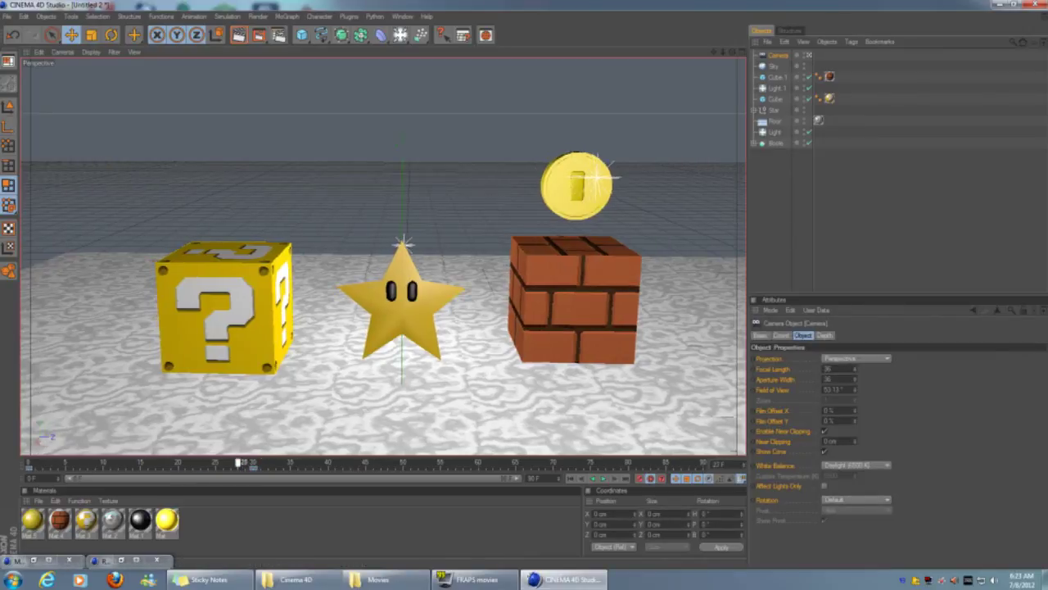
{"action": "key", "text": "f"}
{"action": "key", "text": "f"}
{"action": "key", "text": "f"}
{"action": "key", "text": "f"}
{"action": "key", "text": "f"}
{"action": "key", "text": "f"}
{"action": "key", "text": "f"}
{"action": "key", "text": "f"}
{"action": "key", "text": "f"}
{"action": "key", "text": "f"}
{"action": "key", "text": "f"}
{"action": "key", "text": "f"}
{"action": "key", "text": "f"}
{"action": "key", "text": "f"}
{"action": "key", "text": "f"}
{"action": "key", "text": "f"}
{"action": "key", "text": "f"}
{"action": "key", "text": "f"}
{"action": "key", "text": "f"}
{"action": "key", "text": "f"}
{"action": "key", "text": "g"}
{"action": "key", "text": "g"}
{"action": "key", "text": "g"}
{"action": "key", "text": "g"}
{"action": "key", "text": "g"}
{"action": "key", "text": "g"}
{"action": "key", "text": "g"}
{"action": "key", "text": "g"}
{"action": "key", "text": "g"}
{"action": "key", "text": "g"}
{"action": "key", "text": "g"}
{"action": "key", "text": "g"}
{"action": "key", "text": "g"}
{"action": "key", "text": "g"}
{"action": "key", "text": "g"}
{"action": "key", "text": "g"}
{"action": "key", "text": "g"}
{"action": "key", "text": "g"}
{"action": "key", "text": "g"}
{"action": "key", "text": "g"}
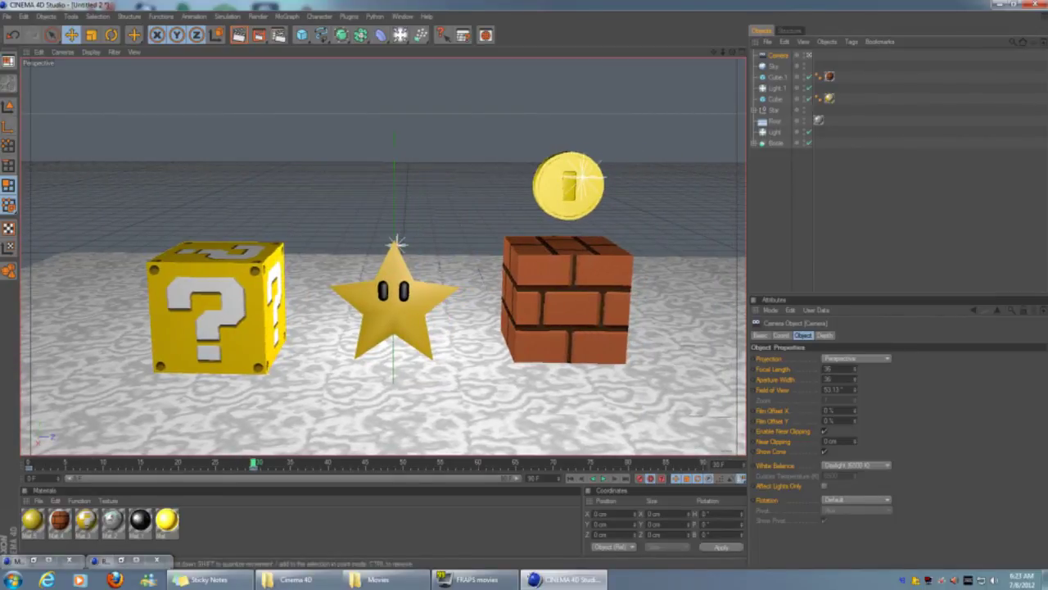
Record a camera keyframe at frame 60 with a tilted view from the question block's unlit side
{"action": "key", "text": "g"}
{"action": "key", "text": "g"}
{"action": "key", "text": "g"}
{"action": "key", "text": "g"}
{"action": "key", "text": "g"}
{"action": "key", "text": "g"}
{"action": "key", "text": "g"}
{"action": "key", "text": "g"}
{"action": "key", "text": "g"}
{"action": "key", "text": "g"}
{"action": "key", "text": "g"}
{"action": "key", "text": "g"}
{"action": "key", "text": "g"}
{"action": "key", "text": "g"}
{"action": "key", "text": "g"}
{"action": "key", "text": "g"}
{"action": "key", "text": "g"}
{"action": "key", "text": "g"}
{"action": "key", "text": "g"}
{"action": "key", "text": "g"}
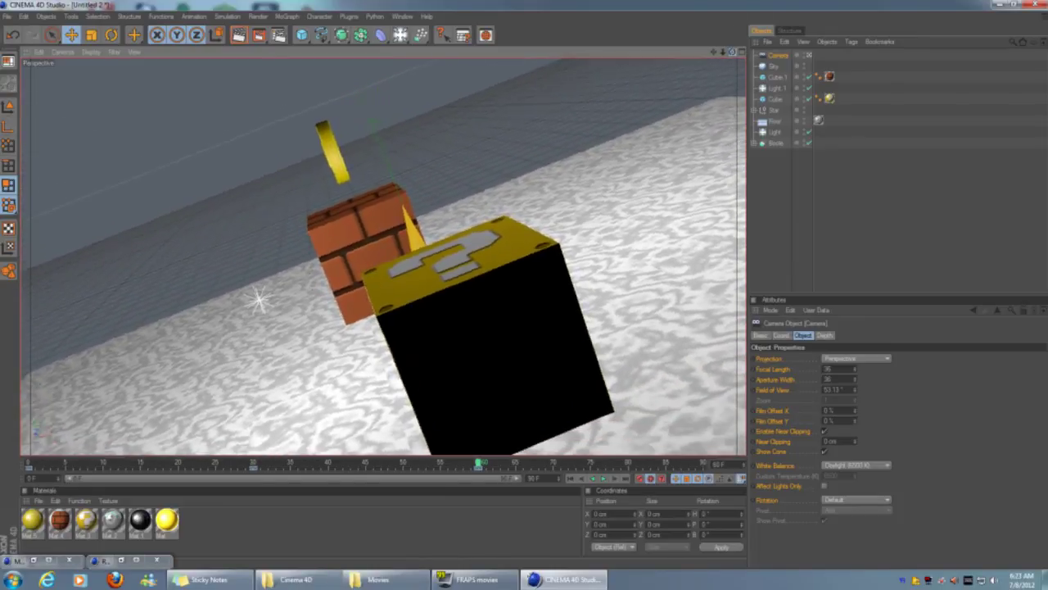
{"action": "key", "text": "ctrl+shift+a"}
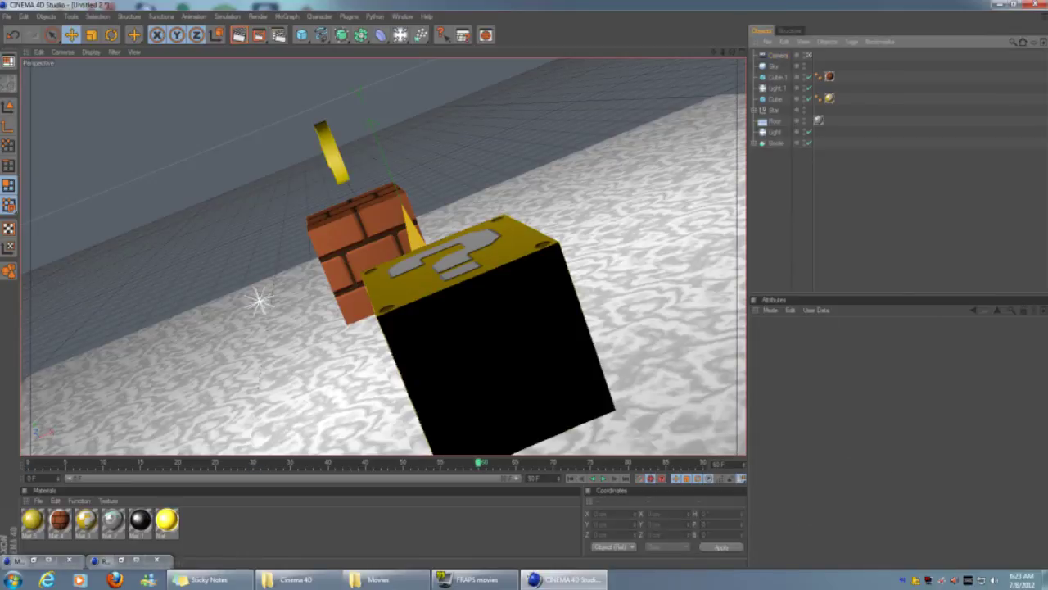
Review the camera animation with its motion path shown and render the view at frame 90
{"action": "key", "text": "F6"}
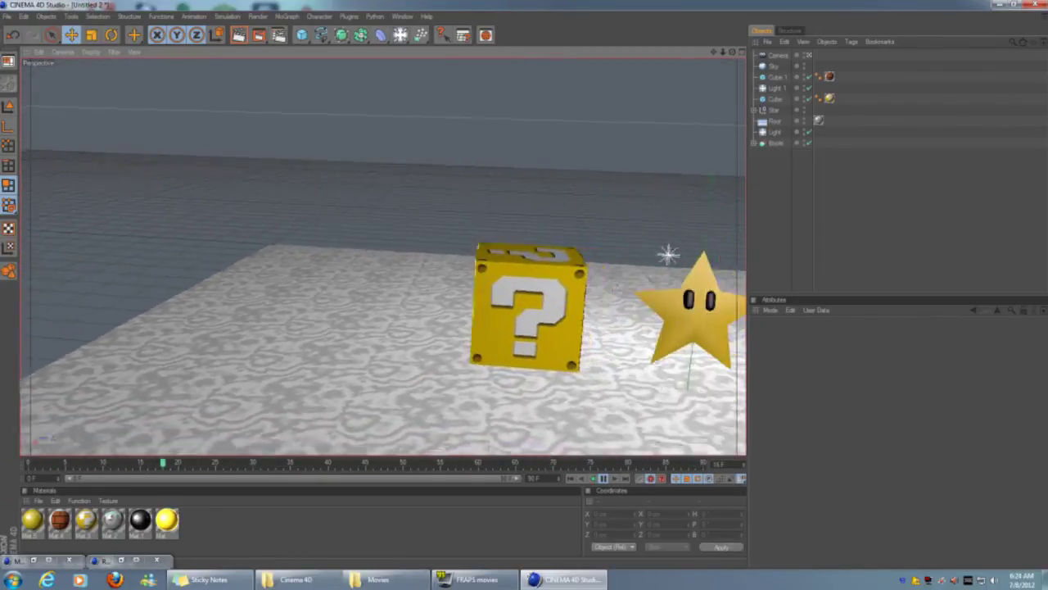
{"action": "left_click", "coordinate": [777, 55]}
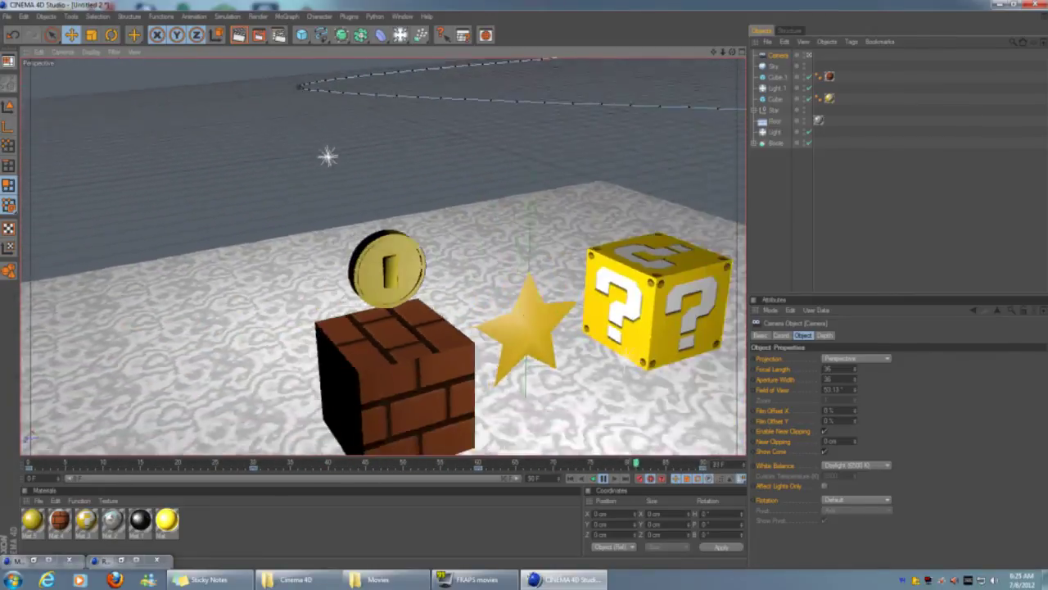
{"action": "key", "text": "ctrl+shift+a"}
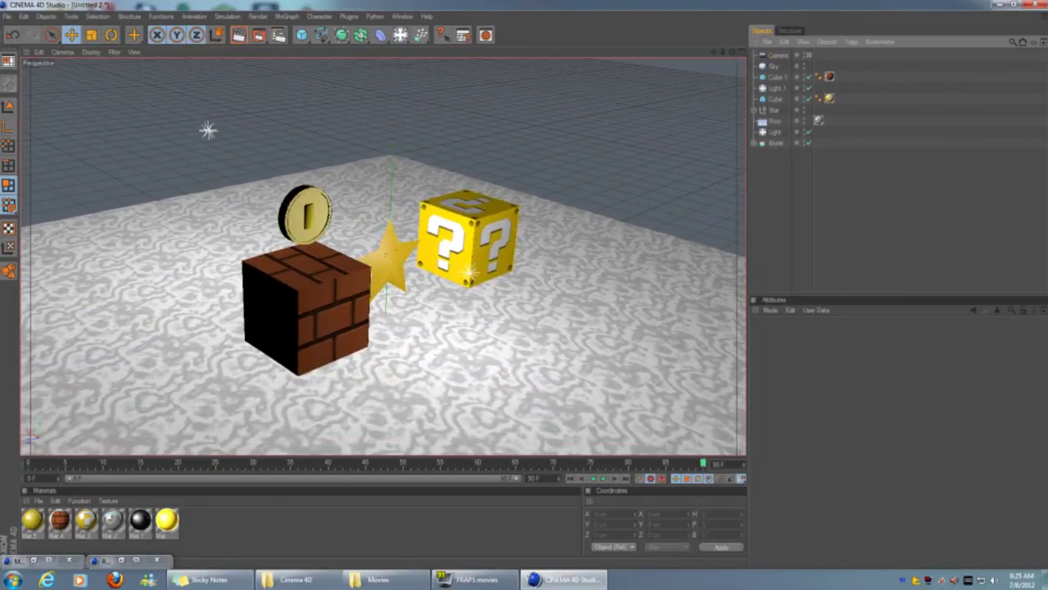
{"action": "key", "text": "ctrl+r"}
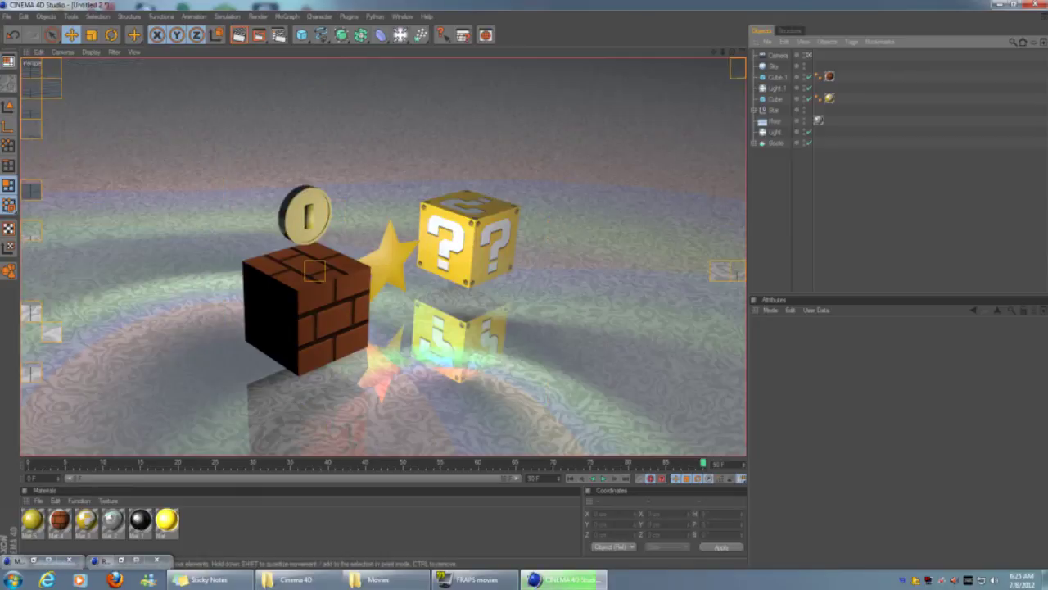
Switch to the Mario Object project, collapse the Coin group and inspect the brick block, question cube and Star objects
{"action": "left_click", "coordinate": [402, 15]}
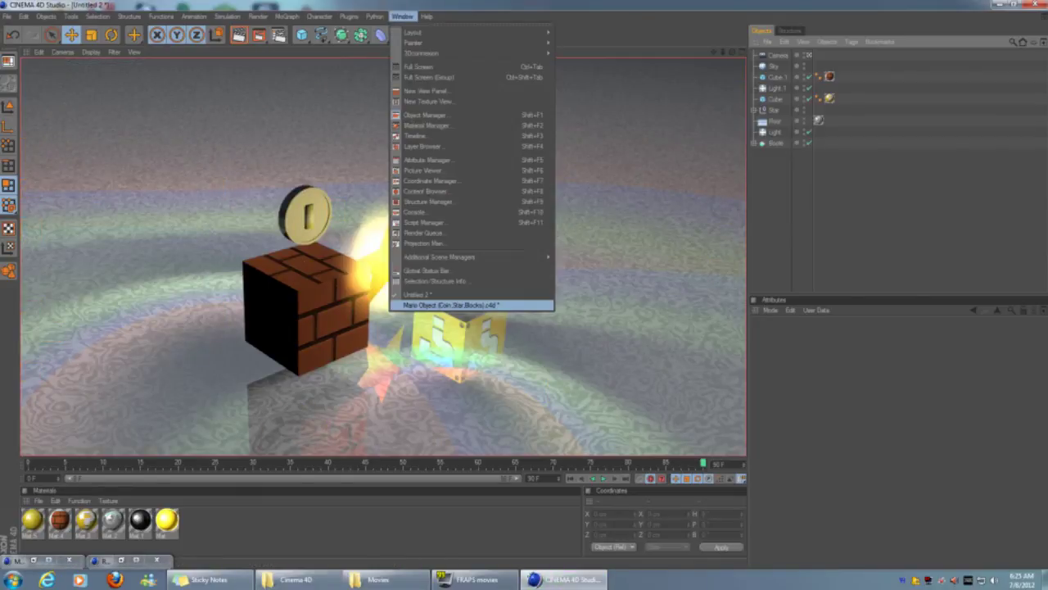
{"action": "left_click", "coordinate": [459, 304]}
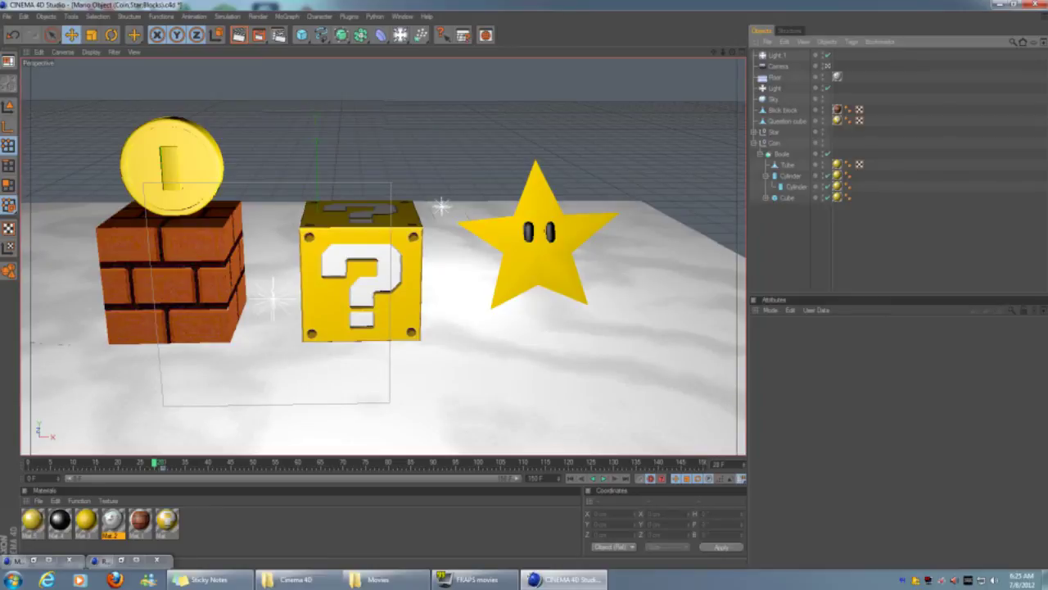
{"action": "left_click", "coordinate": [754, 142]}
{"action": "left_click", "coordinate": [783, 110]}
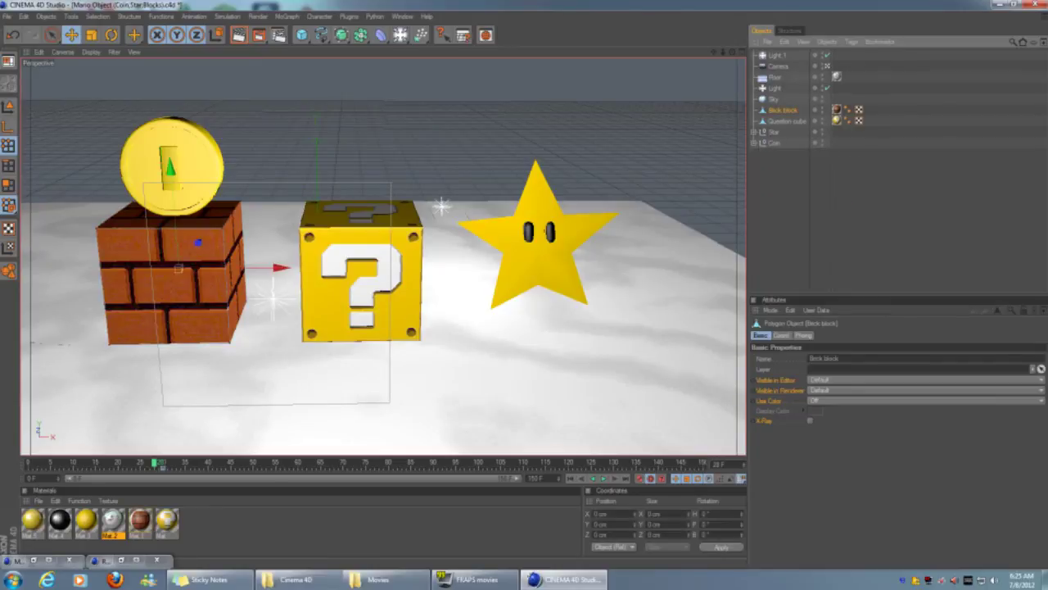
{"action": "left_click", "coordinate": [786, 120]}
{"action": "left_click", "coordinate": [773, 132]}
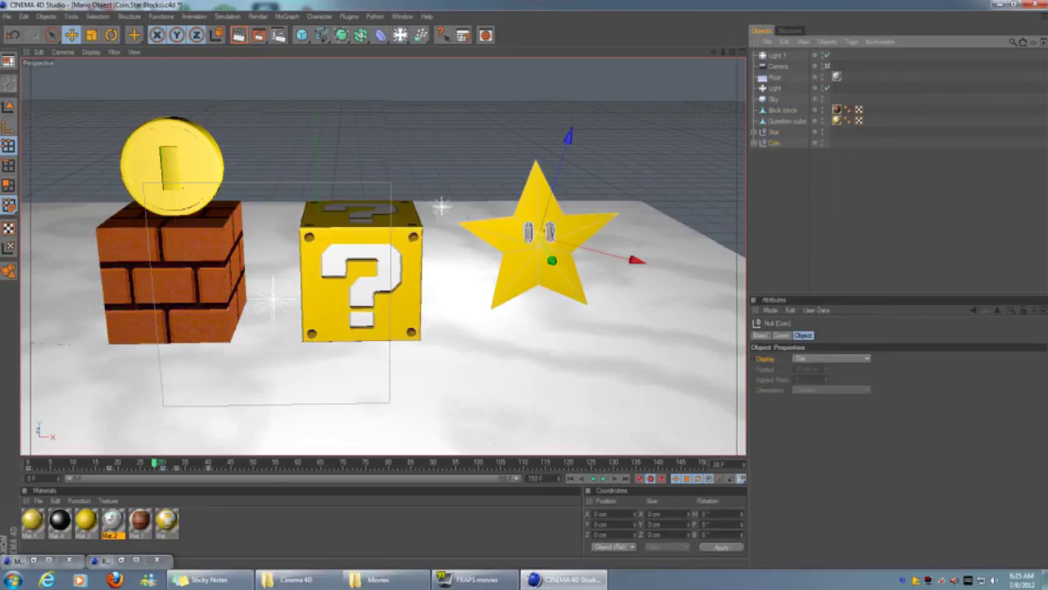
Check the shadow settings of Light, inspect Light.1 and the overall scene, and return to the Untitled 2 project
{"action": "left_click", "coordinate": [774, 88]}
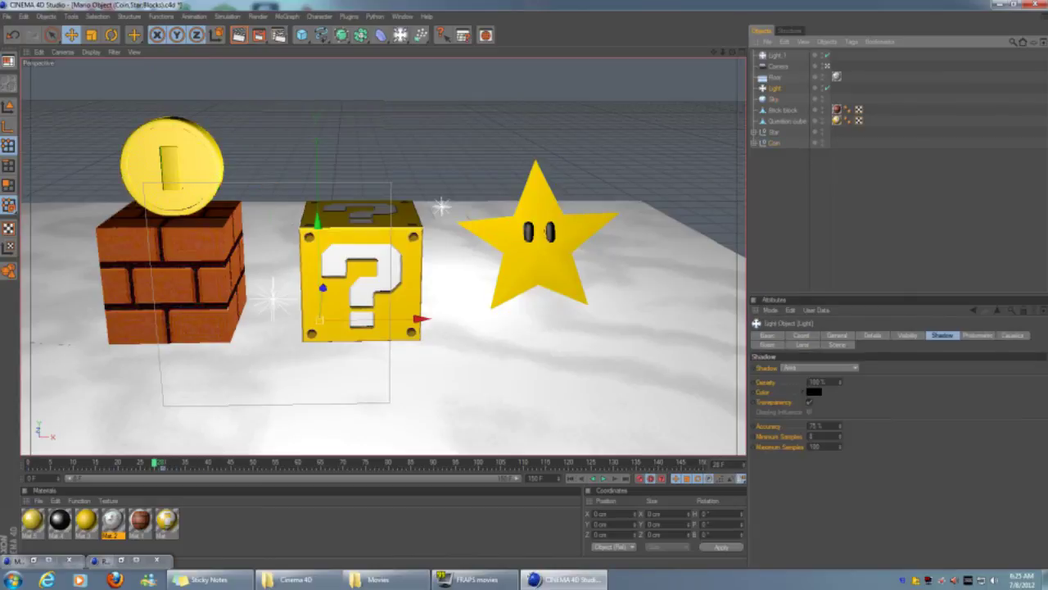
{"action": "left_click", "coordinate": [775, 55]}
{"action": "left_click", "coordinate": [384, 385]}
{"action": "scroll", "coordinate": [383, 385], "scroll_direction": "down", "scroll_amount": 4}
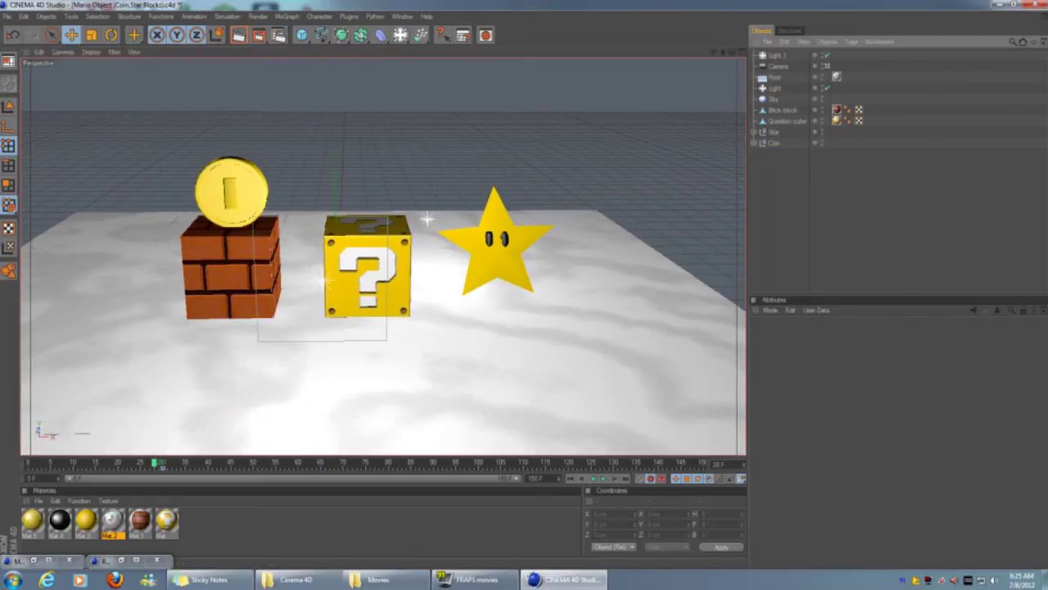
{"action": "left_click", "coordinate": [402, 16]}
{"action": "left_click", "coordinate": [471, 295]}
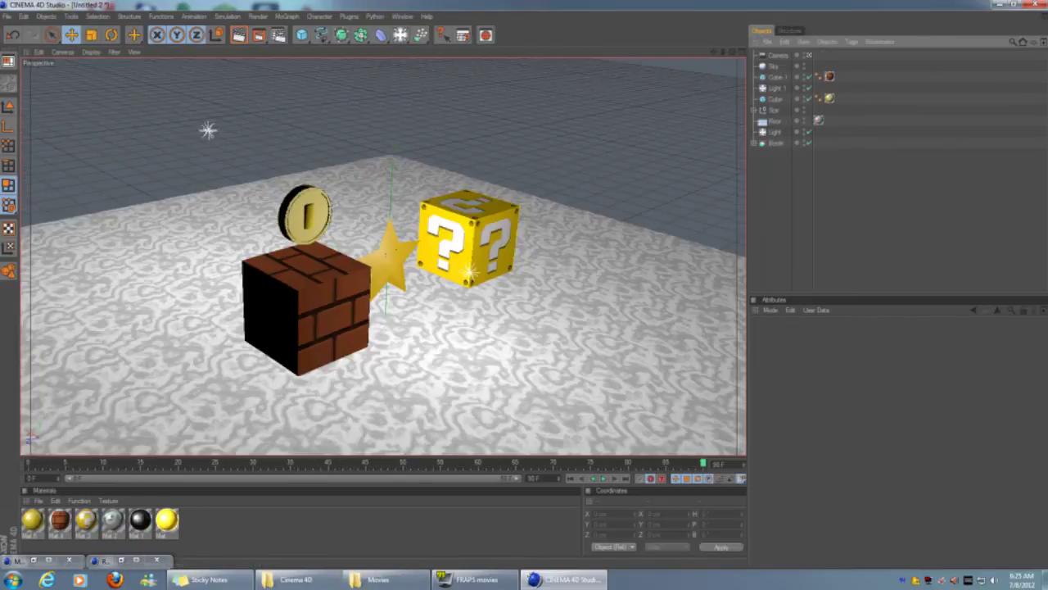